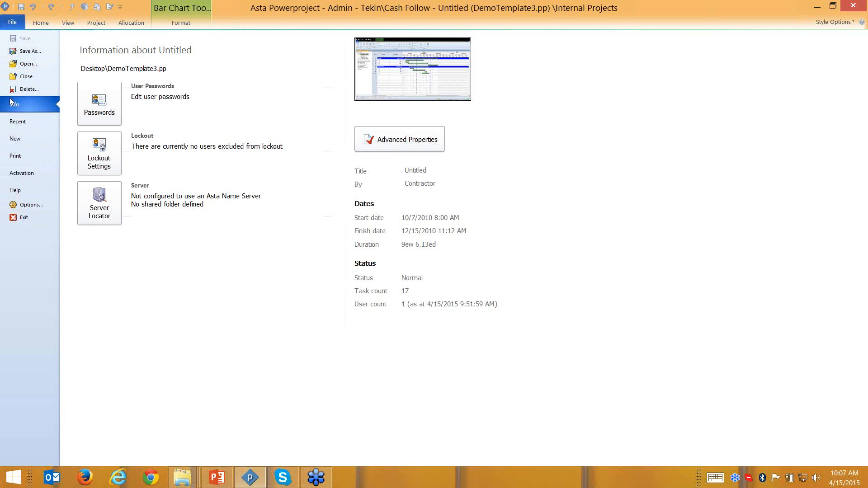
- Leave the File backstage and return to the Internal Projects bar chart with the Design and Conctruction tasks
left_click(47, 66)
left_click(44, 26)
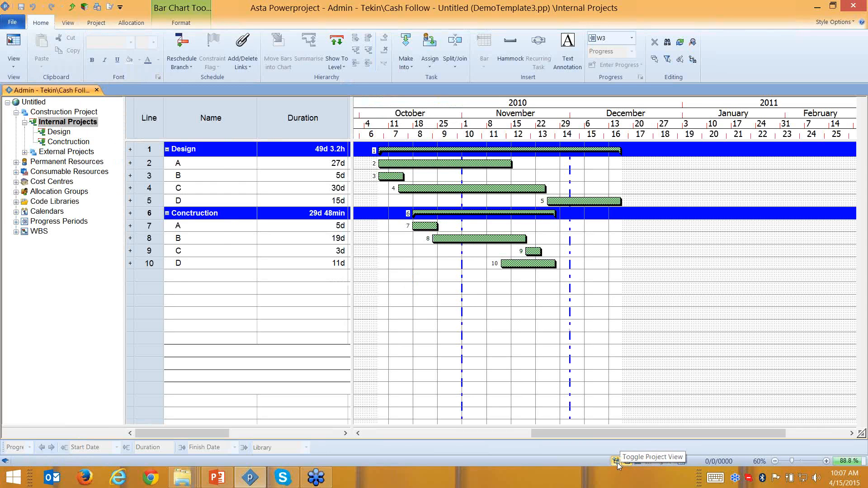
- Hide the project tree and bar chart so the spreadsheet shows Cost, Income and Net columns
left_click(626, 461)
left_click(626, 461)
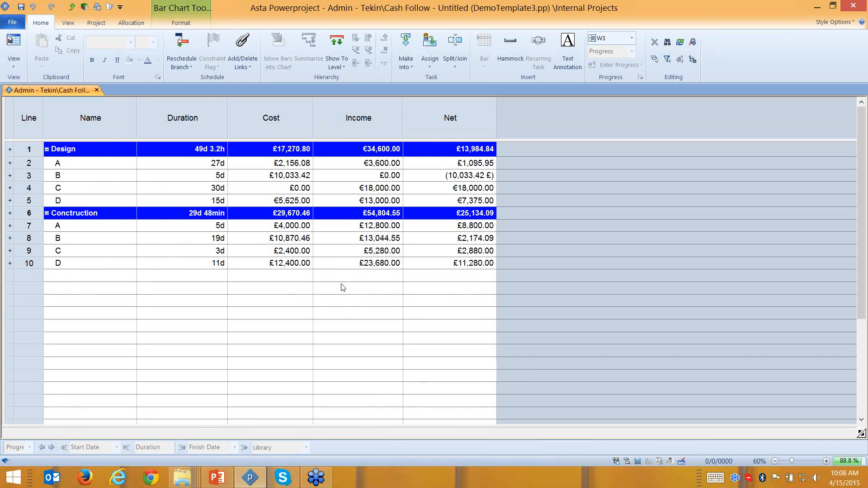
left_click(99, 133)
left_click(181, 124)
left_click(272, 123)
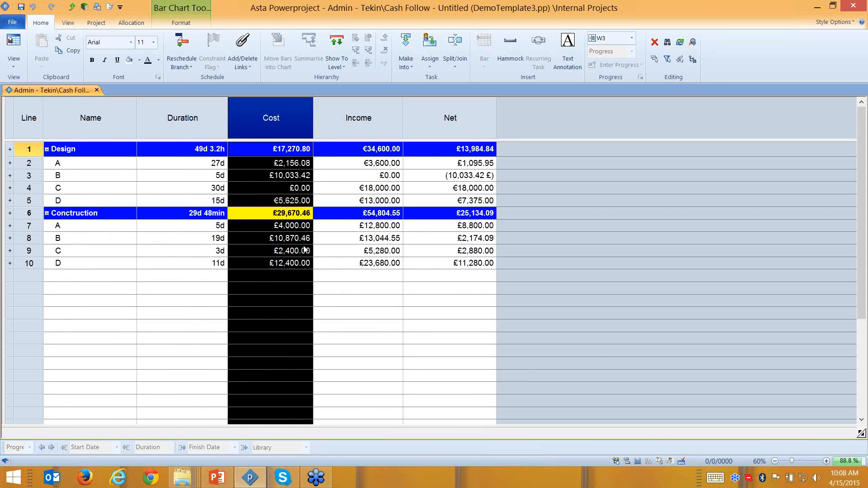
left_click(316, 301)
- Give task C's £0.00 Cost cell a yellow cell colour override
left_click(273, 188)
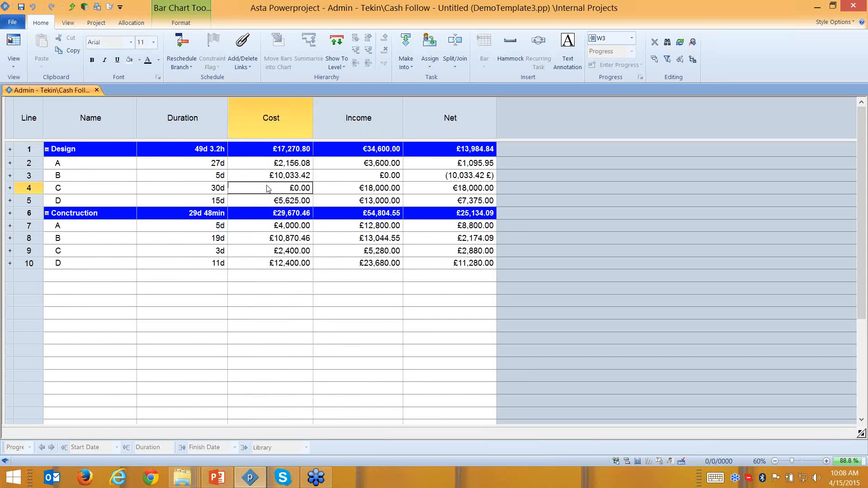
right_click(272, 189)
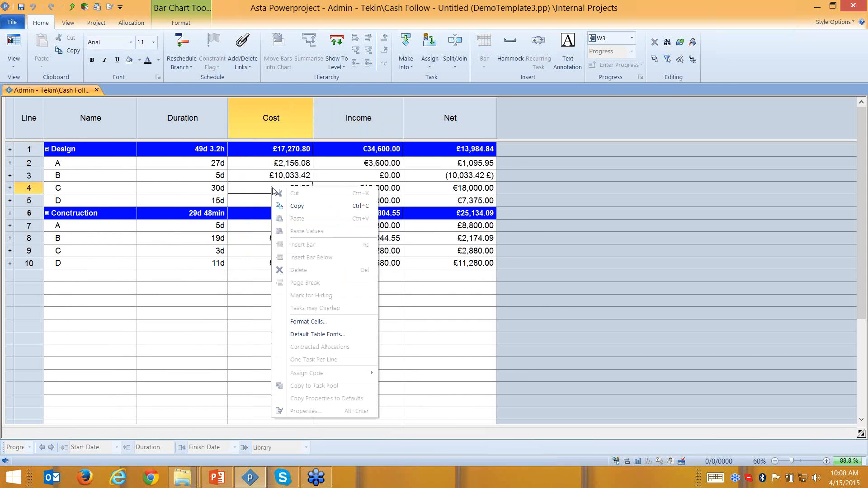
left_click(303, 321)
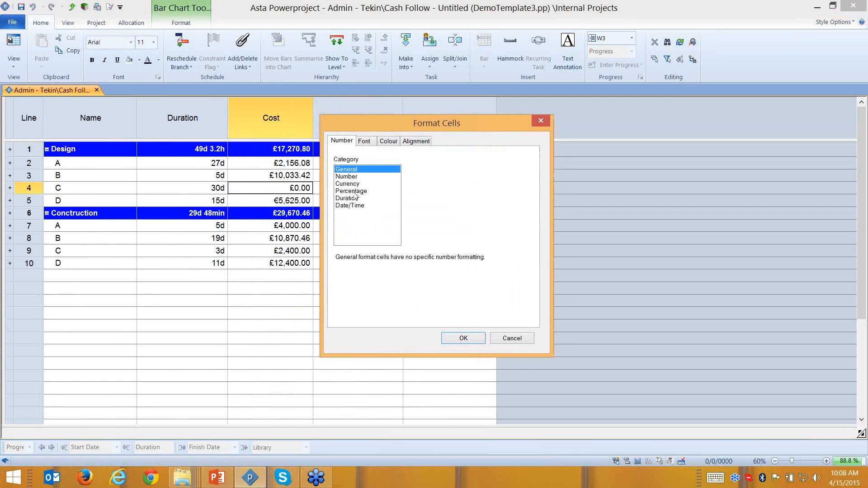
left_click(369, 142)
left_click(387, 143)
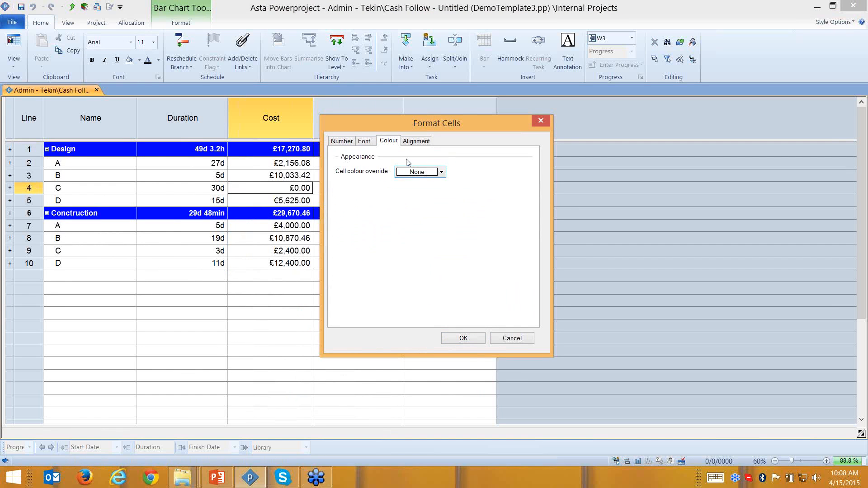
left_click(422, 173)
left_click(444, 193)
left_click(463, 338)
left_click(278, 366)
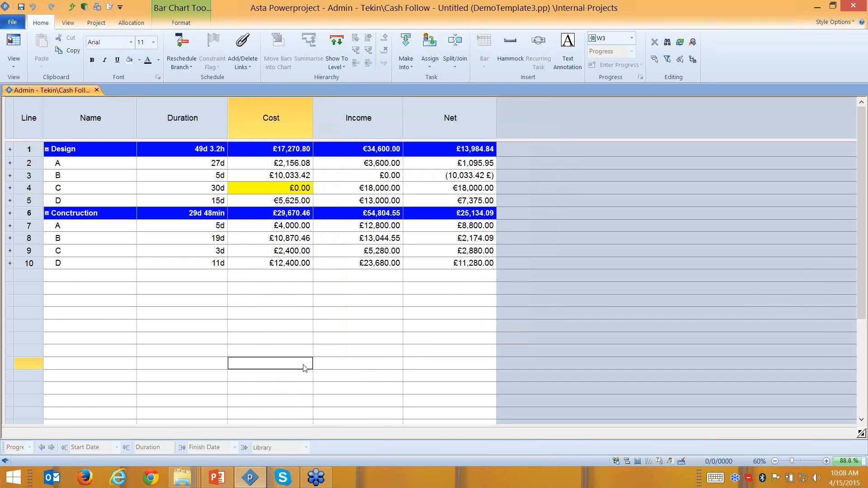
left_click(283, 179)
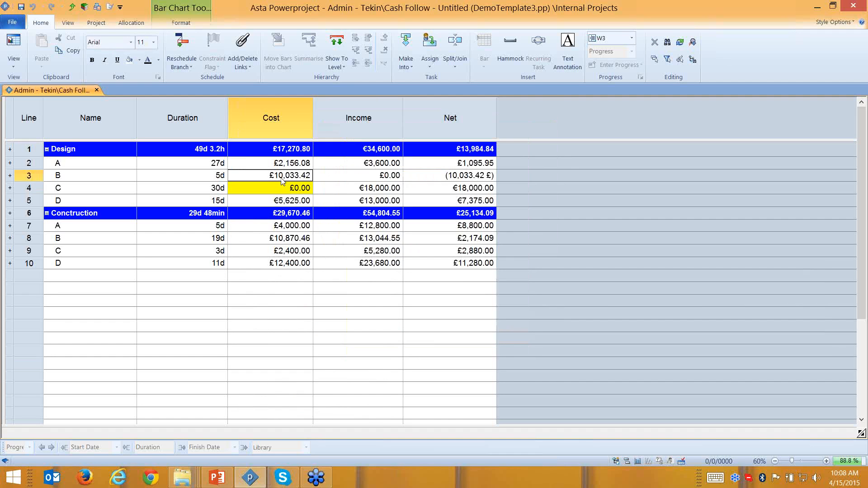
- Format task B's Cost cell as Currency with Euro units so it reads €11,107.00
right_click(268, 182)
left_click(306, 323)
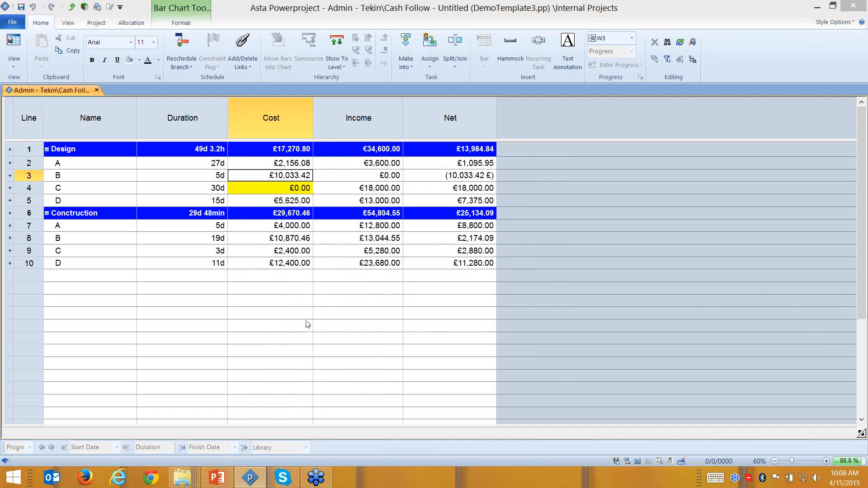
left_click(341, 143)
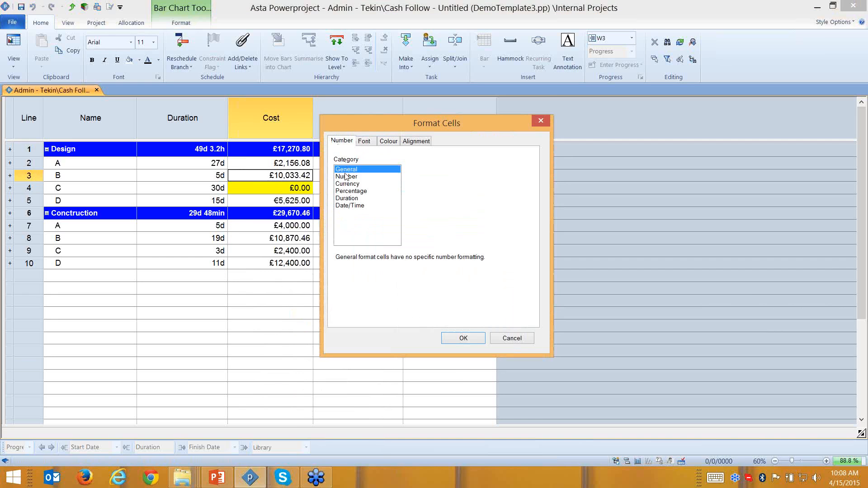
left_click(347, 184)
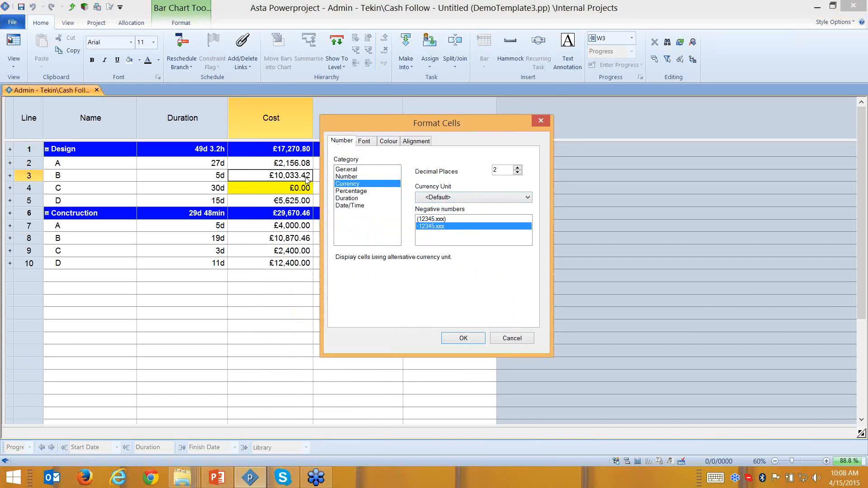
left_click(437, 199)
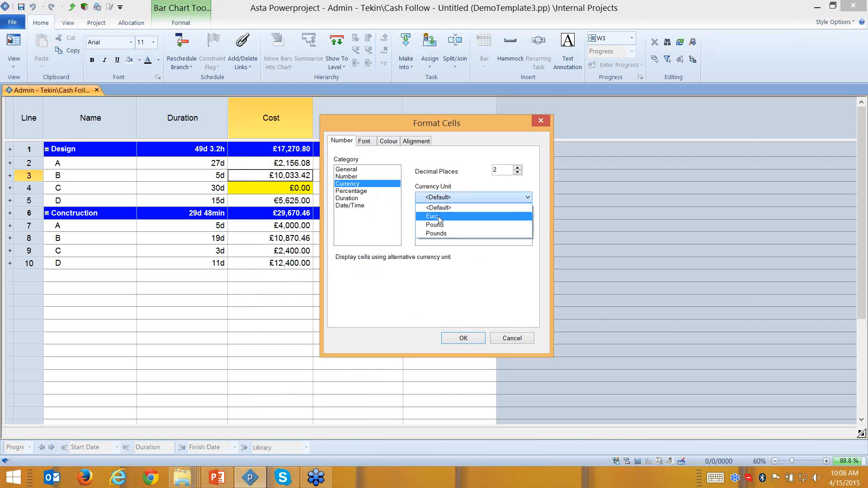
left_click(433, 216)
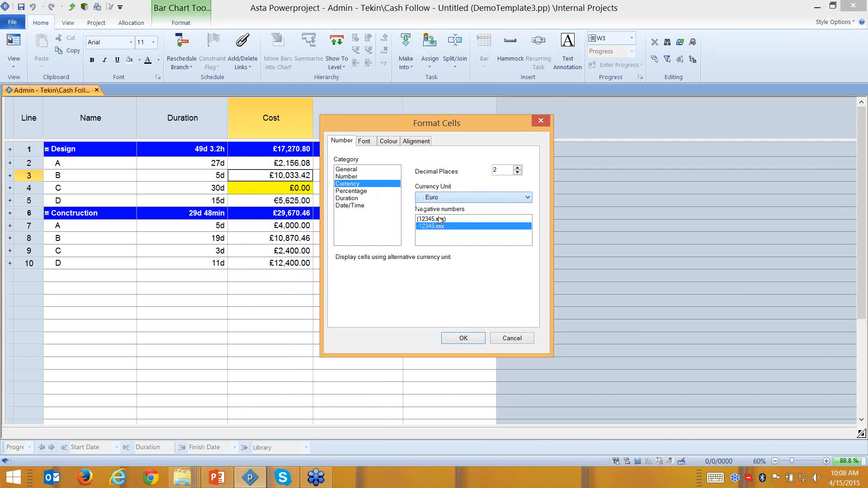
left_click(475, 342)
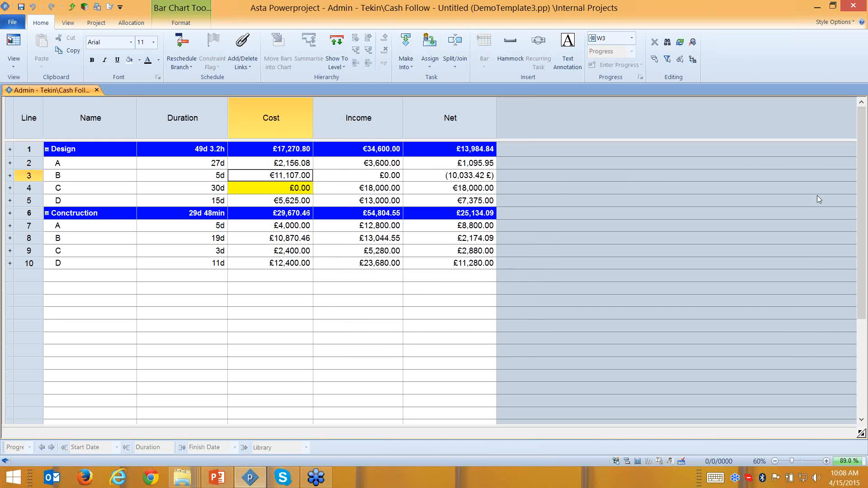
left_click(859, 180)
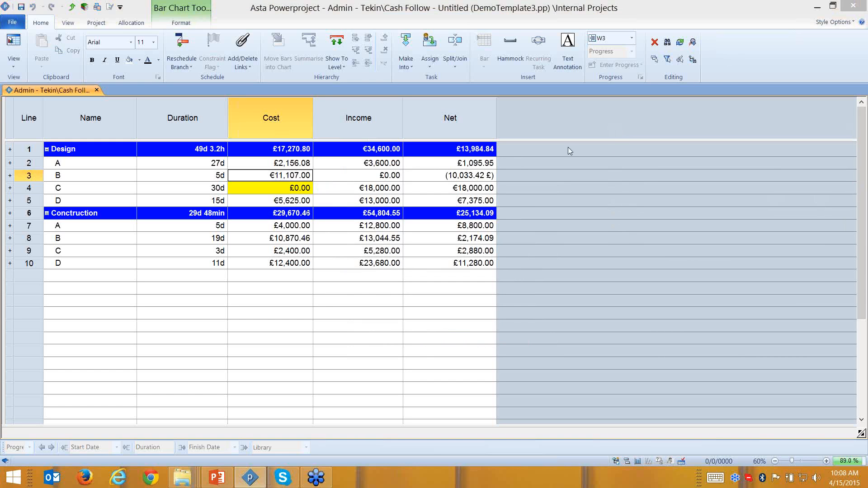
- Select the Name, Duration, Cost, Income and Net column headers in turn
left_click(104, 120)
left_click(210, 119)
left_click(285, 121)
left_click(361, 121)
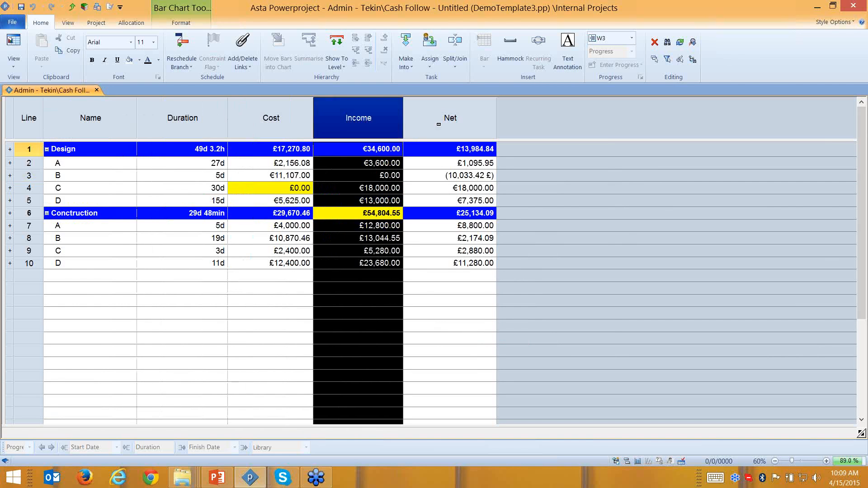
left_click(447, 121)
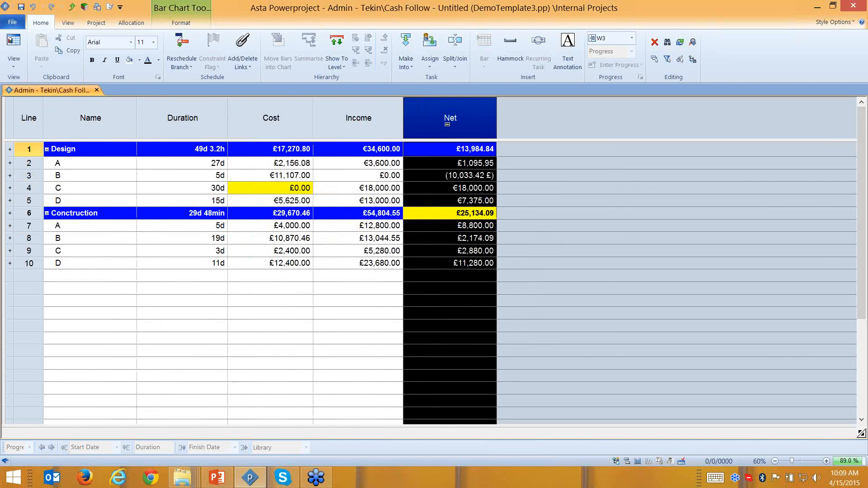
- Browse the Net column's Add Column options without adding one, then redisplay the bar chart
right_click(509, 126)
mouse_move(550, 223)
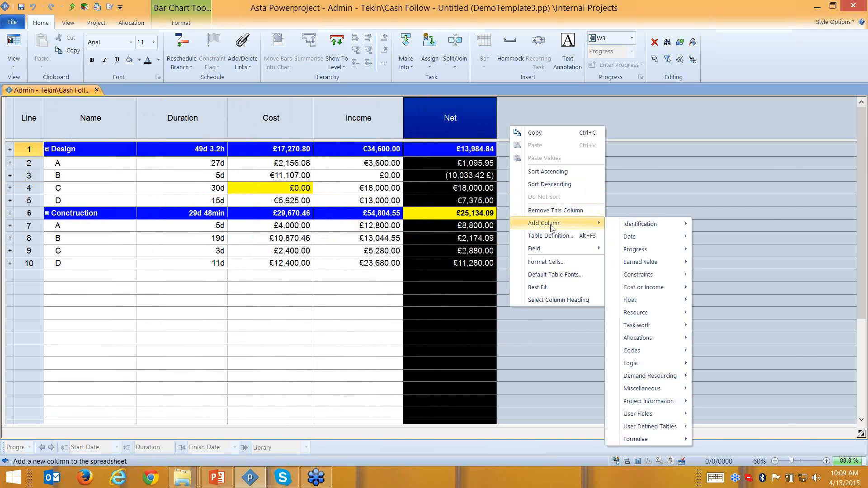
mouse_move(653, 292)
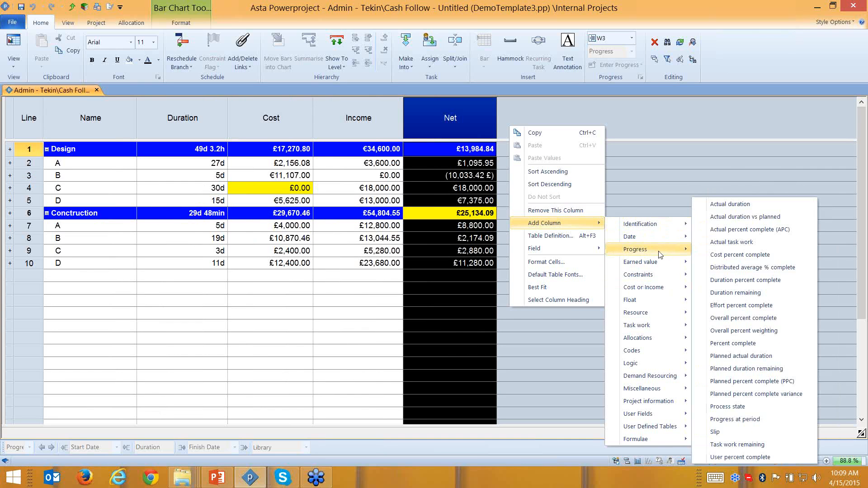
mouse_move(669, 263)
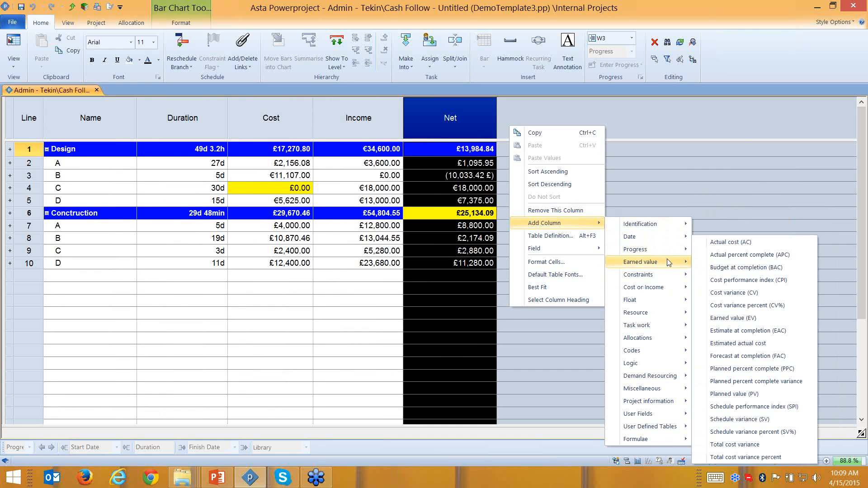
left_click(638, 115)
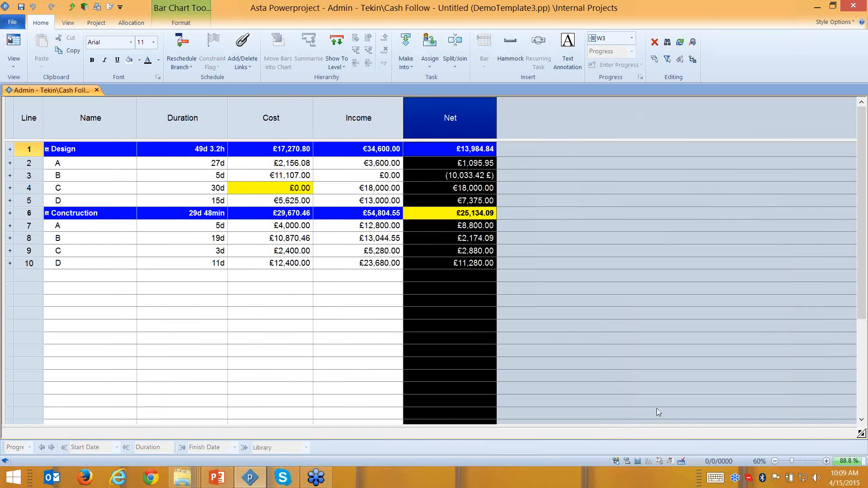
left_click(626, 461)
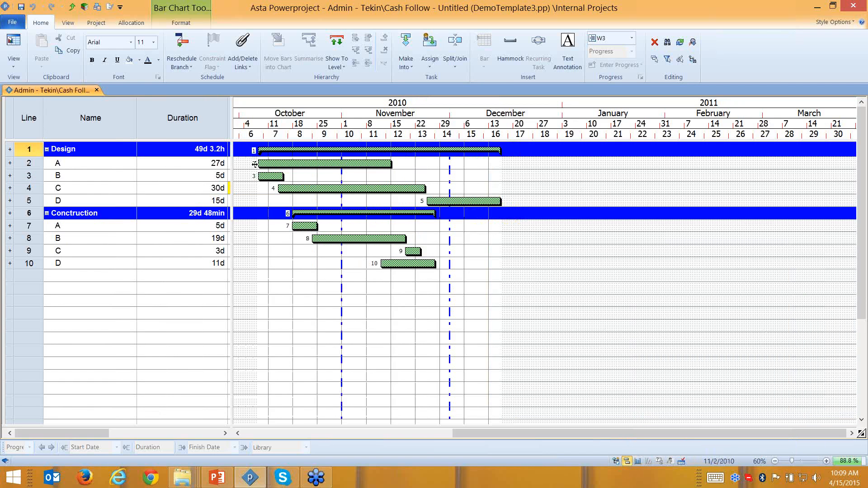
left_click_drag(235, 117, 500, 118)
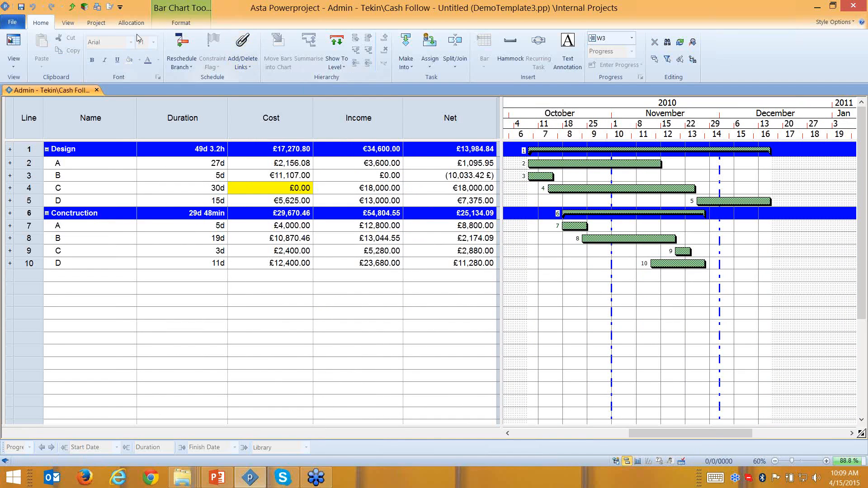
left_click(181, 23)
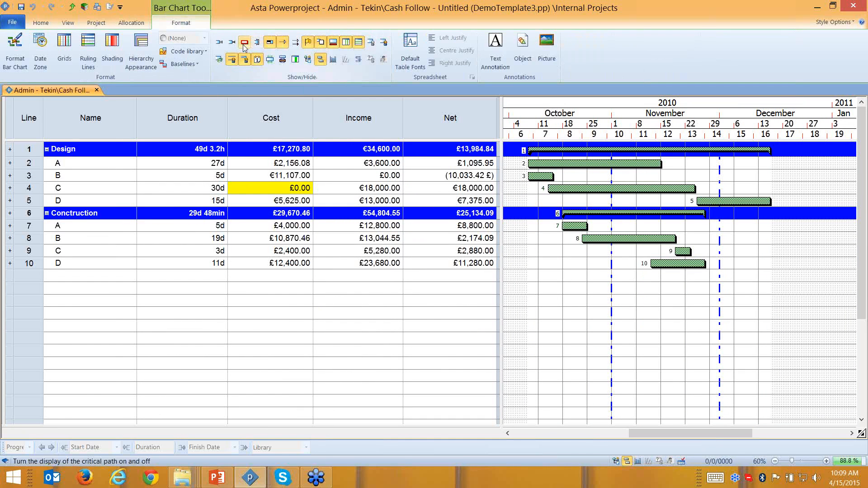
left_click(244, 45)
left_click(243, 45)
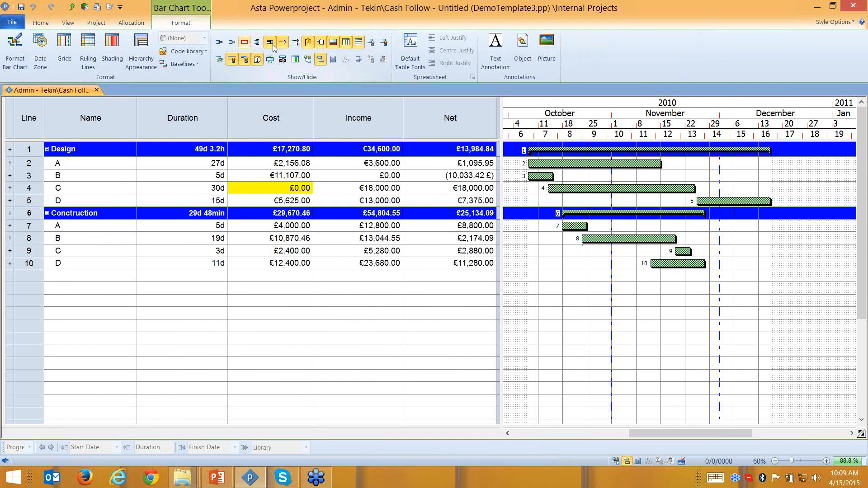
left_click(295, 44)
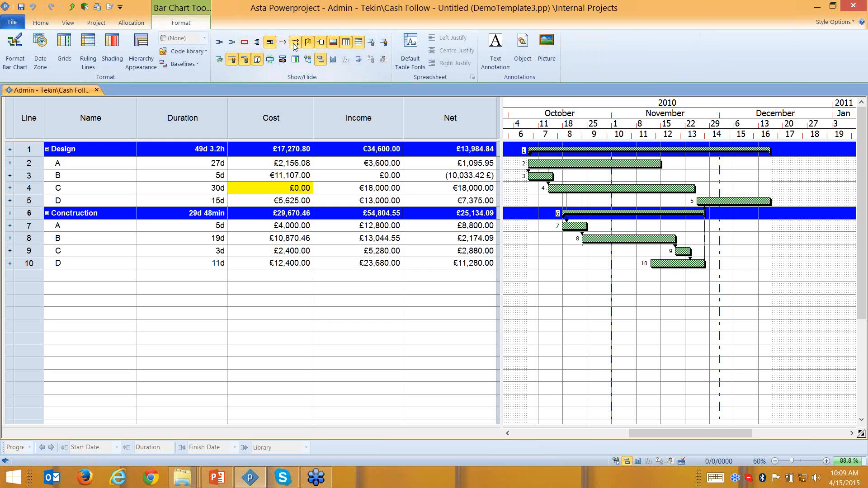
left_click(294, 46)
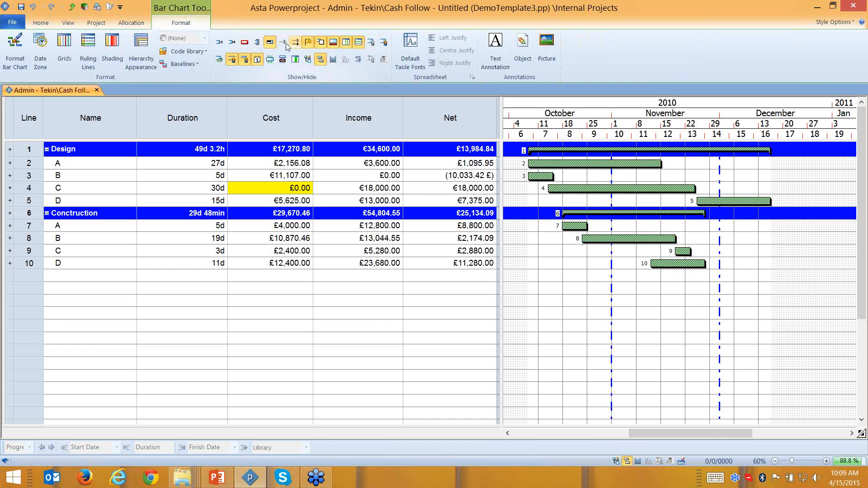
left_click(232, 45)
left_click(232, 44)
left_click(218, 42)
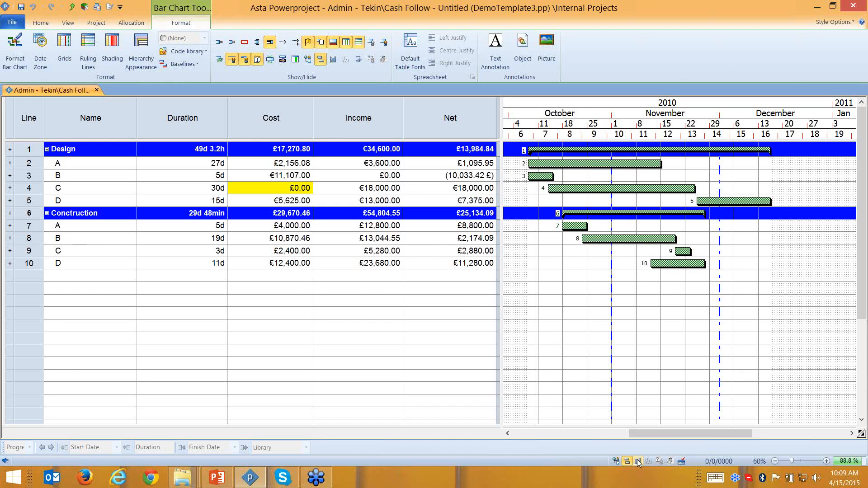
- Show the cash-flow histograms and resize the panes so Cost and Incomes, Cost and Income all fit
left_click(616, 460)
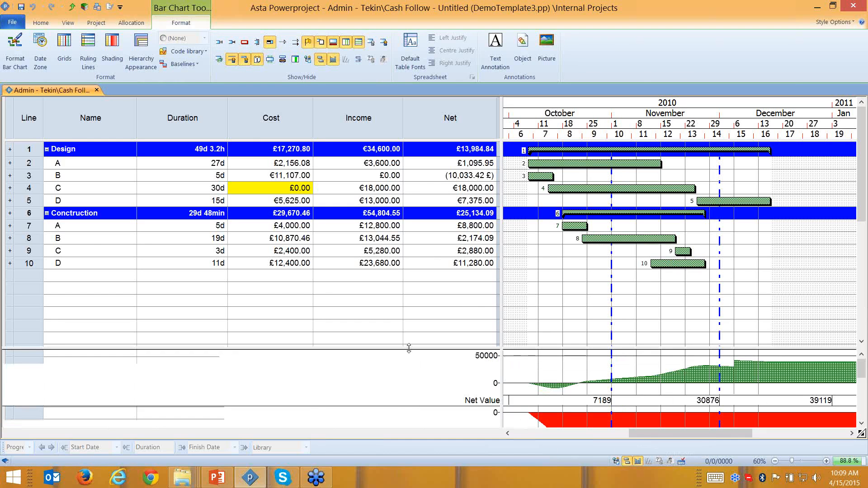
left_click_drag(408, 341, 413, 274)
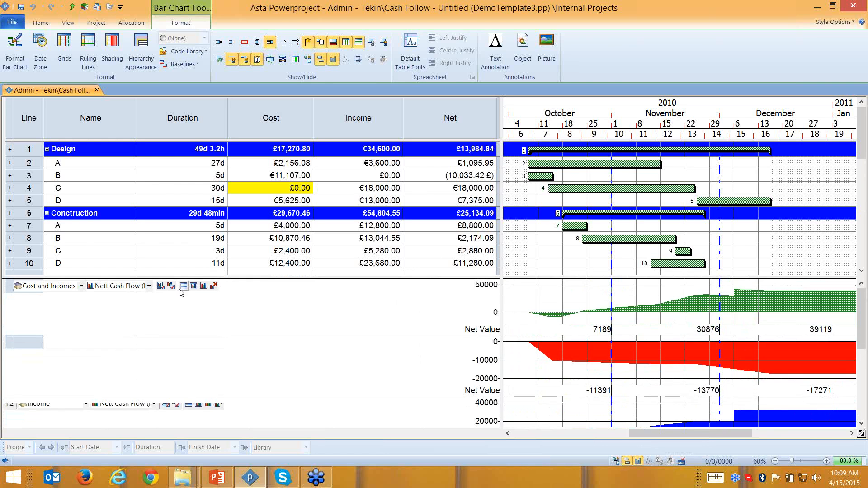
left_click(184, 286)
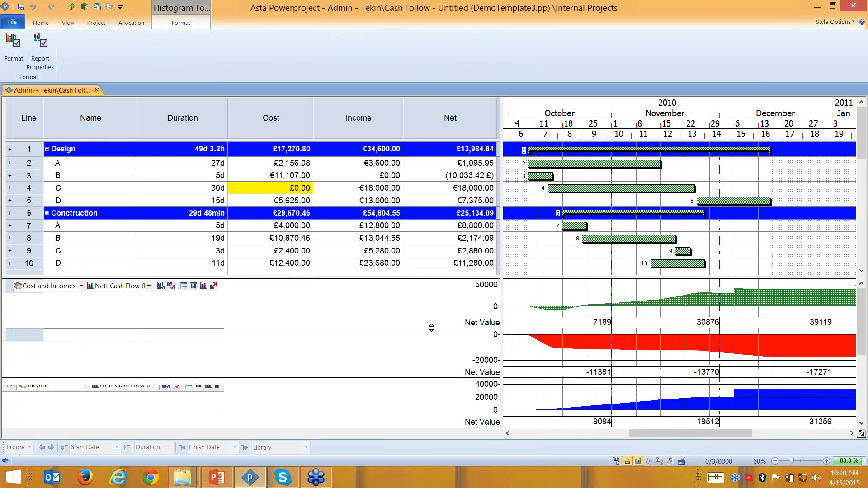
left_click_drag(431, 327, 532, 385)
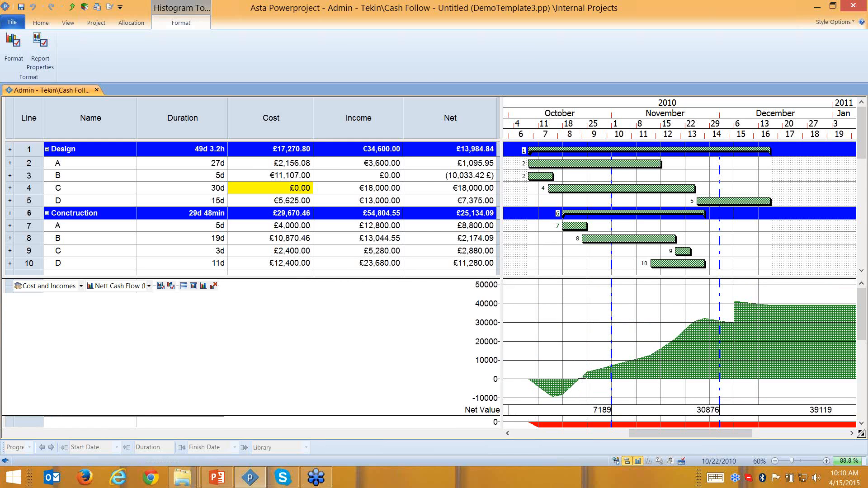
left_click(580, 384)
left_click_drag(367, 415, 223, 332)
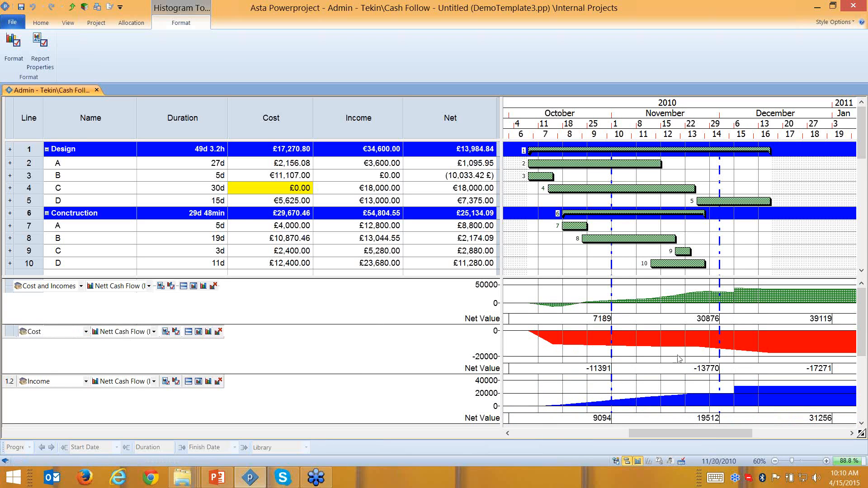
- Set the Cost pane to Monthly Costs and the Income pane to Monthly Income
left_click(153, 332)
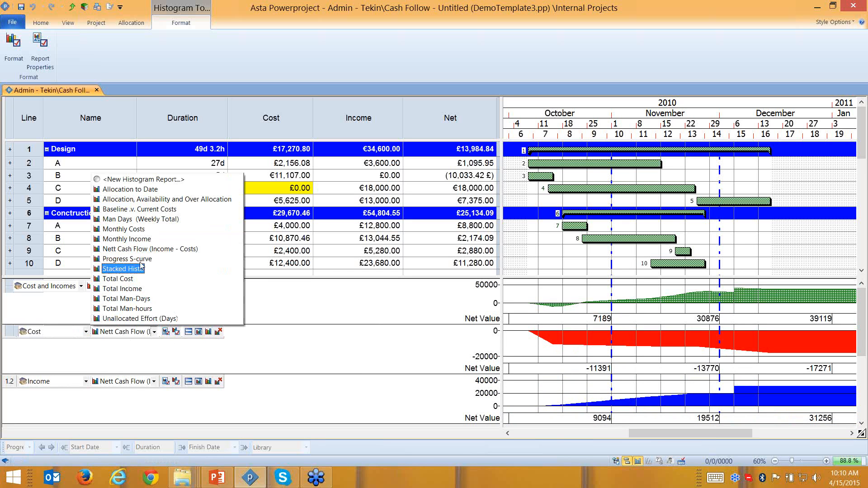
left_click(135, 234)
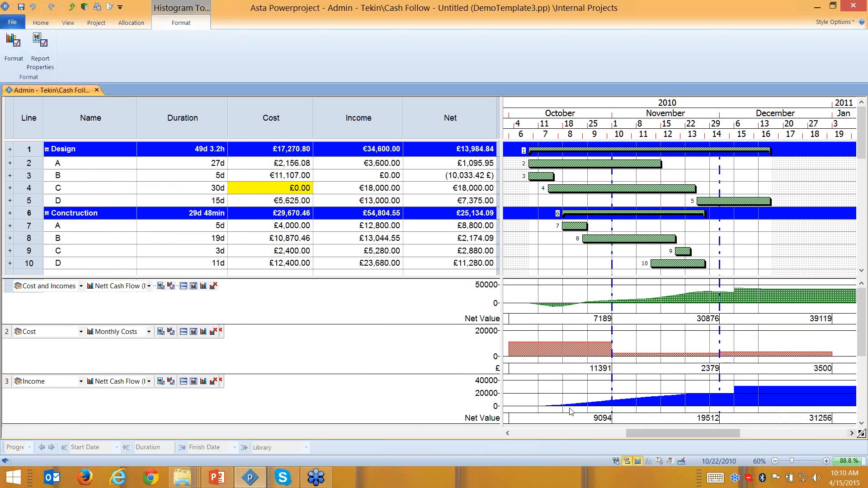
left_click(149, 381)
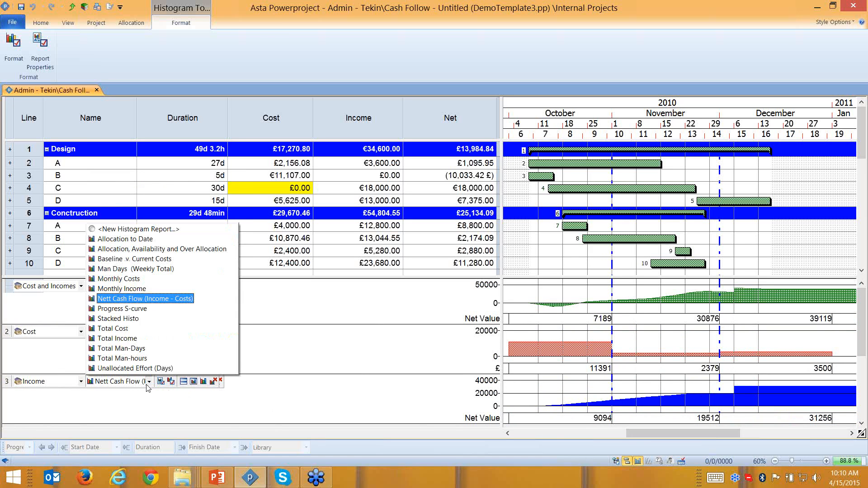
left_click(129, 290)
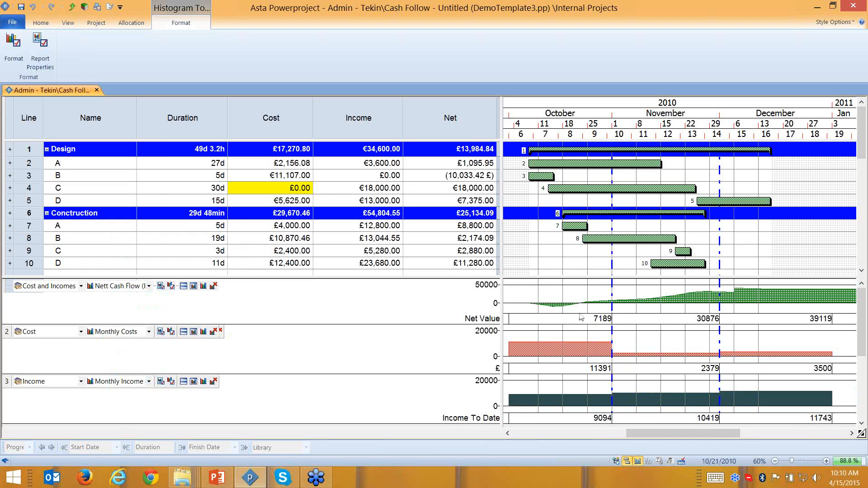
- Enlarge the net cash-flow graph, then collapse and re-expand the Design and Conctruction groups
key("ctrl")
left_click_drag(406, 324, 394, 421)
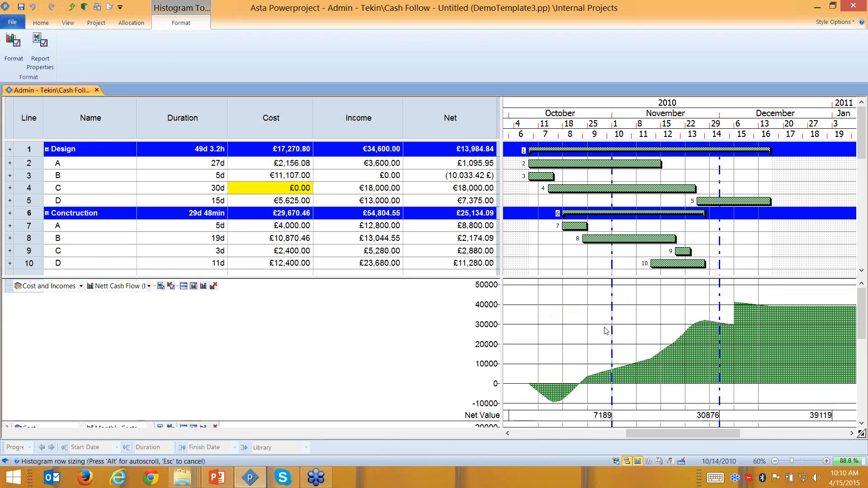
left_click(399, 233)
key("ctrl")
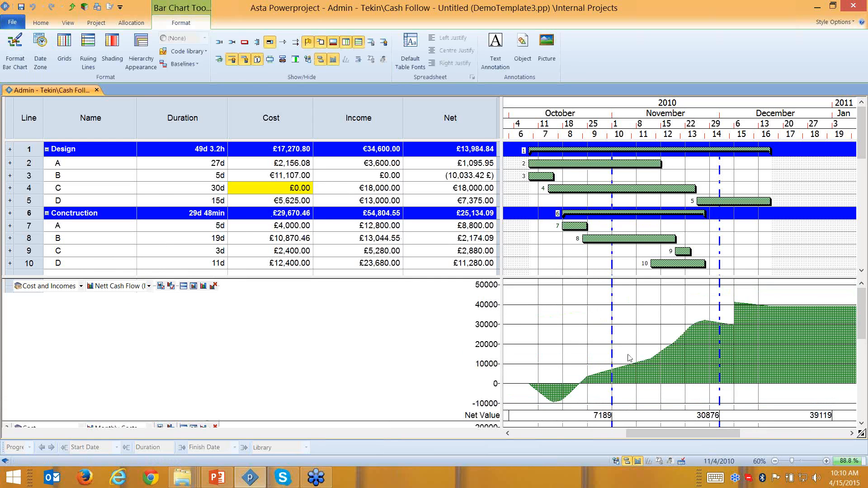
key("ctrl")
left_click(46, 149)
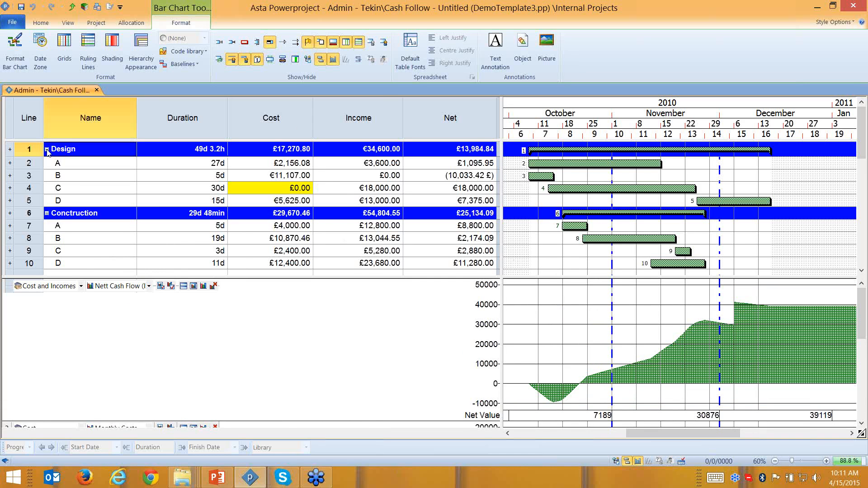
left_click(46, 163)
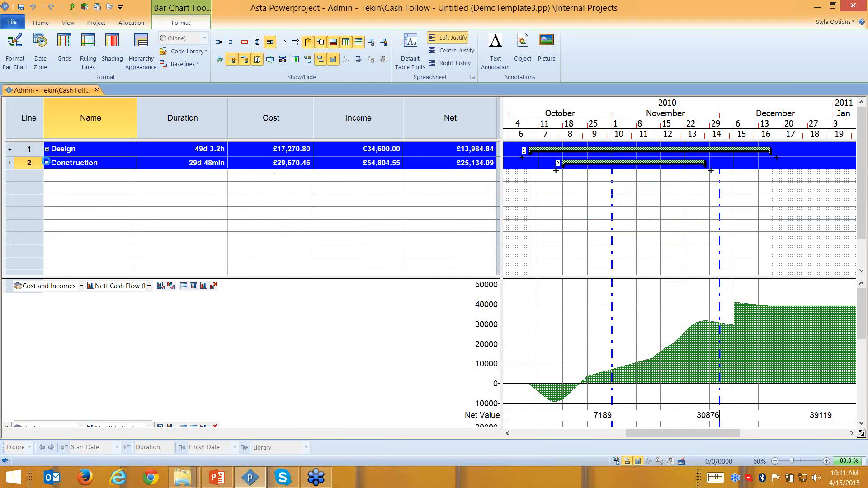
left_click(46, 163)
left_click(46, 149)
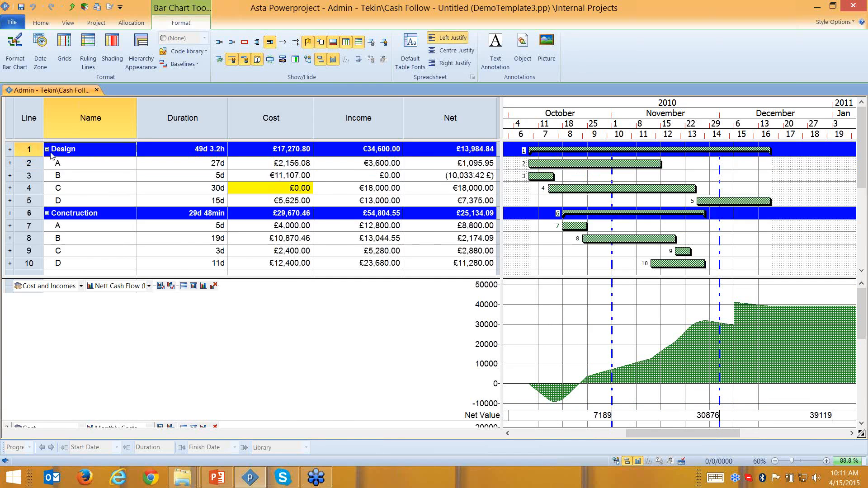
- Open the project tree and view the Design and Conctruction subprojects individually
left_click(616, 460)
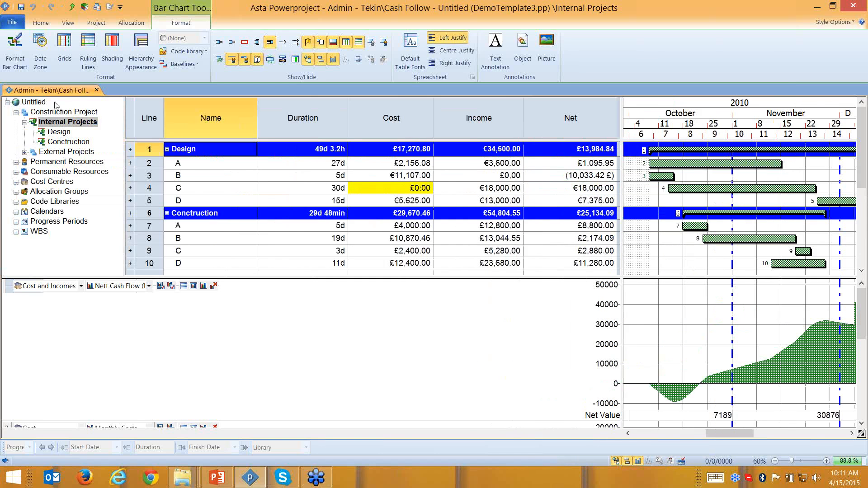
left_click(59, 132)
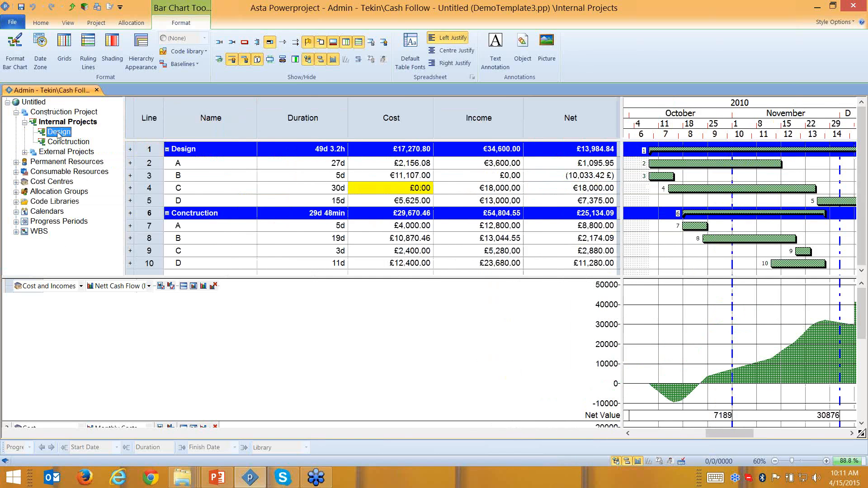
left_click_drag(705, 433, 725, 433)
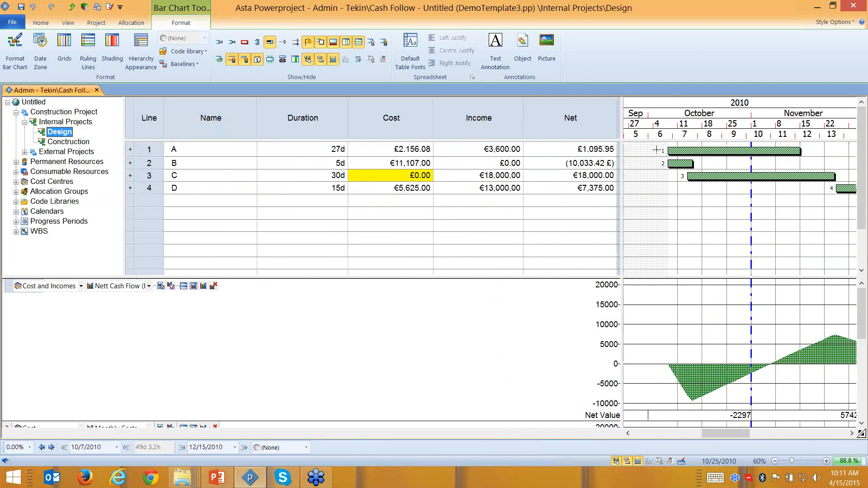
left_click(63, 143)
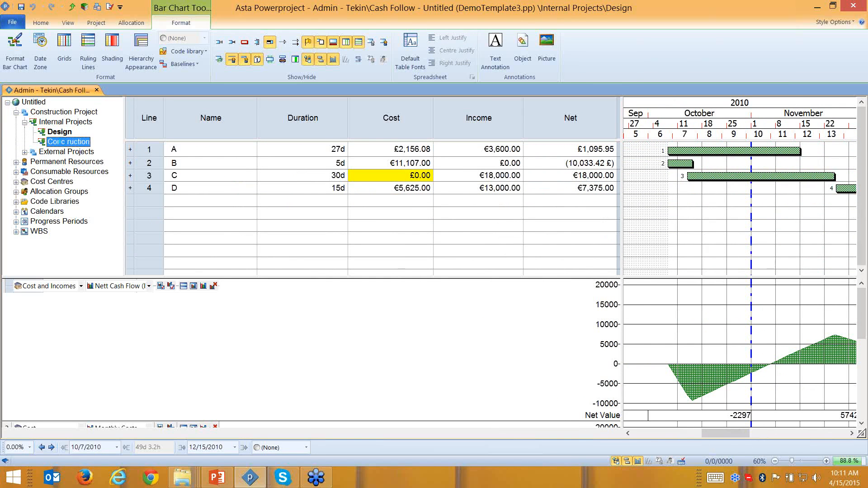
left_click_drag(723, 432, 755, 432)
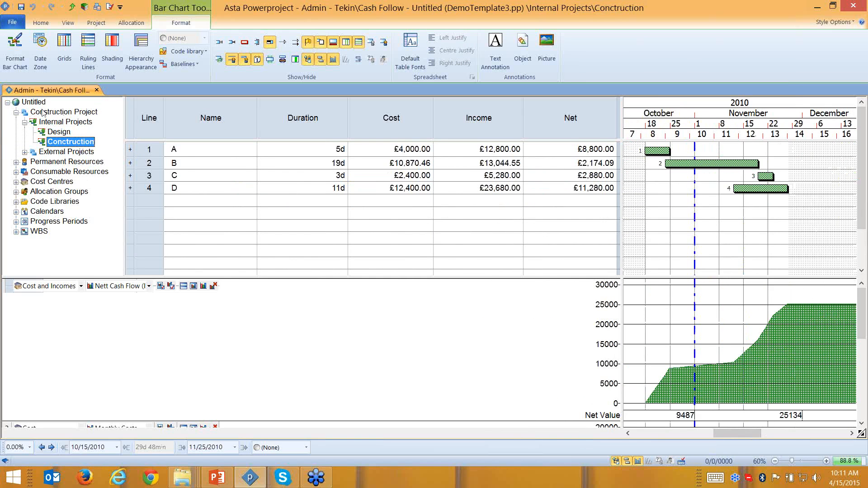
- Compare combined and single subproject views, expand External Projects to Project 1–3, then hide the tree
left_click(51, 123)
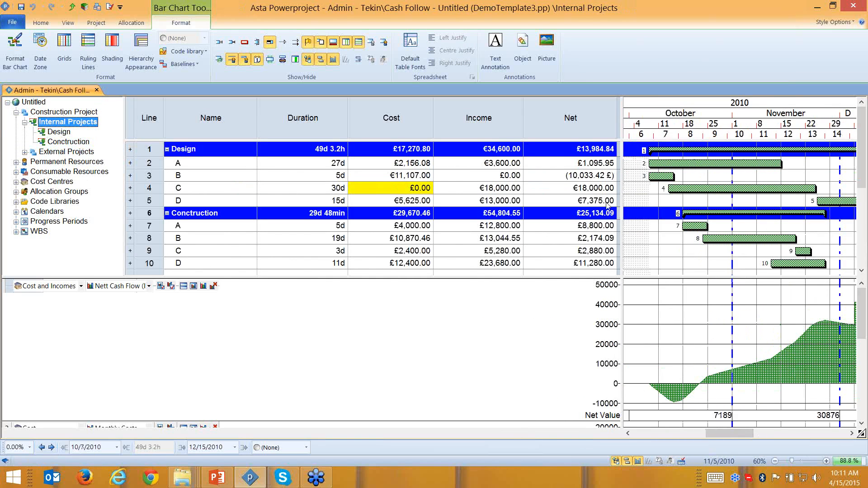
left_click(47, 132)
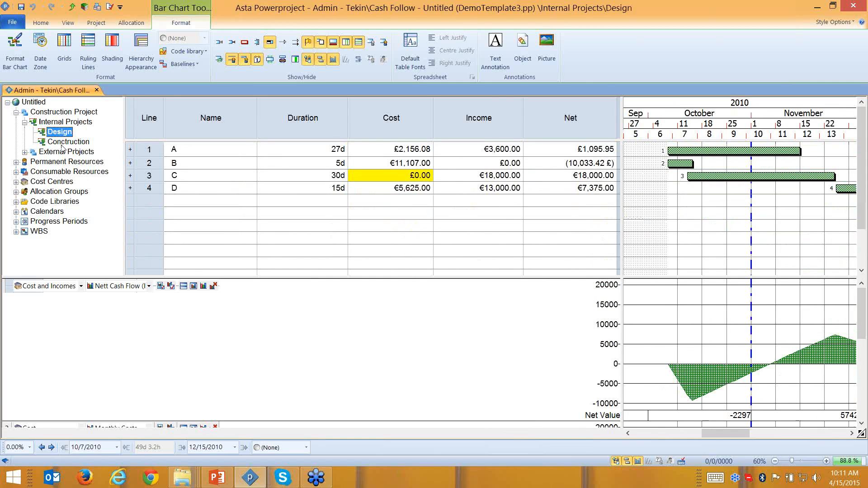
left_click(67, 142, "ctrl")
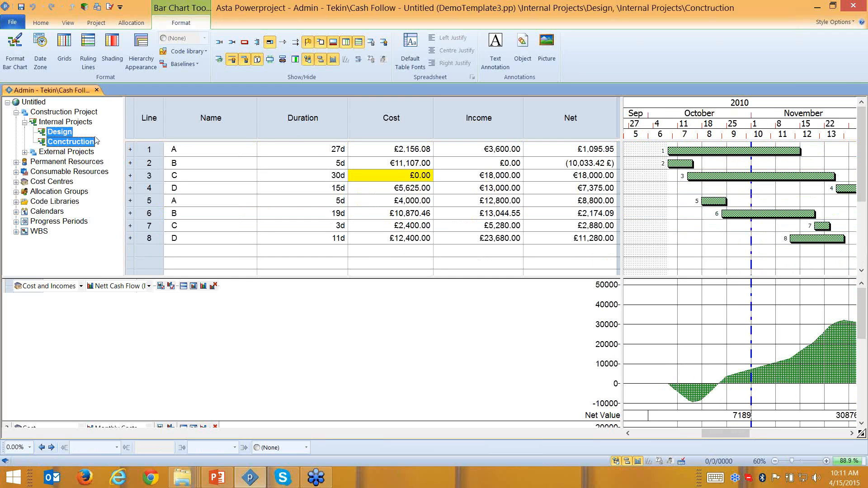
left_click(54, 136)
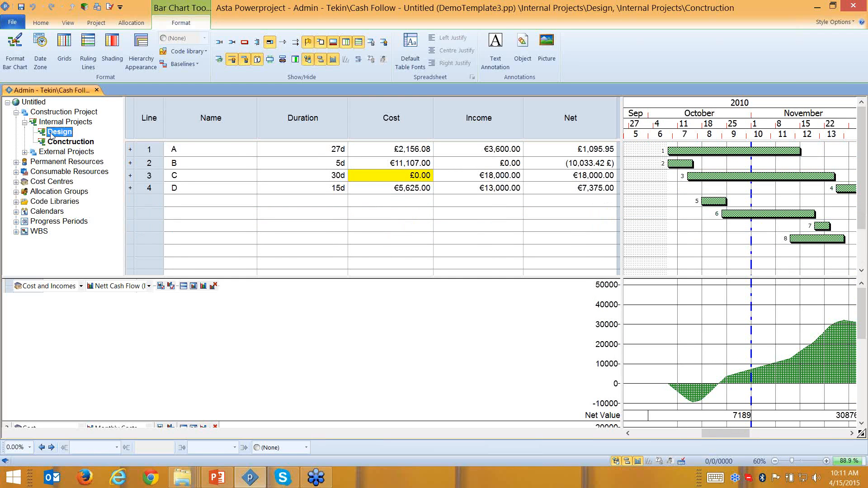
left_click(49, 122)
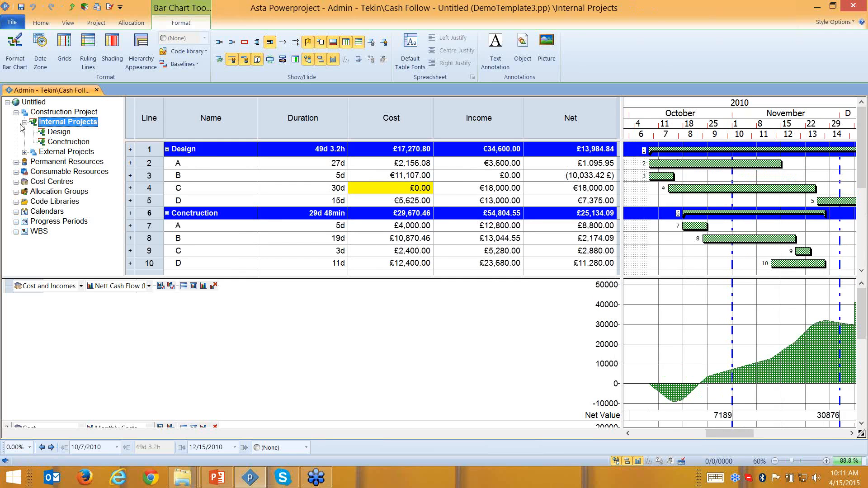
left_click(24, 152)
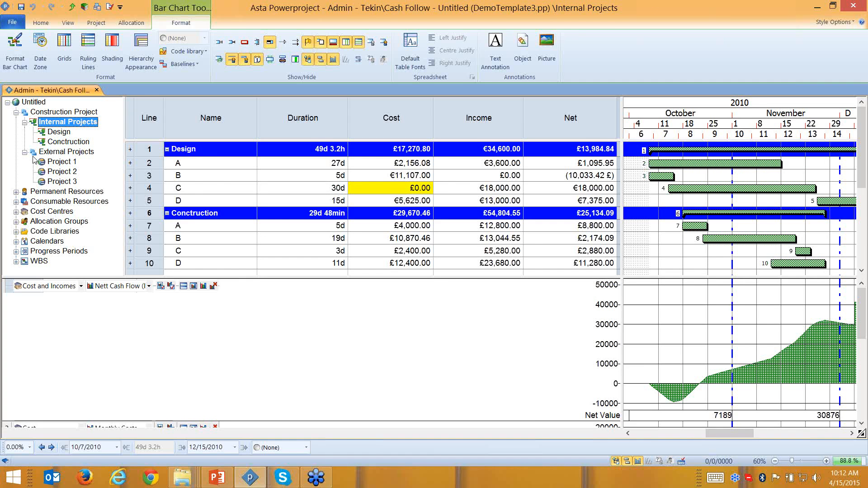
left_click(616, 461)
- Clear the selection so the schedule shows Cost, Income and Net totals above the histogram
left_click(569, 294)
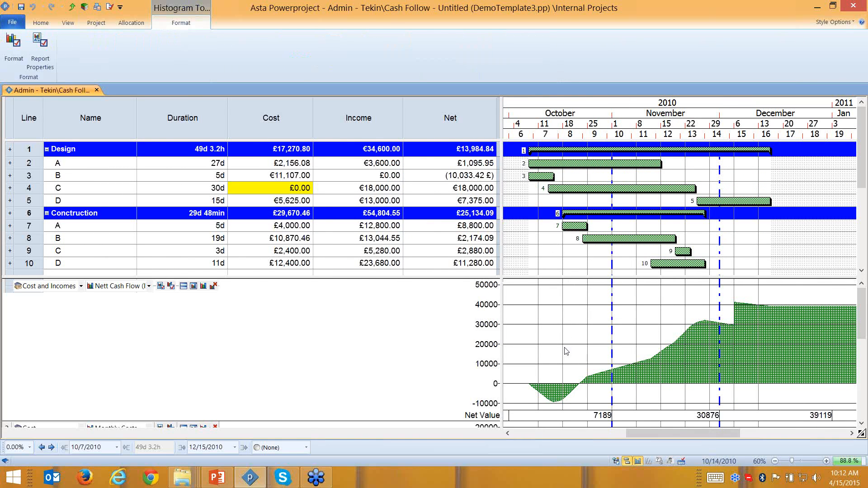
left_click(584, 180)
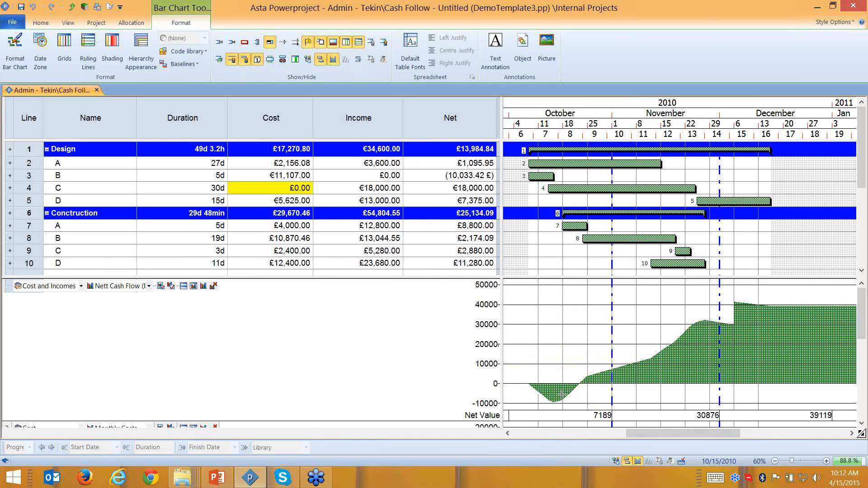
mouse_move(560, 394)
left_click(245, 43)
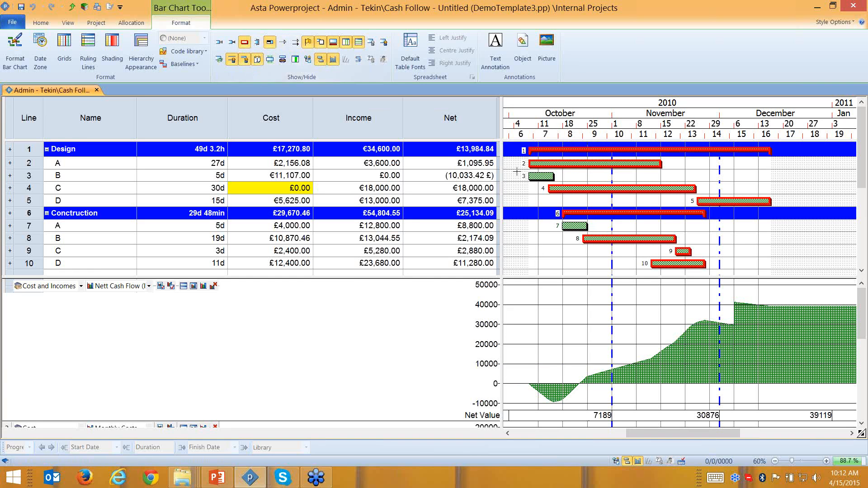
key("ctrl")
key("ctrl")
left_click(541, 176)
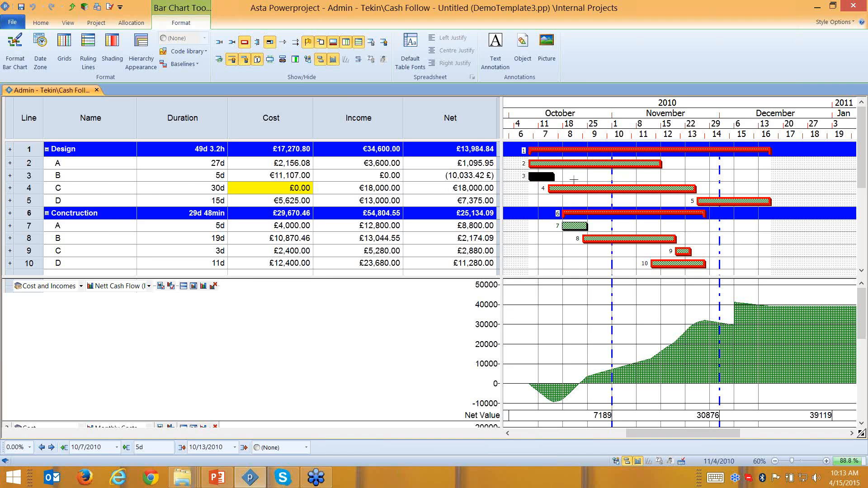
left_click(30, 176)
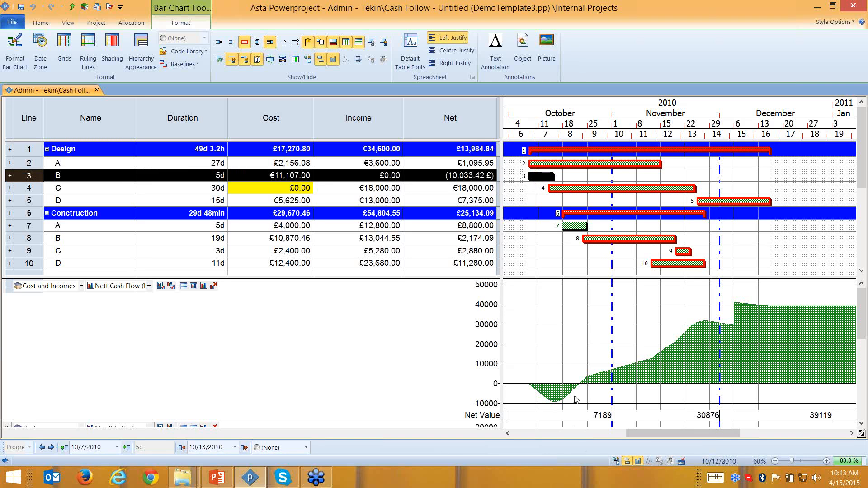
left_click(586, 176)
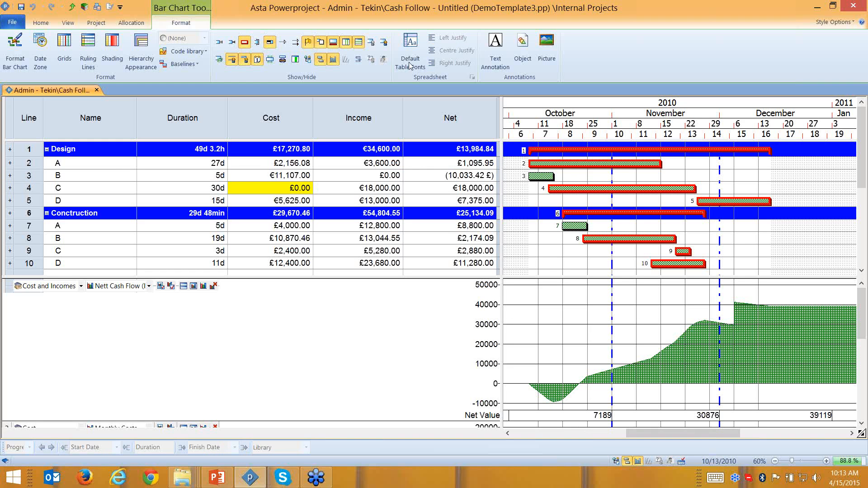
- Turn on Total Float display for the task bars
left_click(231, 43)
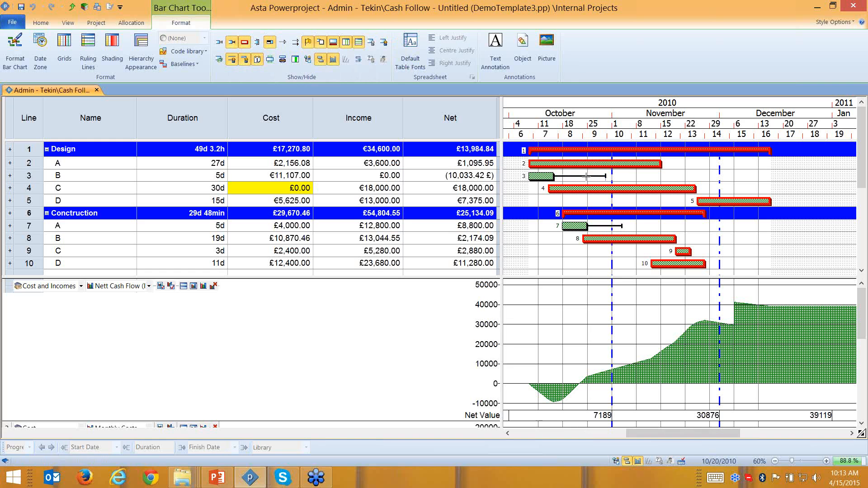
left_click(237, 45)
left_click(237, 45)
left_click(237, 45)
left_click(237, 45)
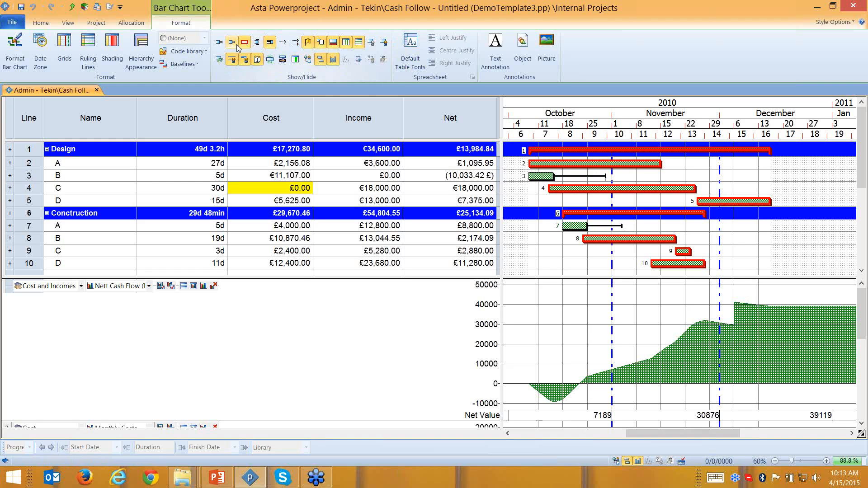
left_click(237, 45)
left_click(237, 45)
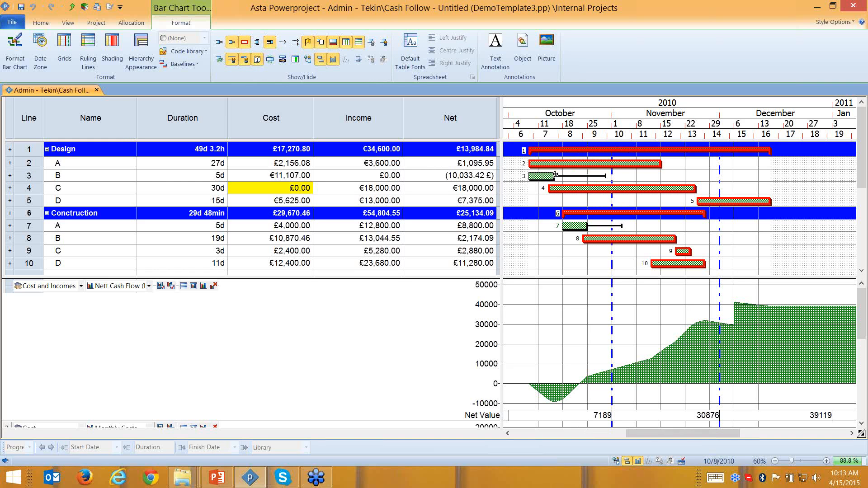
- Push task B later day by day until it runs 10/20/2010–10/26/2010
left_click(604, 176)
left_click(540, 176)
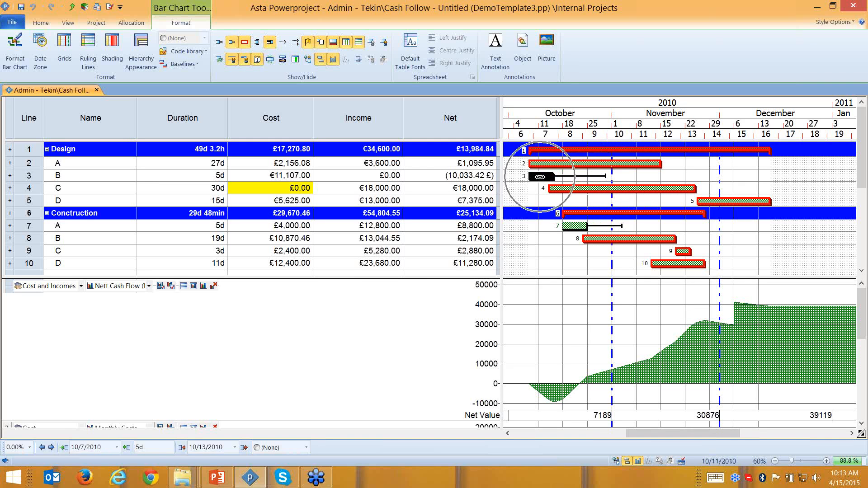
left_click(52, 447)
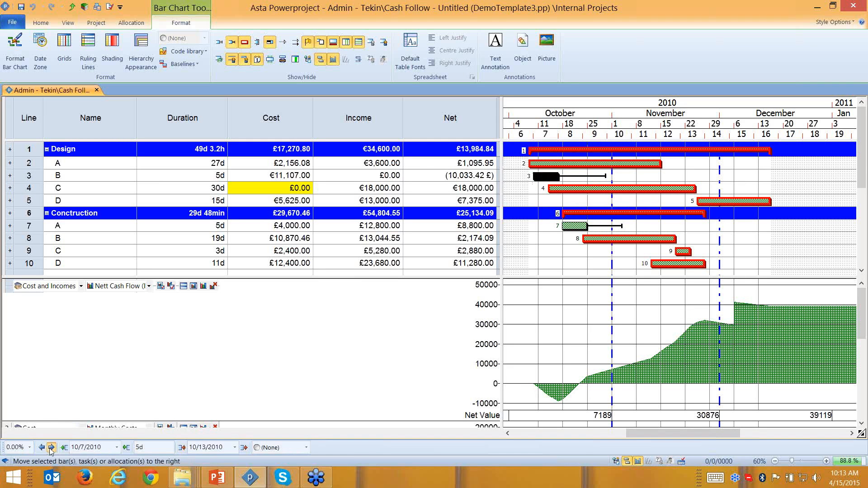
left_click(559, 391)
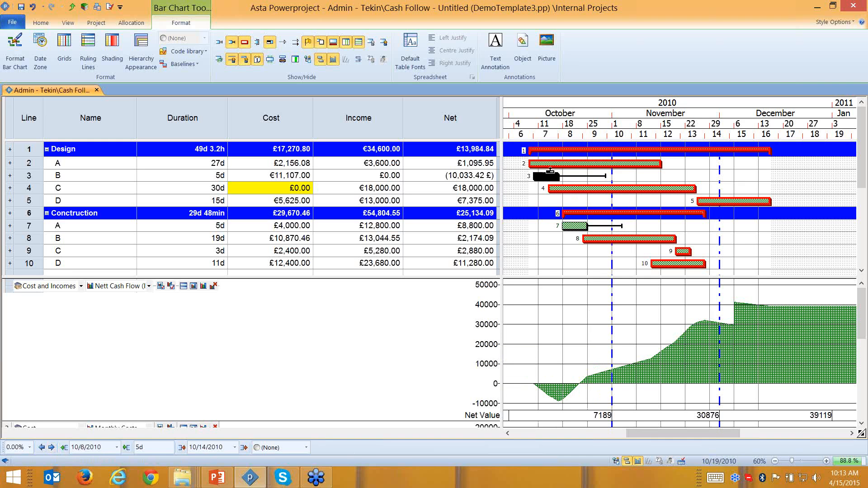
left_click(51, 447)
left_click(51, 447)
left_click(51, 447)
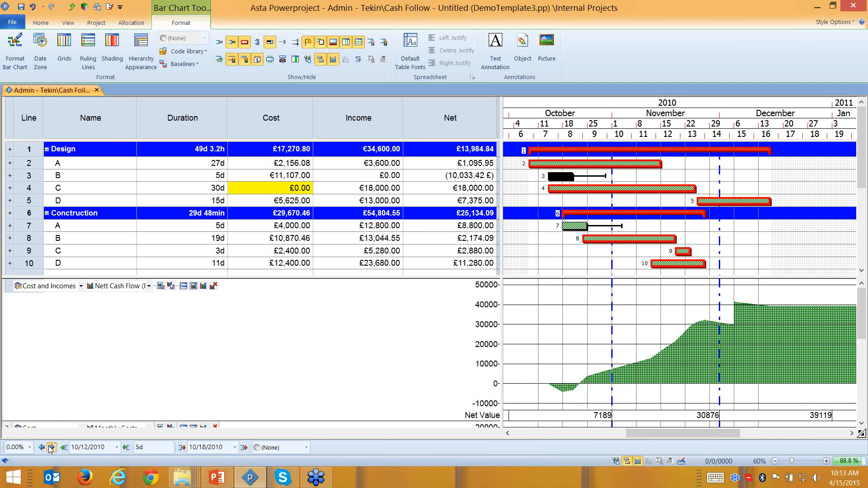
left_click(51, 447)
left_click(51, 447)
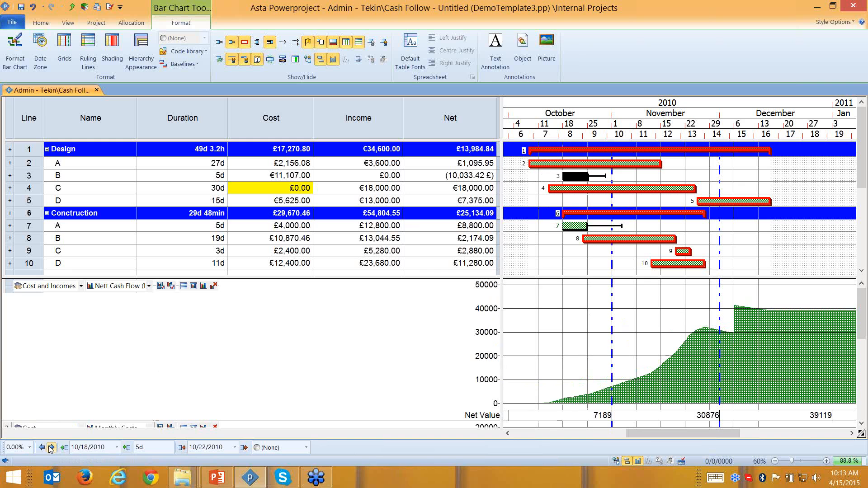
left_click(51, 447)
left_click(51, 447)
left_click(51, 447)
left_click(51, 447)
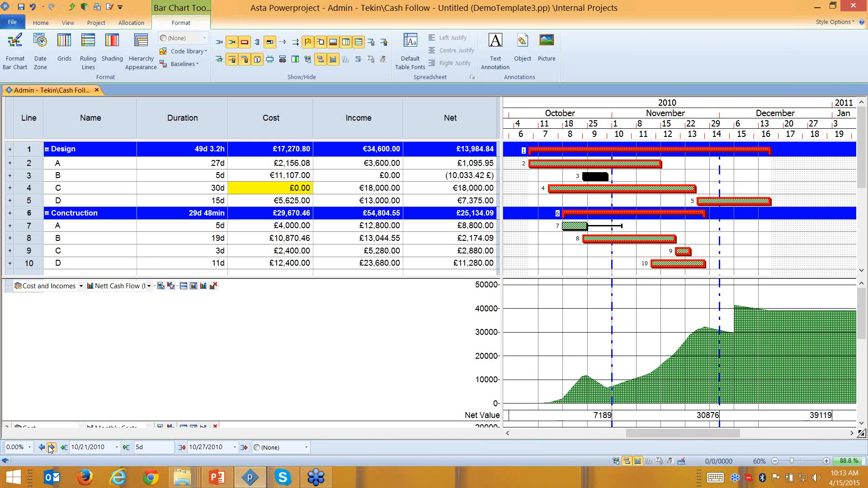
left_click(51, 447)
- Undo task B's moves to bring it back to its 10/7/2010 start
mouse_move(601, 386)
key("ctrl+z")
key("ctrl+z")
key("ctrl+z")
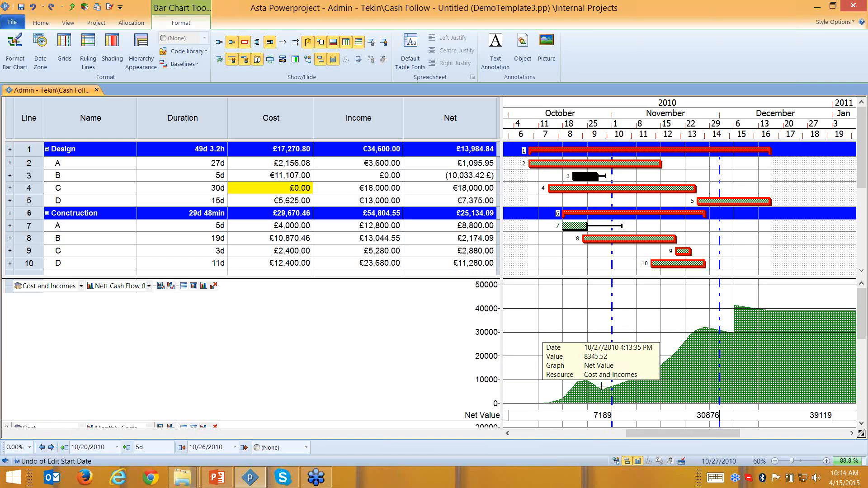
key("ctrl+z")
key("ctrl+z")
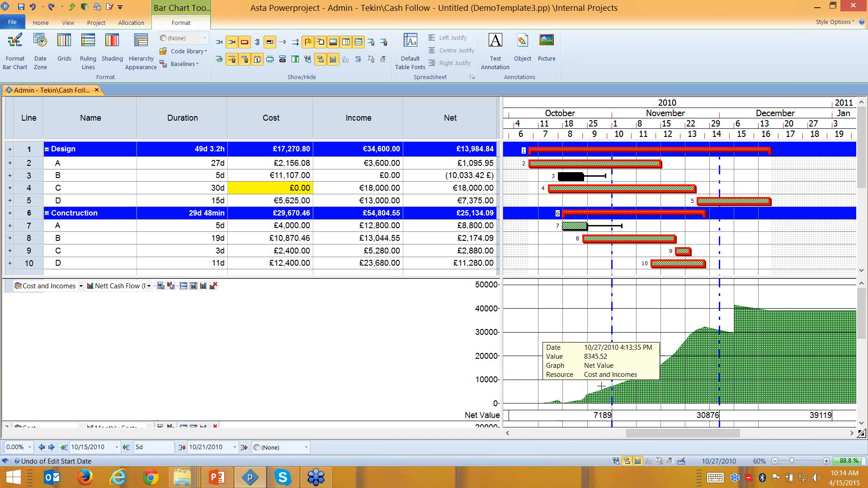
key("ctrl+z")
key("ctrl+z")
key("ctrl+z")
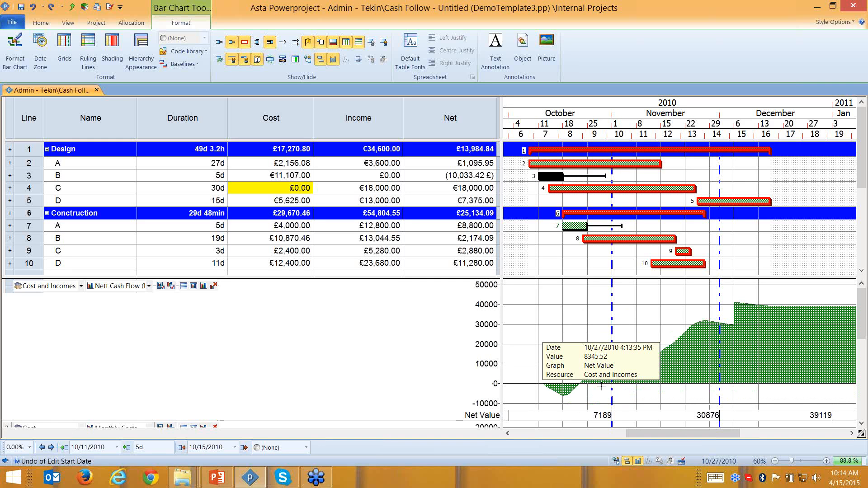
key("ctrl+z")
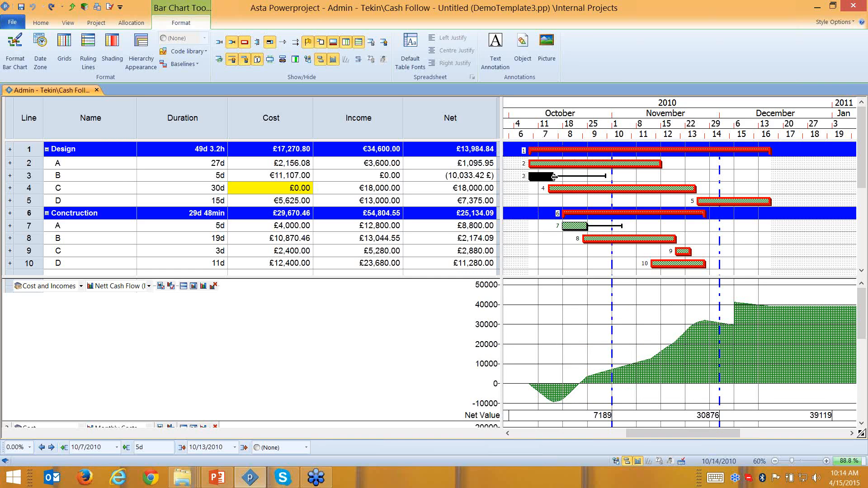
- Stretch task B's bar toward 25 Oct, drag it back to 5 days, and select all task rows
left_click_drag(554, 177, 608, 179)
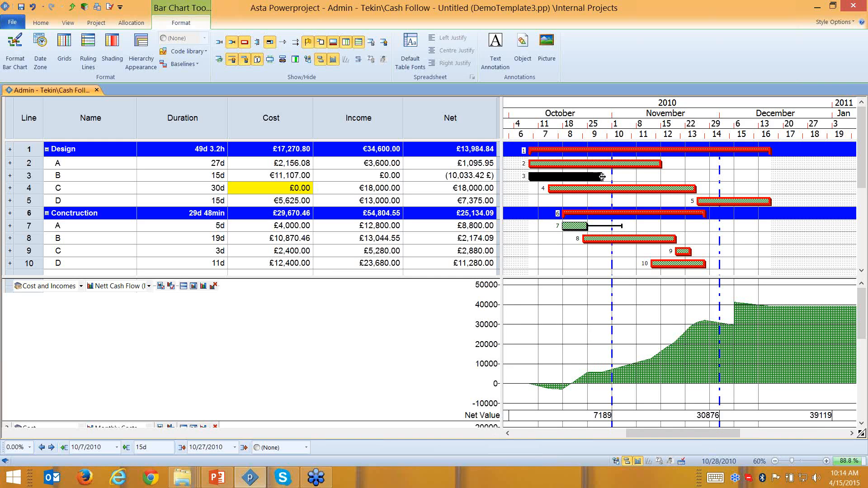
left_click_drag(602, 177, 554, 177)
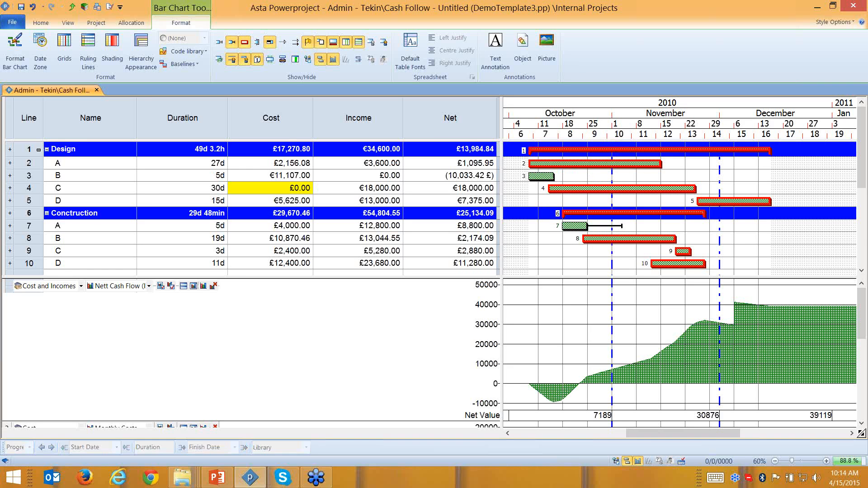
left_click_drag(37, 153, 28, 262)
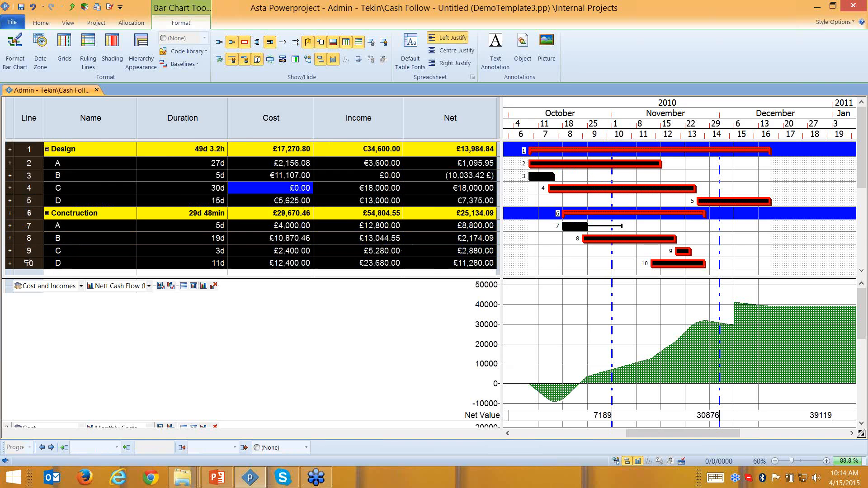
- Delete all tasks and set the histogram to show only Project Costs as Monthly Costs
key("Delete")
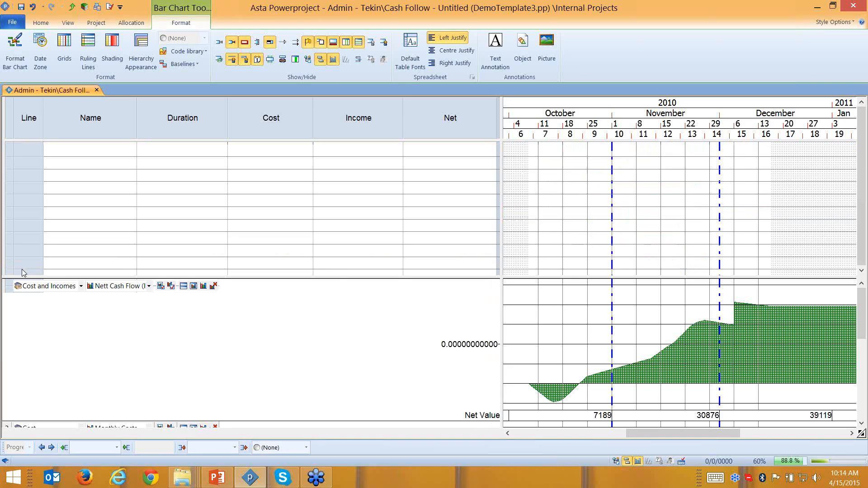
left_click(81, 286)
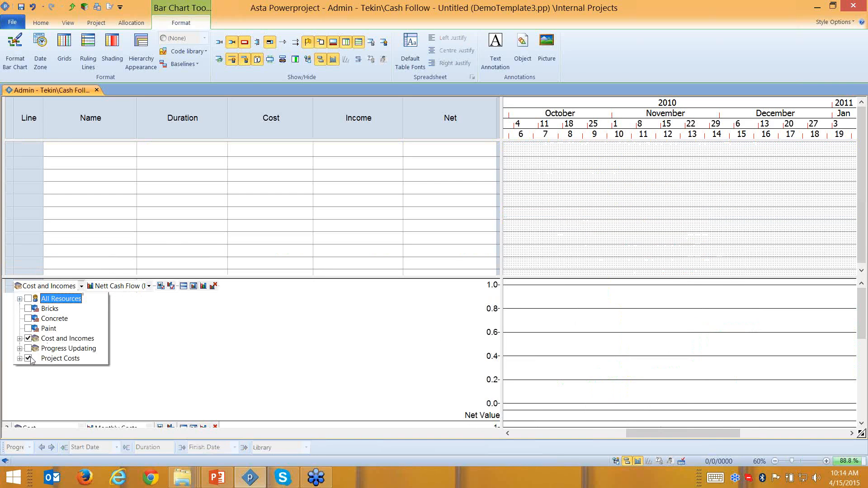
left_click(28, 339)
left_click(180, 339)
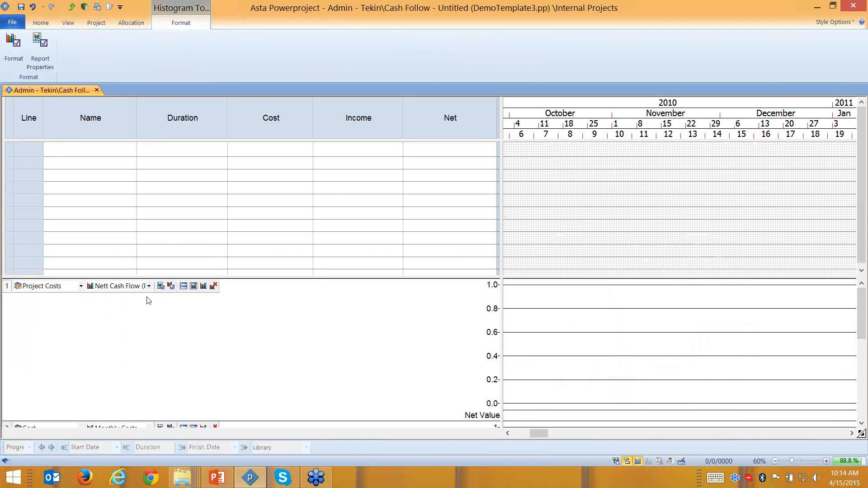
left_click(148, 286)
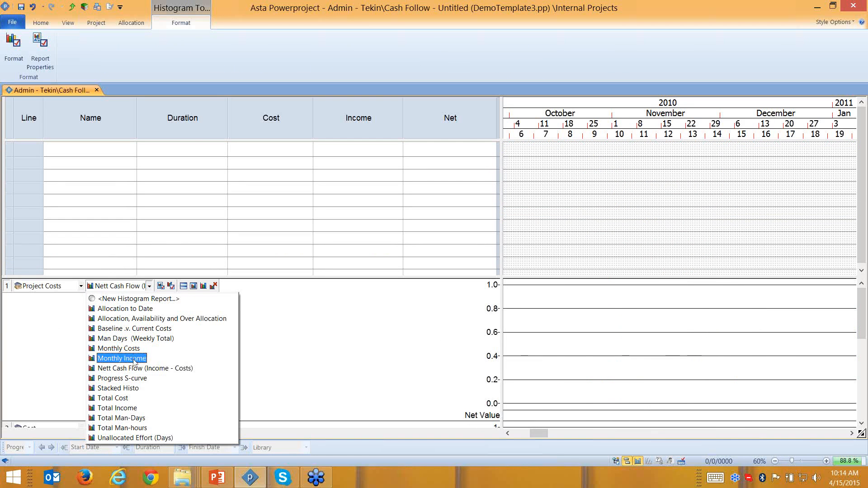
left_click(119, 349)
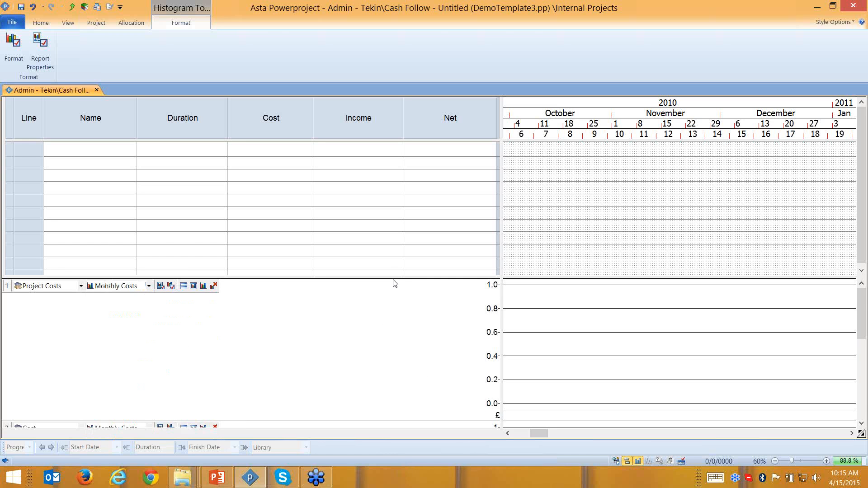
- Enlarge the task table and draw several task bars in the Gantt chart, starting from 10/6
left_click_drag(393, 277, 394, 326)
left_click(558, 262)
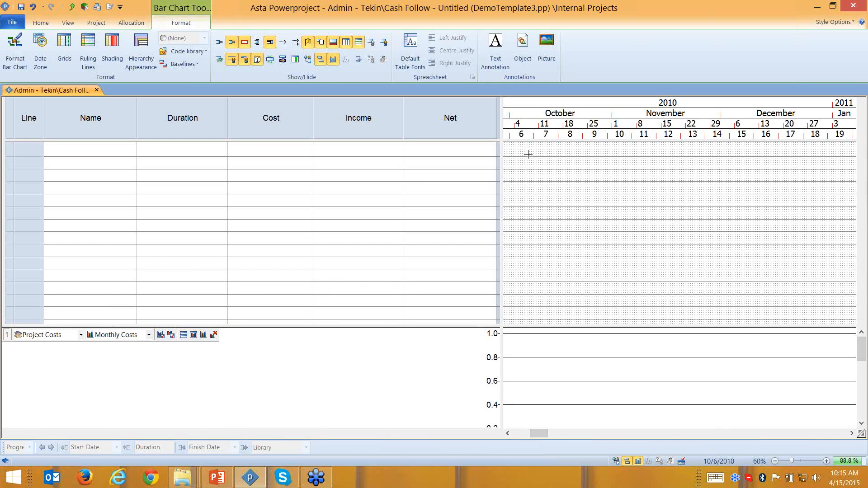
left_click_drag(527, 154, 661, 166)
left_click_drag(548, 177, 584, 177)
left_click_drag(634, 189, 706, 189)
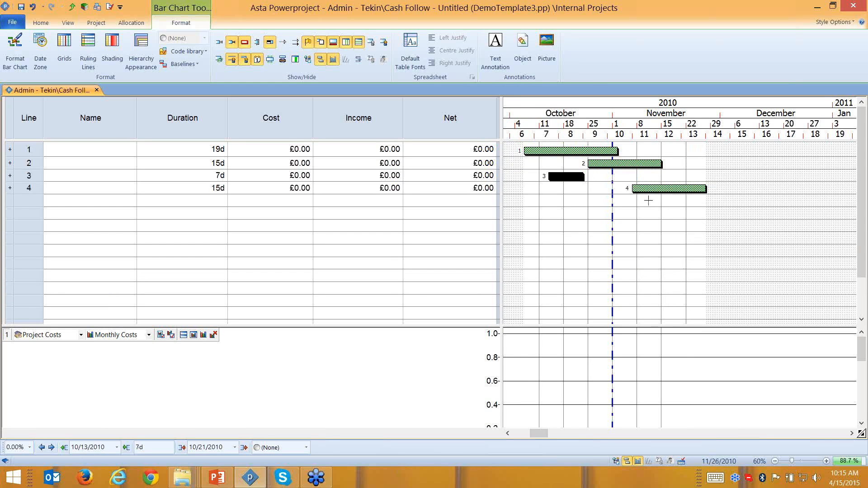
left_click_drag(598, 201, 750, 226)
left_click_drag(622, 238, 657, 239)
left_click_drag(726, 250, 676, 251)
- Undo back to the single first task and start naming it Excavation
key("ctrl+z")
key("ctrl+z")
key("ctrl+z")
key("ctrl+z")
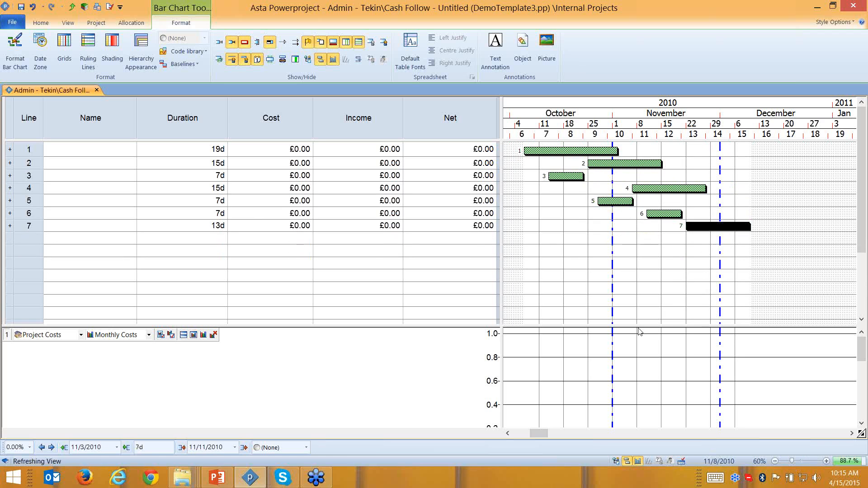
key("ctrl+z")
key("ctrl+z")
key("ctrl+z")
key("ctrl+z")
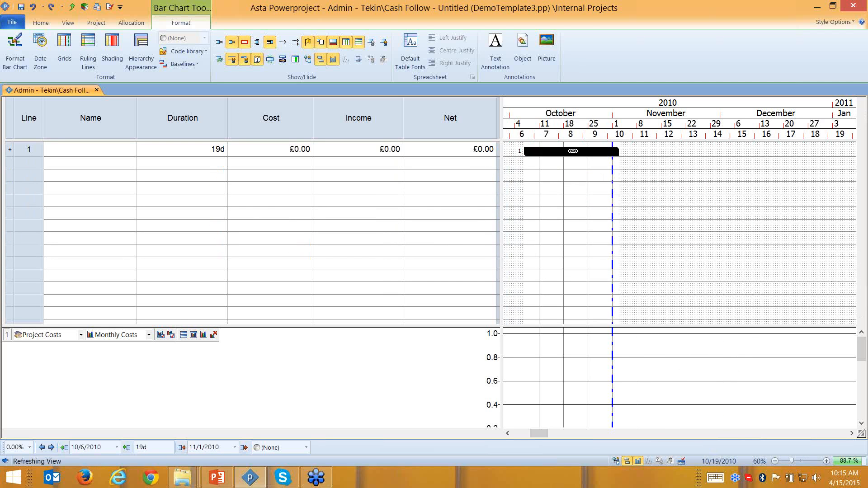
left_click(114, 154)
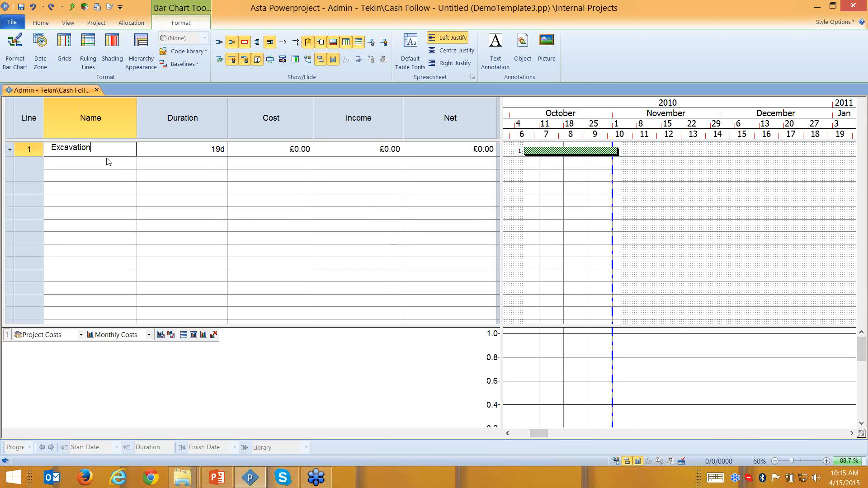
- Set Excavation's duration to 20 days
left_click(196, 147)
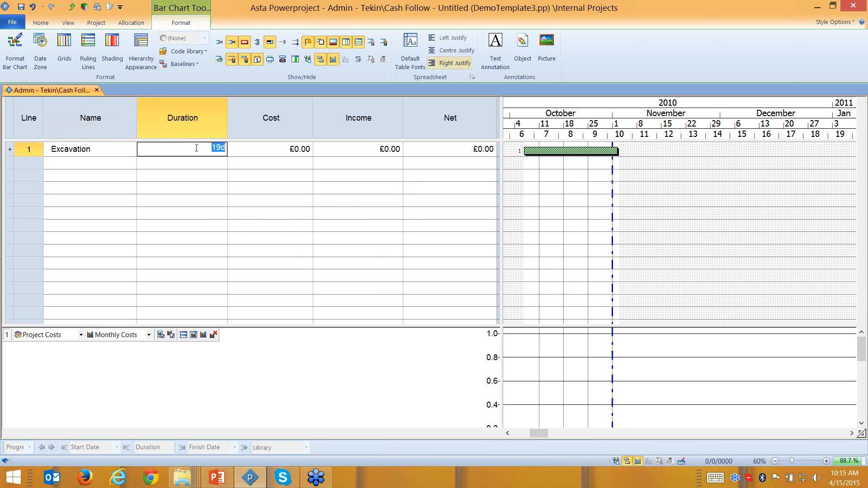
type("20d")
key("Return")
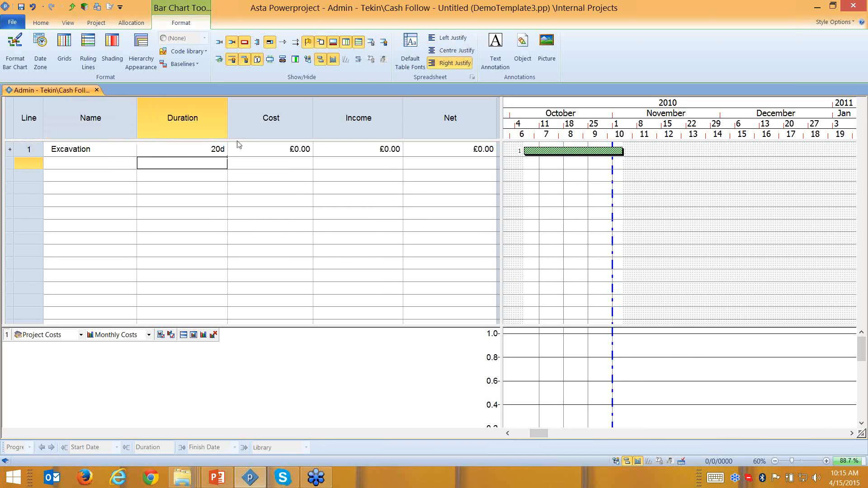
- Give Excavation a £1,000.00 cost and enlarge the histogram pane
left_click(290, 151)
left_click_drag(291, 151, 315, 151)
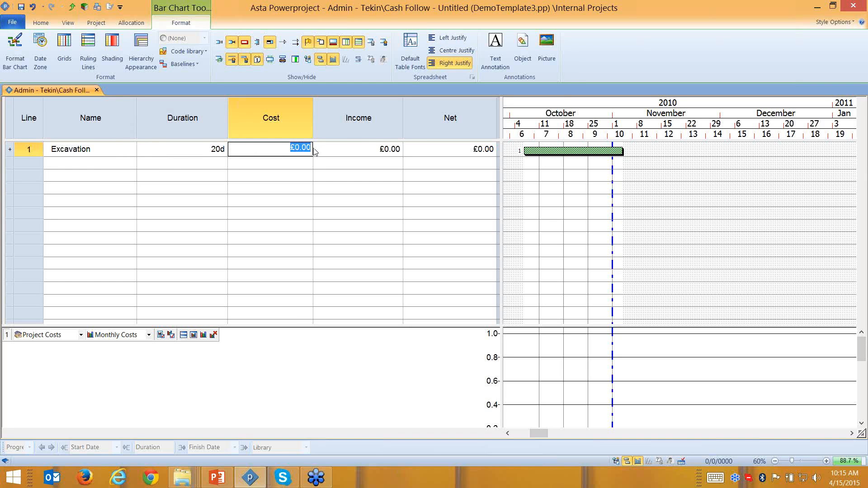
type("10")
key("Return")
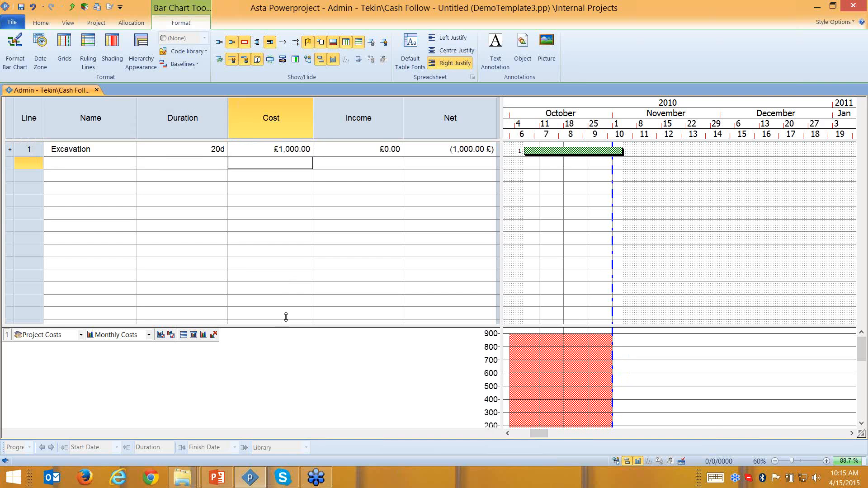
left_click_drag(287, 315, 286, 221)
- Delete the extra Cost and Income histograms, then select the Excavation bar
left_click(220, 373)
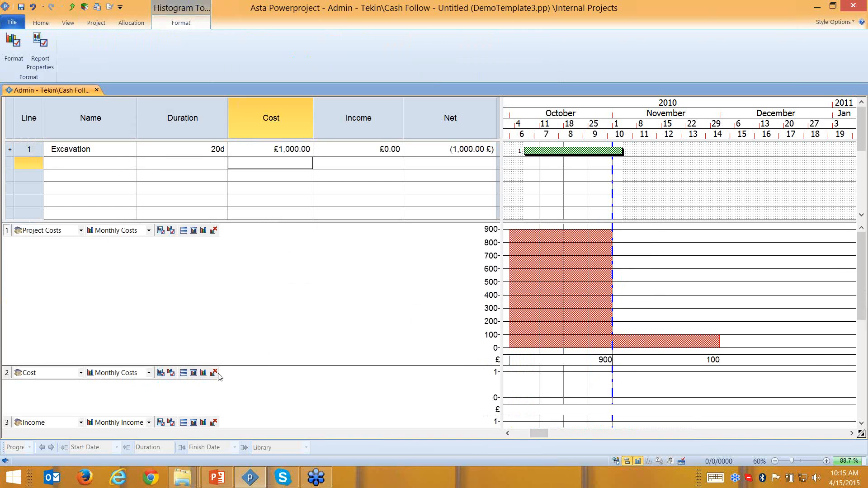
left_click(213, 373)
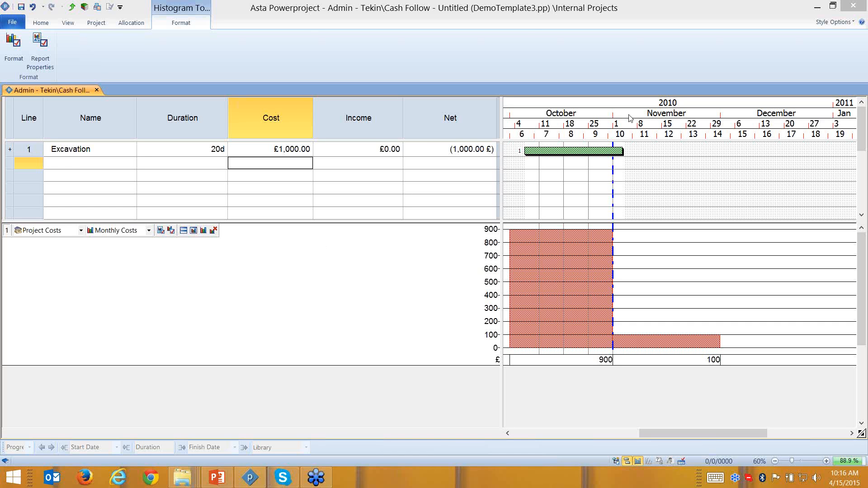
left_click(564, 152)
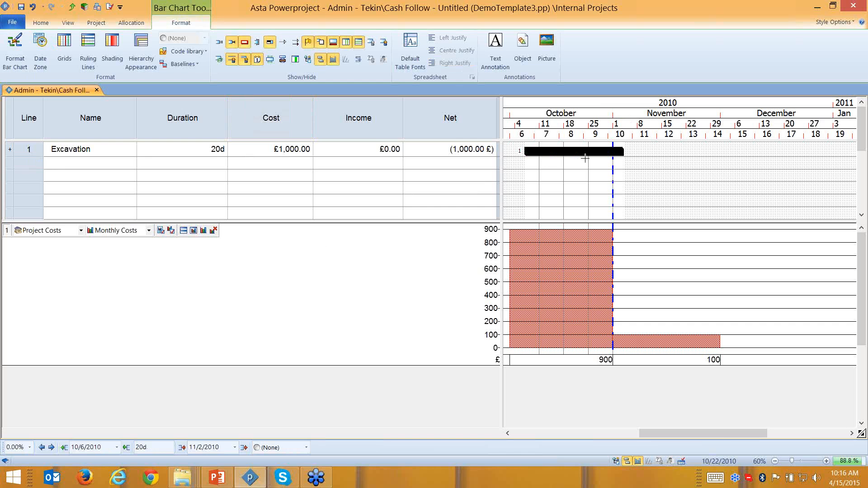
- Stretch the Excavation bar to 50 days and enlarge the task table
left_click(585, 158)
left_click(276, 147)
left_click_drag(277, 147, 318, 149)
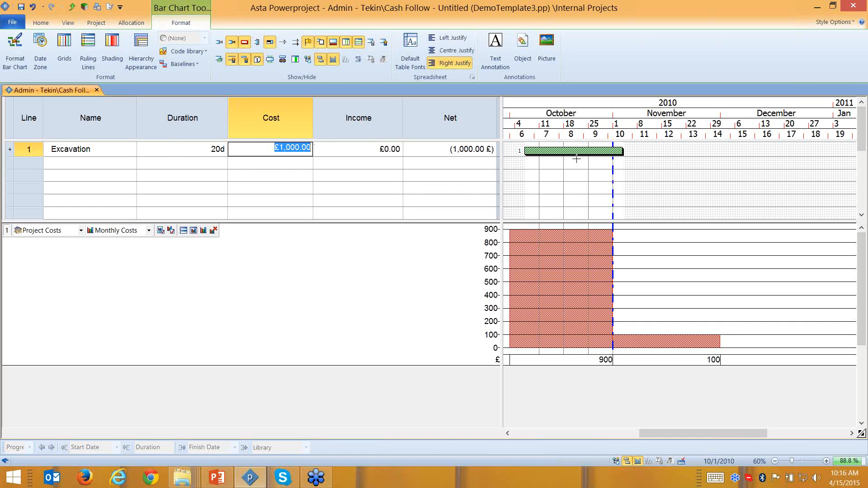
left_click(627, 150)
left_click_drag(628, 151, 771, 152)
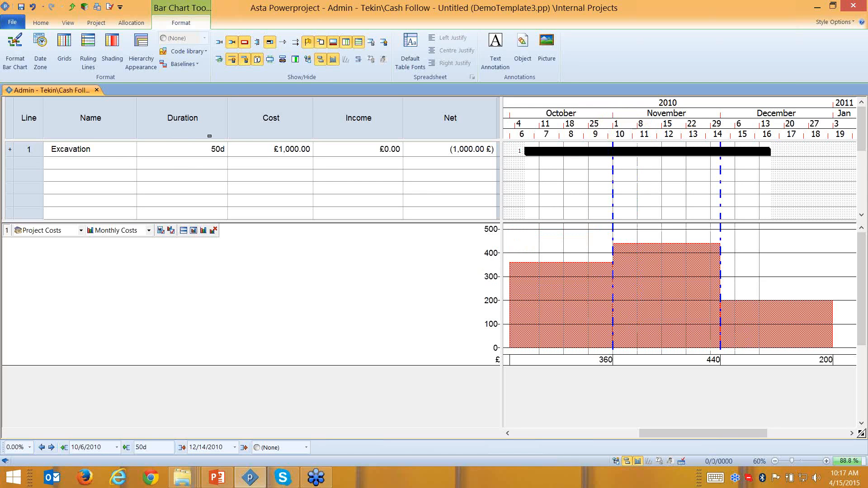
left_click(291, 151)
left_click_drag(313, 221, 294, 281)
left_click(278, 154)
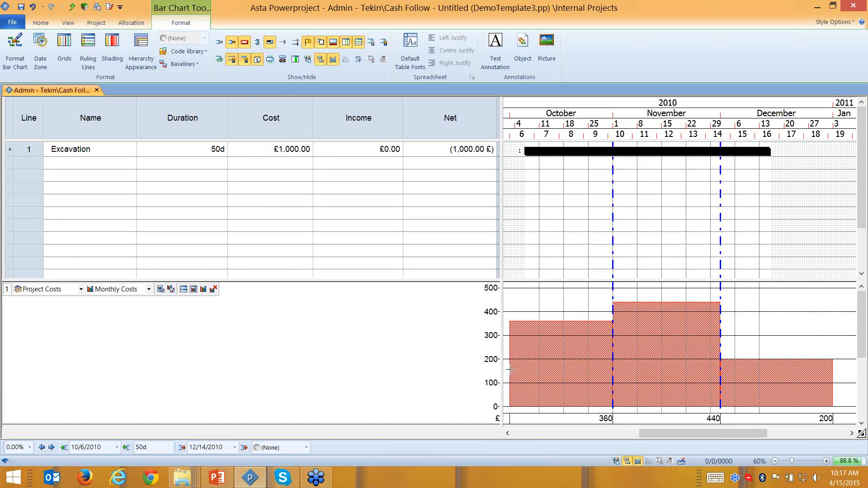
left_click(605, 420)
left_click(713, 420)
- Nudge Excavation with the move arrows until it starts 10/8/2010
left_click(51, 447)
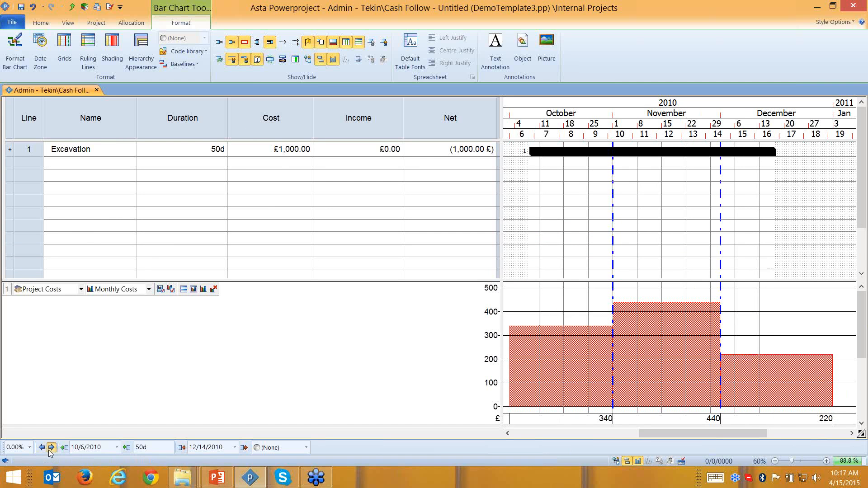
left_click(51, 447)
left_click(51, 447)
left_click(51, 447)
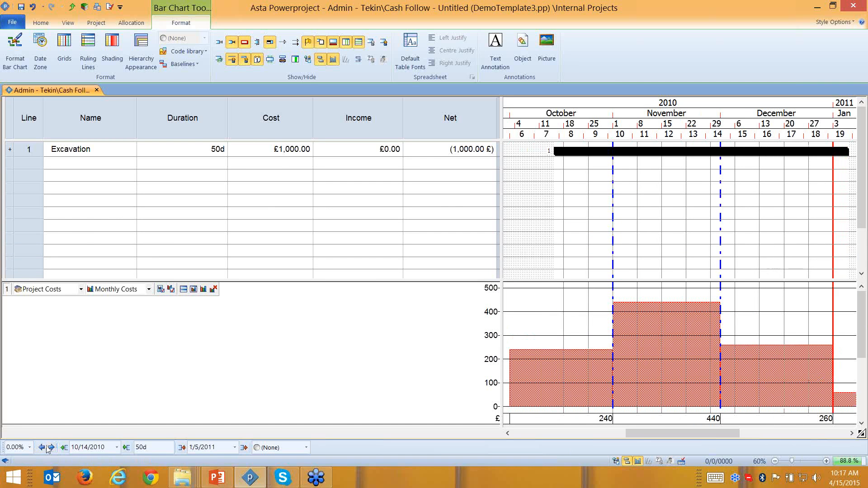
left_click(42, 447)
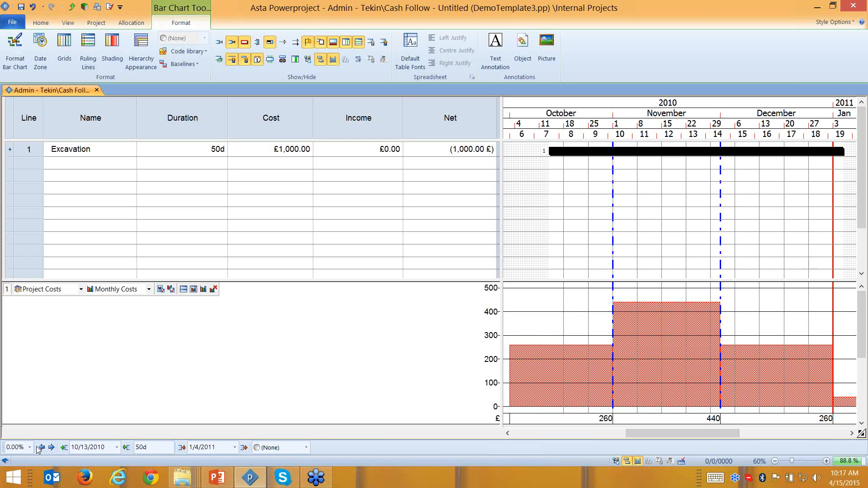
left_click(40, 448)
left_click(40, 447)
left_click(40, 447)
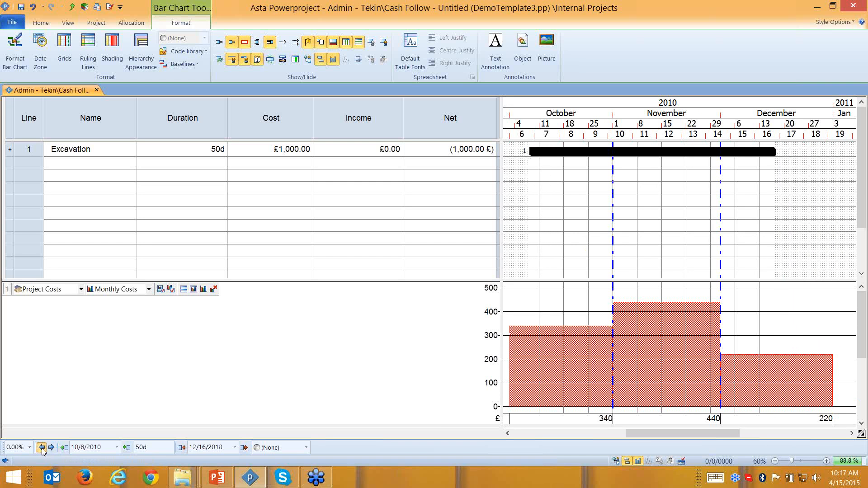
left_click(42, 448)
left_click(42, 448)
left_click(50, 449)
left_click(50, 449)
left_click(50, 450)
left_click(50, 450)
left_click(50, 450)
left_click(50, 450)
left_click(50, 449)
left_click(50, 450)
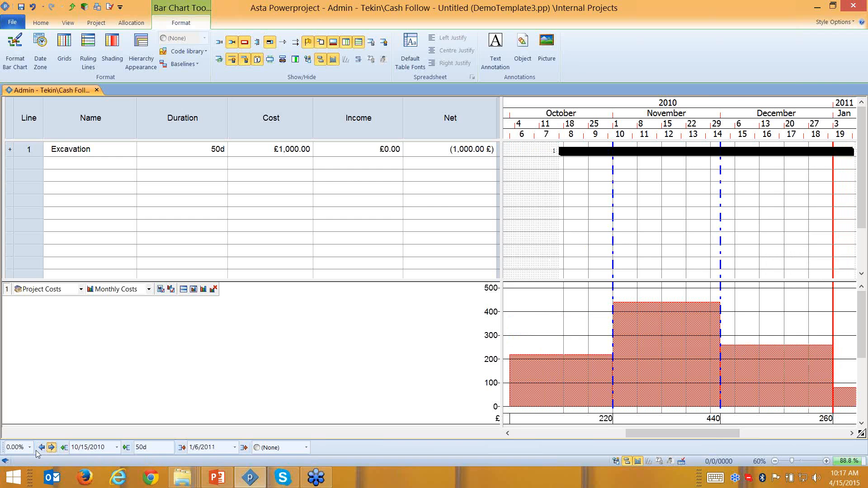
left_click(39, 449)
left_click(39, 449)
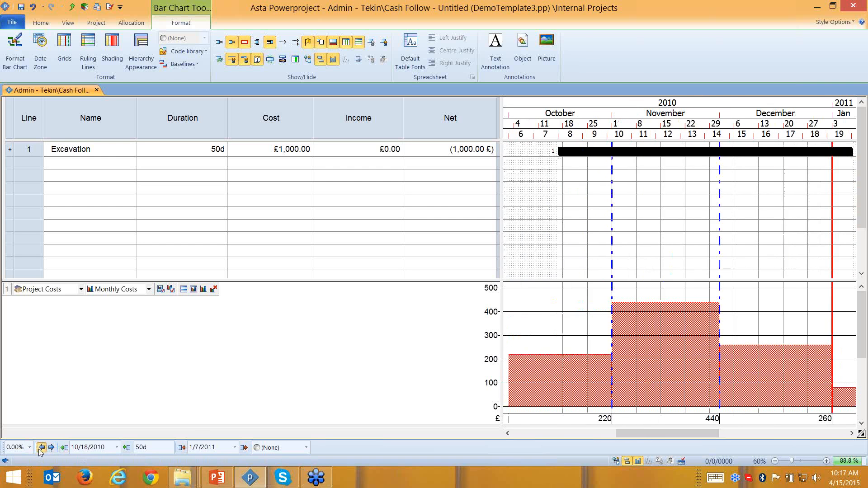
left_click(40, 449)
left_click(40, 448)
left_click(40, 448)
left_click(40, 448)
left_click(40, 449)
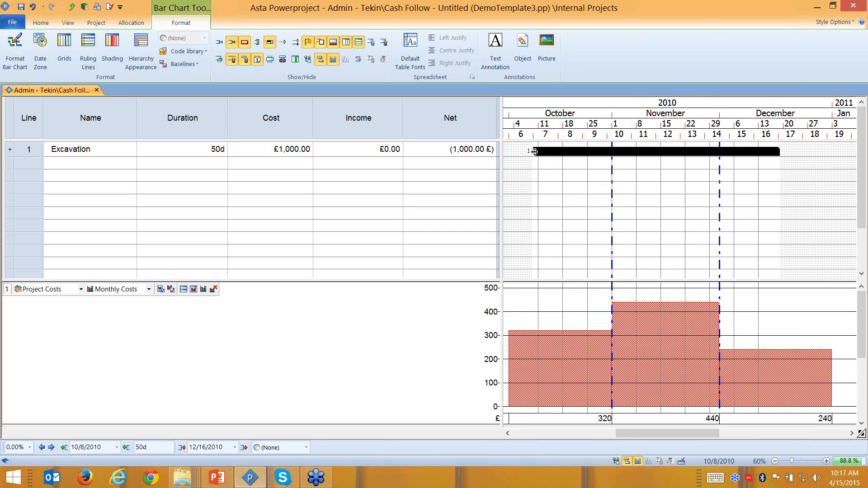
- Shorten Excavation to 22 days and move it to run 10/15/2010–11/15/2010
left_click_drag(531, 150, 671, 151)
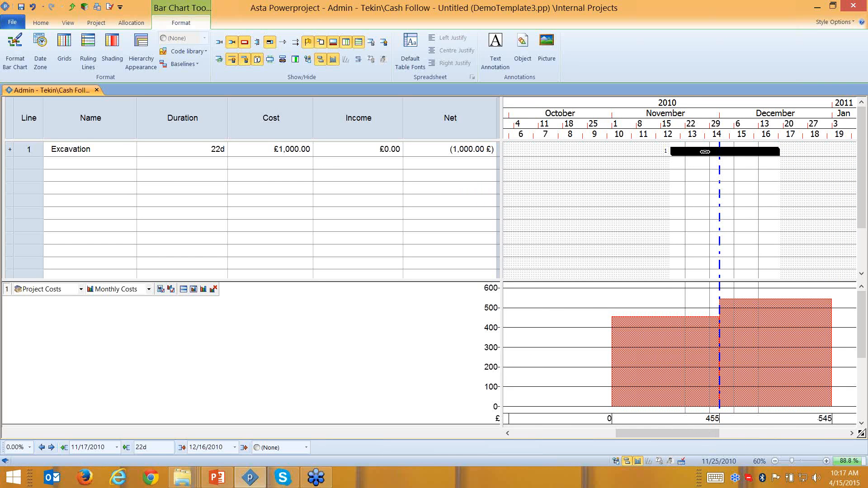
left_click_drag(701, 152, 589, 151)
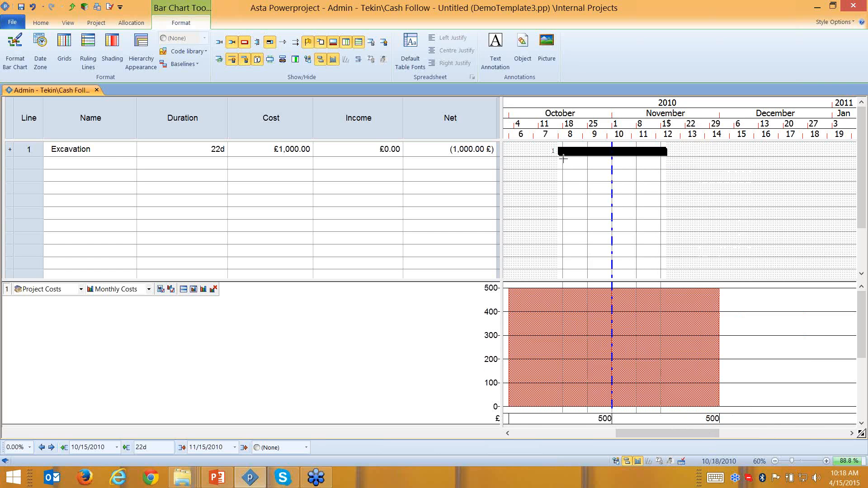
left_click(637, 153)
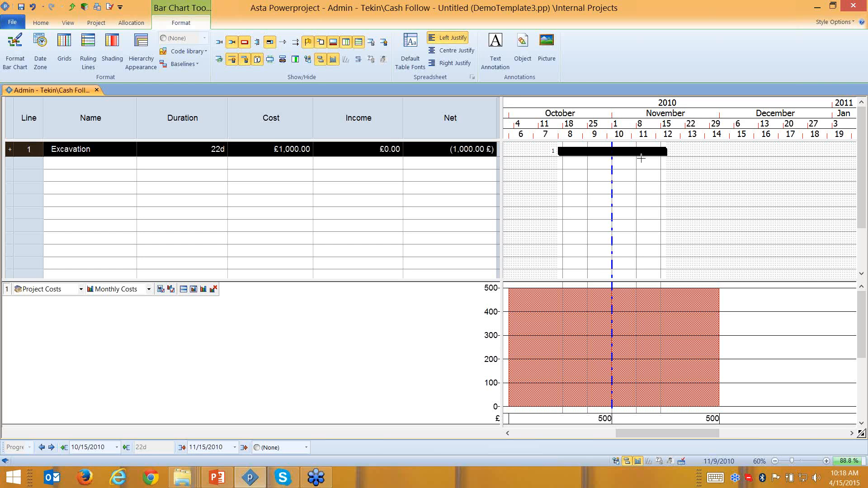
- Show cost allocations in the chart and select Excavation's Project Costs allocation bar
left_click(640, 197)
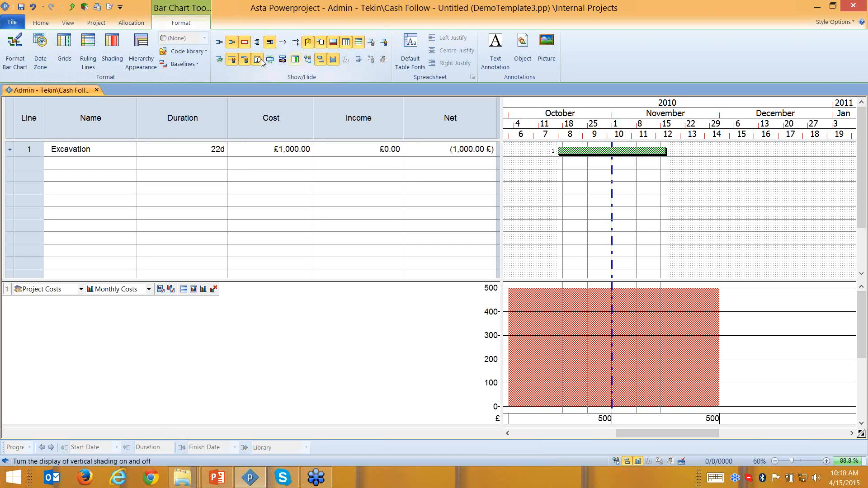
left_click(219, 61)
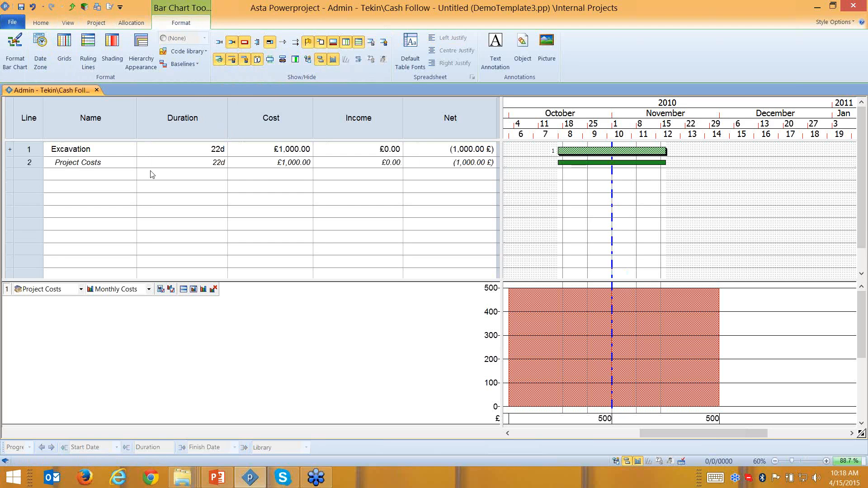
left_click(37, 152)
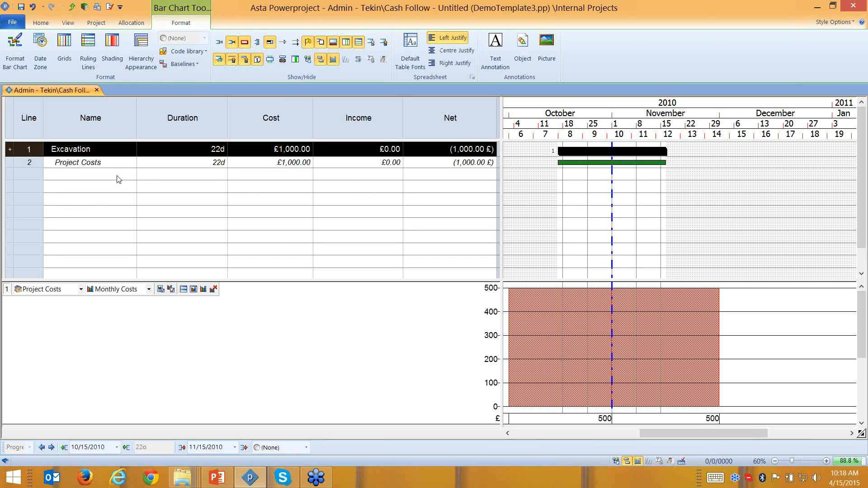
left_click(28, 162)
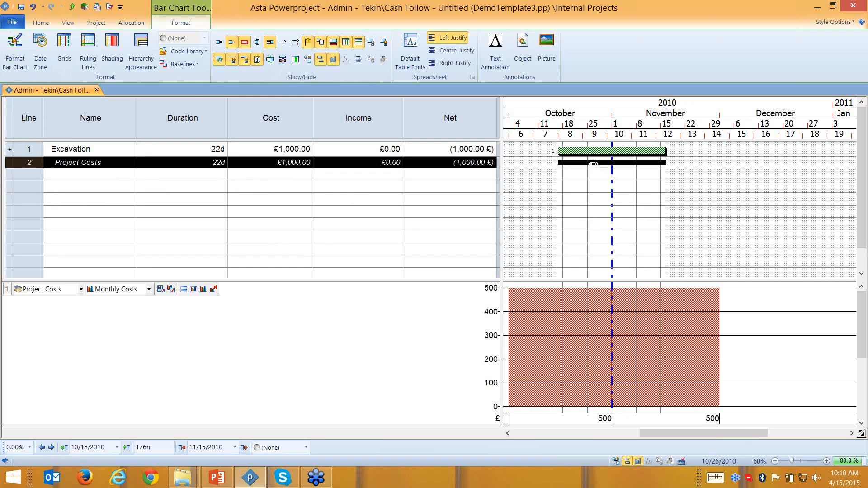
left_click(573, 152)
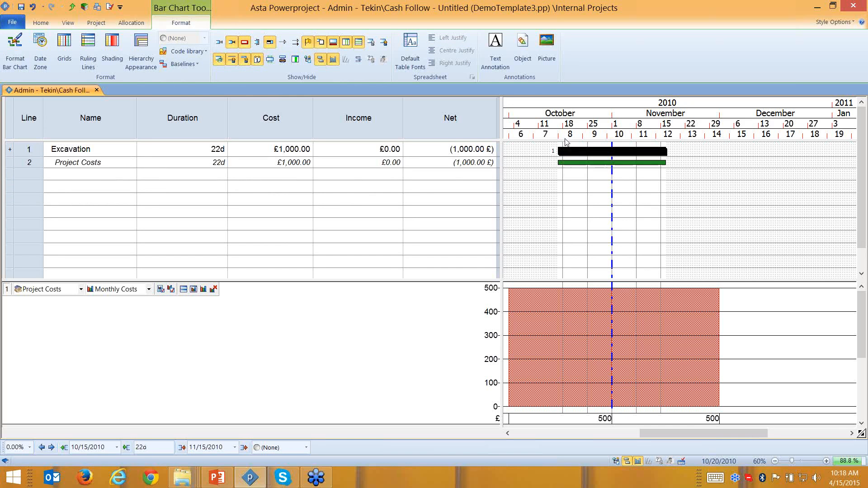
left_click(619, 162)
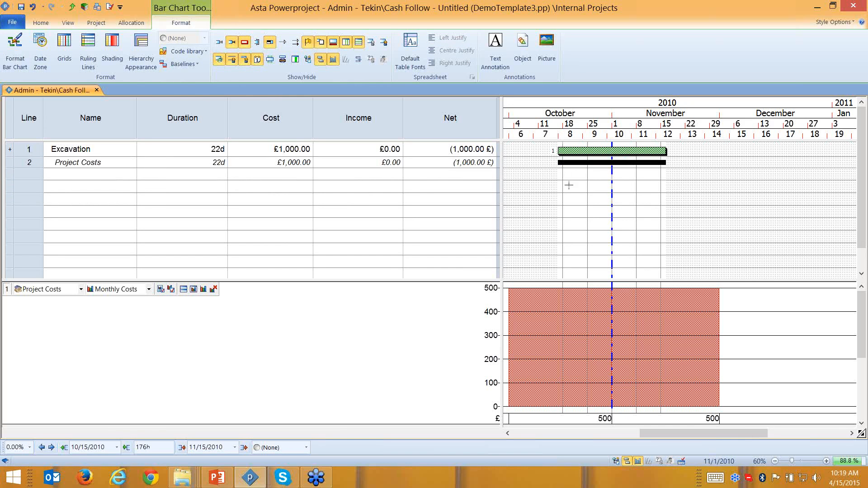
- Move the Project Costs allocation later to run 11/1/2010–11/30/2010
left_click(51, 447)
left_click(51, 446)
left_click(51, 447)
left_click(51, 447)
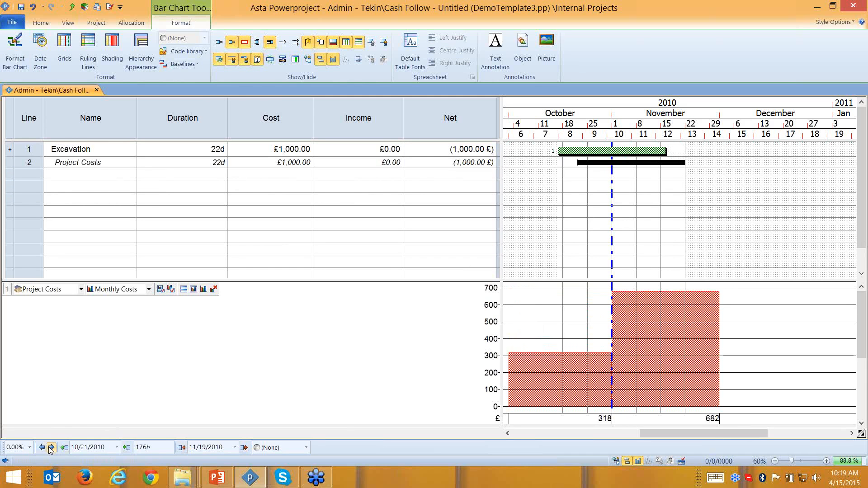
left_click(51, 447)
left_click(51, 446)
left_click(51, 447)
left_click(51, 447)
left_click(51, 447)
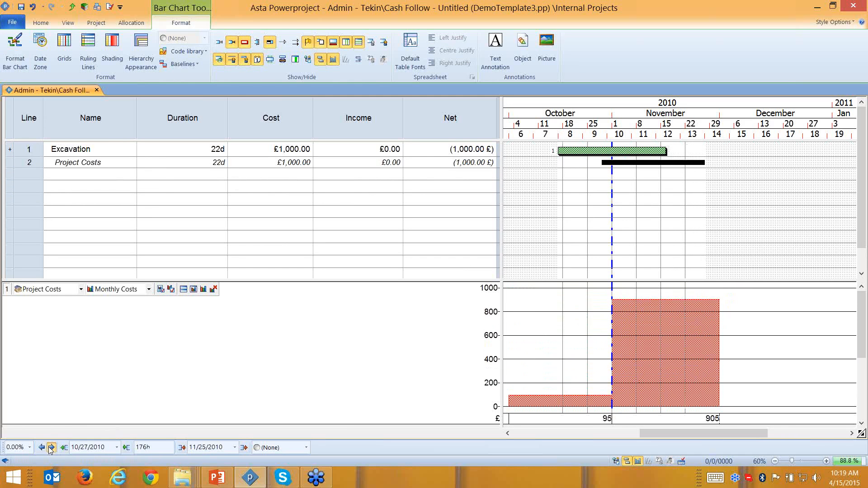
left_click(52, 447)
left_click(51, 447)
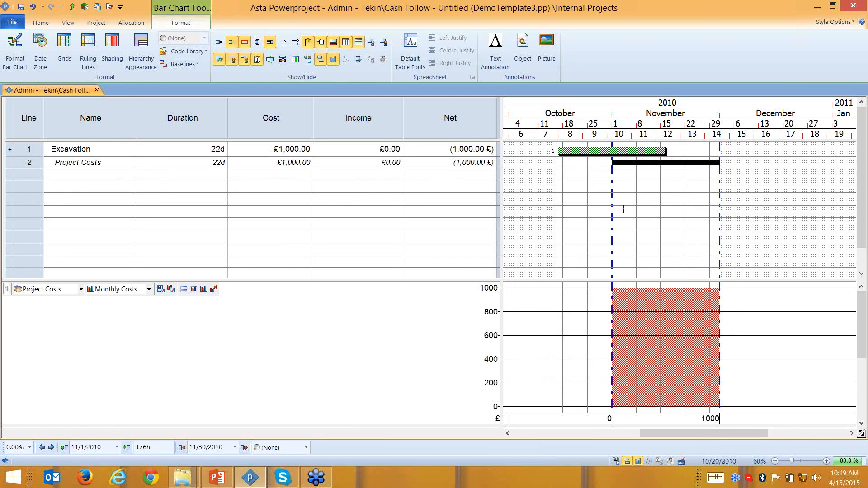
- Open the Project Costs allocation's Cost Allocation Properties
left_click(610, 152)
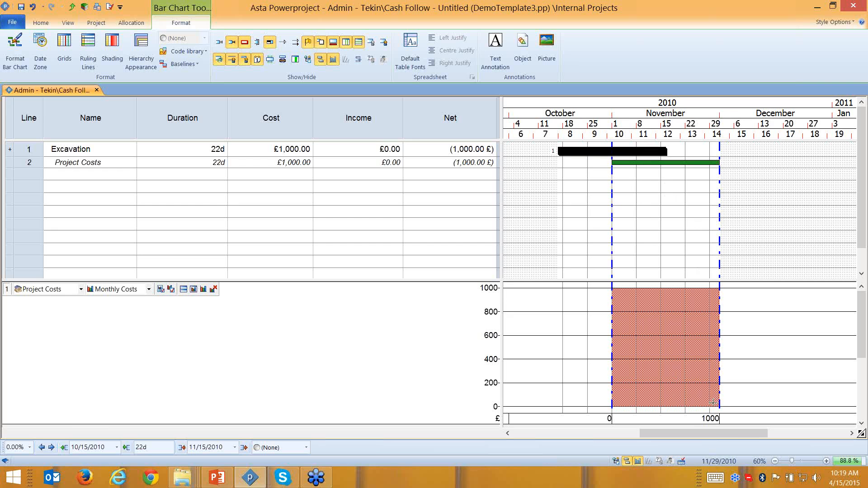
mouse_move(711, 405)
left_click(666, 163)
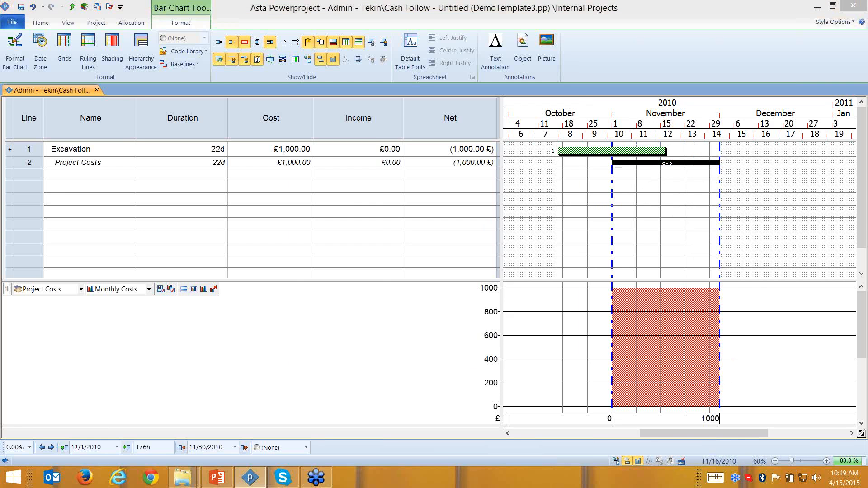
double_click(667, 163)
left_click(329, 118)
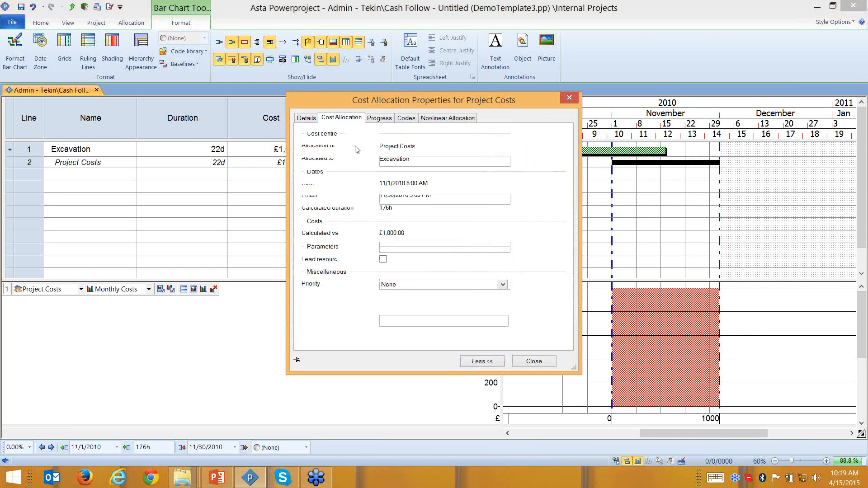
- Make Project Costs a point spend starting 30 days after Excavation's finish
left_click(519, 235)
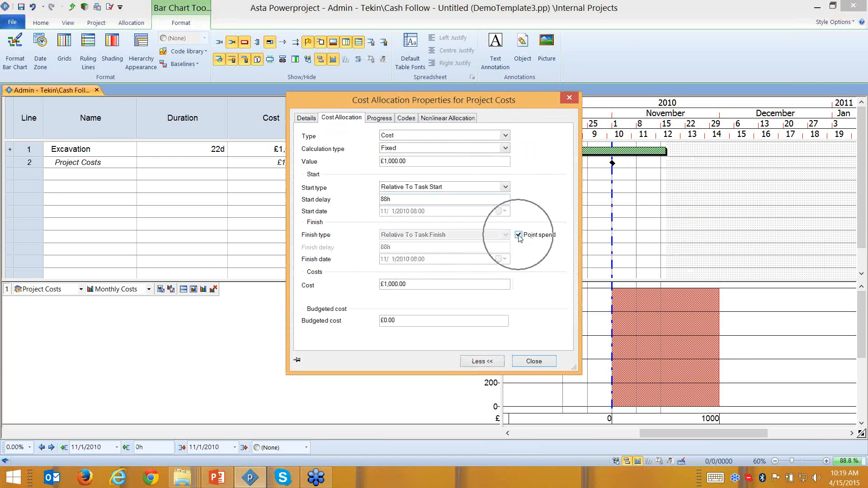
left_click(505, 187)
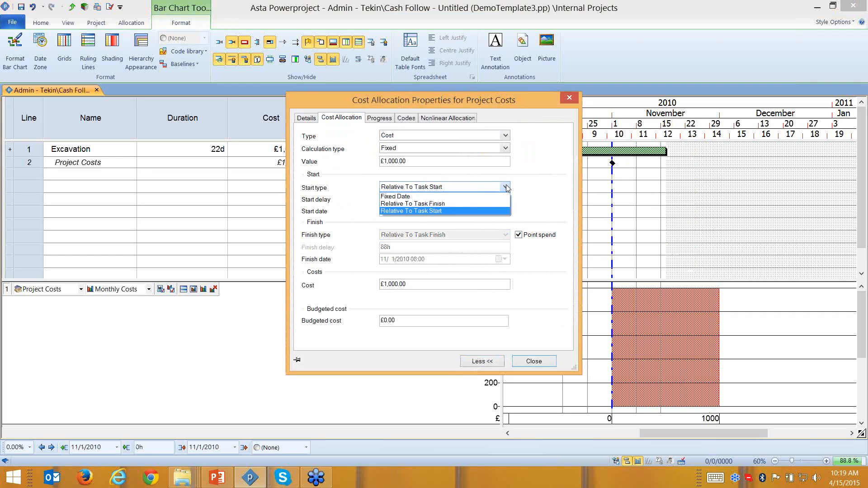
left_click(450, 205)
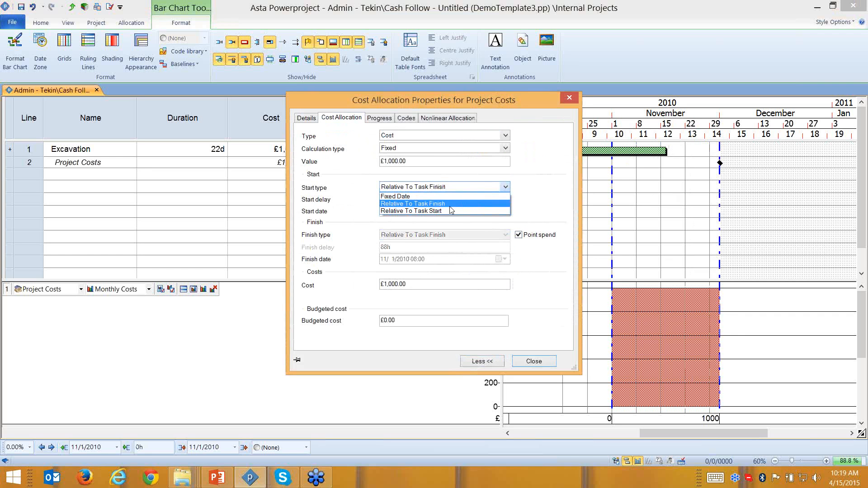
key("Tab")
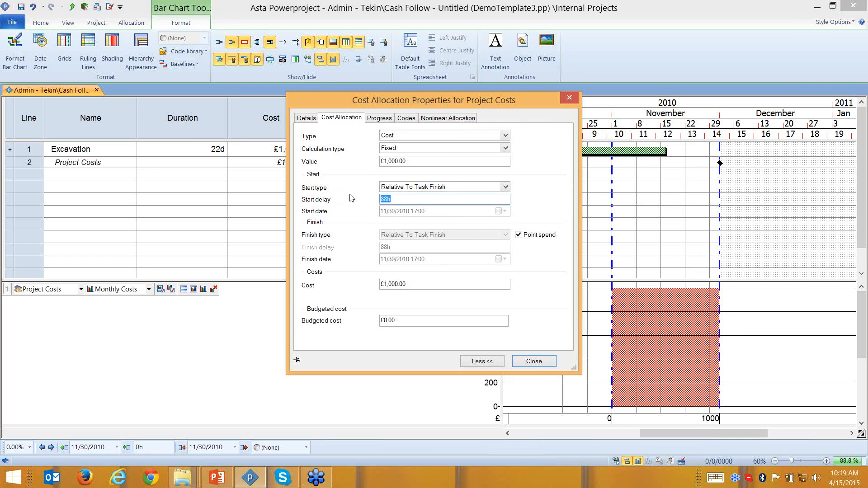
type("30d")
left_click(530, 365)
- Widen the chart area, hiding the Income and Net columns
mouse_move(648, 430)
left_mouse_down()
mouse_move(679, 427)
mouse_move(665, 432)
left_mouse_up()
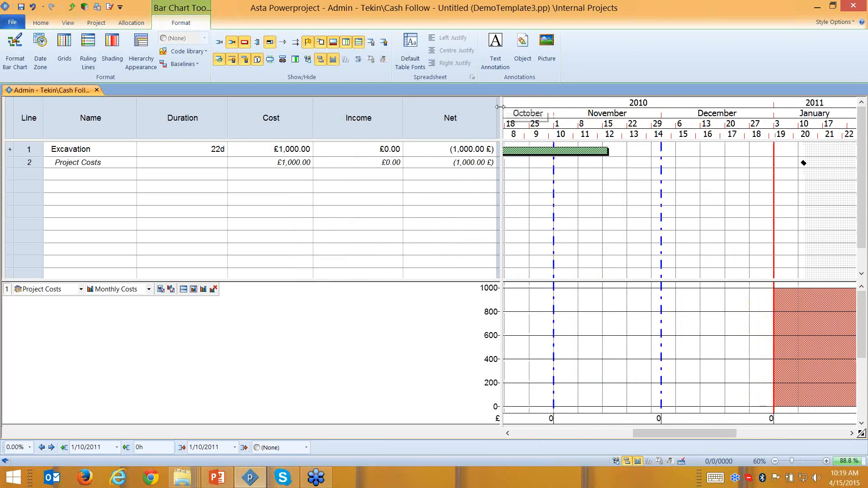
left_click_drag(501, 105, 318, 121)
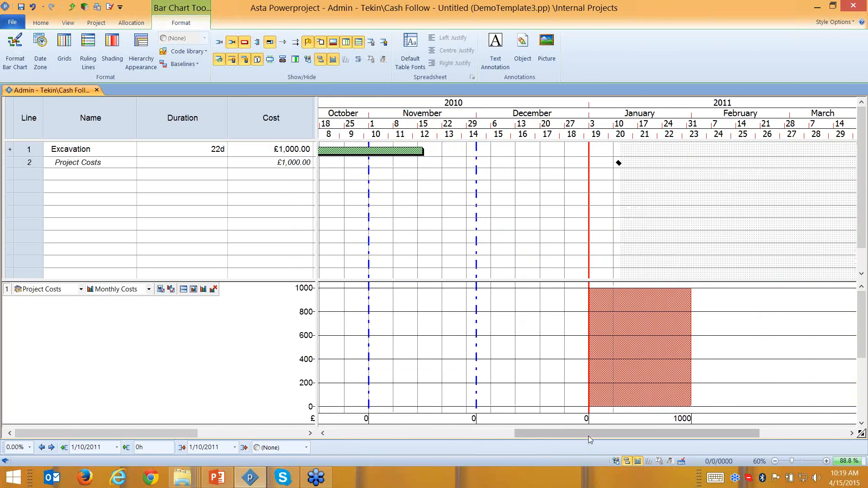
left_click_drag(588, 434, 557, 431)
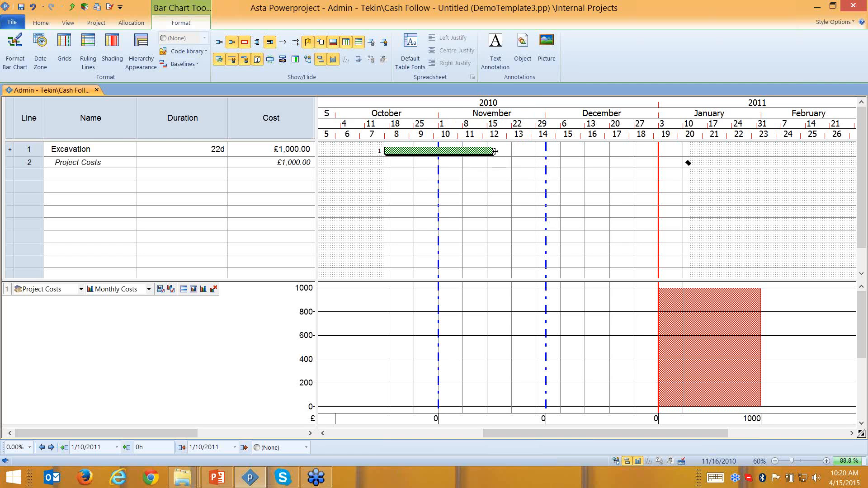
- Shift Excavation later so it starts 27 October
left_click(456, 149)
left_click(52, 448)
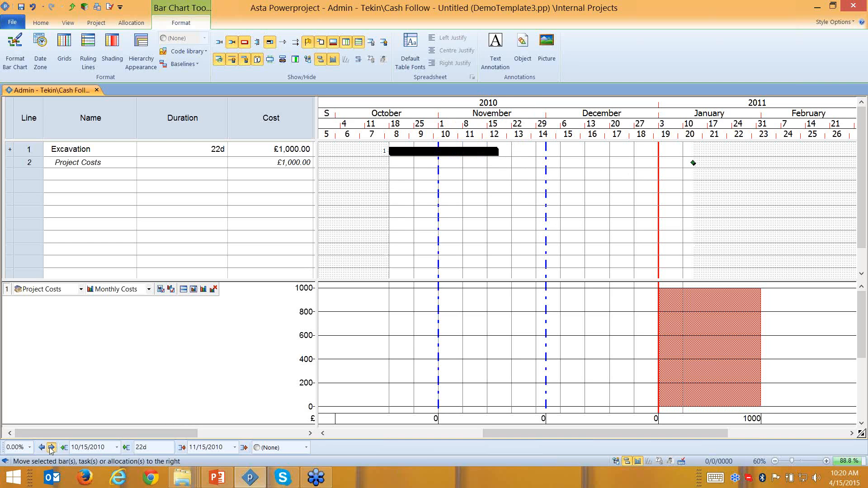
left_click(51, 447)
left_click(51, 447)
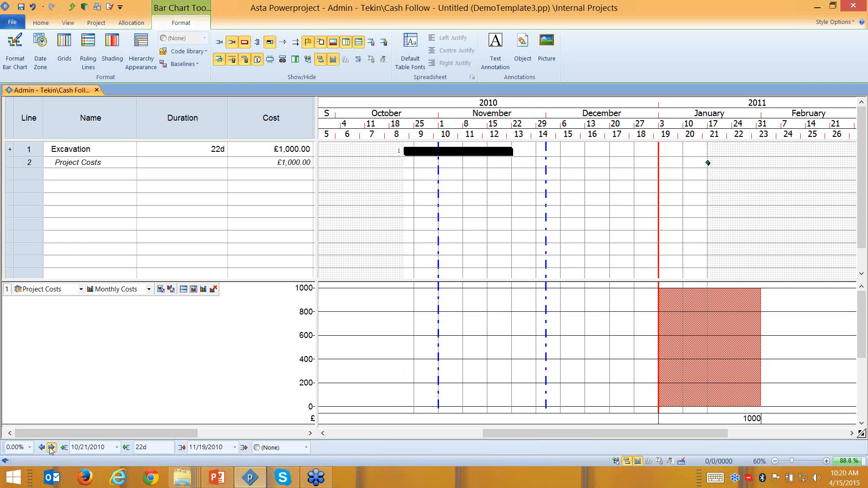
left_click(51, 447)
left_click(51, 447)
left_click(51, 447)
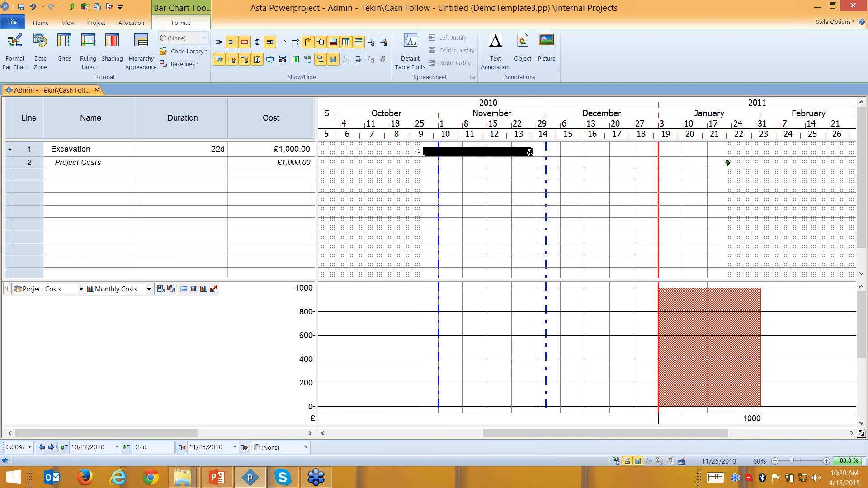
- Resize Excavation to 14 days ending 11/15/2010 and open the cost point's properties
left_click_drag(531, 153, 612, 160)
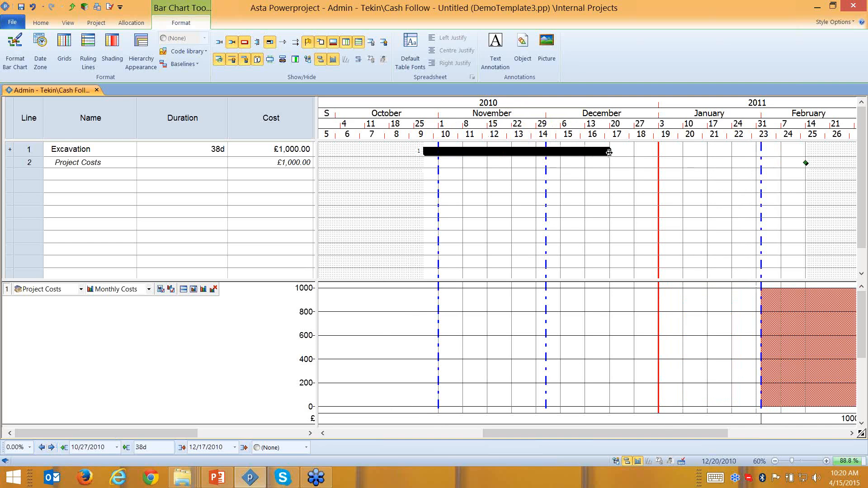
left_click_drag(609, 152, 490, 156)
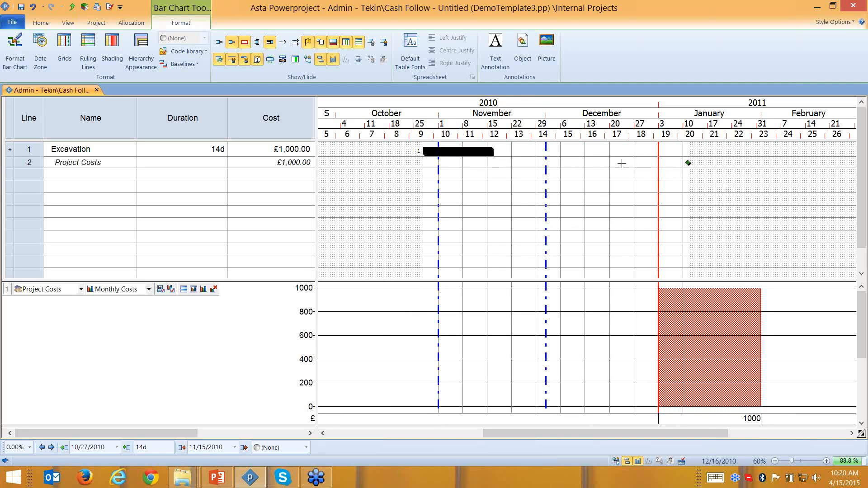
double_click(687, 162)
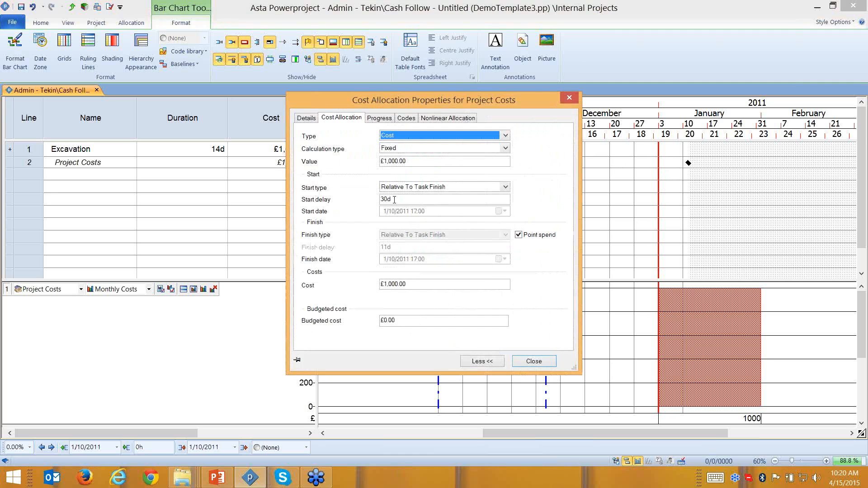
- Change the cost point's start delay to 10 days
double_click(394, 199)
type("10")
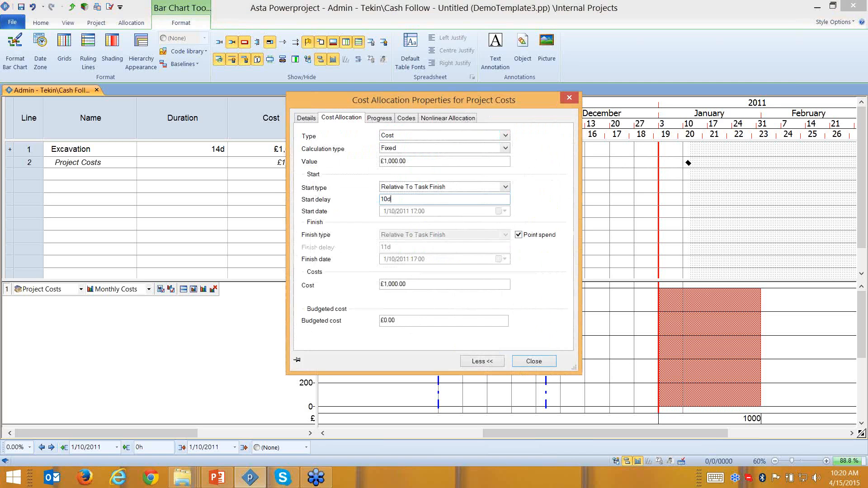
left_click(533, 361)
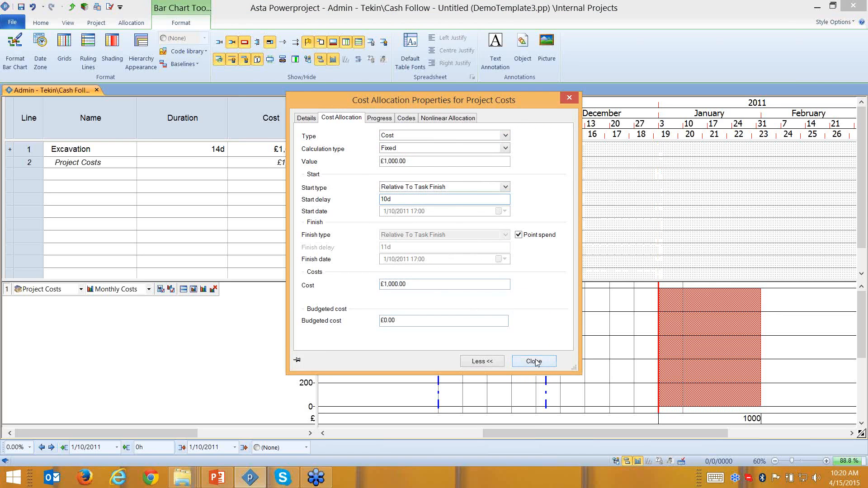
- Make Excavation 15 days long ending 11/16/2010 and assign Project Costs to it
left_click(466, 152)
left_click_drag(493, 153, 561, 158)
left_click(602, 151)
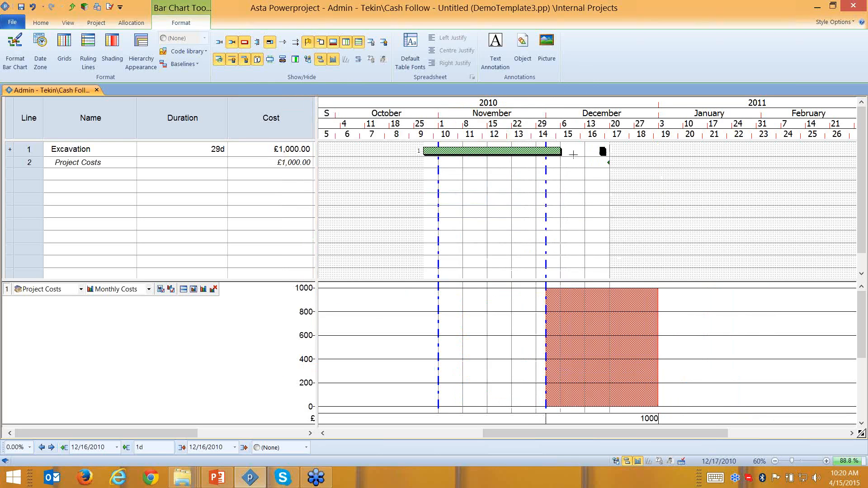
key("ctrl+z")
left_click(554, 154)
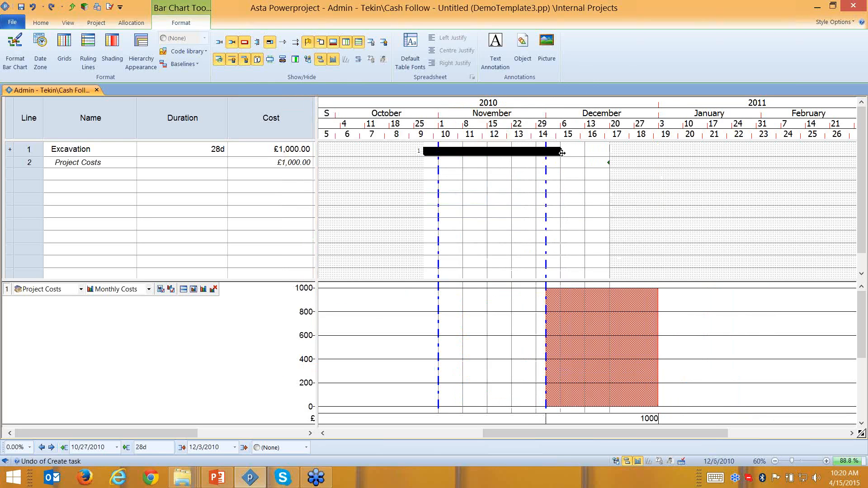
left_click_drag(561, 153, 498, 159)
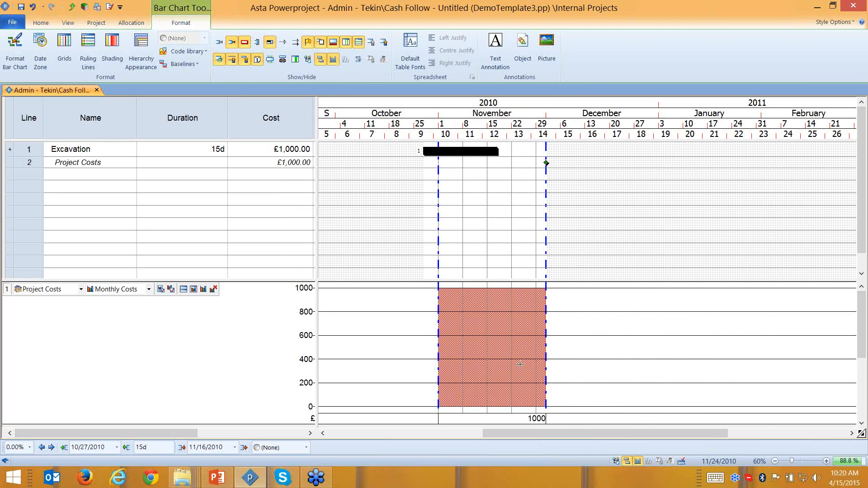
left_click_drag(519, 365, 476, 158)
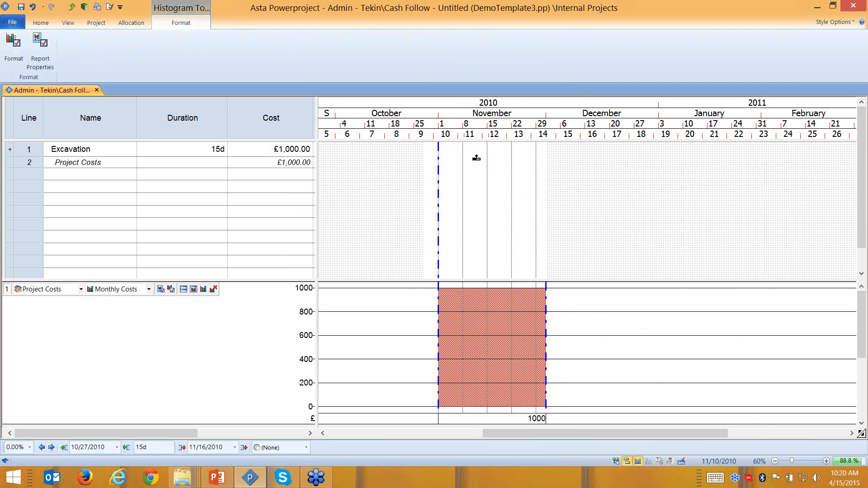
- Make the new allocation a point spend 5 days before Excavation starts, budgeted at £200
double_click(461, 163)
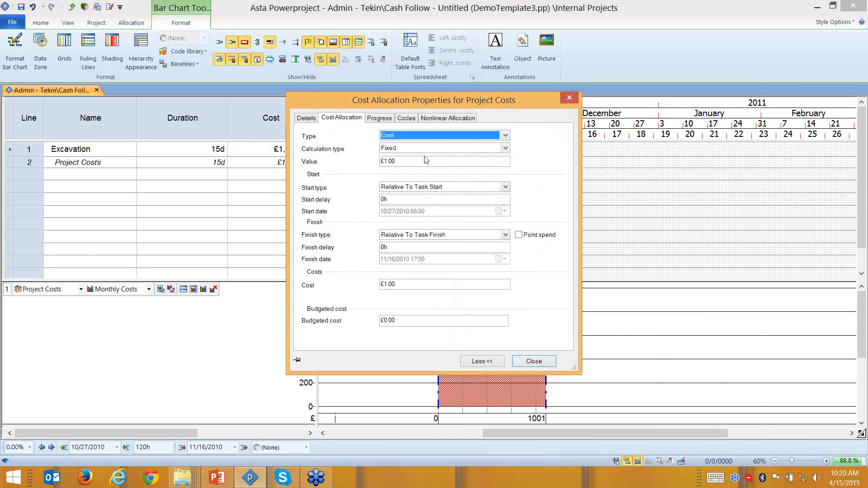
left_click(519, 235)
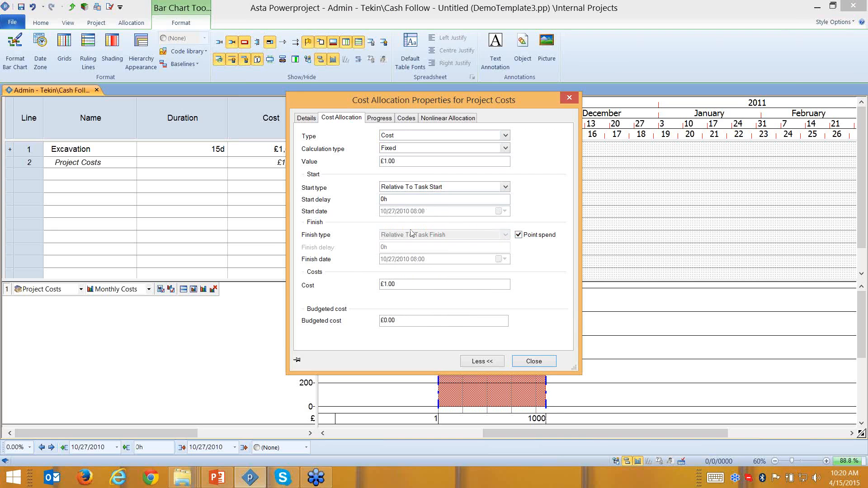
double_click(377, 201)
left_click(382, 320)
type("2")
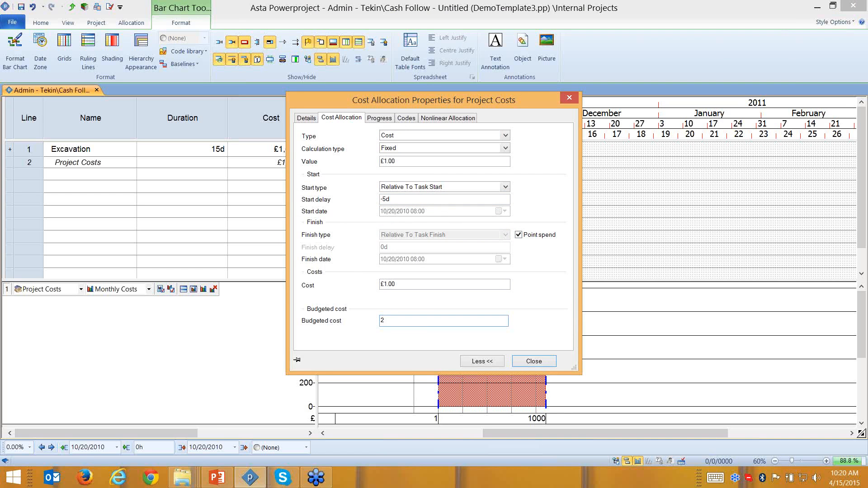
left_click(524, 361)
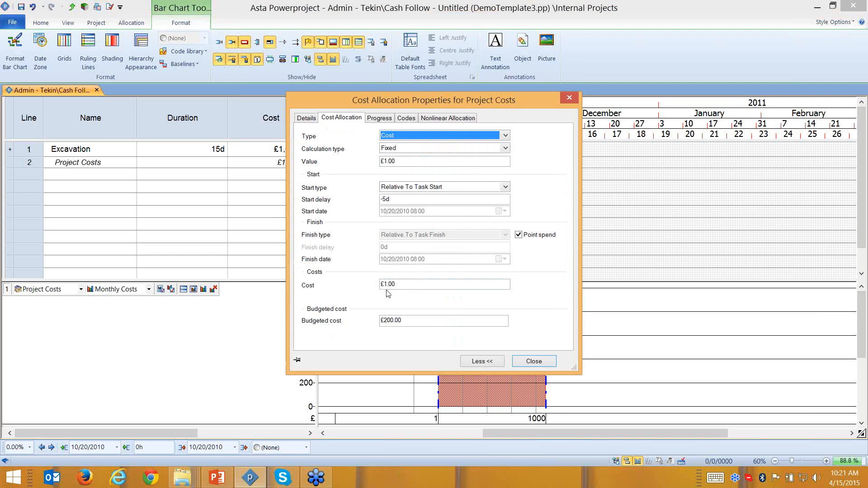
- Set the point spend's cost to £200
left_click_drag(398, 285, 350, 285)
type("2")
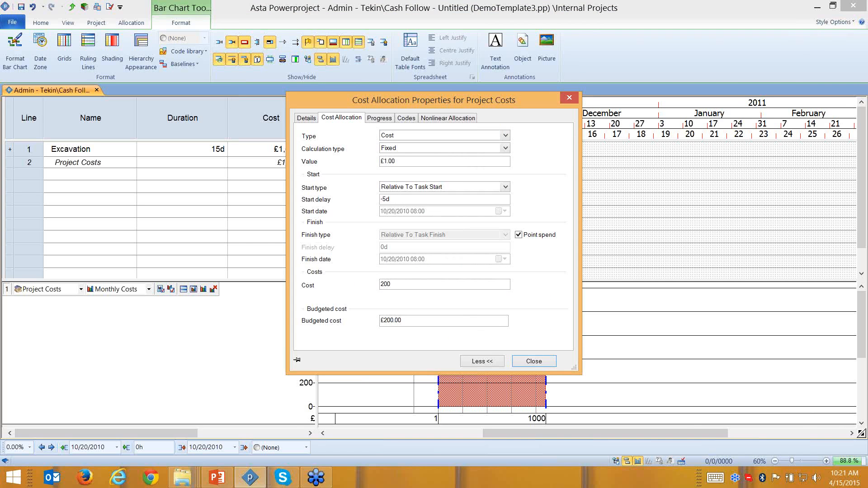
left_click(531, 362)
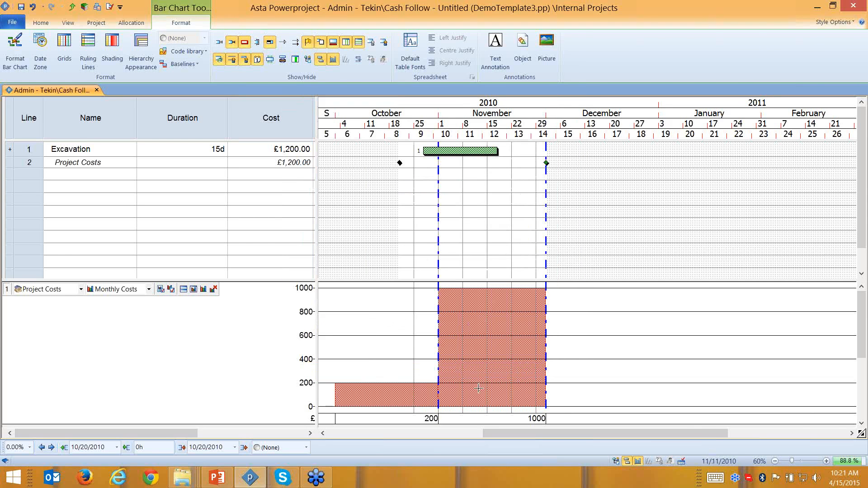
left_click(503, 360)
- Add another Project Costs allocation to Excavation as a £500 point spend 5 days after its start
left_click_drag(503, 206, 486, 151)
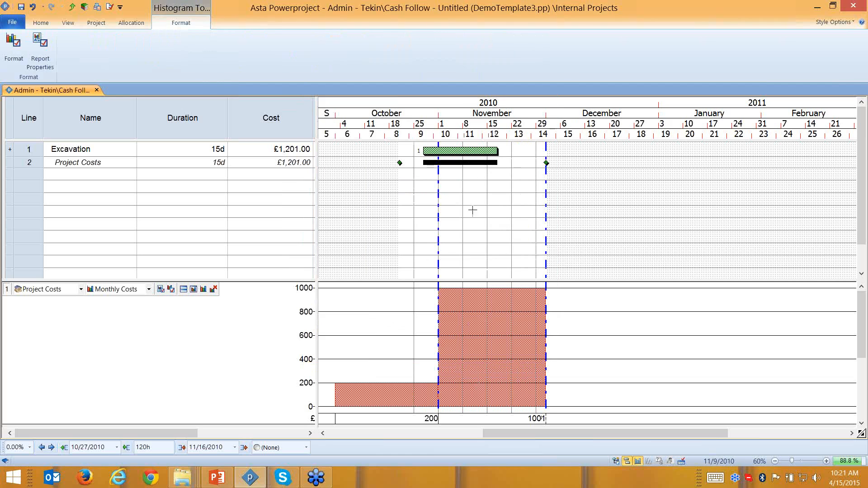
double_click(453, 163)
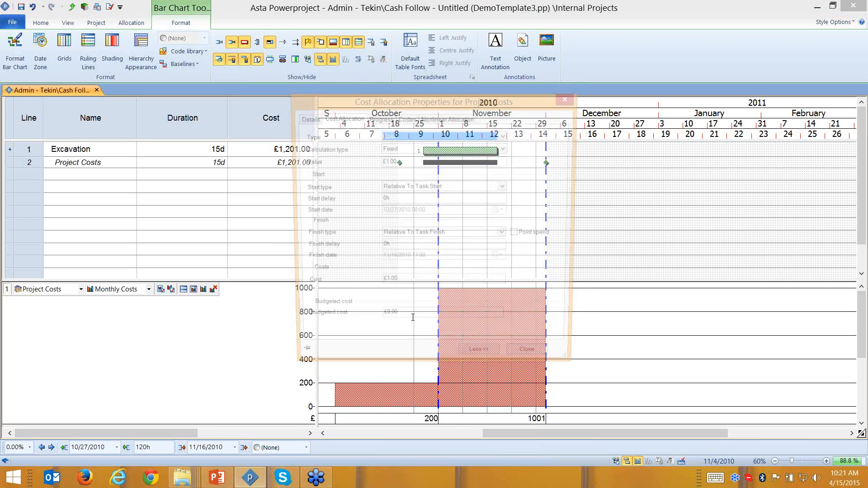
left_click(363, 199)
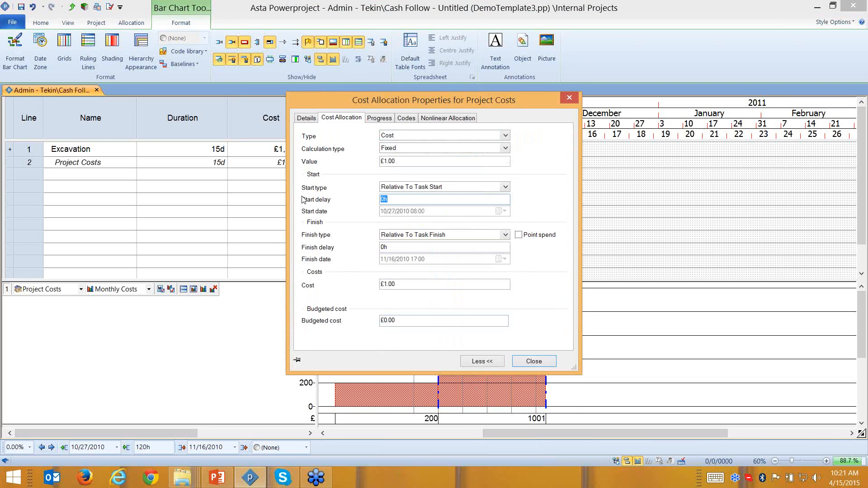
left_click(413, 284)
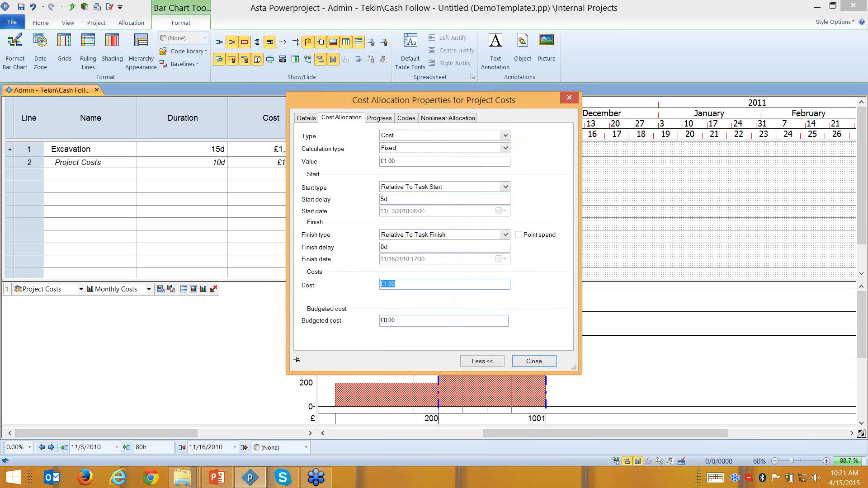
type("500")
left_click(524, 235)
- Change the 10-day cost point's cost to 300
left_click_drag(494, 100, 348, 101)
left_click(547, 162)
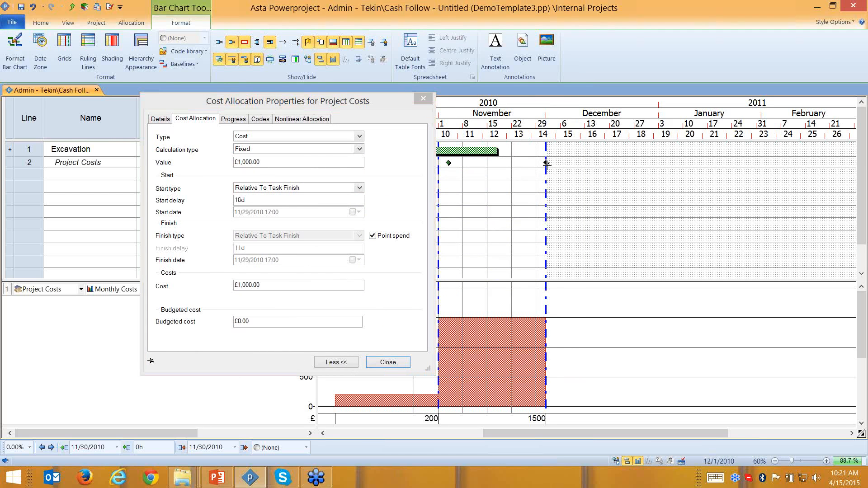
left_click(323, 284)
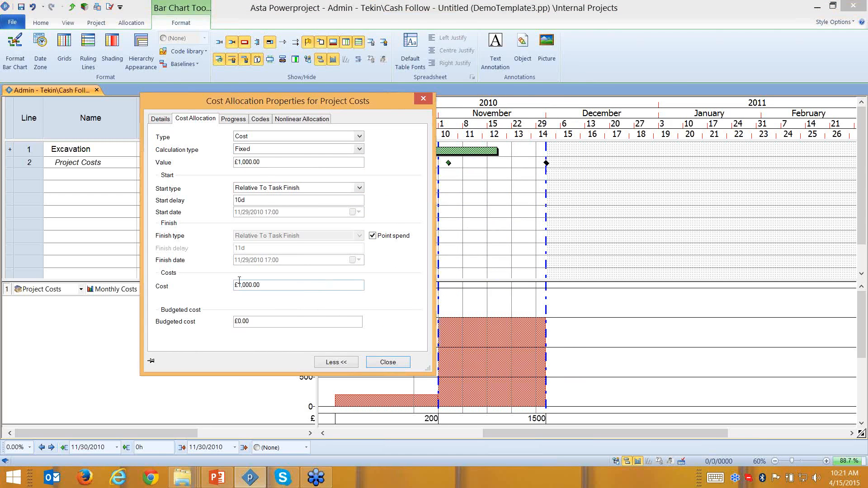
type("3")
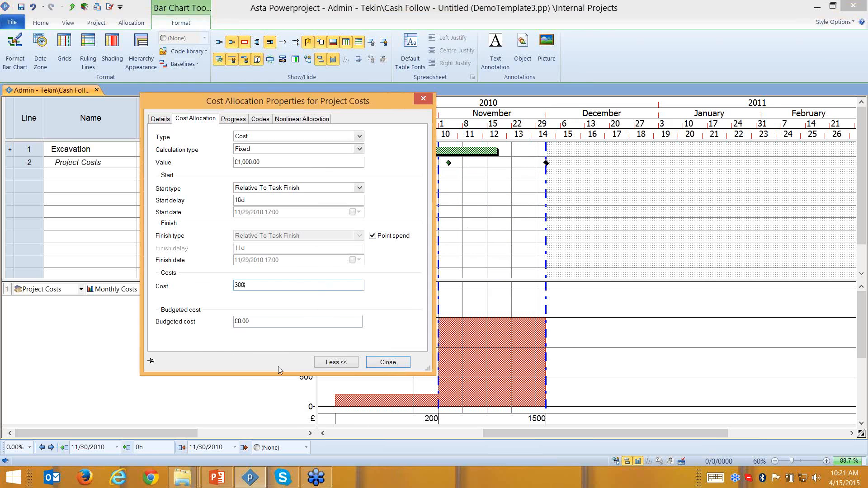
left_click(387, 362)
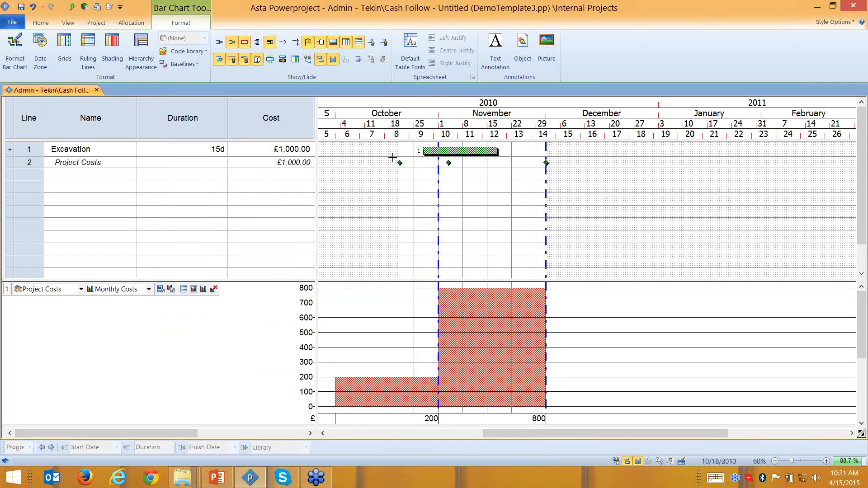
- Zoom in on the schedule and enlarge the histogram pane to show its full axis
left_click(825, 460)
left_click(824, 460)
left_click(825, 460)
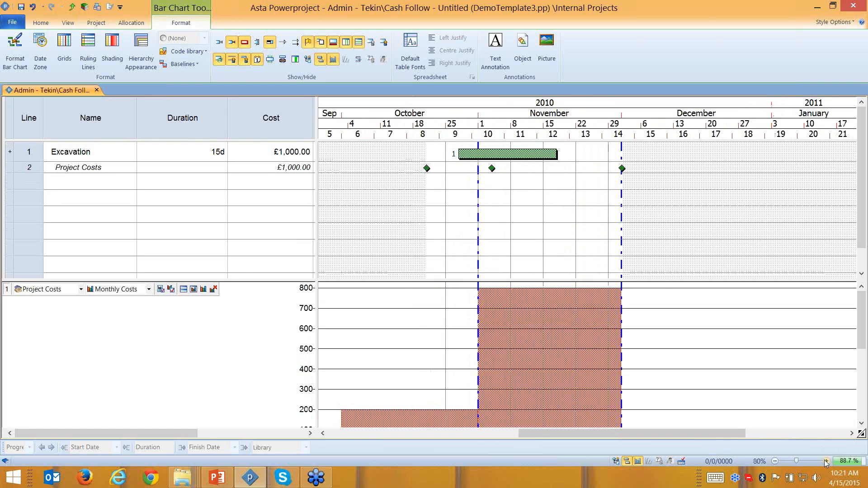
left_click(824, 461)
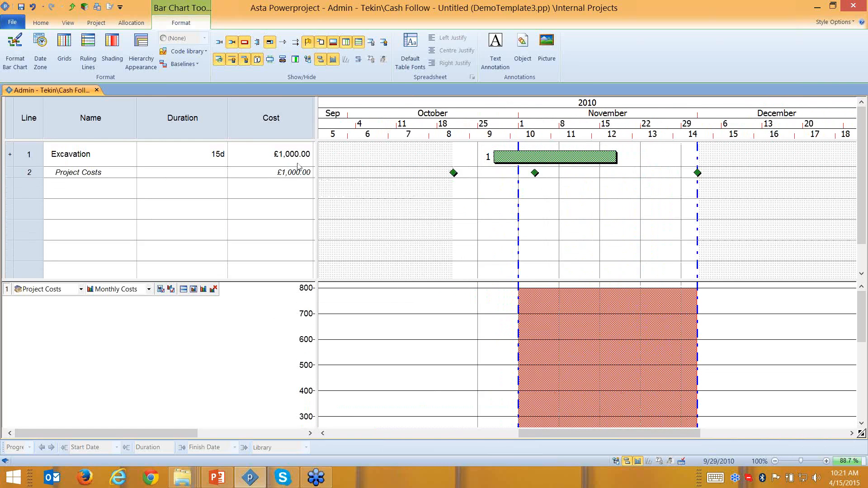
left_click(453, 173)
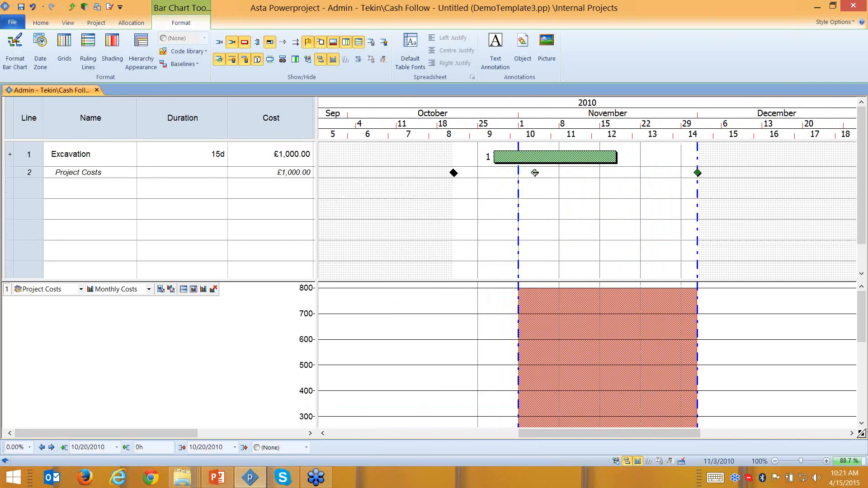
left_click(535, 173)
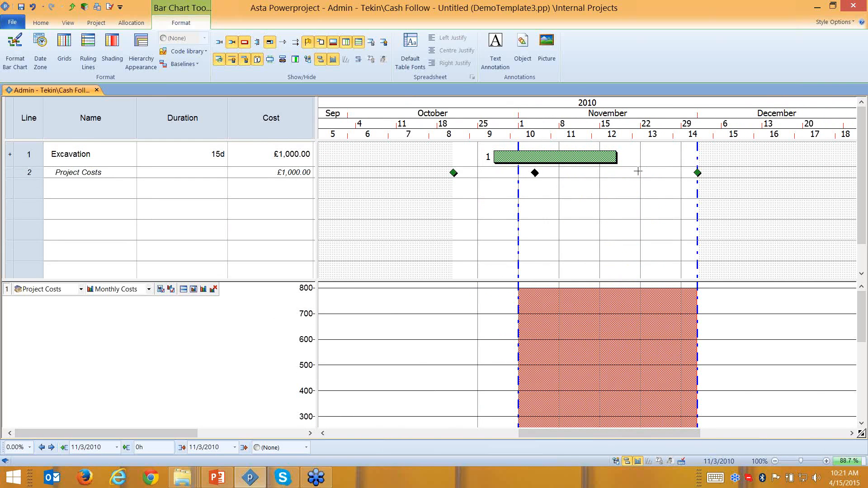
left_click(544, 159)
left_click_drag(280, 279, 292, 208)
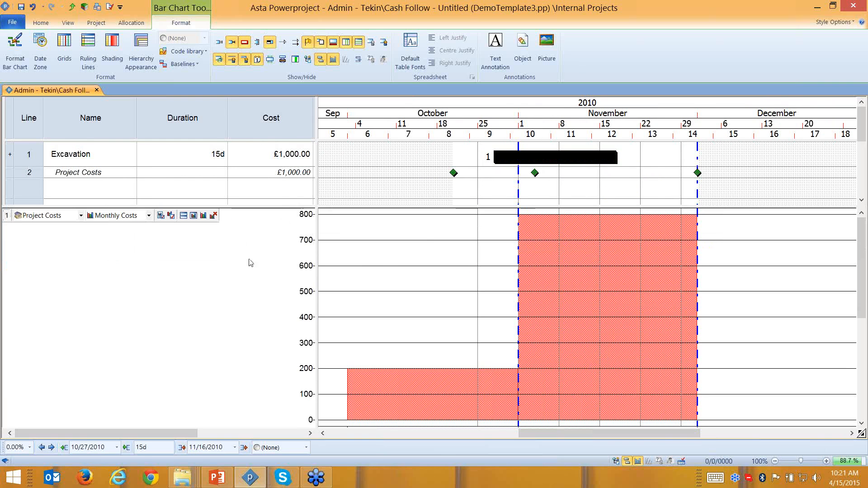
- Nudge the Excavation bar later and earlier a day at a time with the date arrows
left_click(51, 446)
left_click(51, 447)
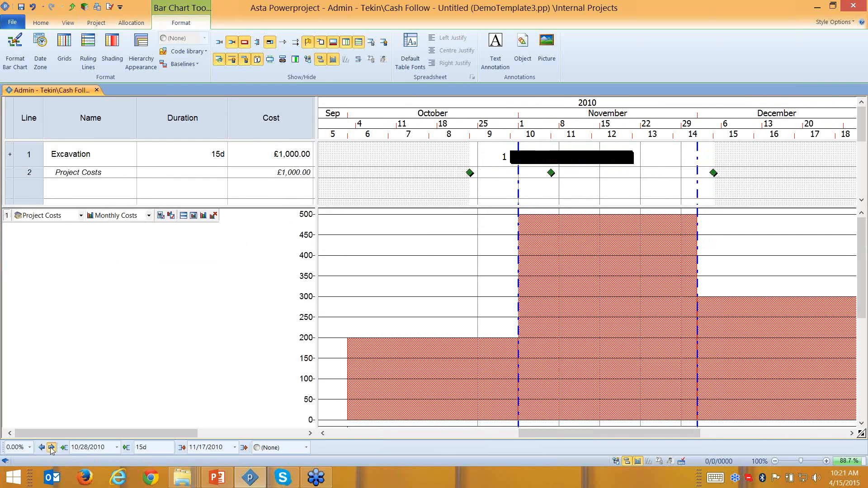
left_click(52, 447)
left_click(51, 447)
left_click(51, 447)
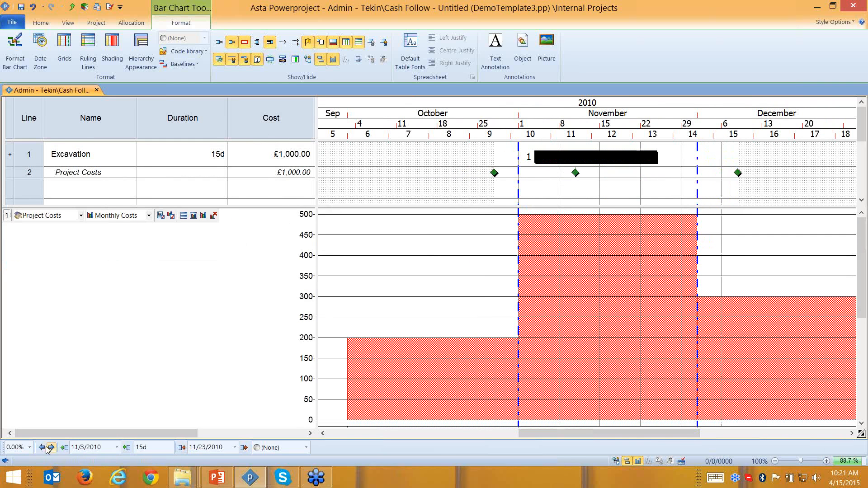
left_click(42, 447)
left_click(42, 447)
left_click(42, 447)
left_click(41, 447)
left_click(42, 447)
left_click(41, 447)
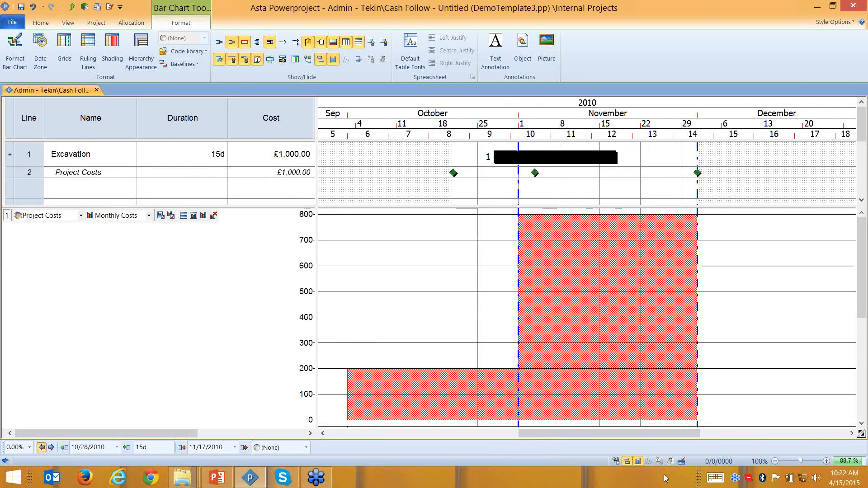
left_click(775, 461)
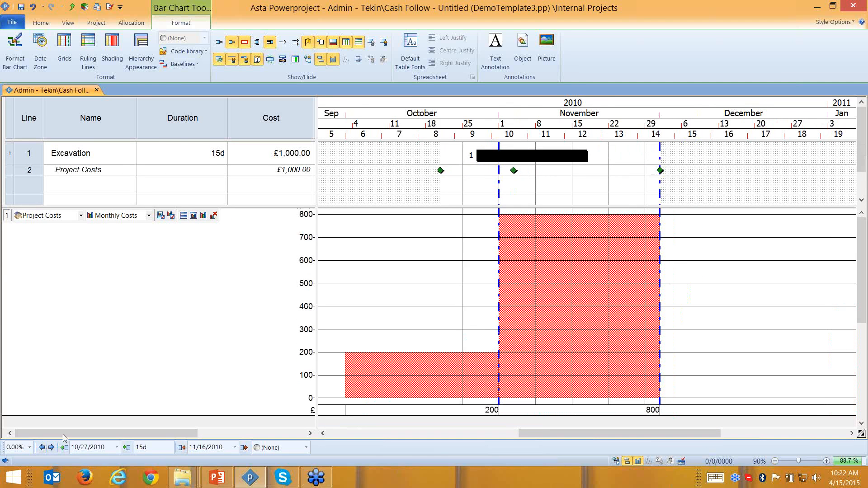
left_click(51, 447)
left_click(51, 447)
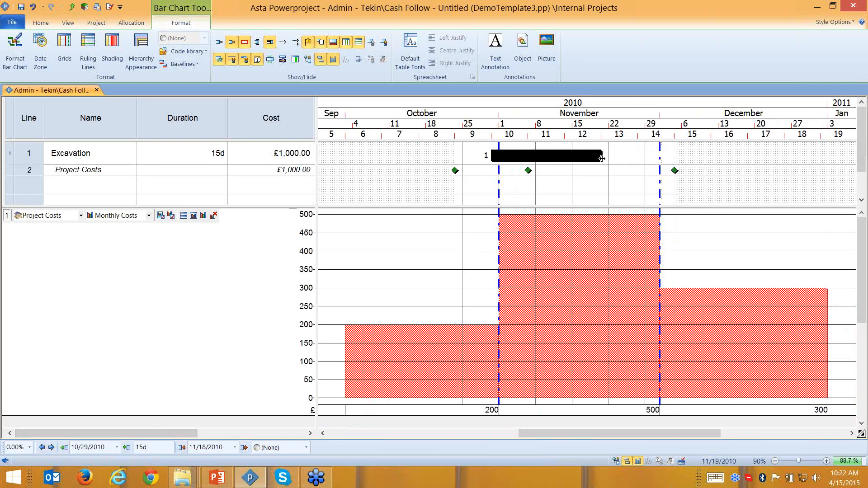
- Stretch Excavation to 33 days starting 20 October, then zoom out to 70%
left_click_drag(601, 156, 688, 166)
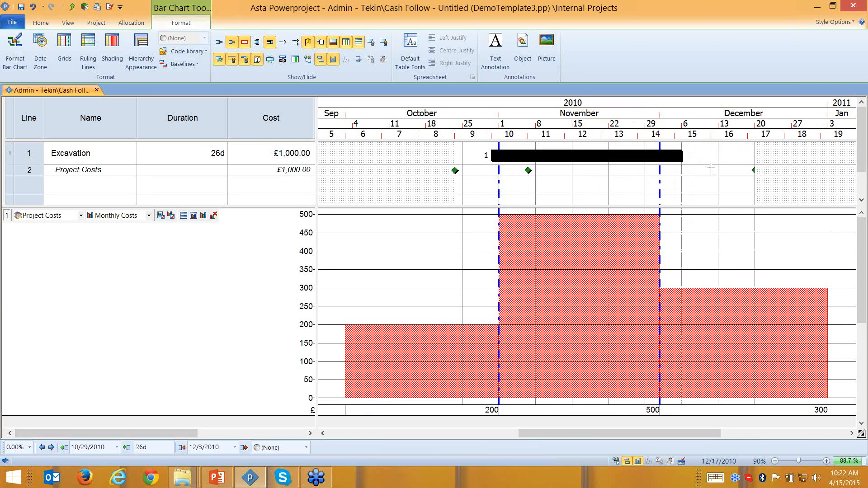
left_click(680, 166)
left_click_drag(446, 164, 440, 156)
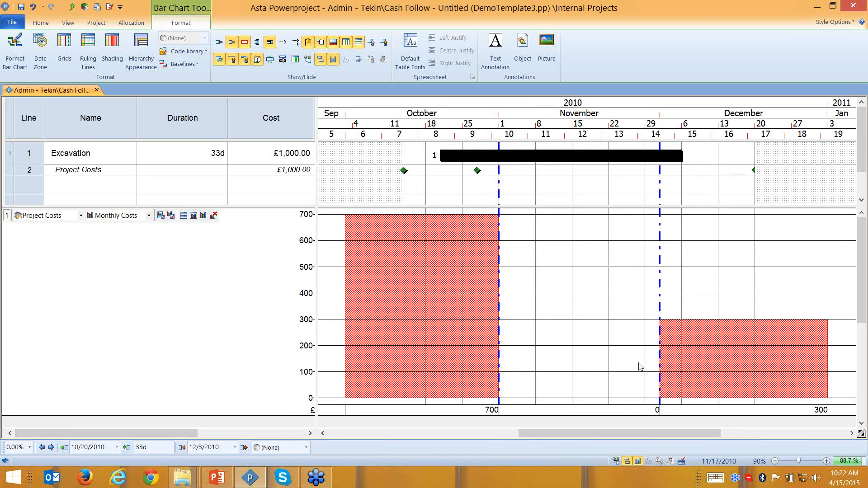
left_click(774, 461)
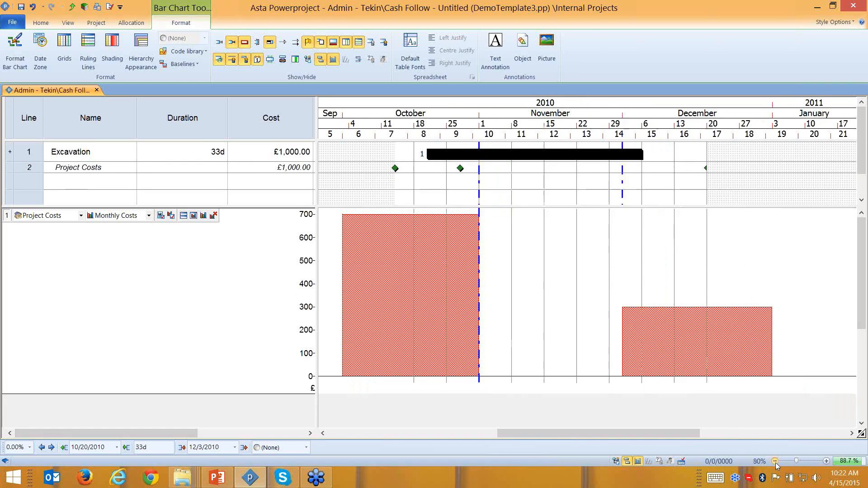
left_click(774, 461)
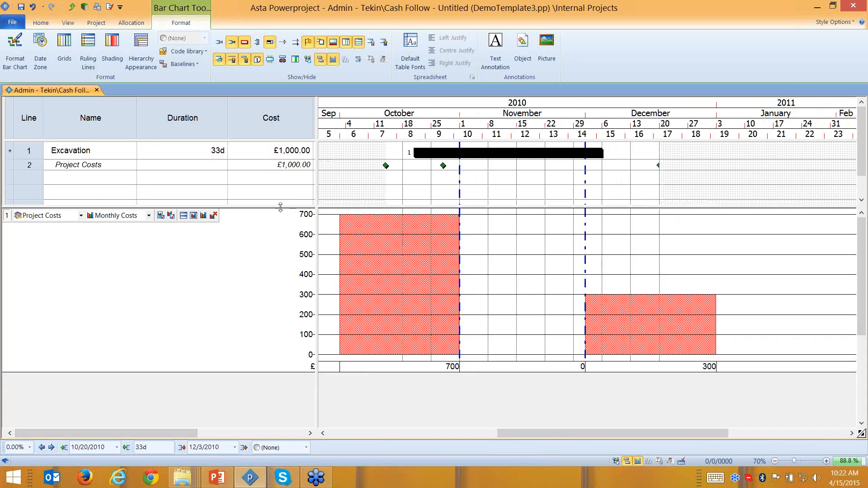
left_click_drag(284, 209, 292, 259)
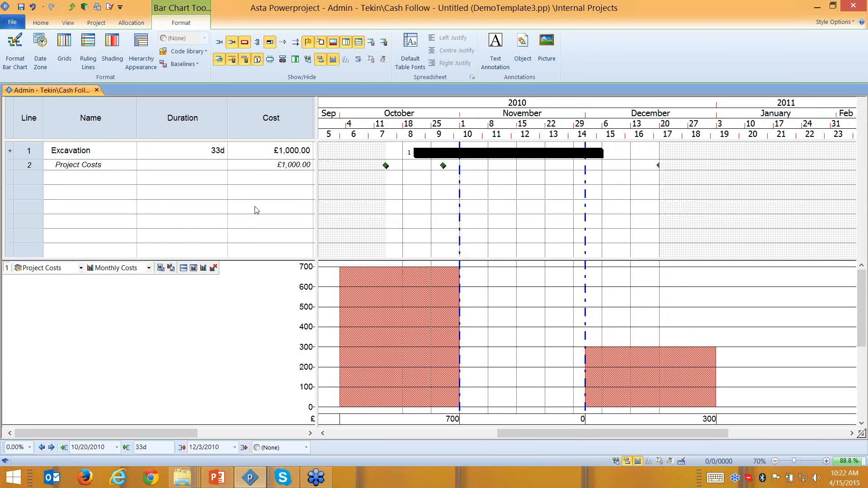
left_click(270, 153)
left_click(29, 151)
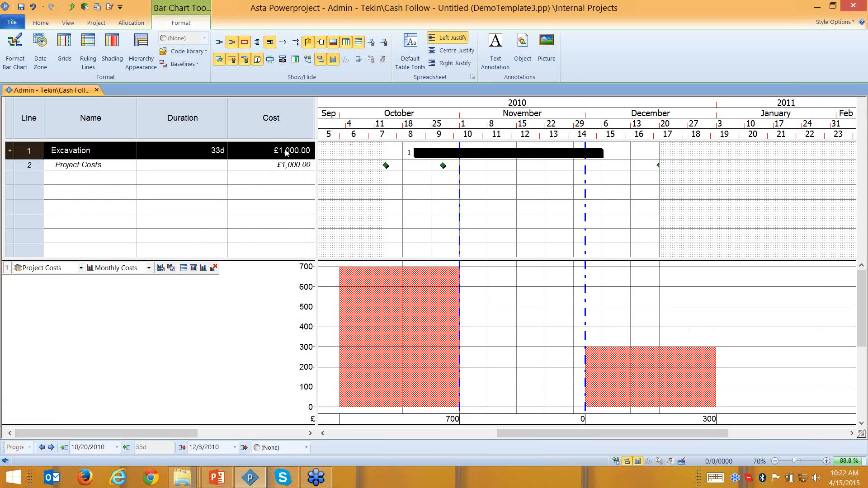
left_click(385, 166)
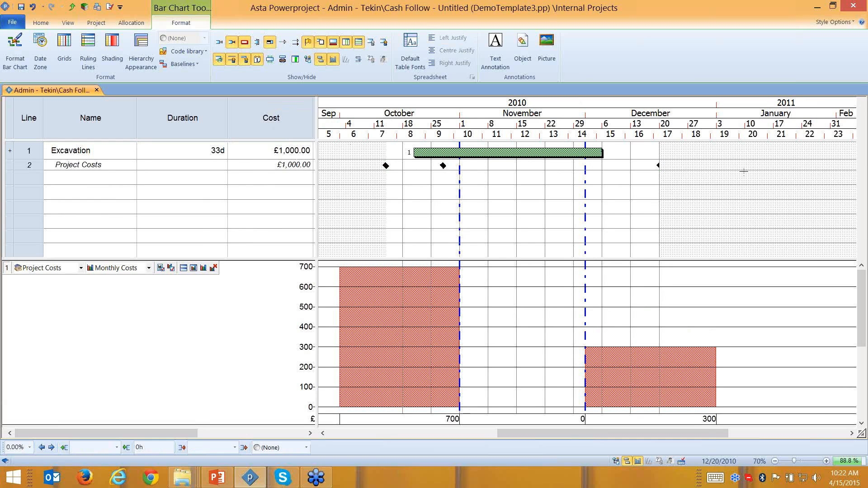
- Delete the Project Costs allocations and enter £100 as Excavation's cost
key("Delete")
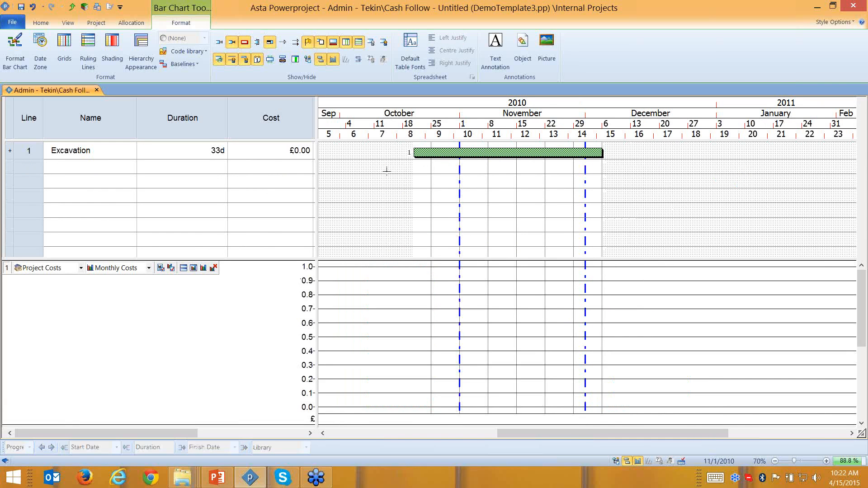
double_click(290, 158)
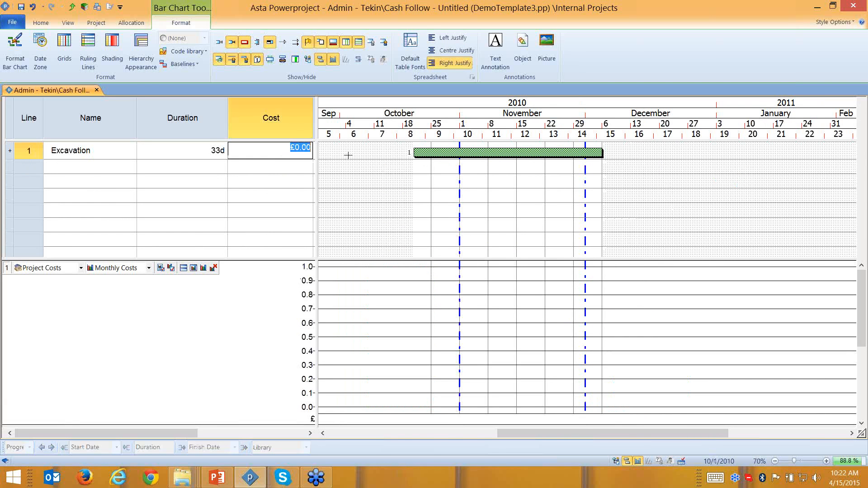
type("100")
key("Return")
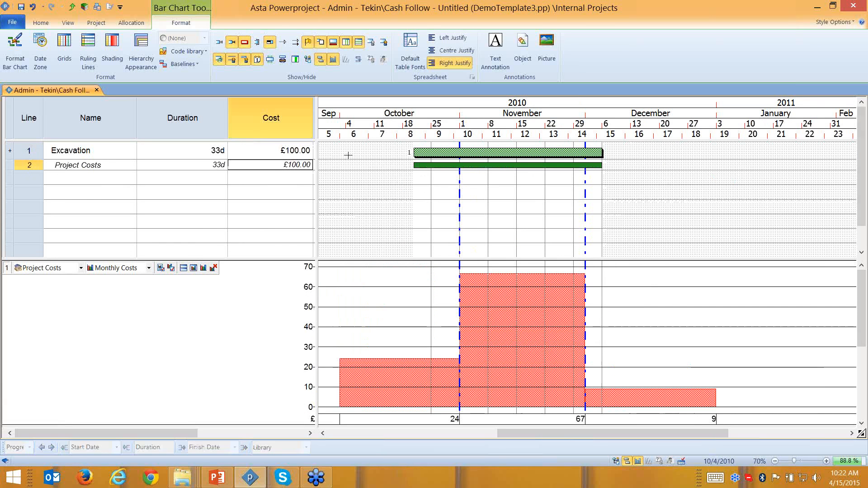
- Make the Project Costs allocation Time Based, charged per Day
double_click(542, 164)
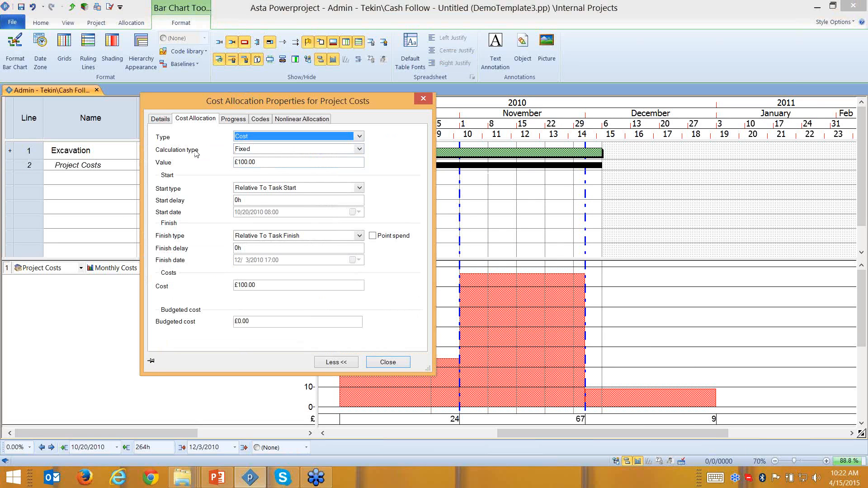
left_click(246, 153)
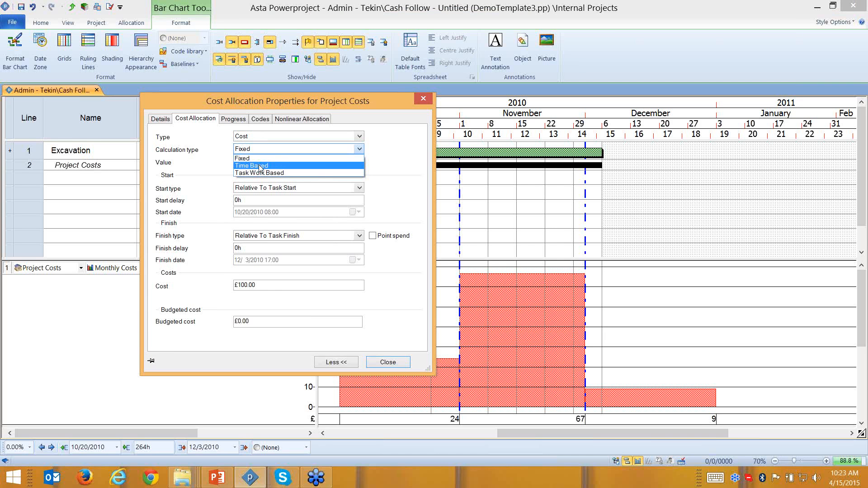
left_click(260, 166)
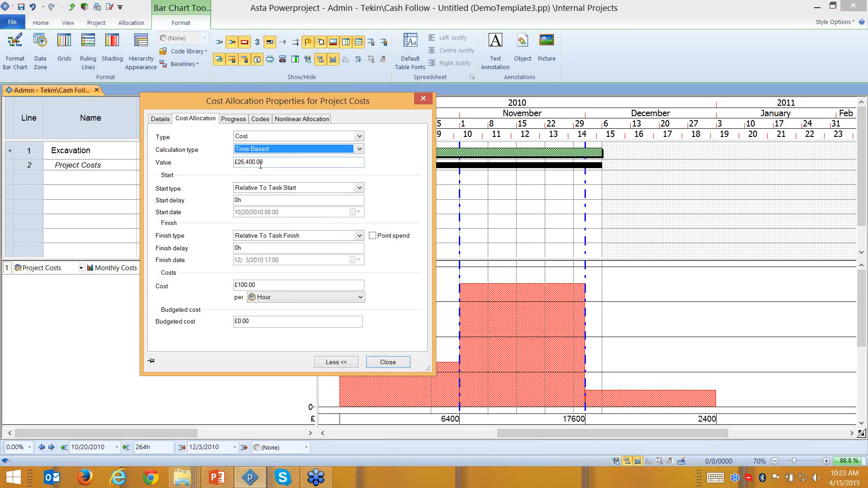
left_click(289, 302)
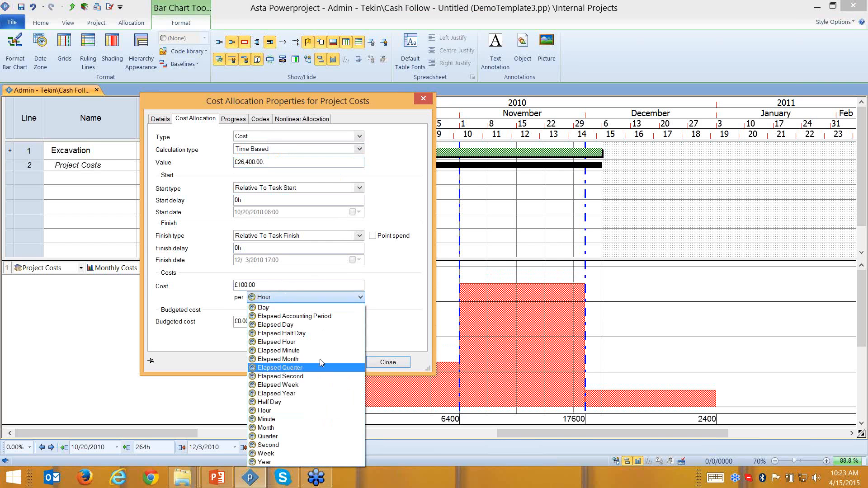
left_click(264, 308)
left_click(250, 284)
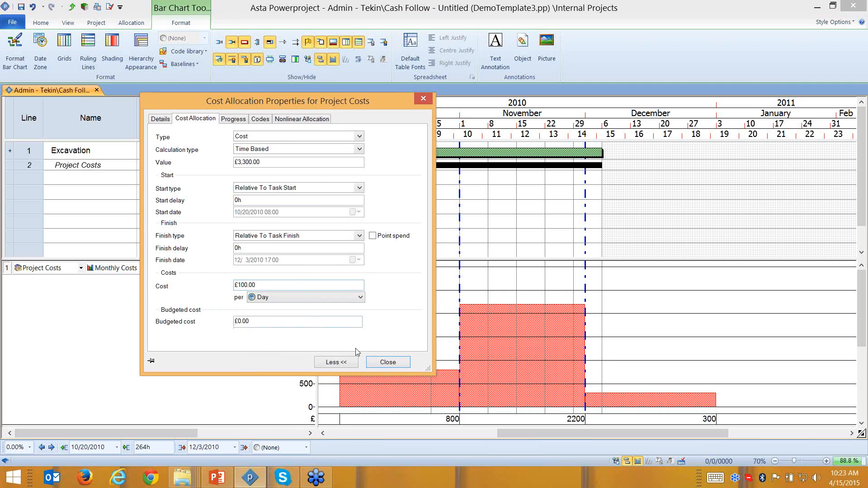
left_click(392, 364)
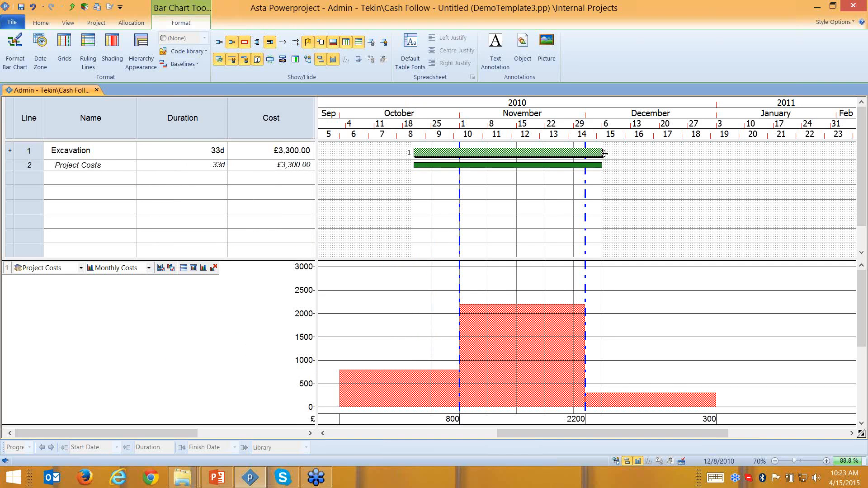
- Hide the cost allocation rows and drag Excavation's start and finish until it lasts 35d
left_click(219, 60)
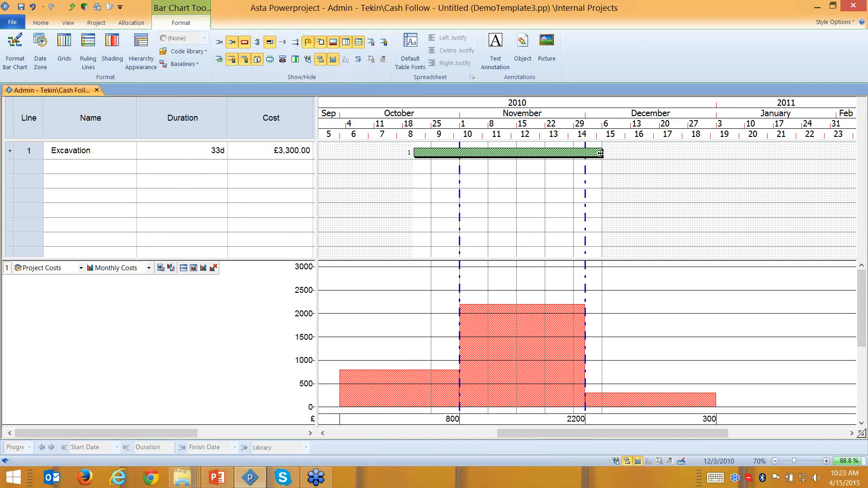
left_click_drag(600, 153, 507, 154)
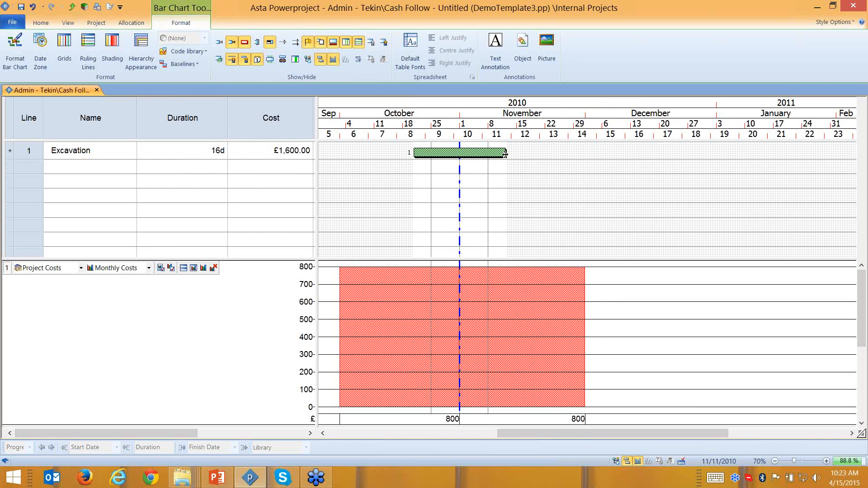
mouse_move(505, 154)
left_mouse_down()
mouse_move(659, 154)
mouse_move(512, 154)
left_mouse_up()
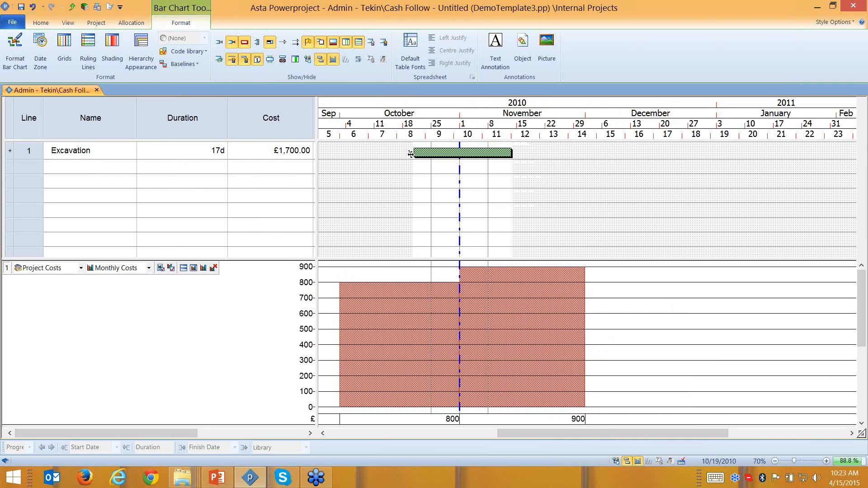
left_click_drag(411, 154, 369, 153)
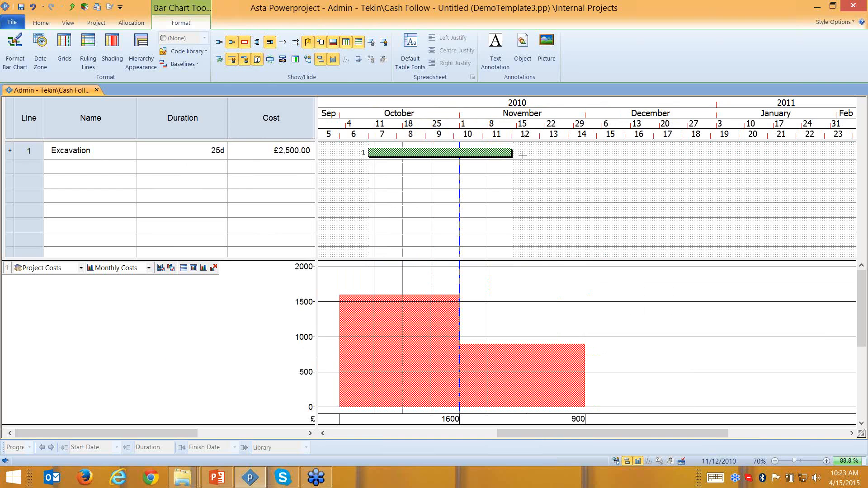
left_click_drag(508, 154, 569, 153)
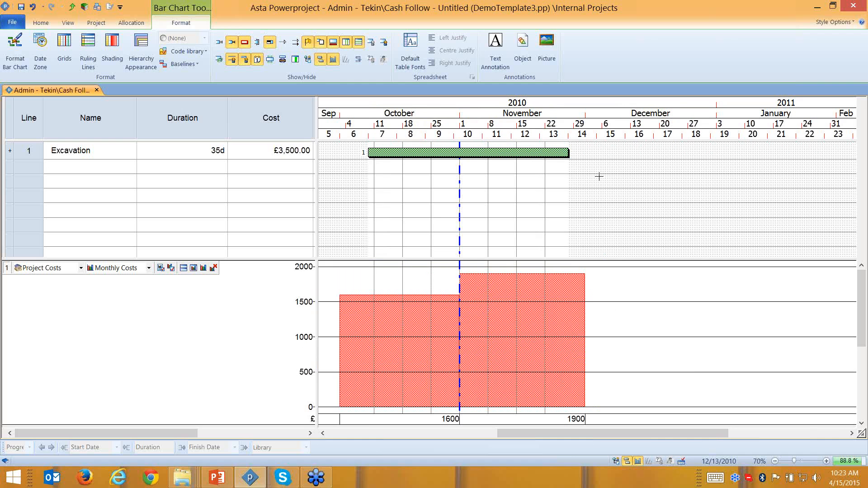
left_click_drag(207, 151, 237, 150)
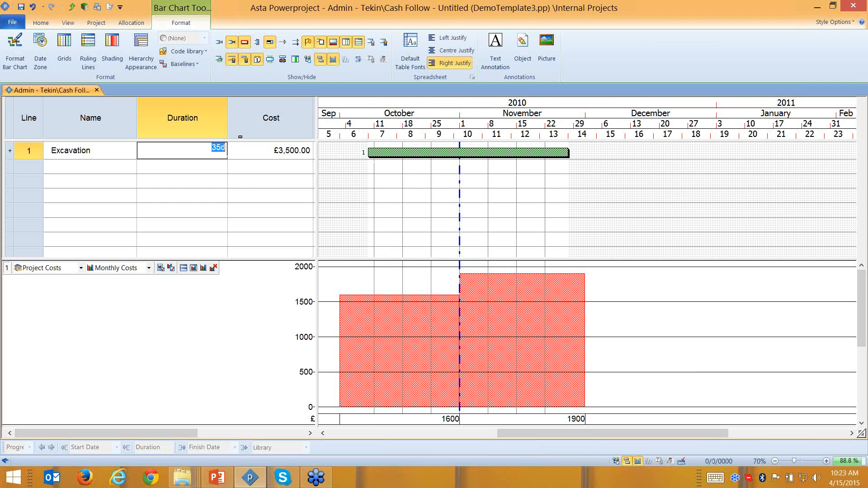
- Show cost allocations and set the Project Costs allocation's duration to 20d
left_click(521, 185)
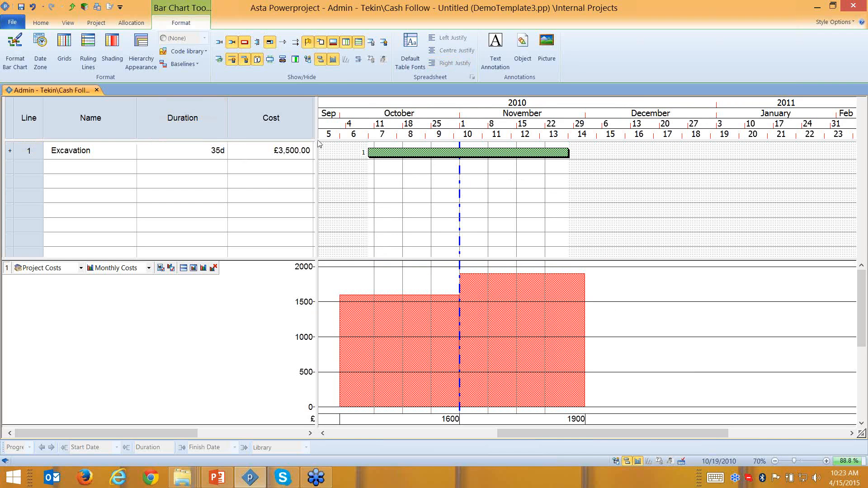
left_click(226, 58)
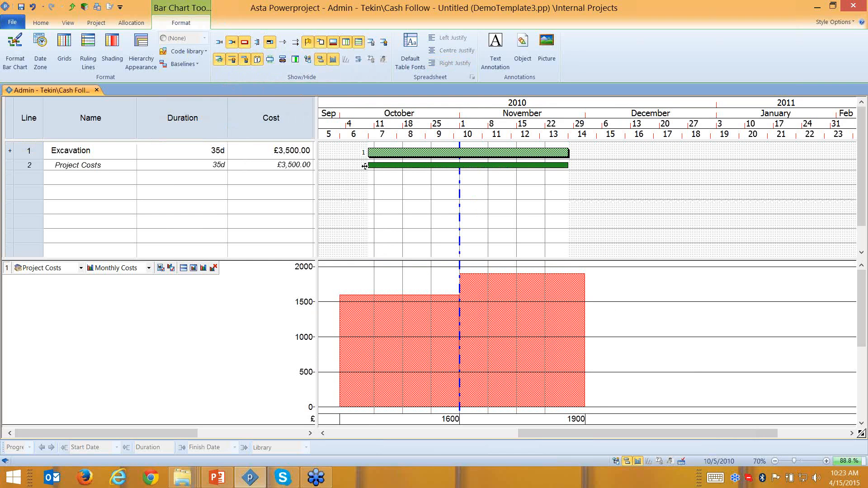
left_click(209, 150)
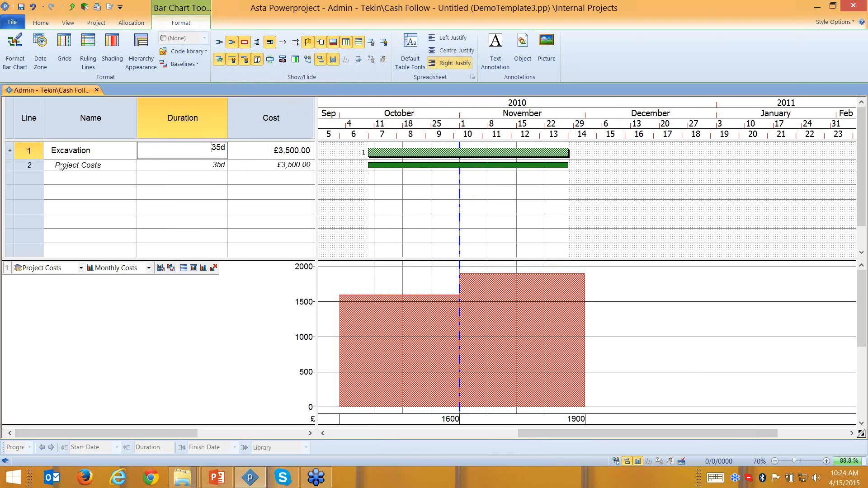
left_click(24, 152)
left_click(209, 165)
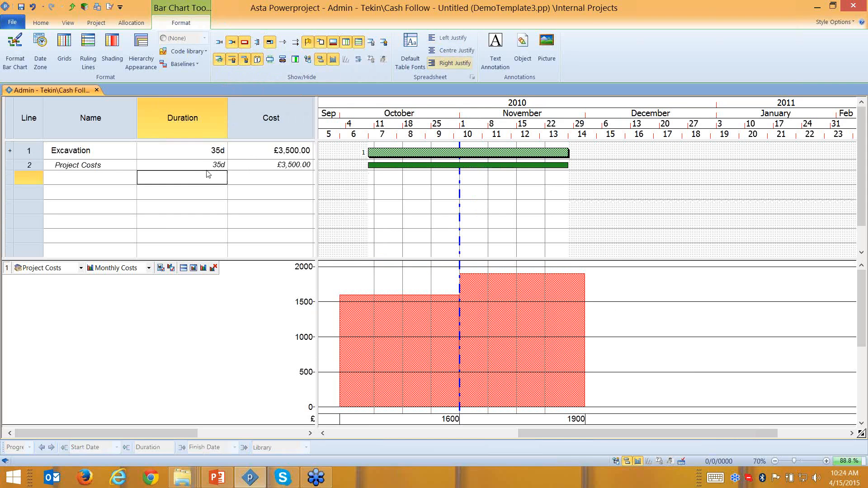
left_click_drag(210, 166, 243, 166)
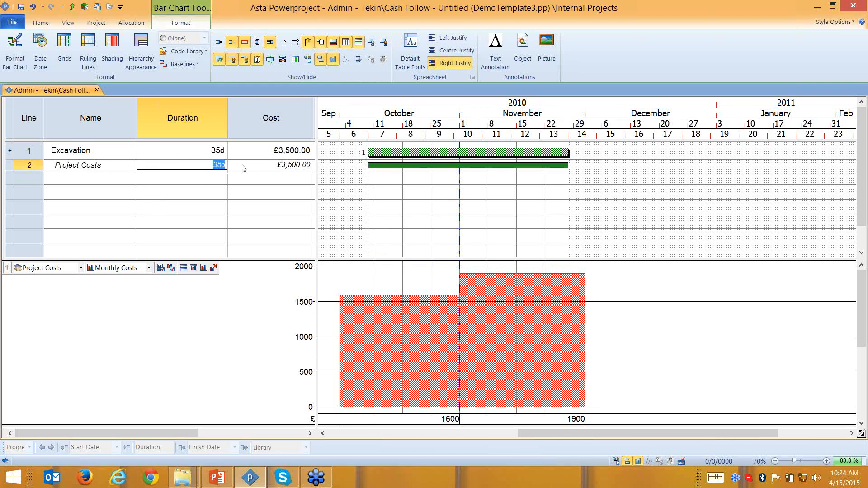
type("20d")
left_click(381, 190)
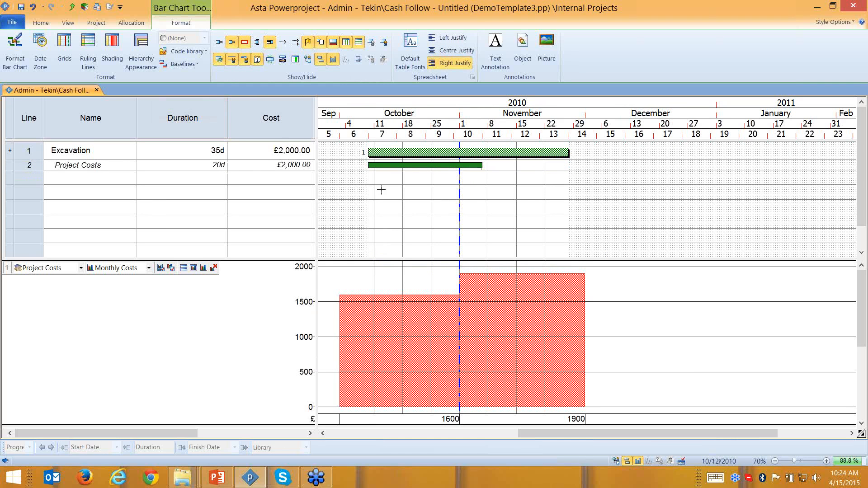
- Shift the allocation bar with the date arrows so it runs 20 October–16 November
left_click(398, 164)
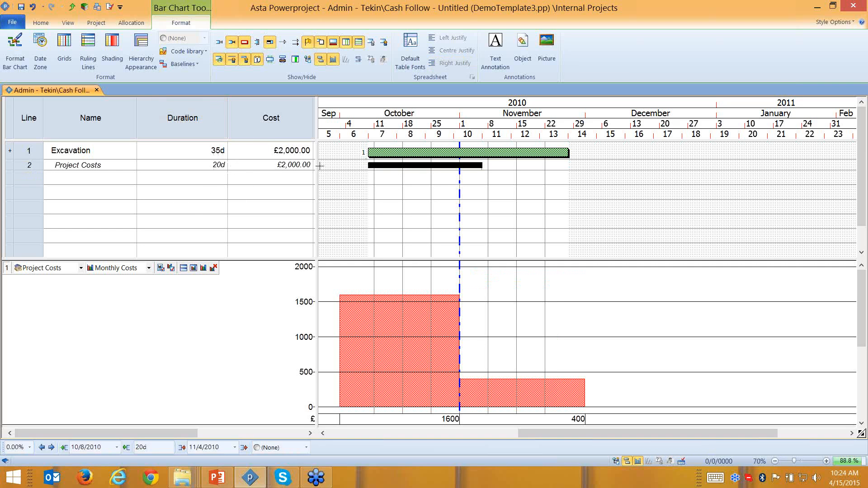
left_click(51, 447)
left_click(51, 448)
left_click(51, 447)
left_click(51, 448)
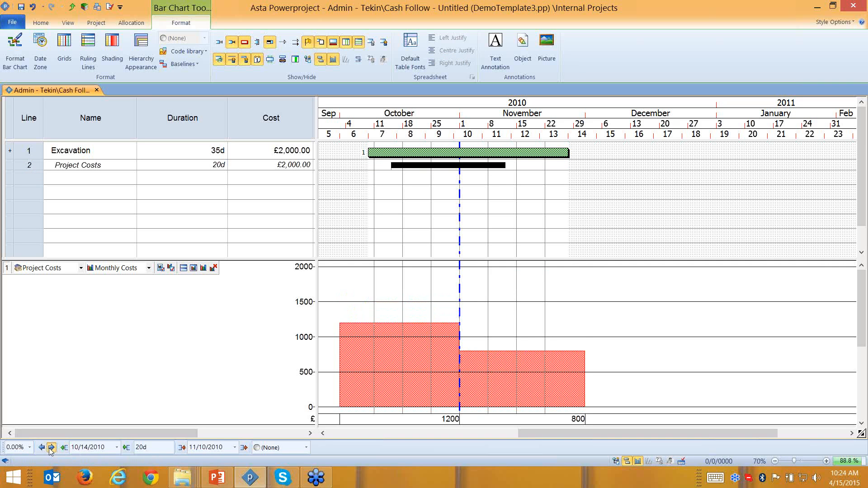
left_click(51, 447)
left_click(51, 447)
left_click(51, 447)
left_click(51, 447)
left_click(51, 447)
left_click(51, 447)
left_click(49, 448)
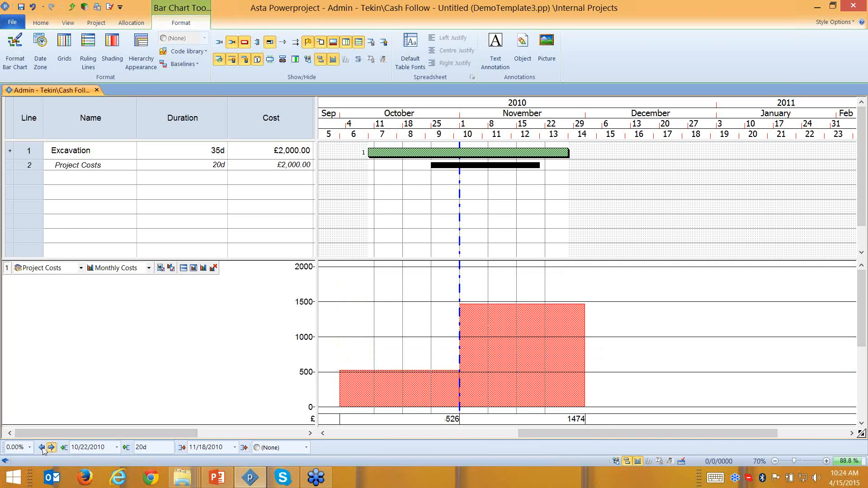
left_click(41, 447)
left_click(41, 448)
left_click(42, 448)
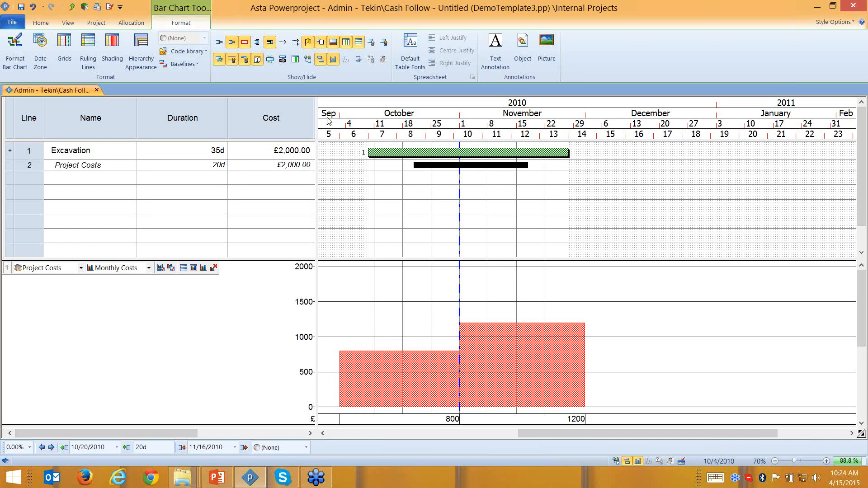
- Widen the table to reveal Income and Net, and delete the Project Costs allocation
left_click_drag(316, 127, 604, 127)
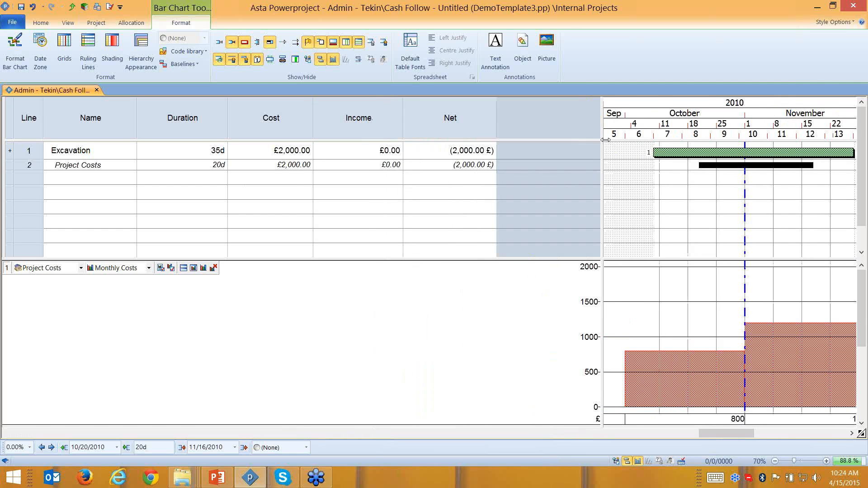
right_click(503, 127)
left_click(745, 165)
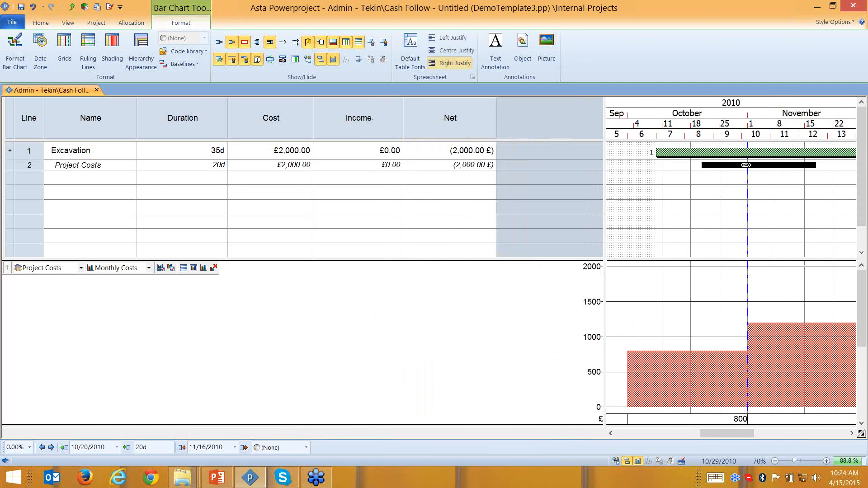
key("Delete")
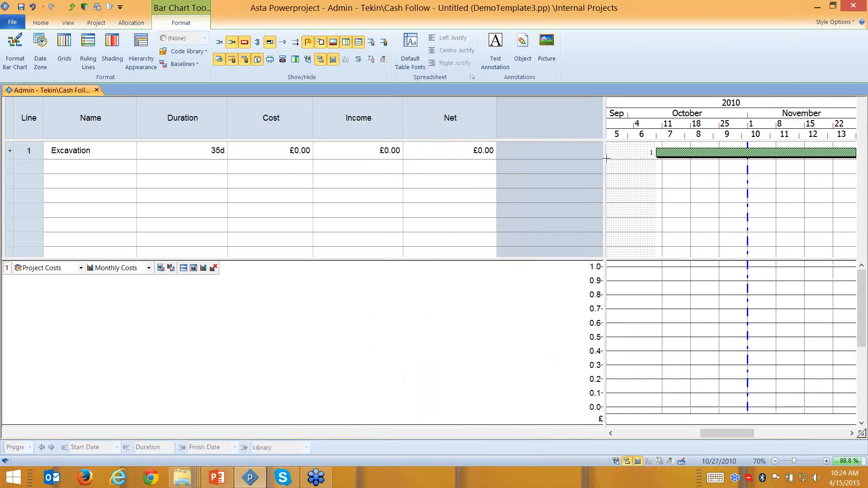
- Add a Task work column to the task table beside Net
right_click(506, 124)
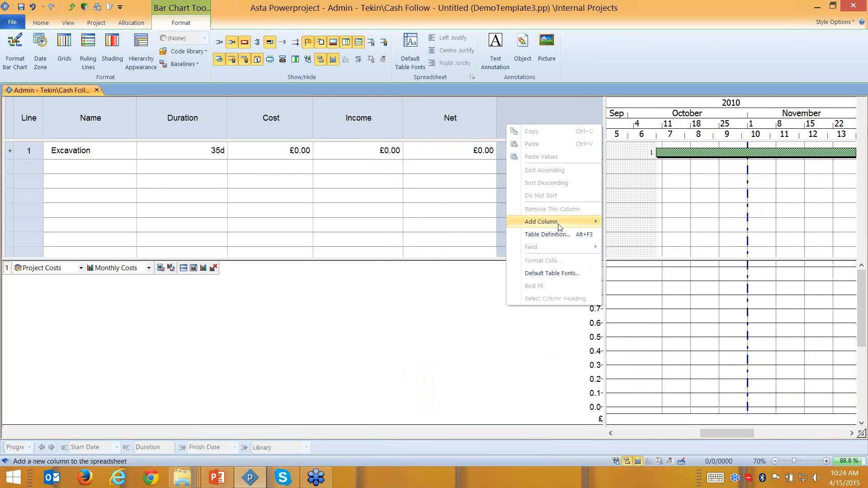
mouse_move(560, 227)
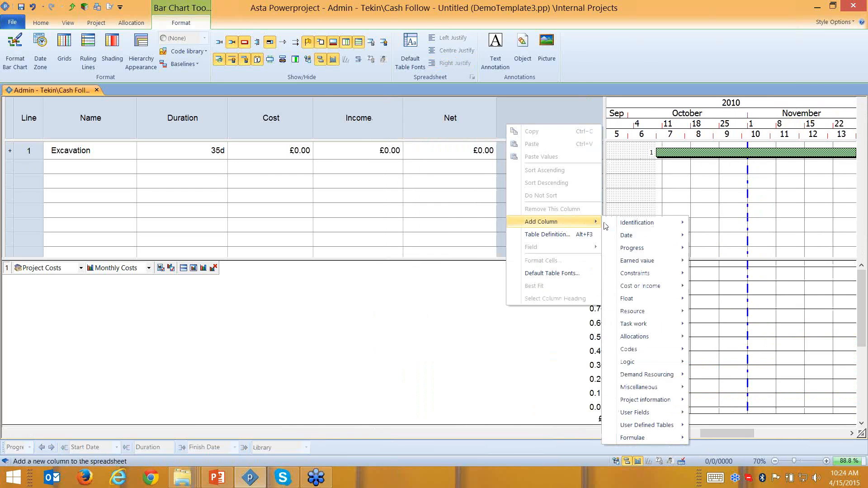
mouse_move(642, 327)
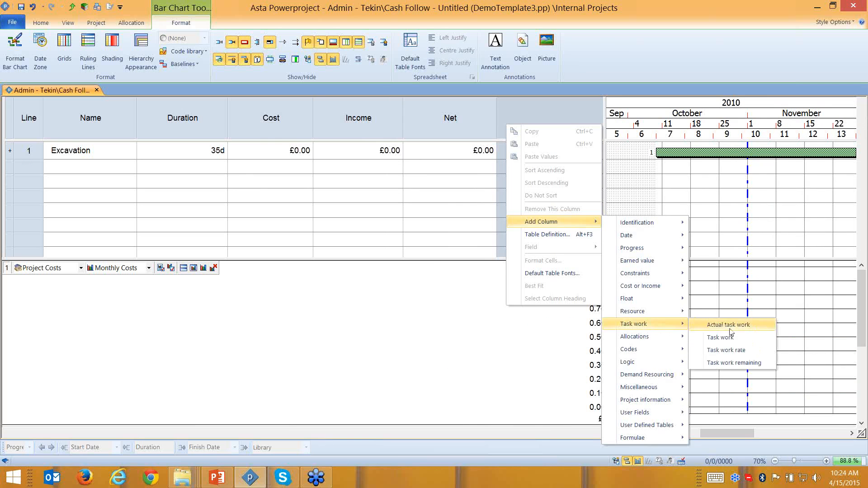
left_click(732, 338)
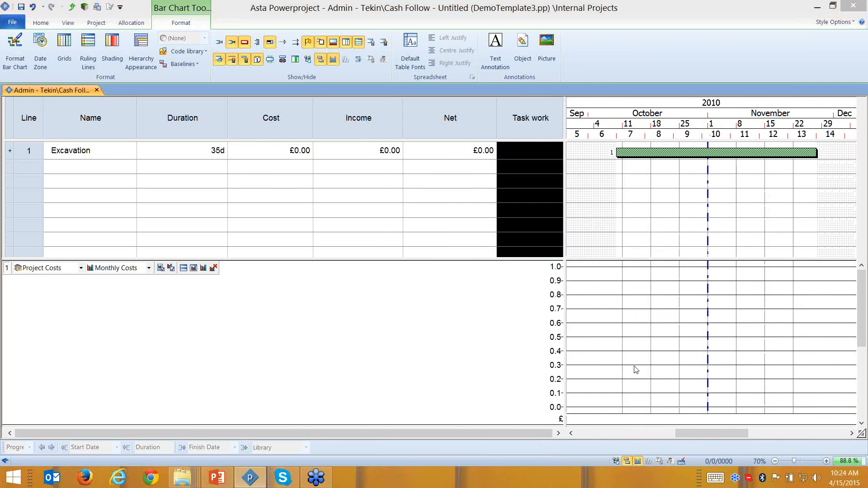
left_click(584, 359)
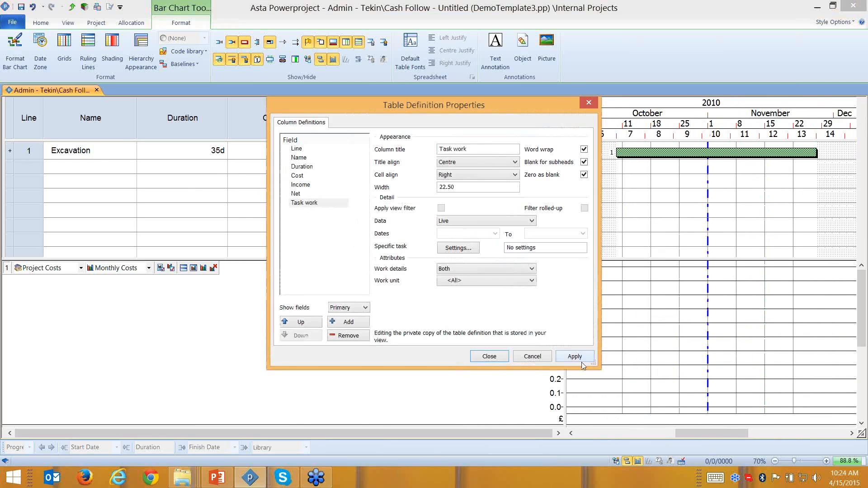
left_click(477, 359)
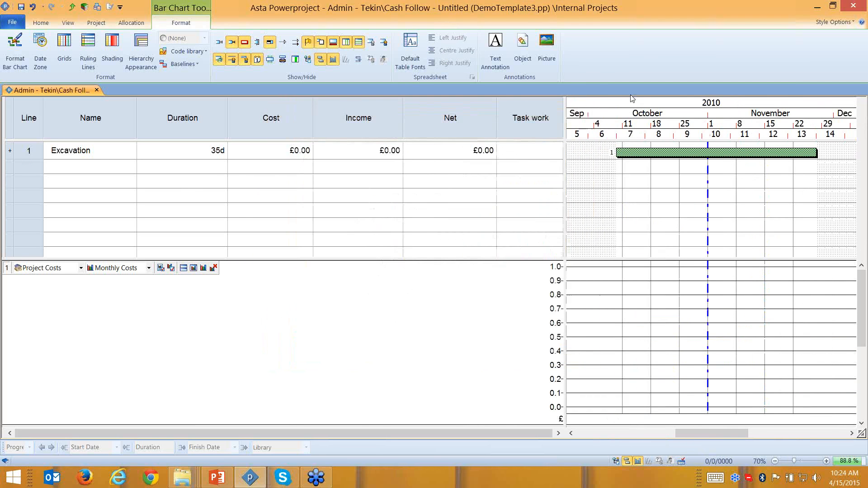
left_click(29, 152)
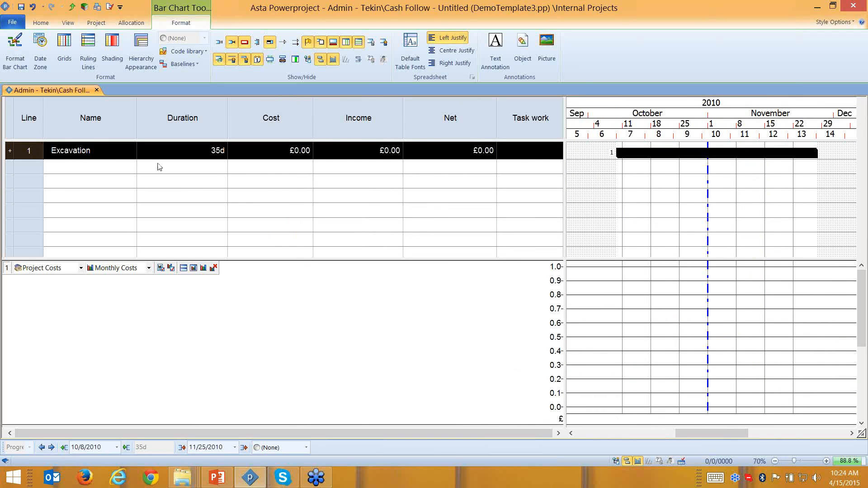
- Enter 500.00 m3 as Excavation's task work
left_click(524, 153)
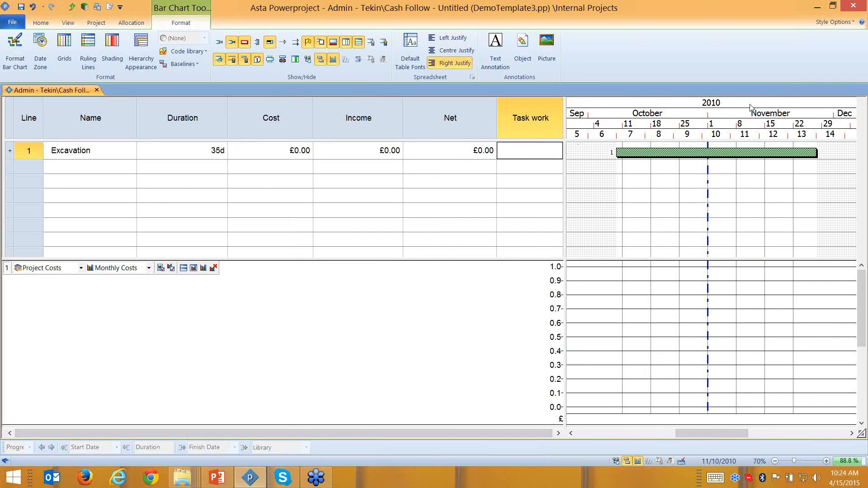
type("500")
key("Left")
key("Left")
key("End")
type("m3")
key("Return")
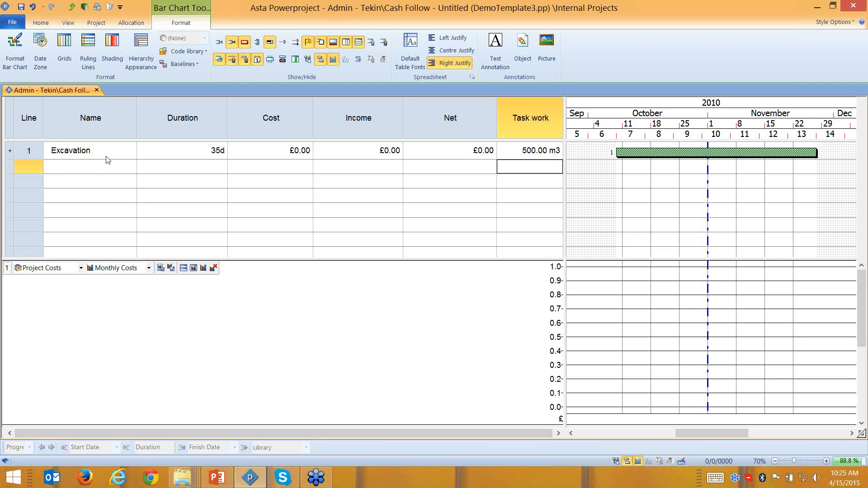
- Shorten Excavation's duration from 35 to 20 days
key("ctrl")
left_click(201, 154)
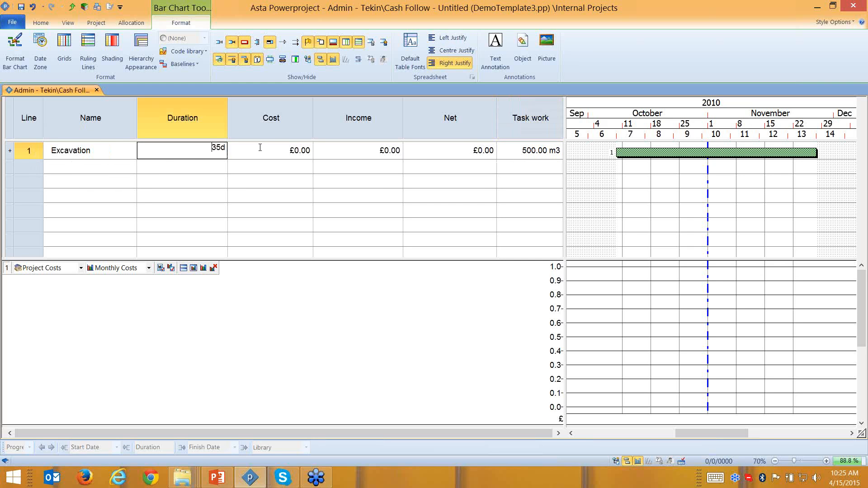
type("20d")
key("Return")
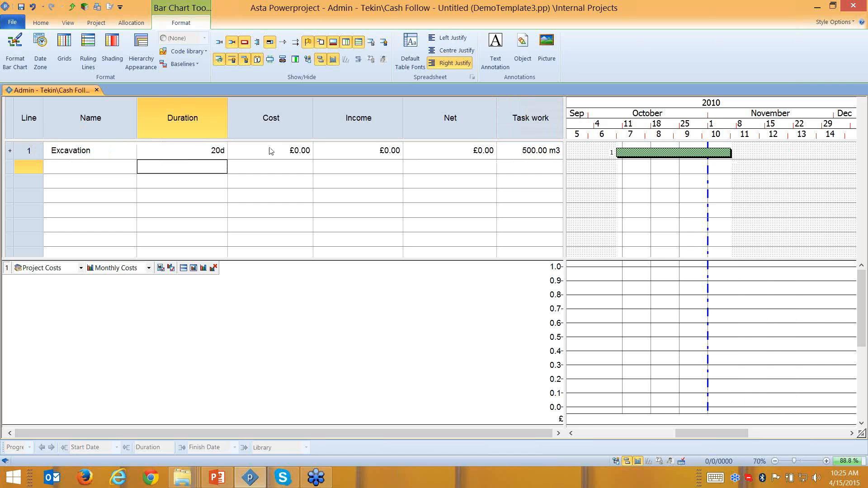
left_click_drag(725, 433, 731, 433)
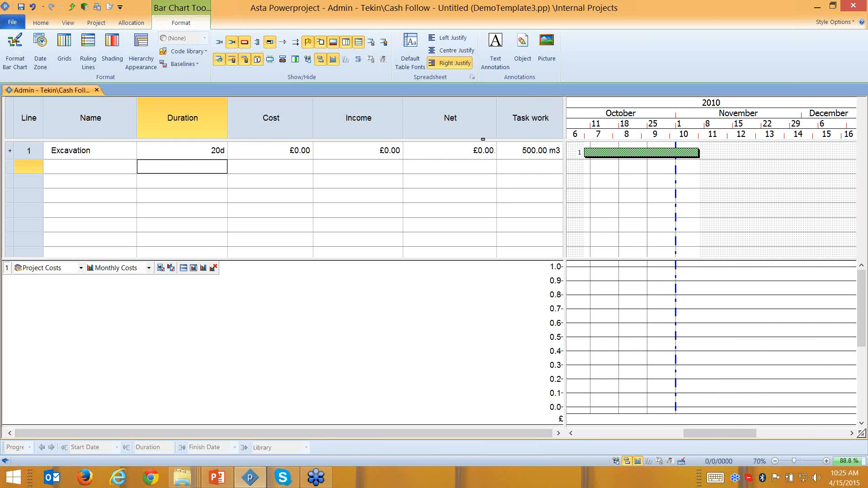
- Set Excavation's cost to £1.00
double_click(301, 153)
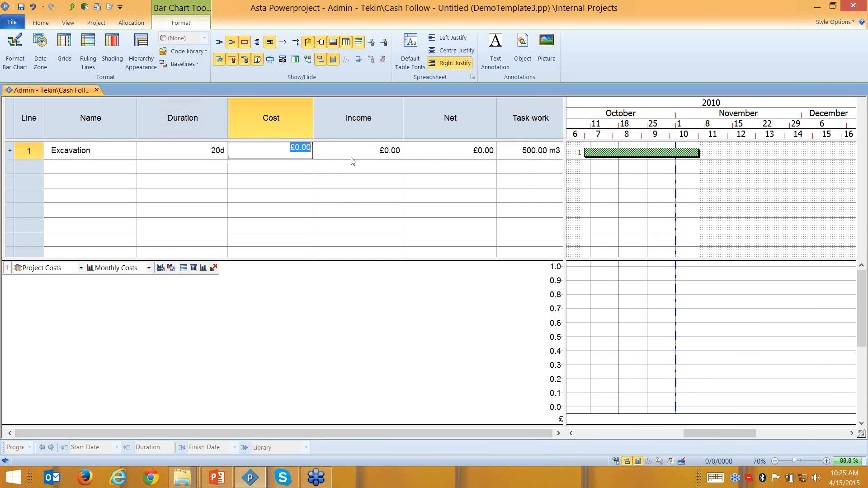
type("1")
left_click(586, 194)
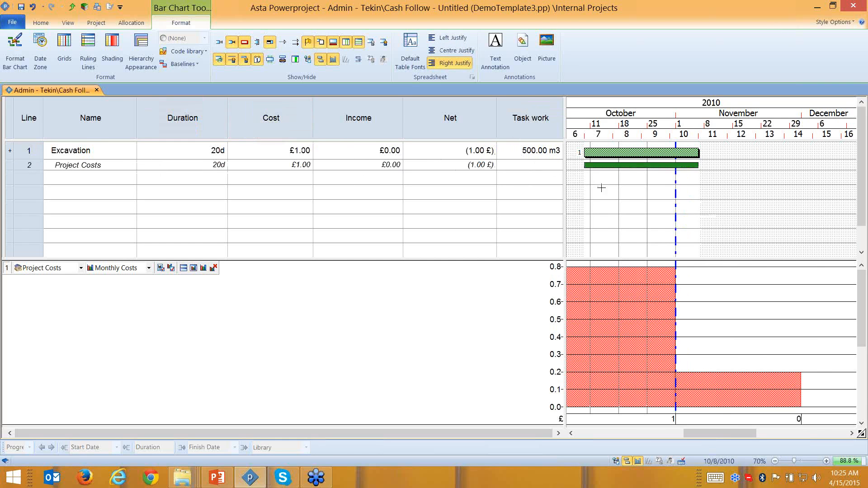
- Make the Project Costs allocation Task Work Based at £10 per m3
double_click(623, 165)
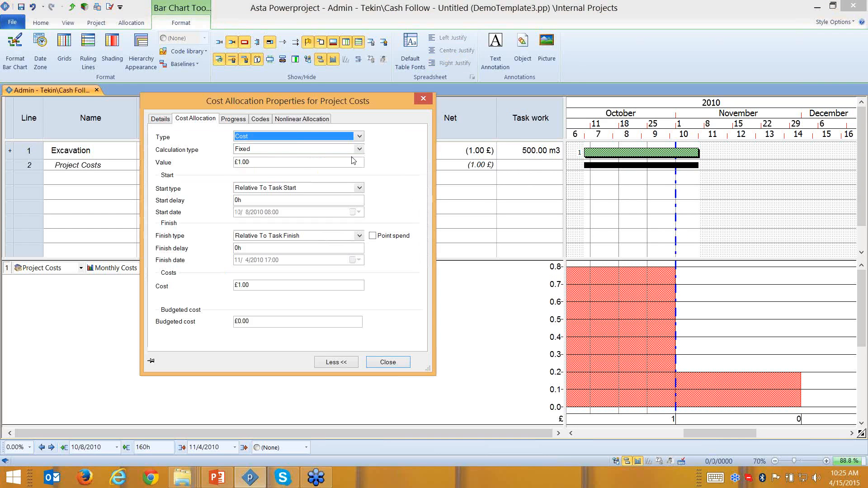
left_click(267, 149)
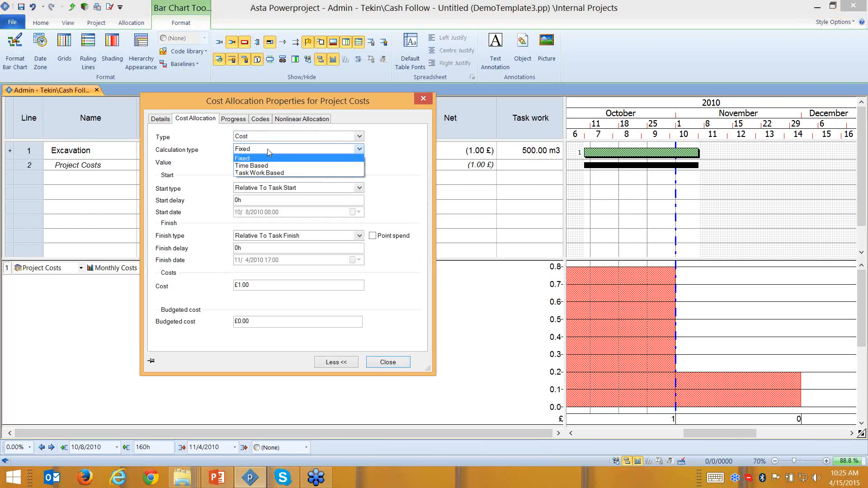
left_click(261, 173)
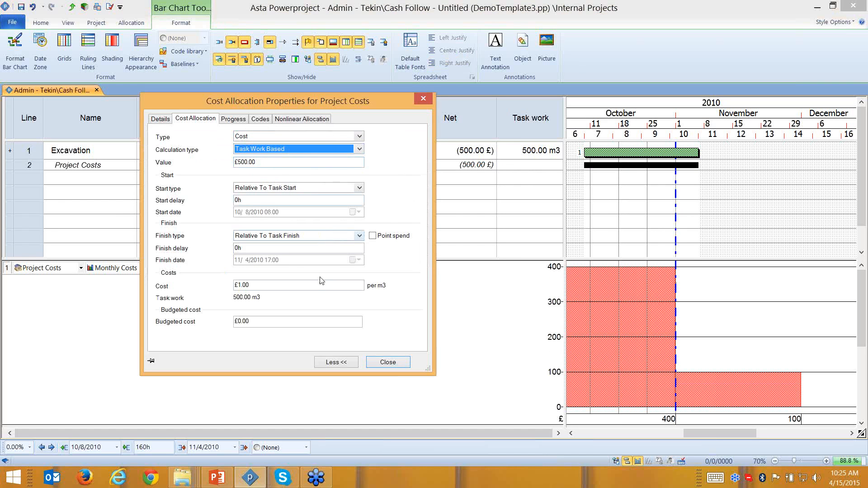
left_click_drag(373, 103, 437, 107)
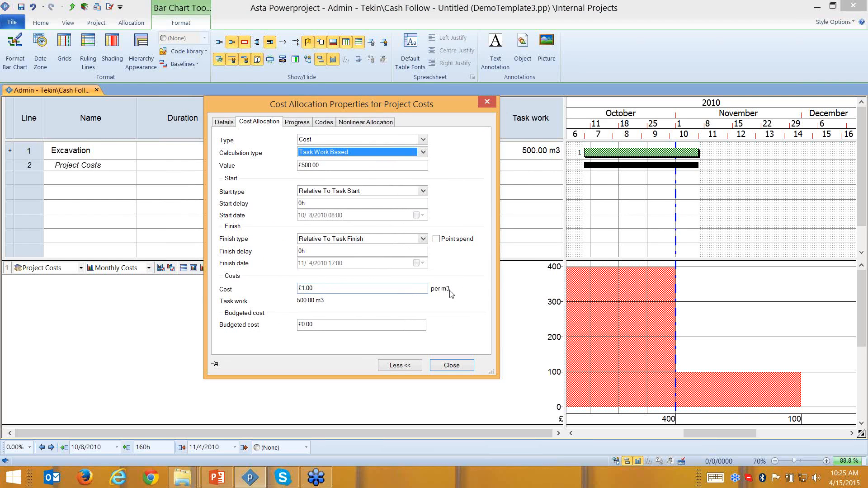
left_click(316, 288)
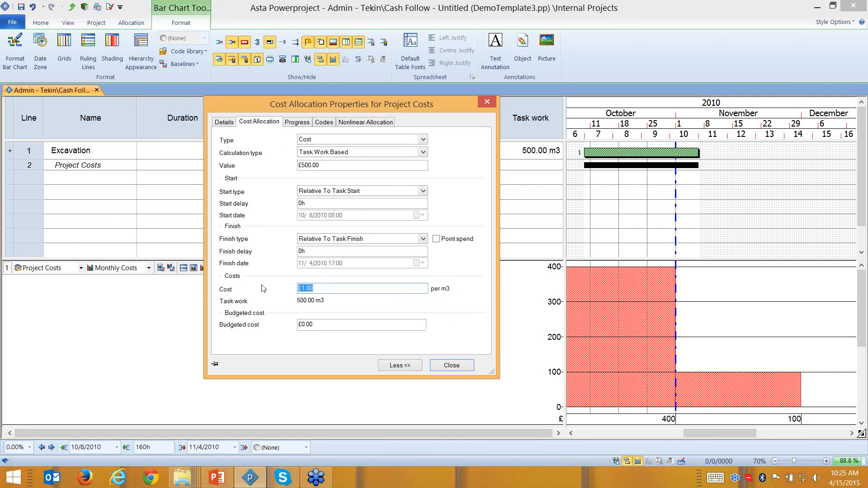
type("10")
left_click(453, 366)
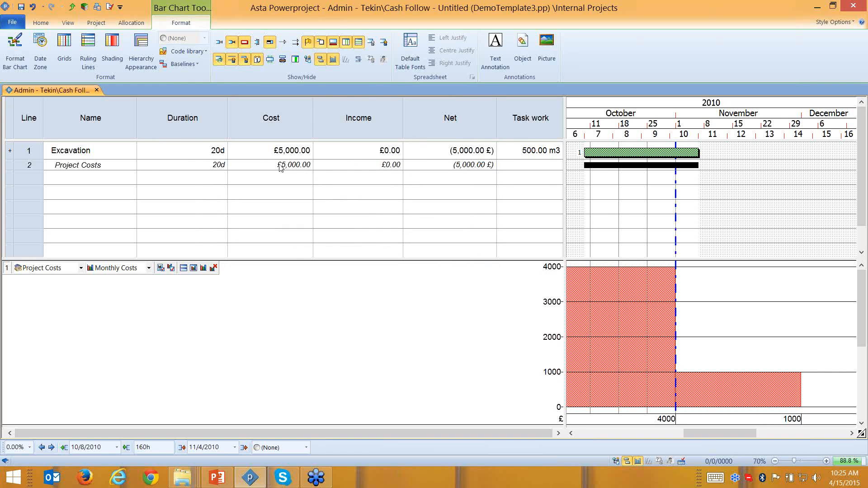
- Move the Task work column next to Cost and narrow the table to hide Income and Net
left_click(529, 107)
left_click_drag(529, 108, 351, 116)
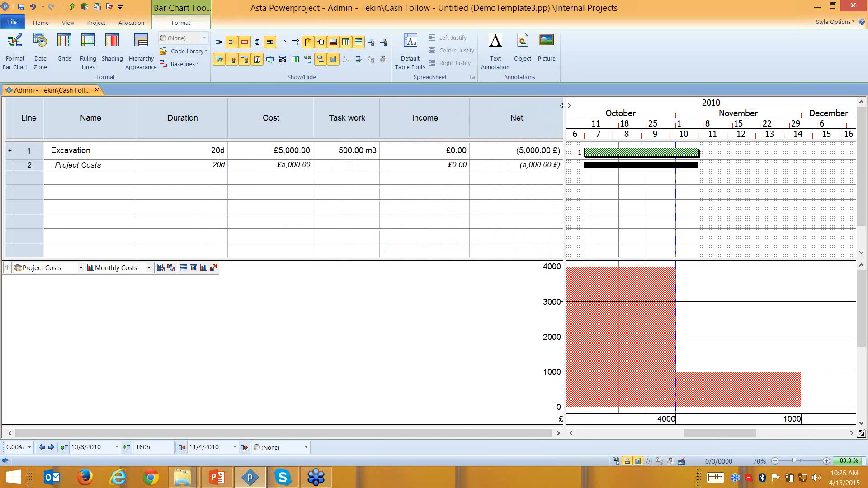
left_click_drag(565, 109, 387, 121)
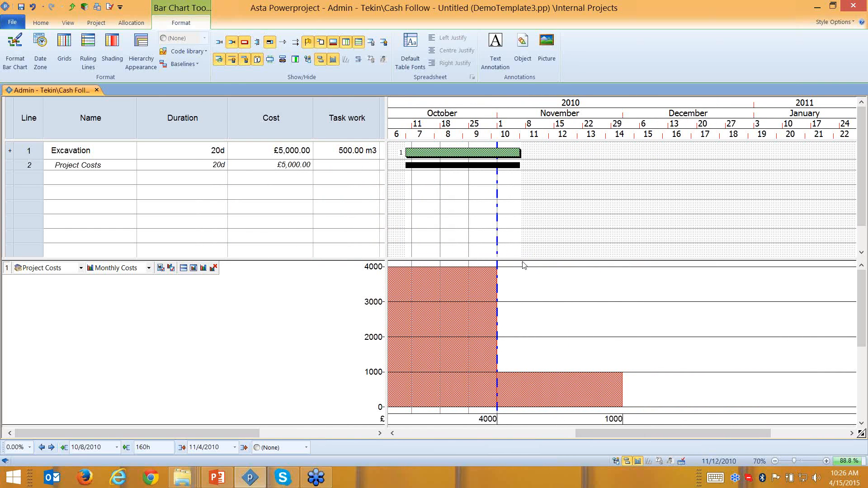
- Raise Excavation's task work to 550, then 800 m3, and add a second Project Costs allocation
left_click(346, 151)
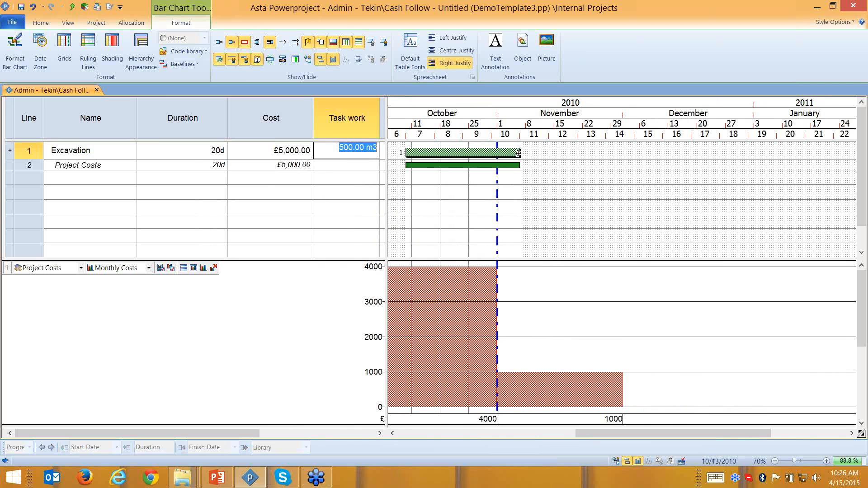
type("5")
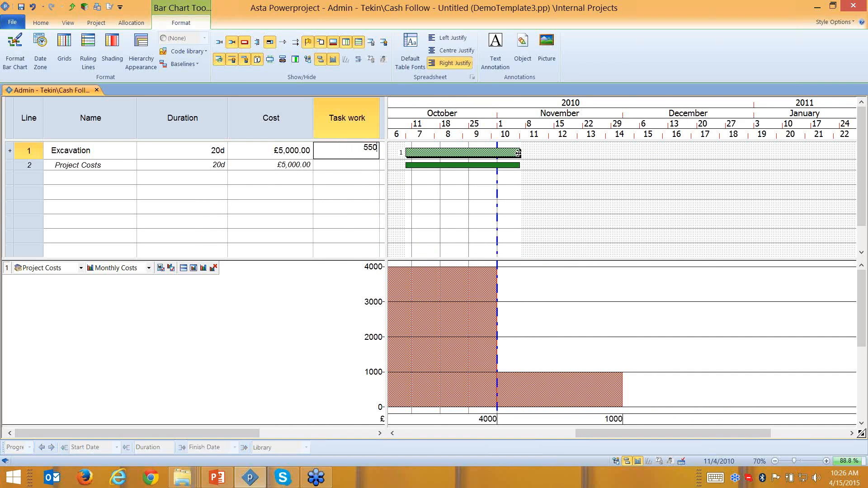
type("50")
key("Return")
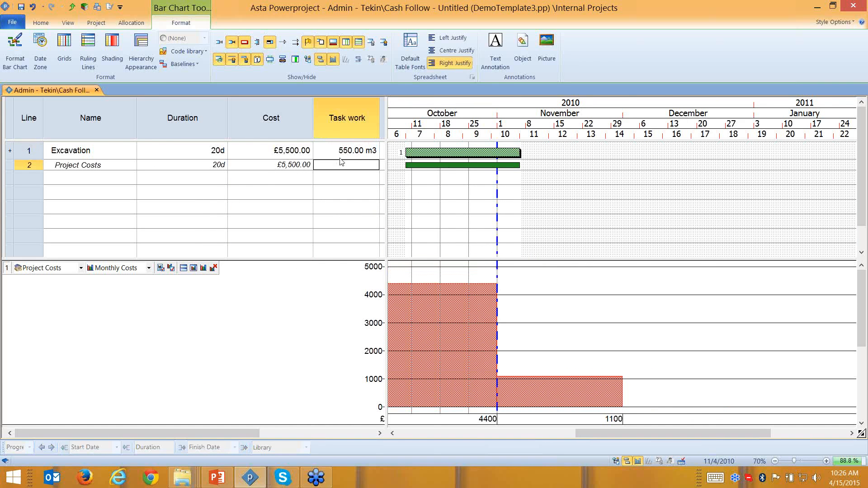
left_click(257, 108)
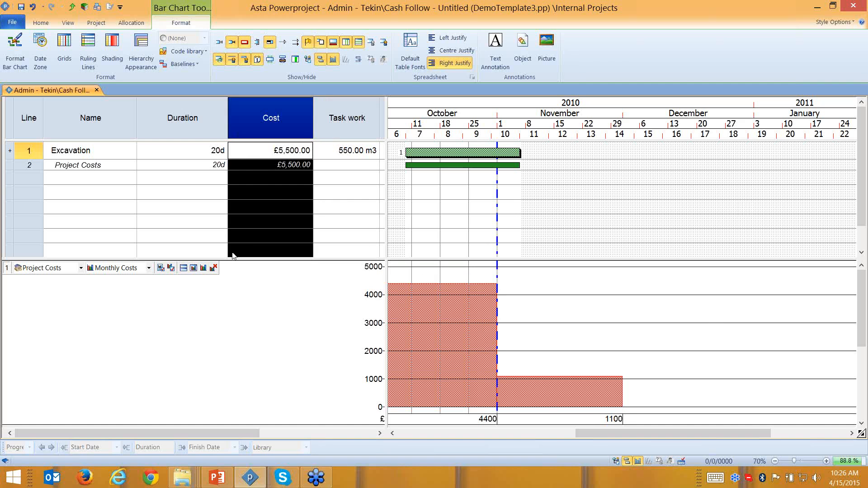
double_click(357, 154)
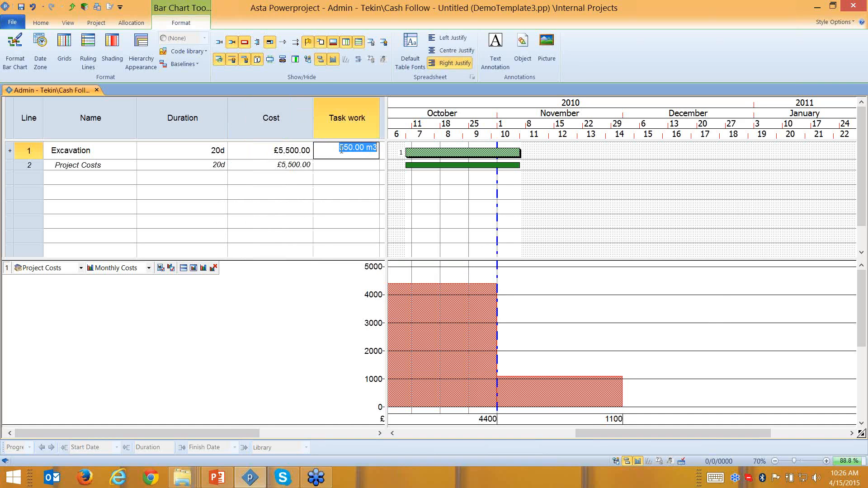
type("800")
key("Return")
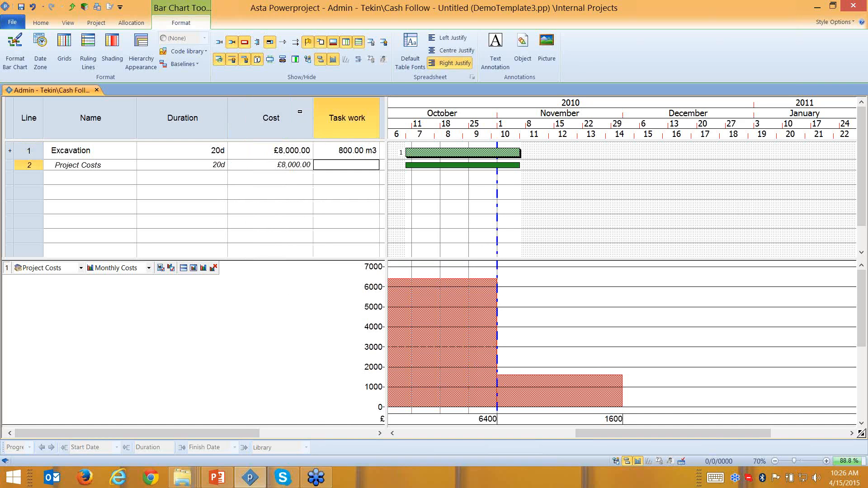
left_click(280, 106)
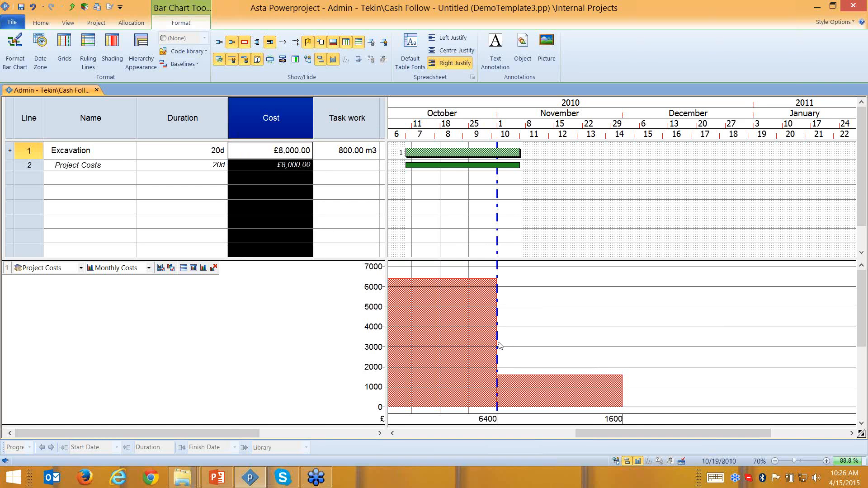
left_click_drag(453, 329, 471, 153)
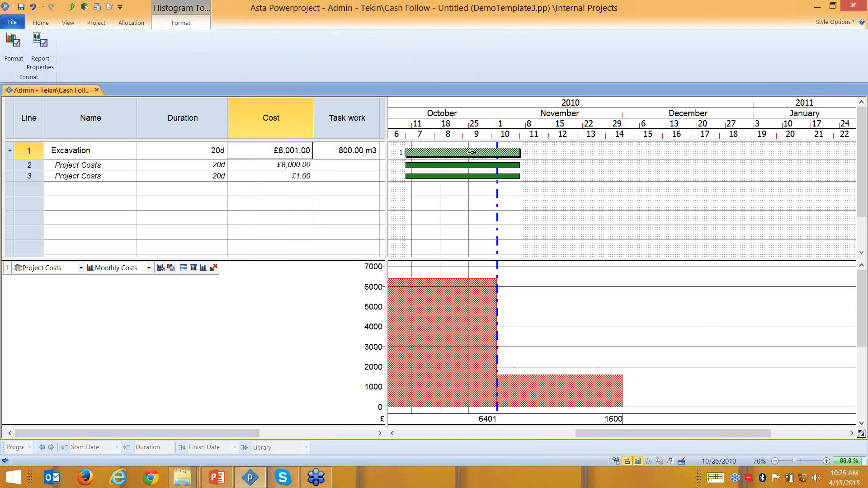
- Make Excavation's second allocation an Income type with Task Work Based calculation
left_click(111, 179)
left_click(111, 179)
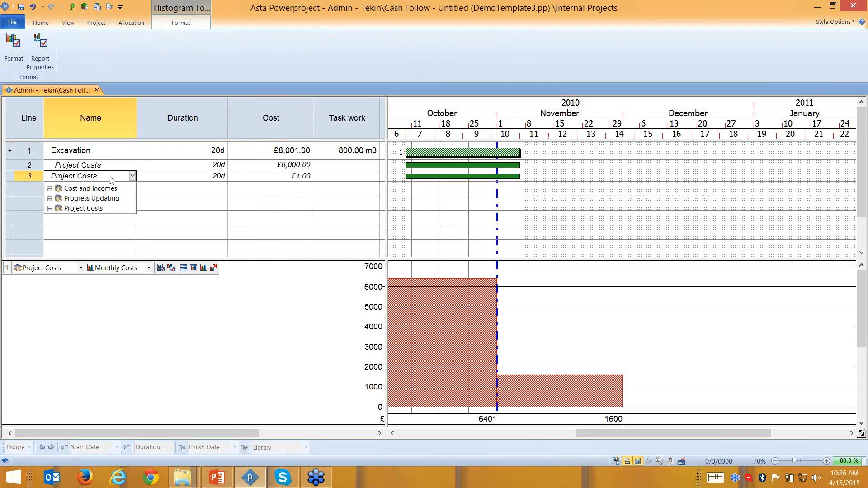
left_click(475, 176)
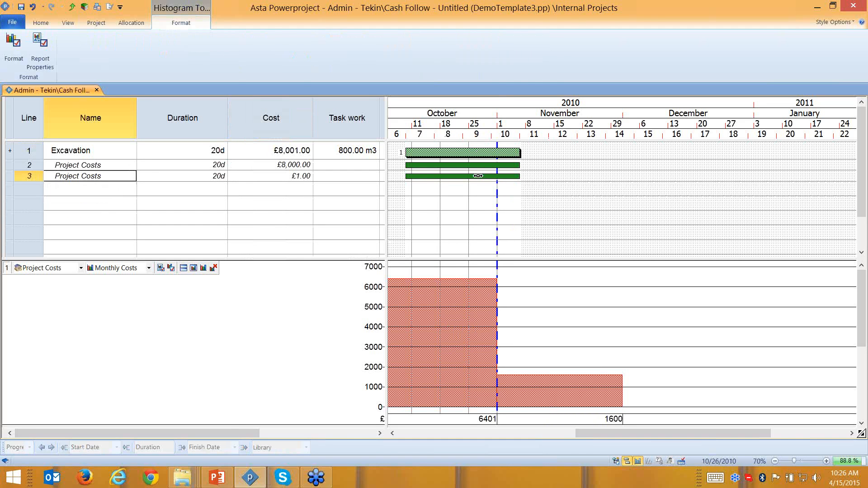
double_click(459, 178)
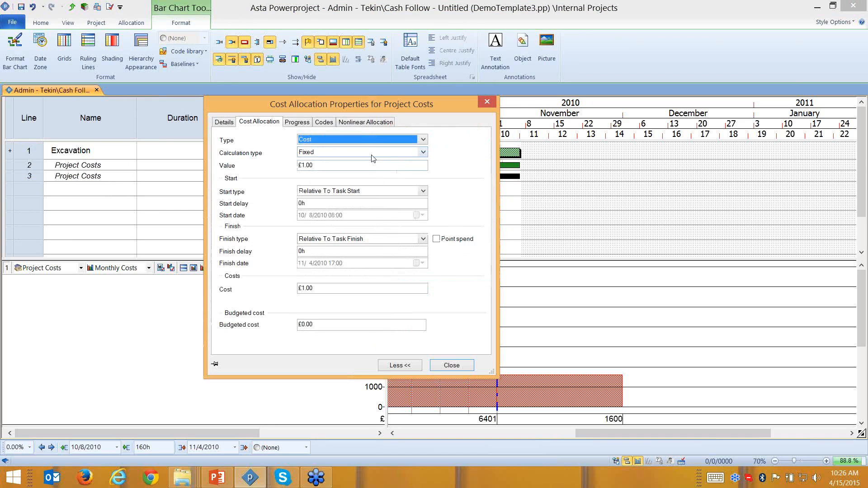
left_click(375, 139)
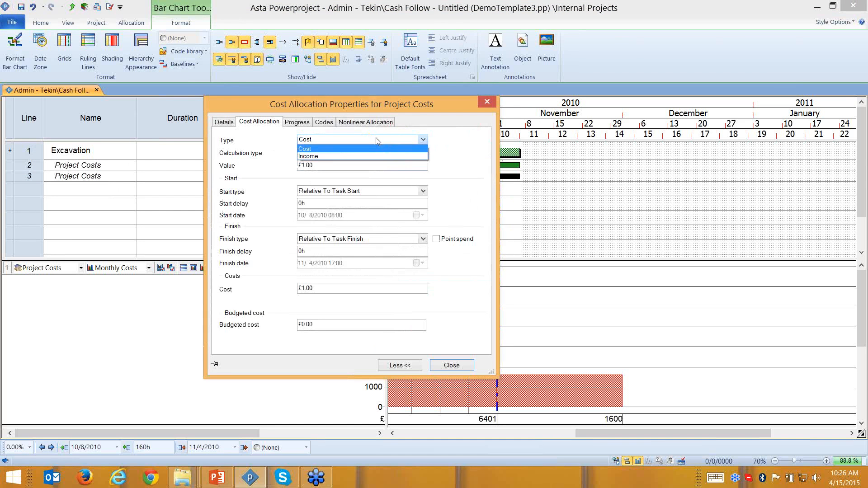
left_click(331, 155)
left_click(335, 154)
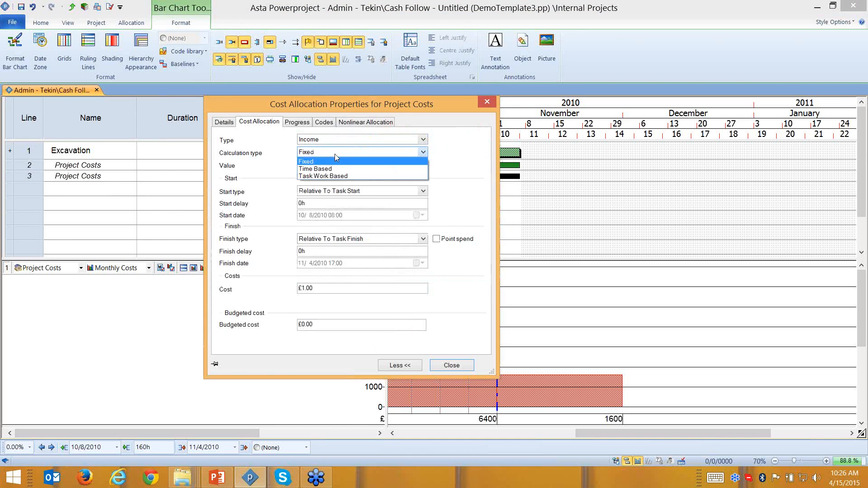
left_click(323, 176)
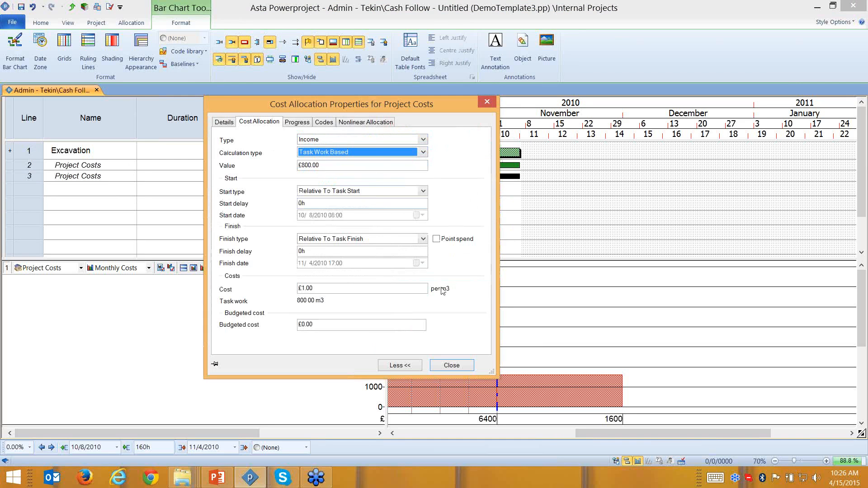
- Enter the £15 per m3 rate, then expand the Project Costs categories for row 3's name
left_click_drag(425, 289, 248, 293)
type("15")
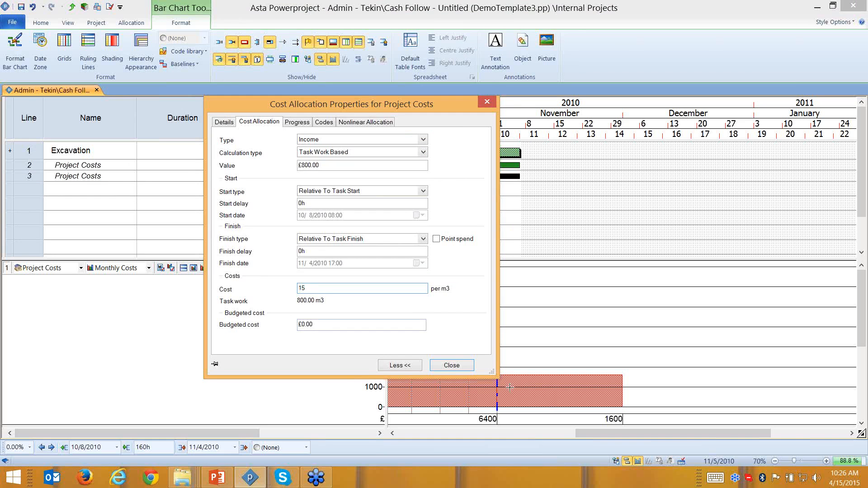
left_click(450, 366)
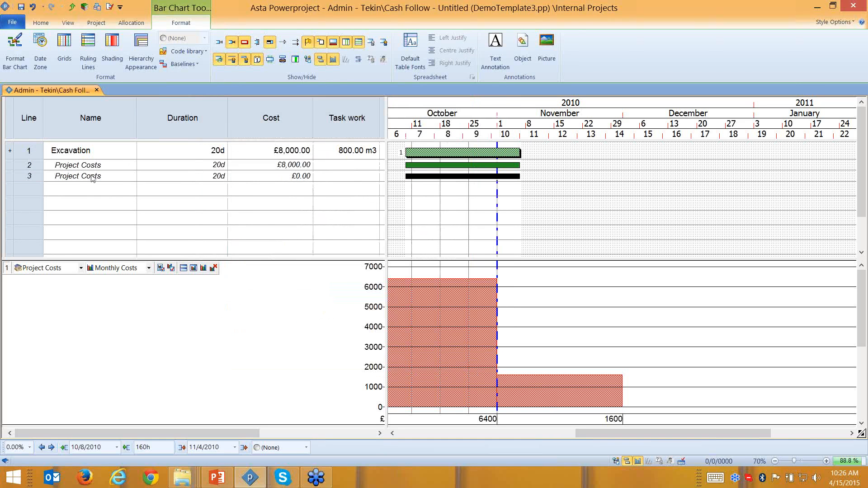
left_click(107, 178)
left_click(54, 209)
left_click(52, 209)
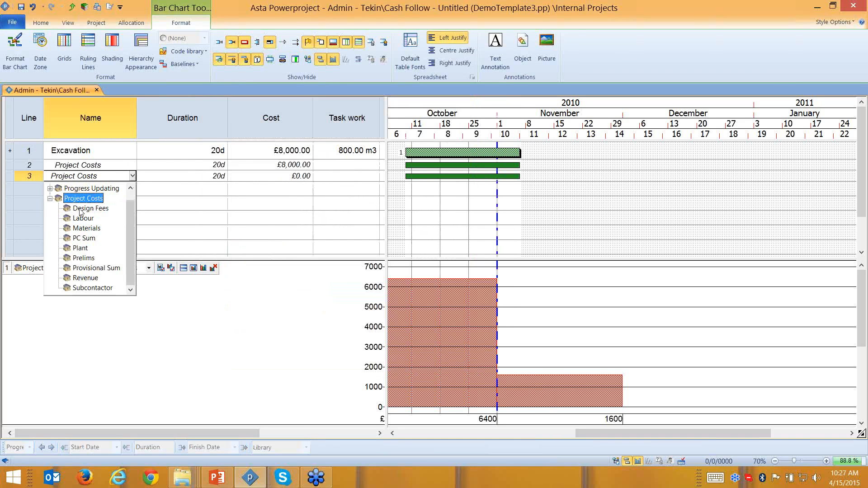
- Assign the Revenue category to the row 3 allocation and review its properties
left_click(102, 278)
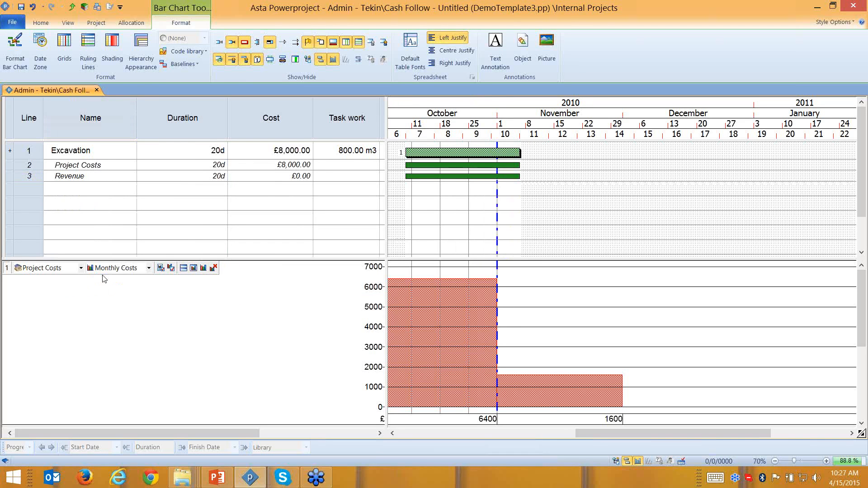
double_click(453, 177)
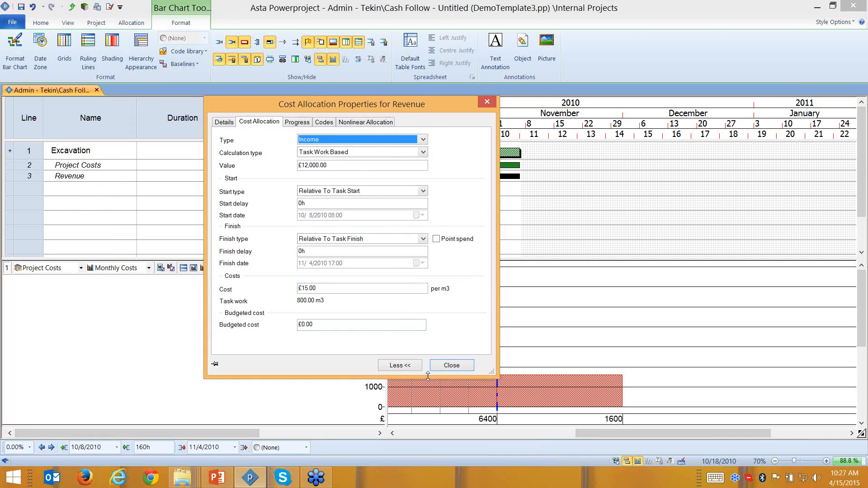
left_click(451, 365)
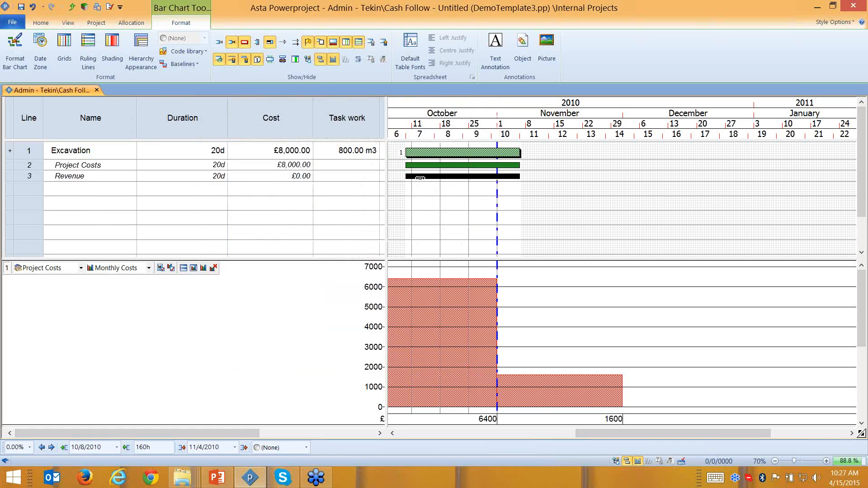
double_click(417, 177)
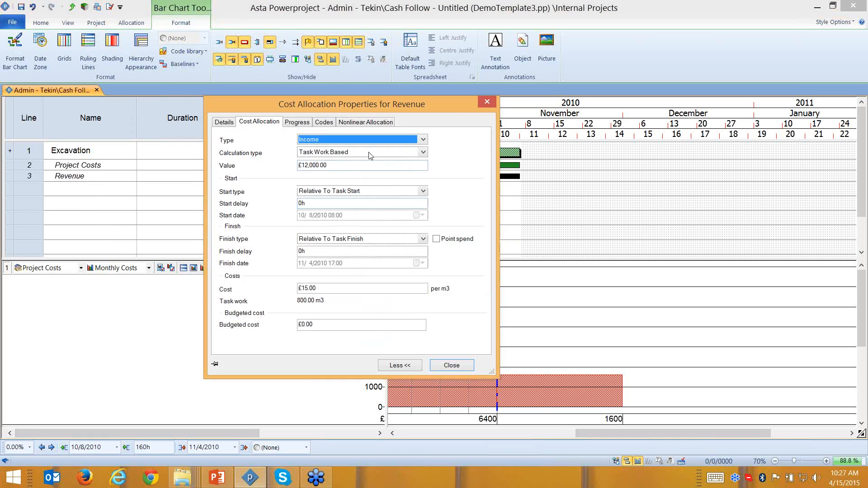
left_click(487, 102)
- Delete the Revenue allocation line from under Excavation
left_click(88, 179)
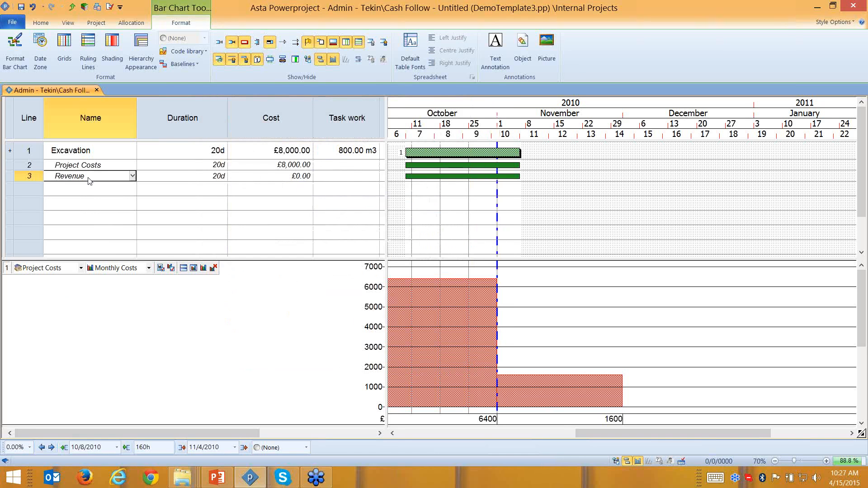
left_click(36, 177)
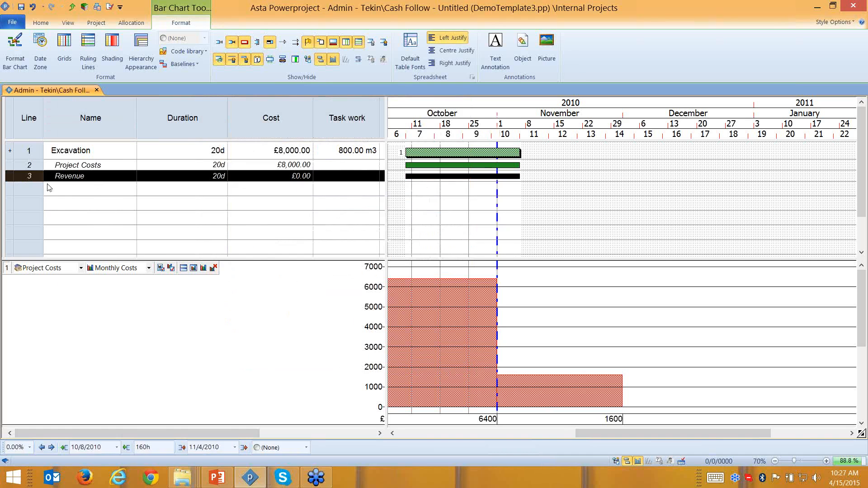
key("Delete")
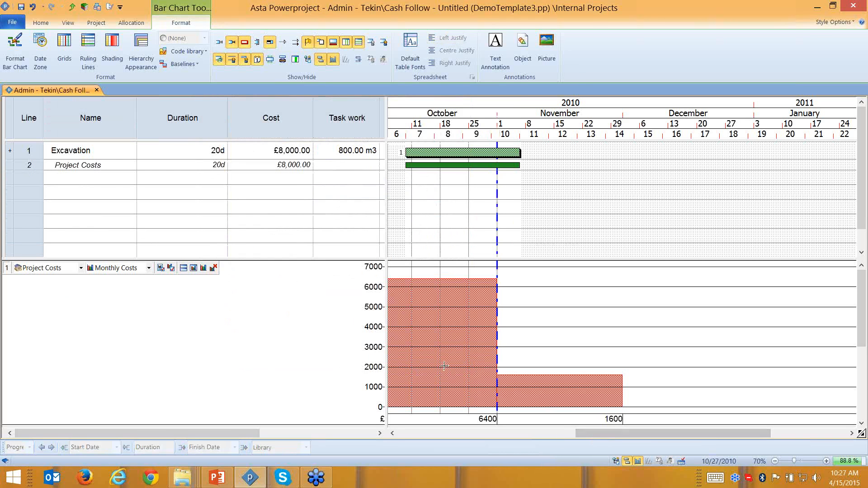
- Add another Project Costs allocation to Excavation as Task Work Based Income at 15 per m3
left_click_drag(441, 366, 466, 153)
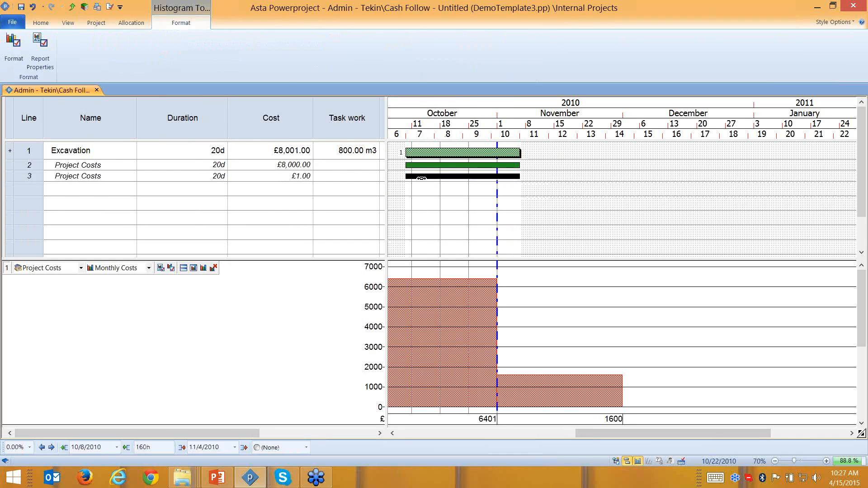
left_click(420, 178)
double_click(420, 178)
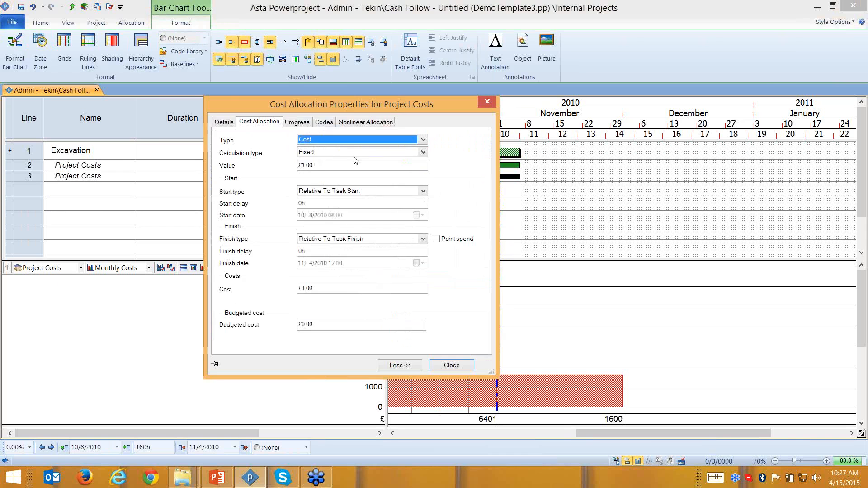
left_click(356, 152)
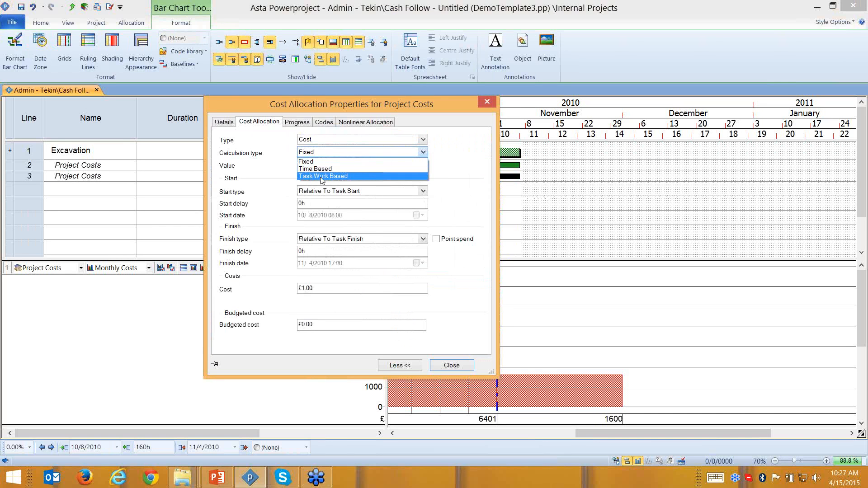
left_click(322, 177)
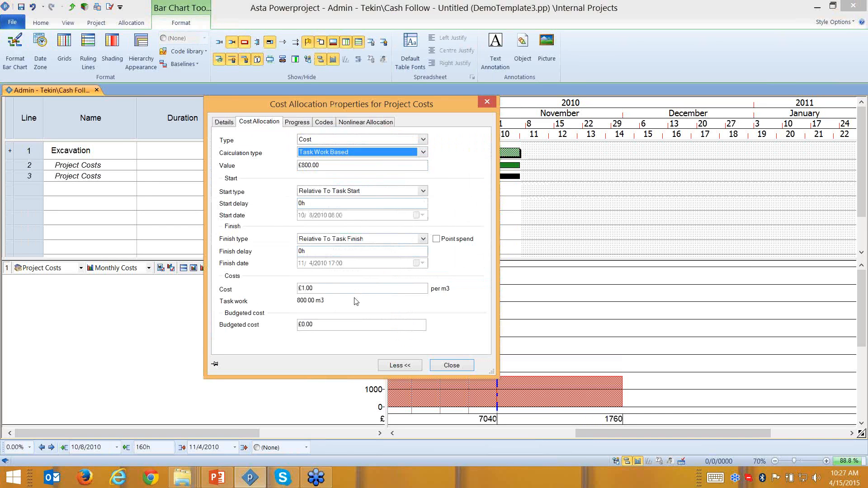
left_click(353, 140)
left_click(308, 152)
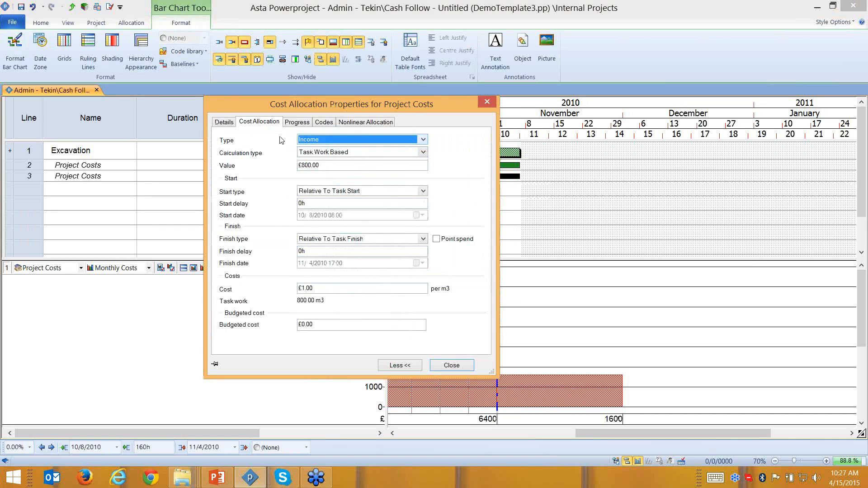
double_click(318, 288)
type("1")
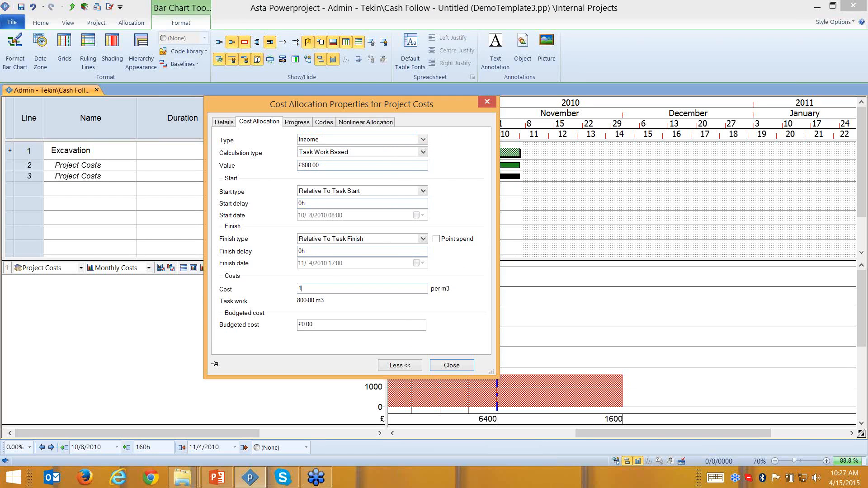
type("5")
left_click(451, 365)
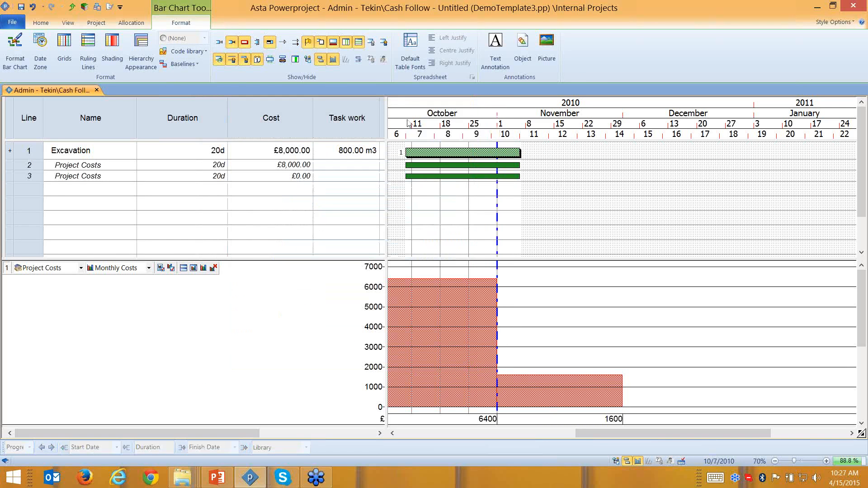
- Place the Income and Net columns right after Cost, then hide Excavation's allocation rows
left_click_drag(385, 109, 475, 108)
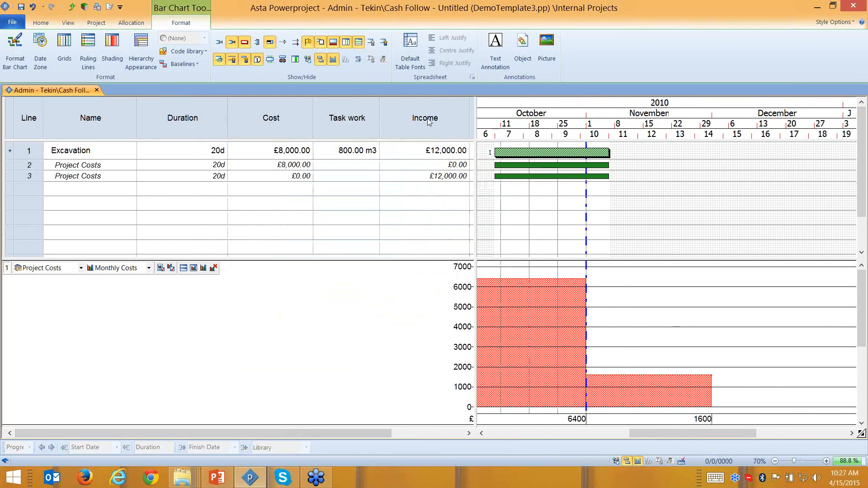
left_click(406, 102)
left_click_drag(406, 102, 369, 104)
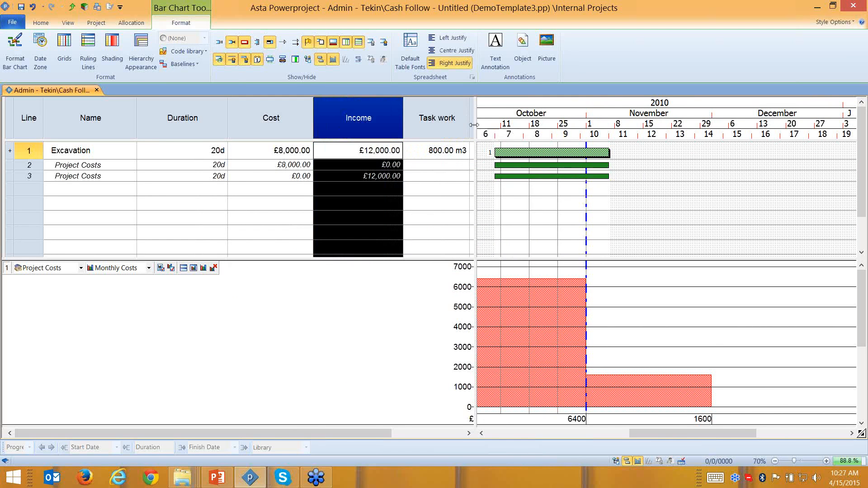
left_click_drag(475, 125, 614, 125)
left_click_drag(513, 115, 422, 119)
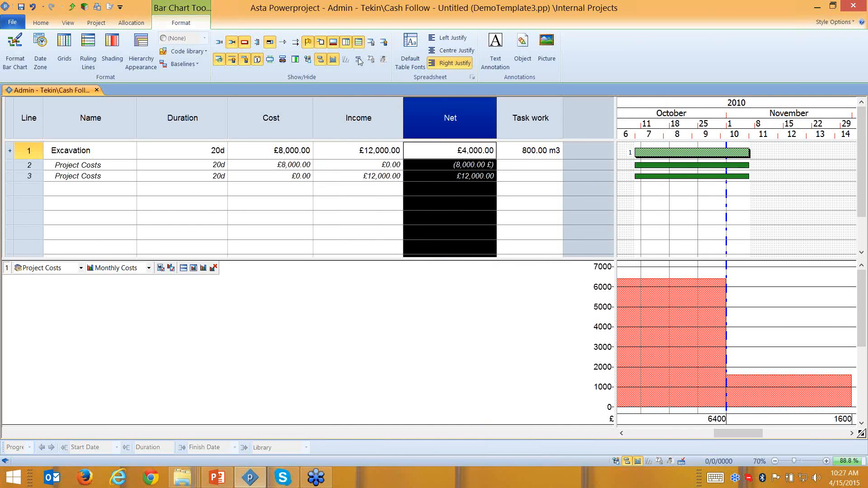
left_click(219, 60)
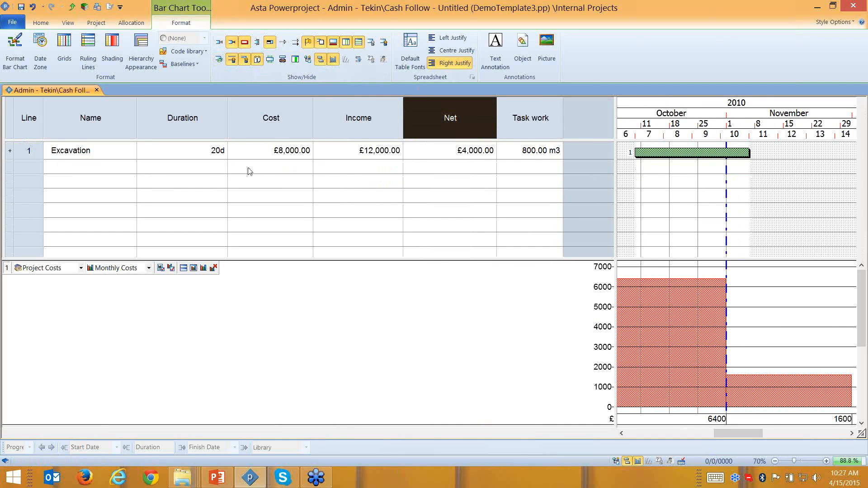
- Change Excavation's task work to 750 m3
left_click(531, 151)
left_click(533, 151)
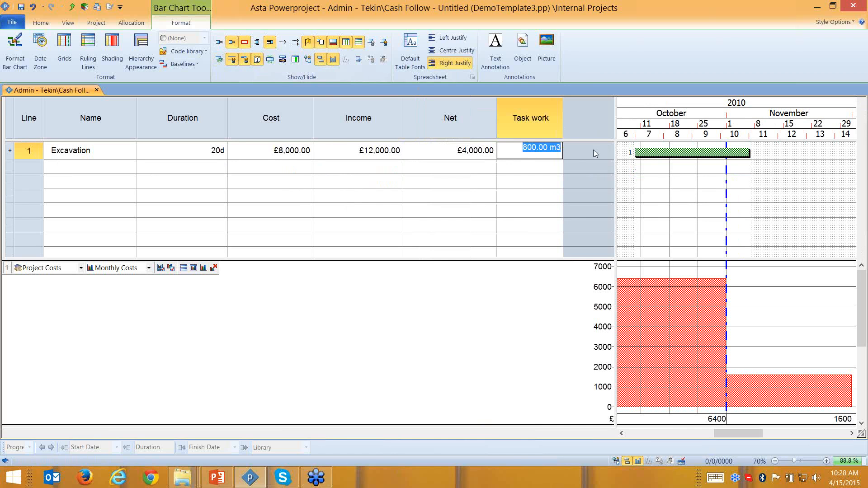
left_click(267, 117)
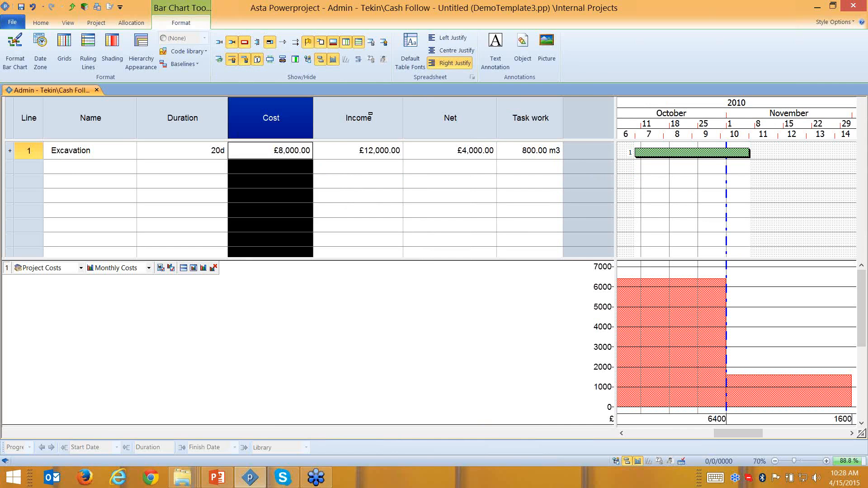
left_click(370, 115)
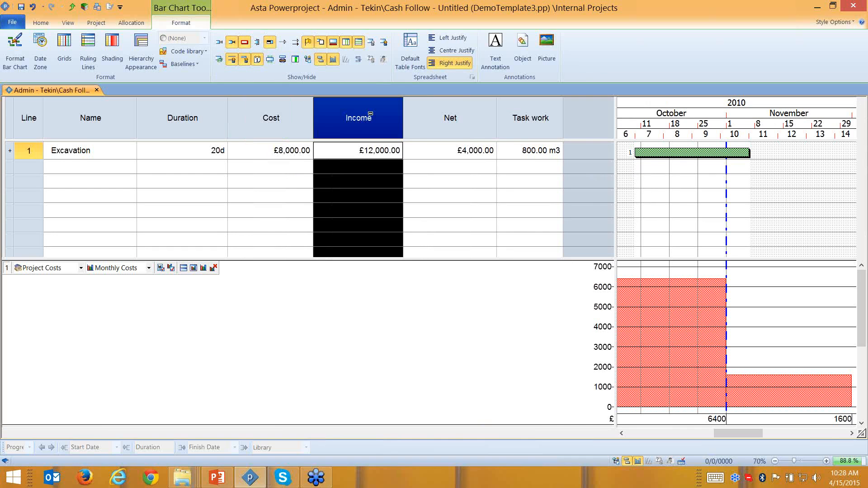
left_click(472, 116)
left_click(513, 154)
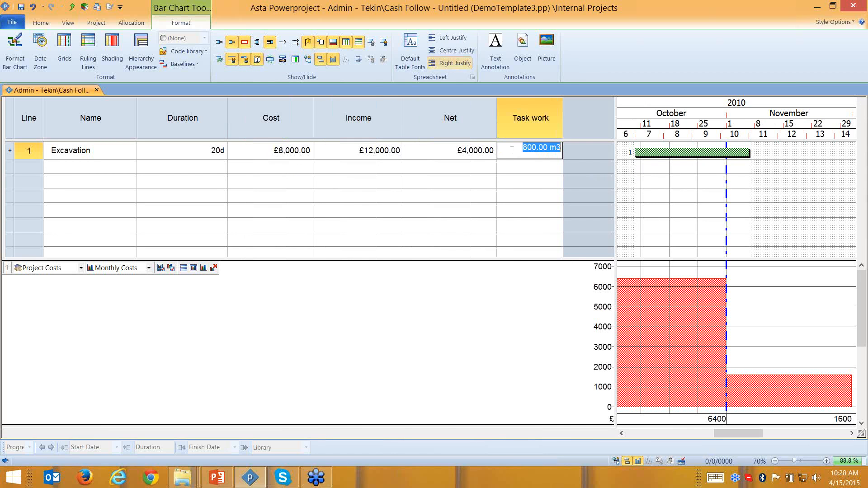
type("7")
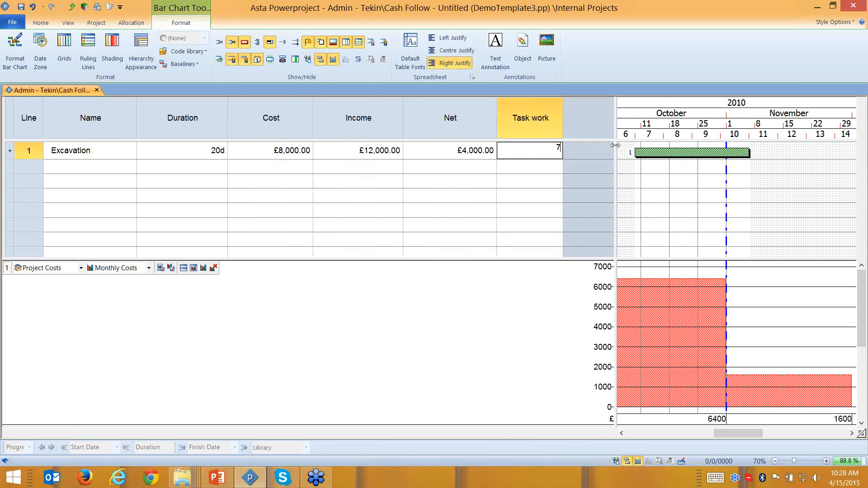
type("50")
key("Return")
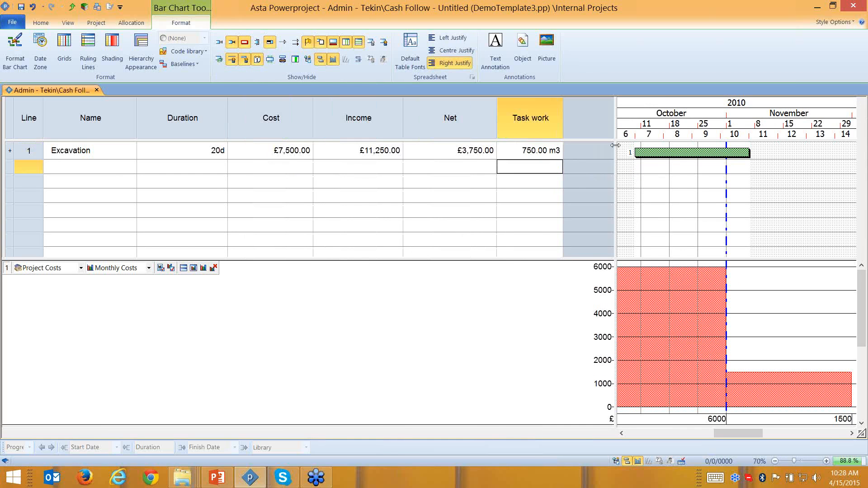
- Compare the recalculated Cost £7,500, Income £11,250, Net £3,750 and Task work columns
left_click(294, 124)
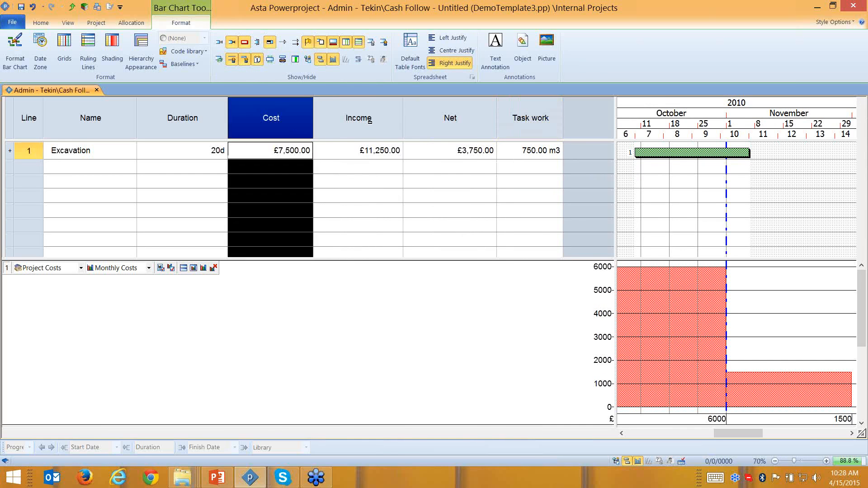
left_click(370, 123)
left_click(450, 123)
left_click(543, 124)
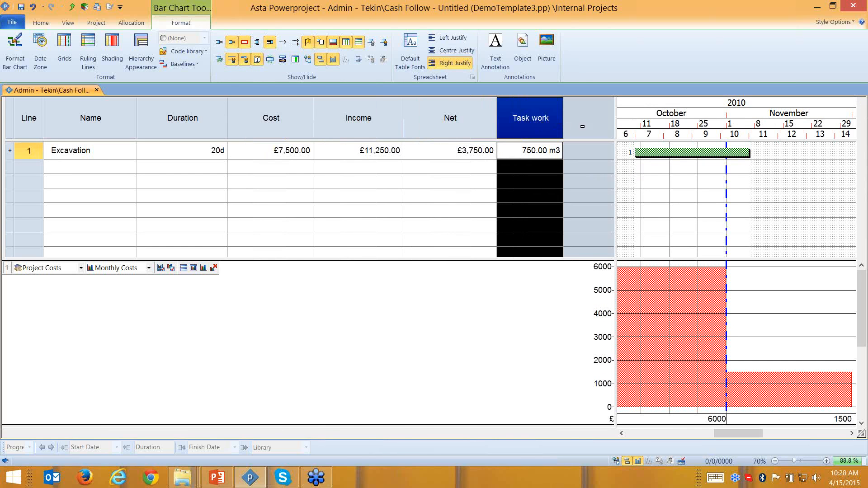
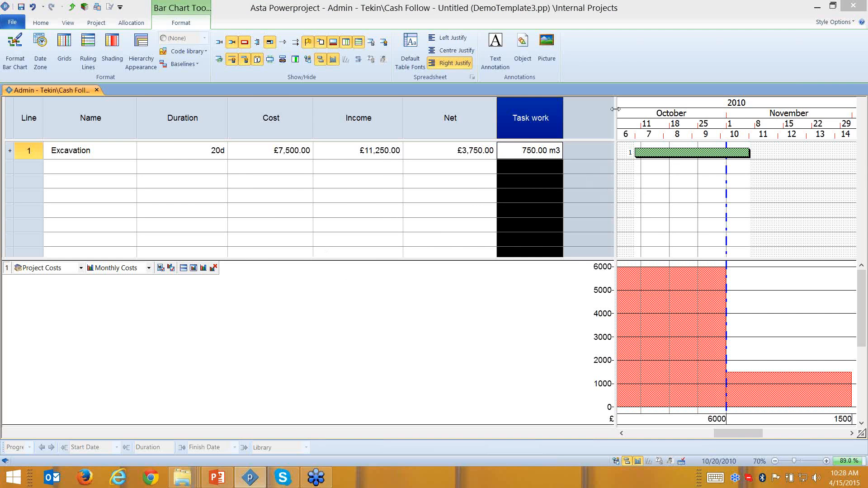
- Change Excavation's task work to 800 m3, recalculating cost £8,000, income £12,000 and net £4,000
left_click(528, 151)
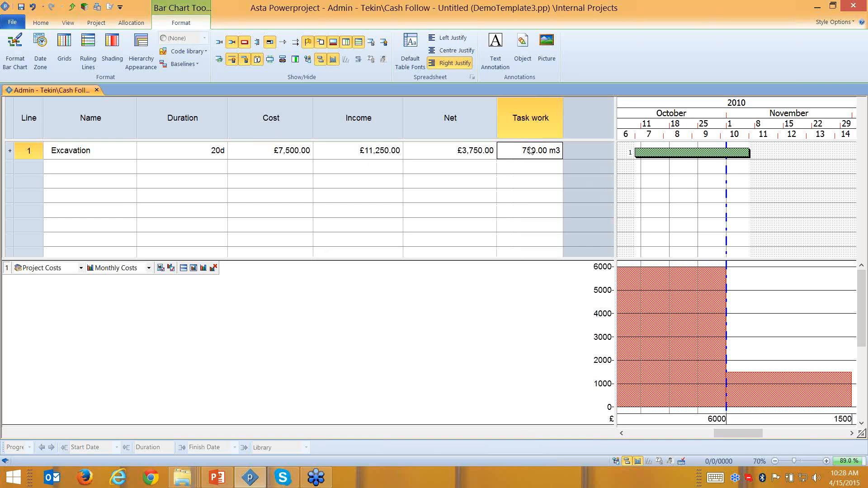
left_click(365, 125)
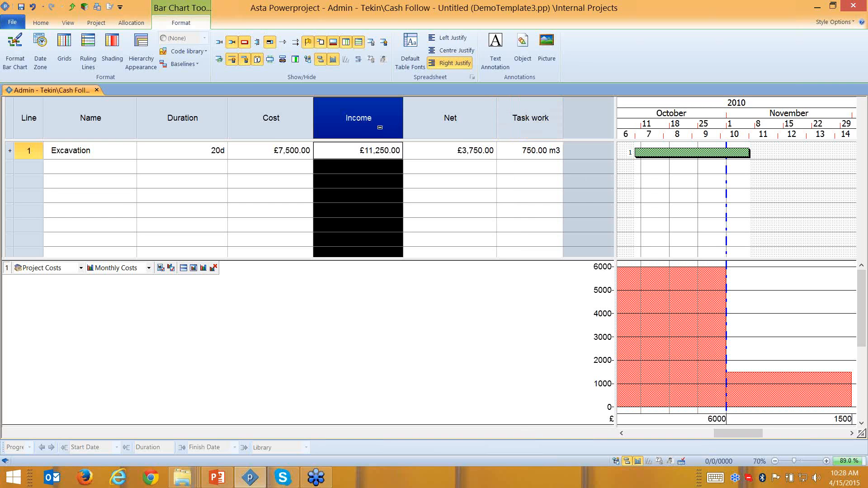
left_click(527, 151)
left_click_drag(523, 149, 633, 129)
type("800")
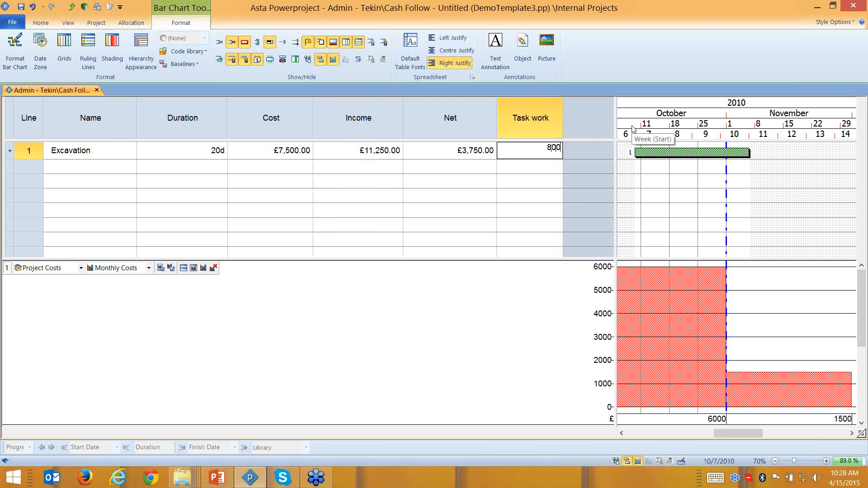
key("Return")
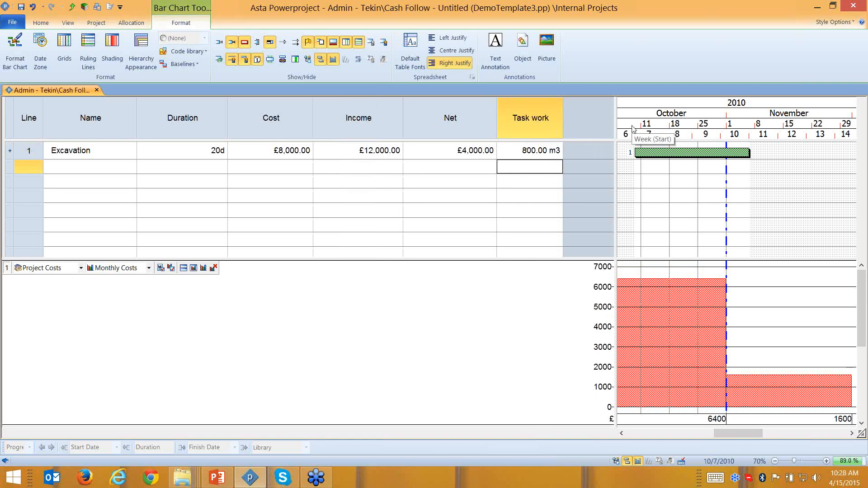
left_click(379, 118)
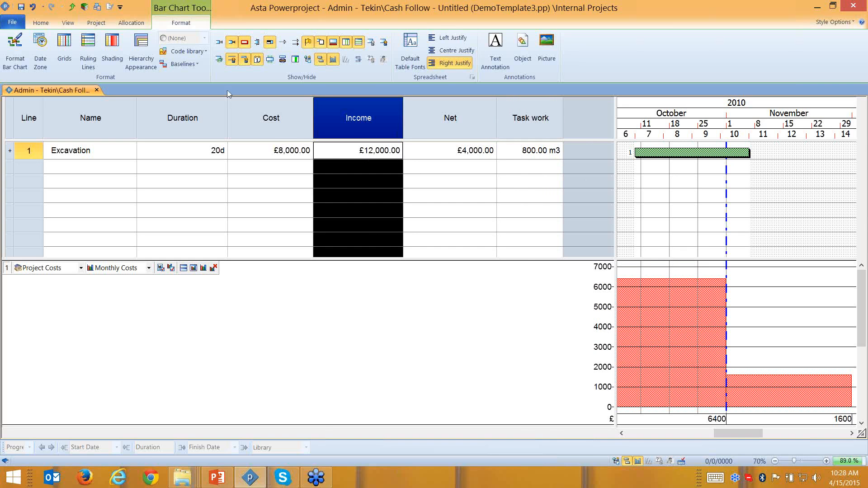
- Show Excavation's allocation lines and confirm the income allocation stays Task Work Based
left_click(220, 61)
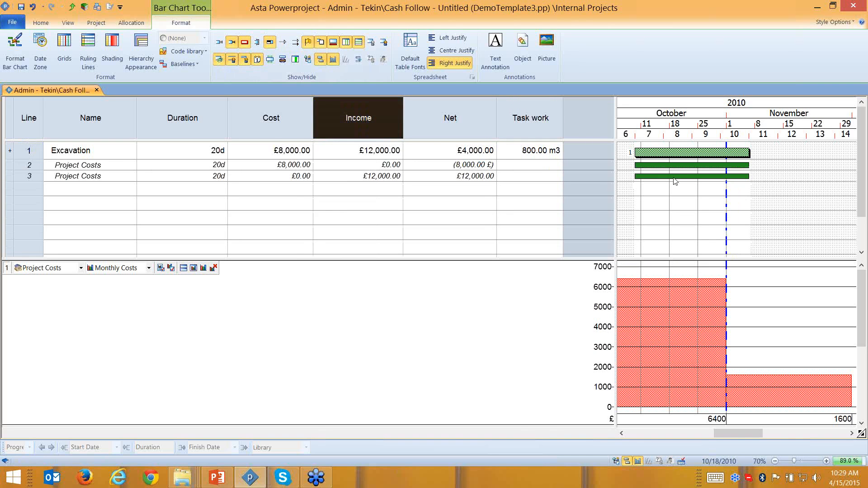
double_click(674, 176)
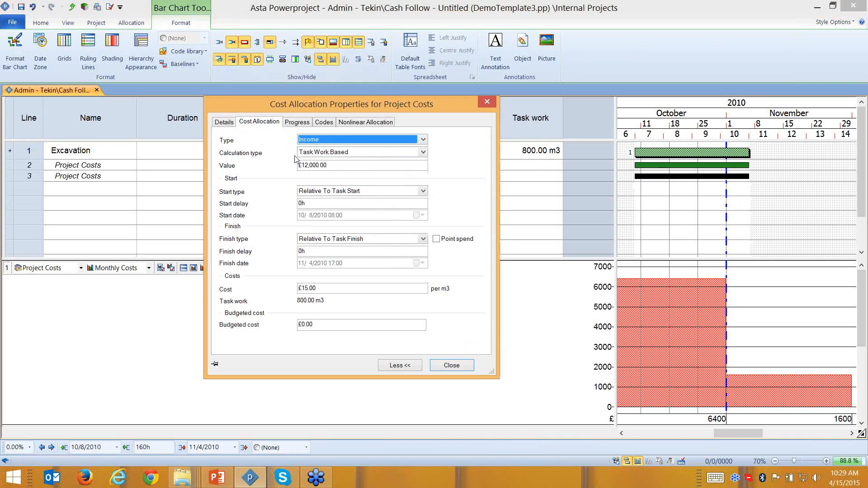
left_click(423, 153)
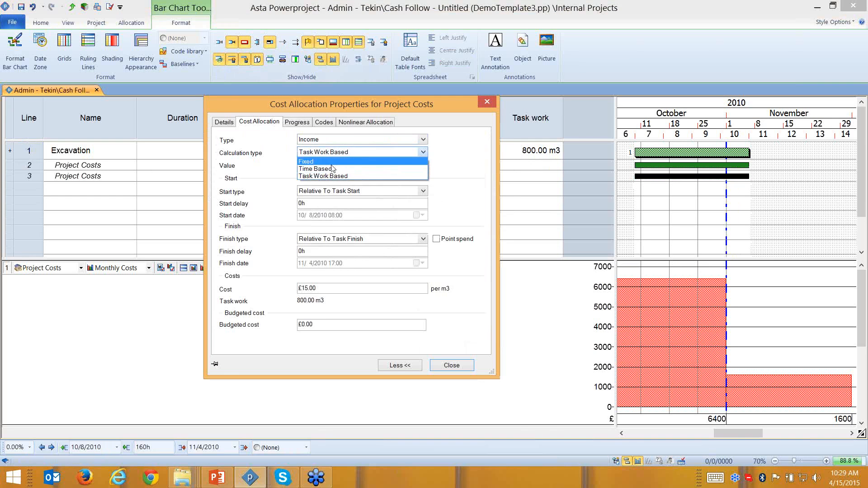
left_click(326, 169)
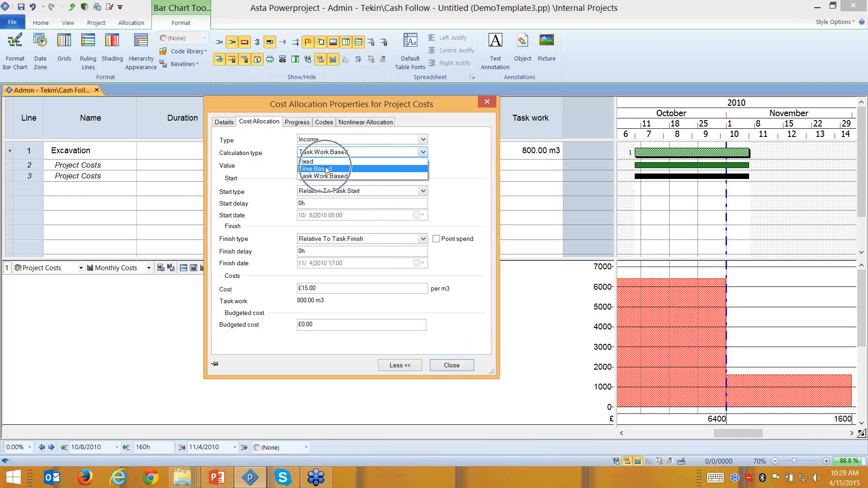
key("ctrl")
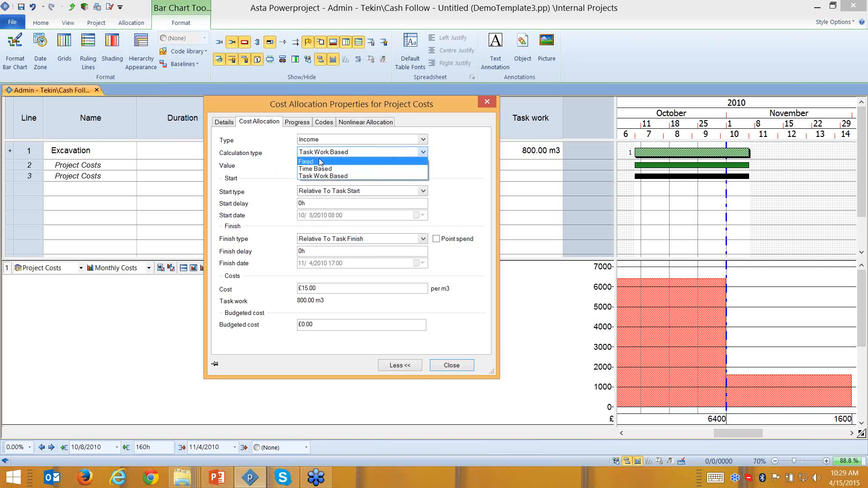
left_click(488, 103)
left_click(488, 104)
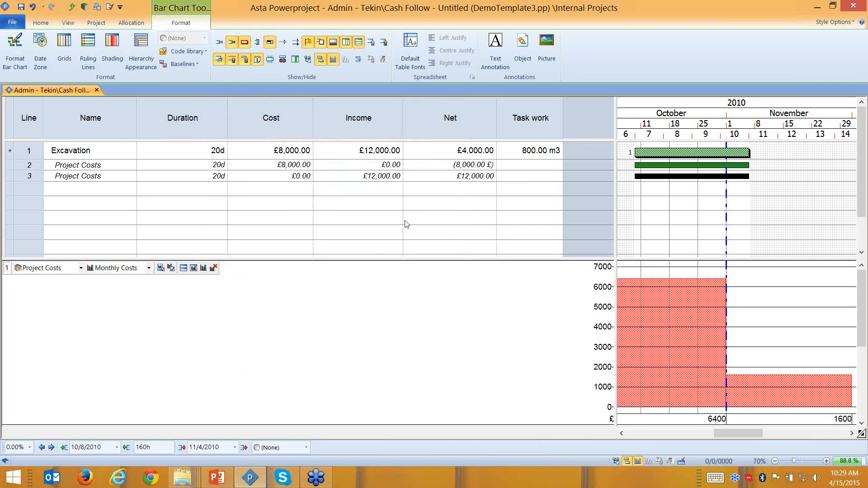
- Format the income allocation's Income cell as Euro currency
right_click(366, 179)
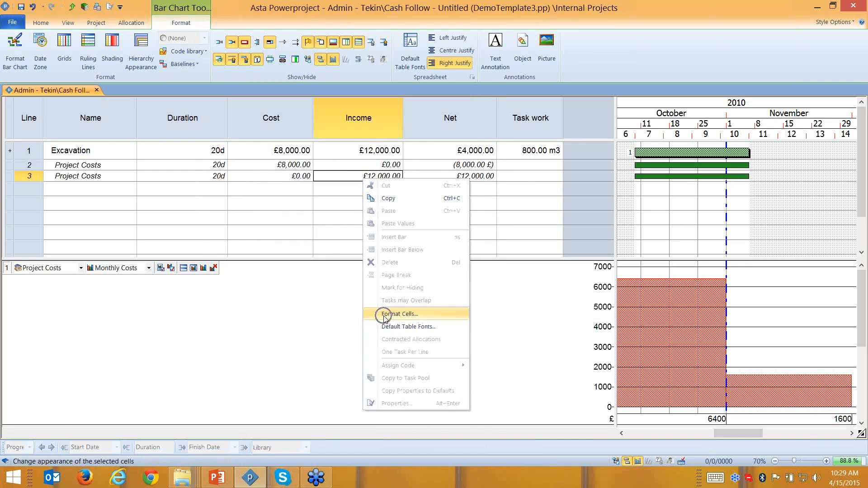
left_click(385, 316)
left_click(347, 184)
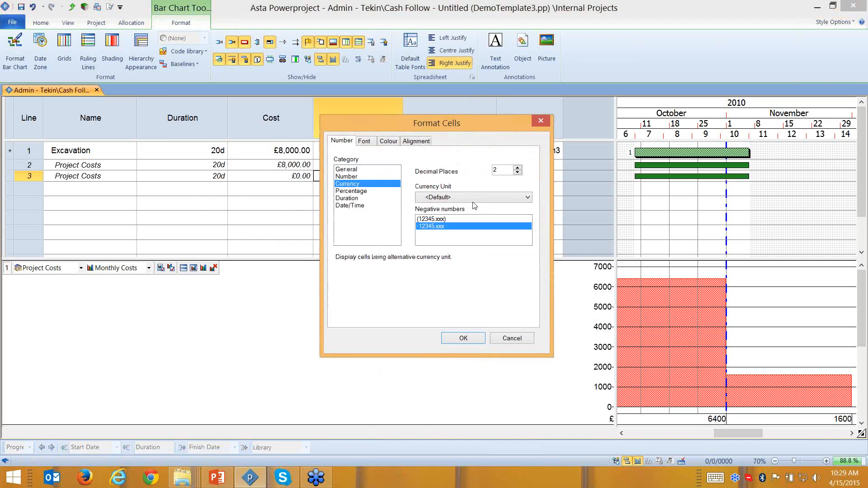
left_click(485, 199)
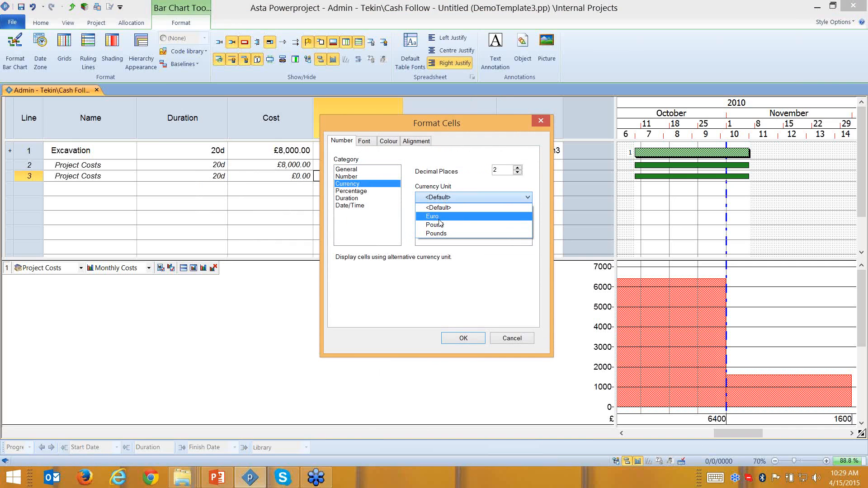
left_click(473, 220)
left_click(464, 339)
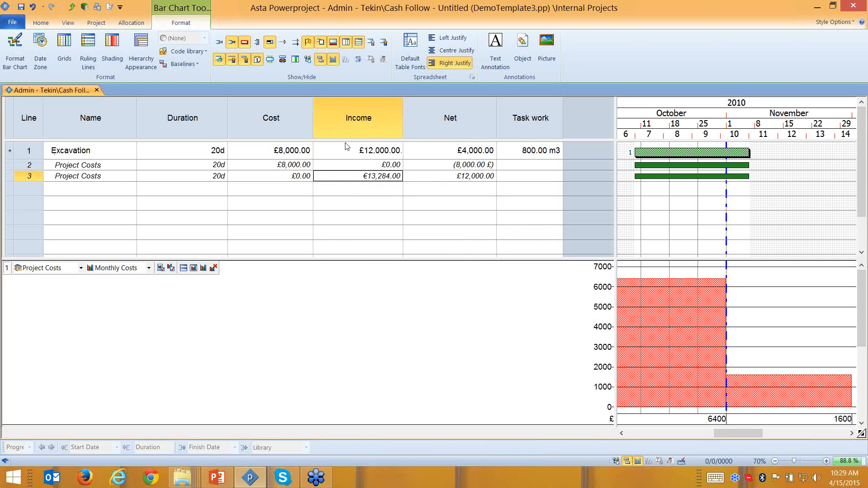
- Format Excavation's Income cell as Pound currency
left_click(375, 153)
right_click(375, 151)
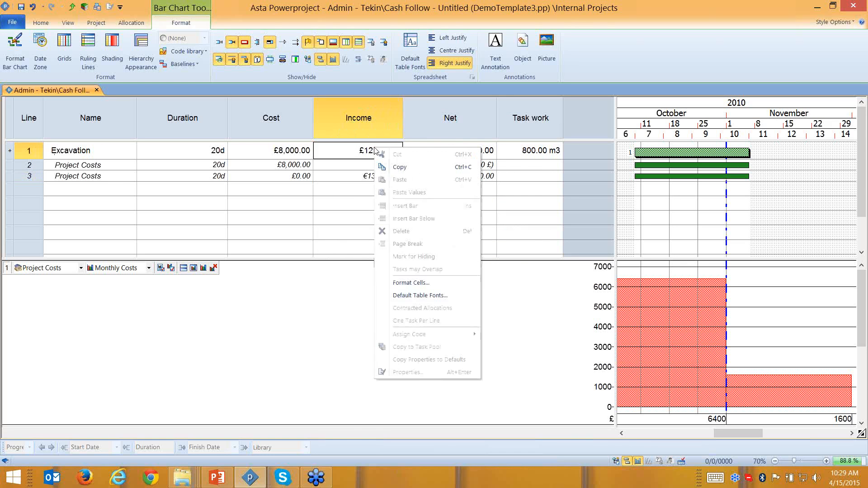
left_click(404, 283)
left_click(354, 184)
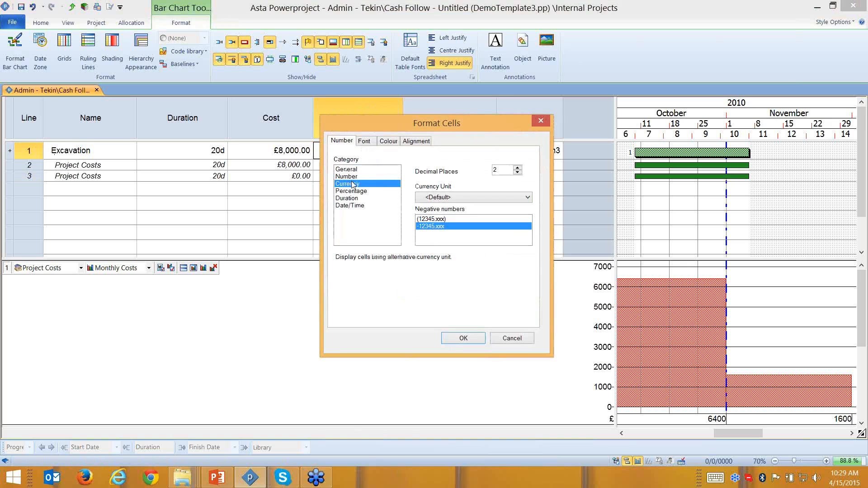
left_click(445, 197)
left_click(445, 225)
left_click(464, 339)
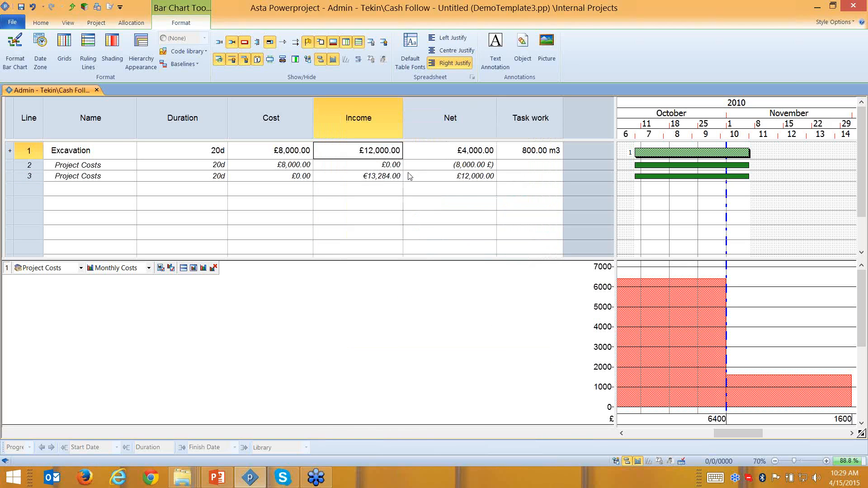
- Switch Excavation's Income cell to Euro, showing €13,284.00, and compare its cost, income and net
right_click(378, 153)
left_click(412, 292)
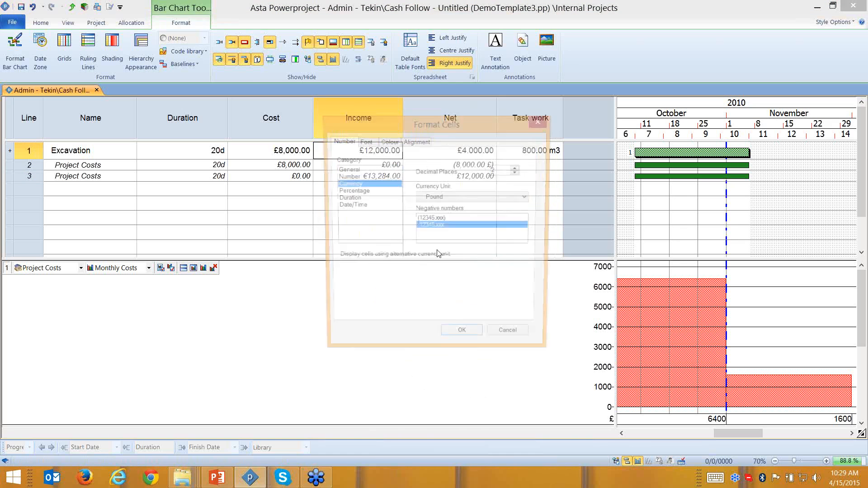
left_click(447, 197)
left_click(439, 215)
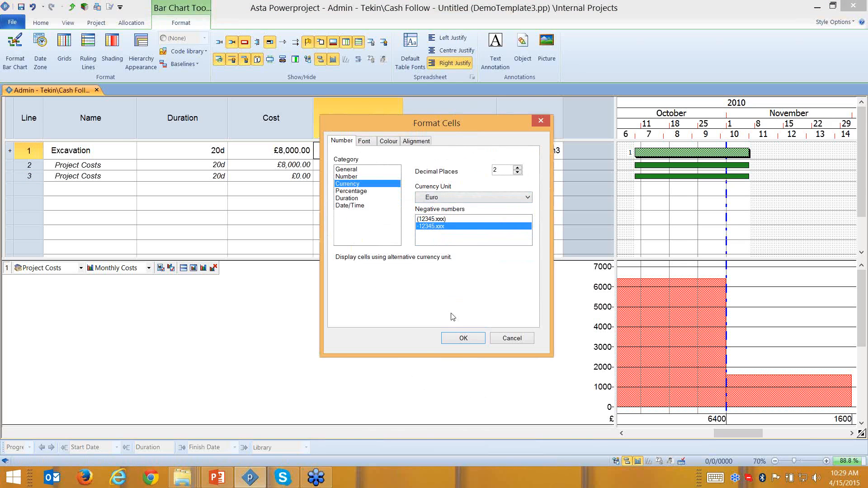
left_click(466, 339)
left_click(291, 151)
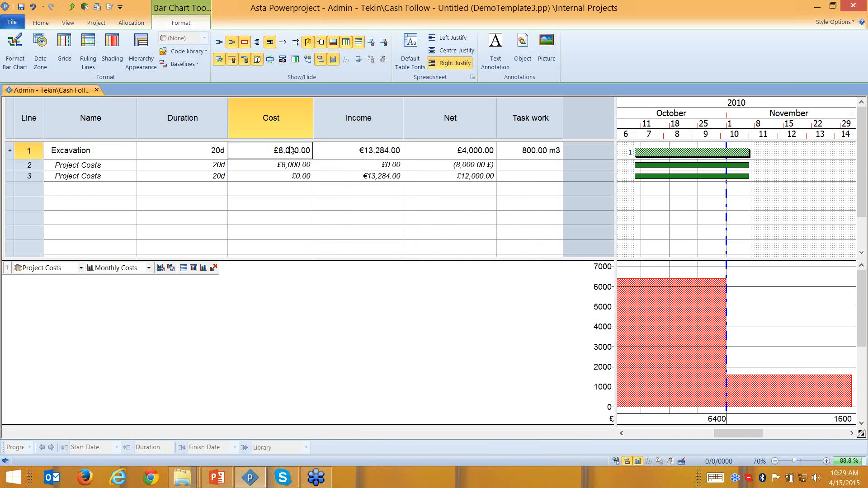
left_click(370, 154)
left_click(425, 156)
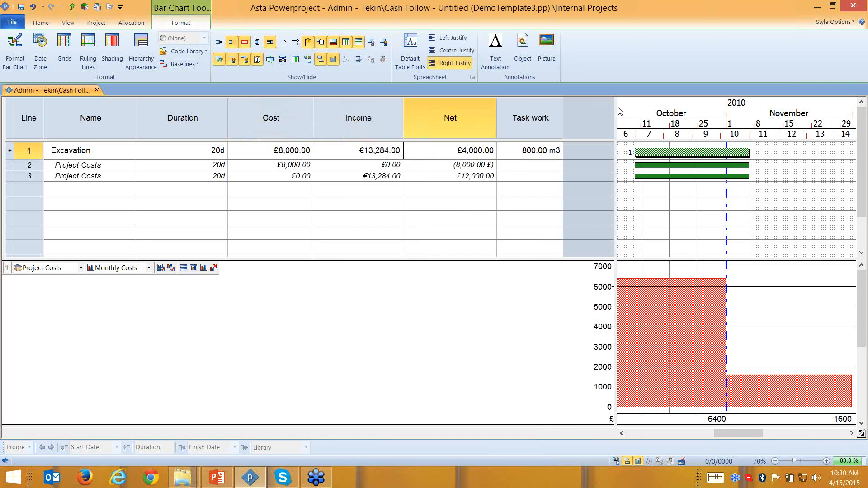
- Delete Excavation's two Project Costs allocation lines, zeroing its figures, and show the project tree
left_click_drag(615, 108, 566, 105)
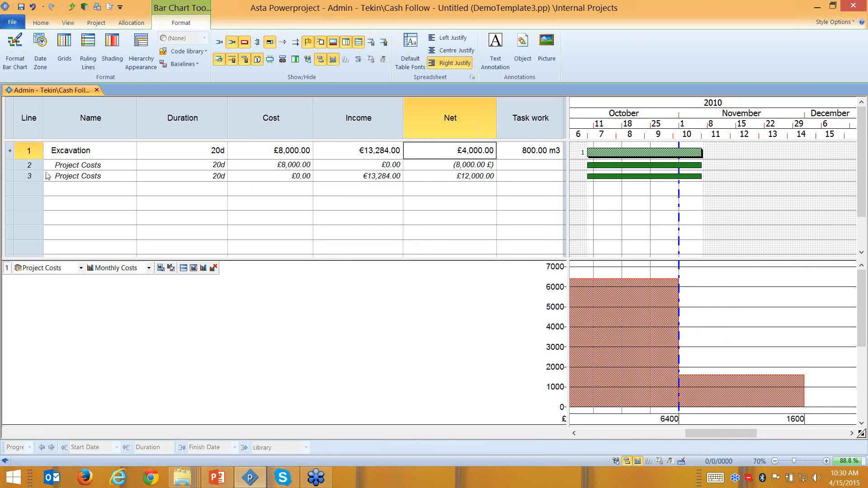
left_click_drag(33, 167, 34, 174)
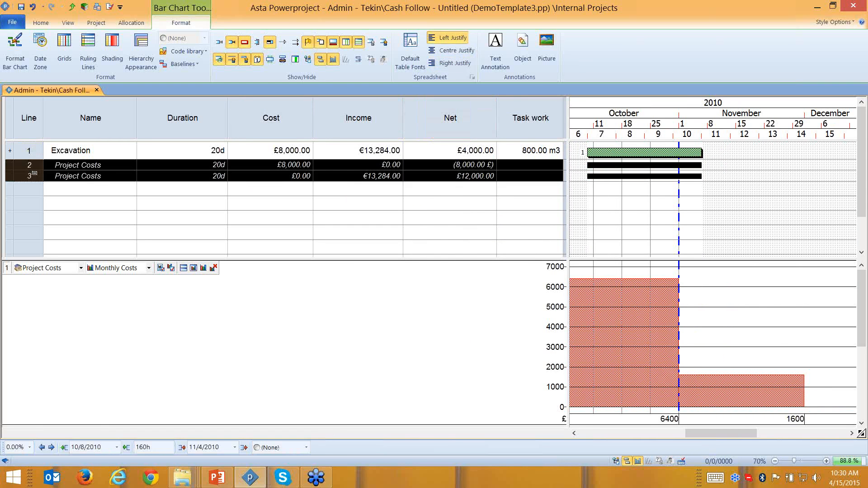
key("Delete")
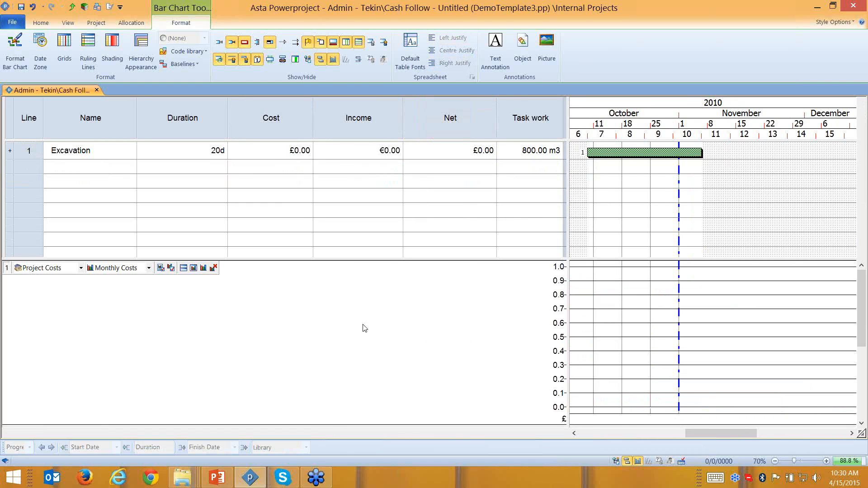
left_click(615, 460)
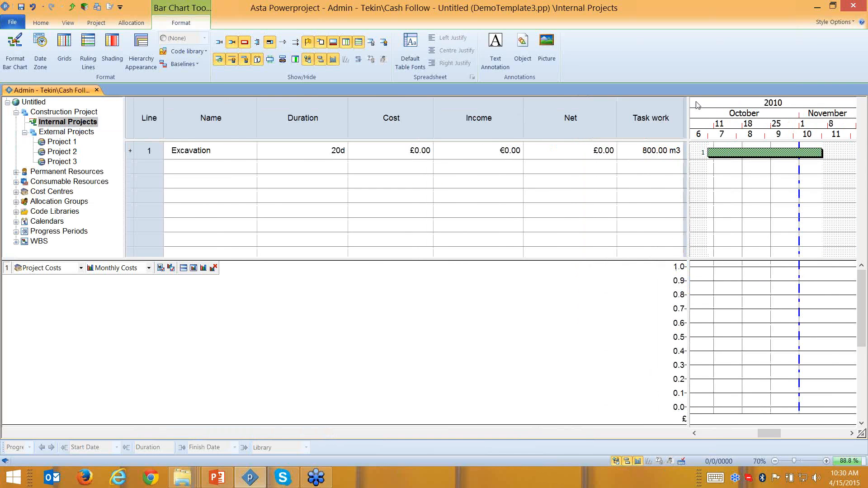
- Collapse Cost and Incomes and expand Project Costs in the Cost Centres tree
left_click_drag(686, 104, 667, 108)
left_click_drag(531, 121, 524, 120)
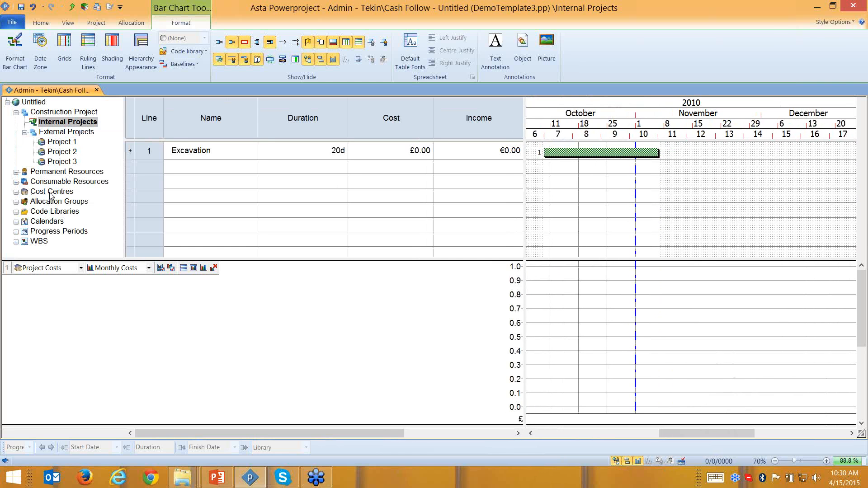
left_click(15, 192)
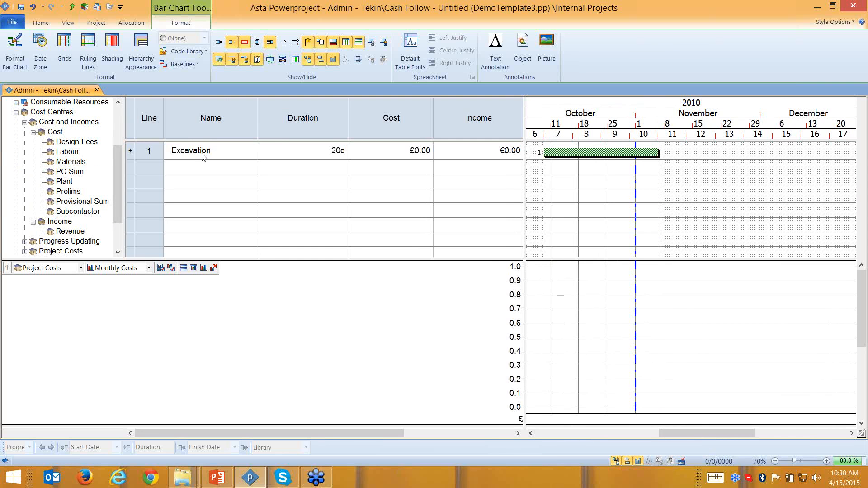
left_click(25, 121)
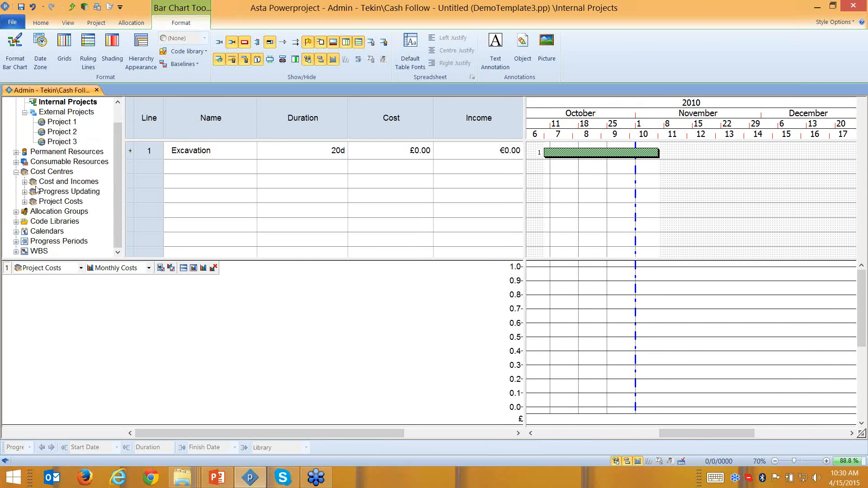
left_click(53, 185)
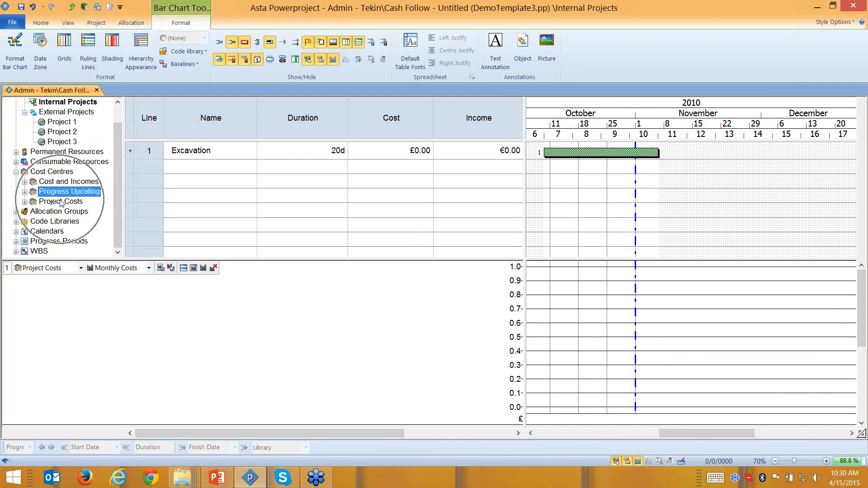
left_click(63, 202)
left_click(25, 202)
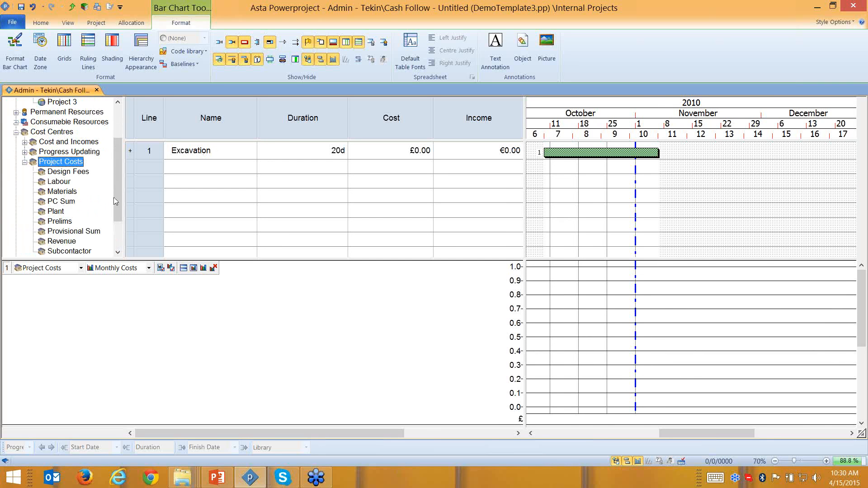
- Assign Design Fees to Excavation, adding a £1.00 allocation line
left_click_drag(114, 200, 116, 197)
left_click(63, 181)
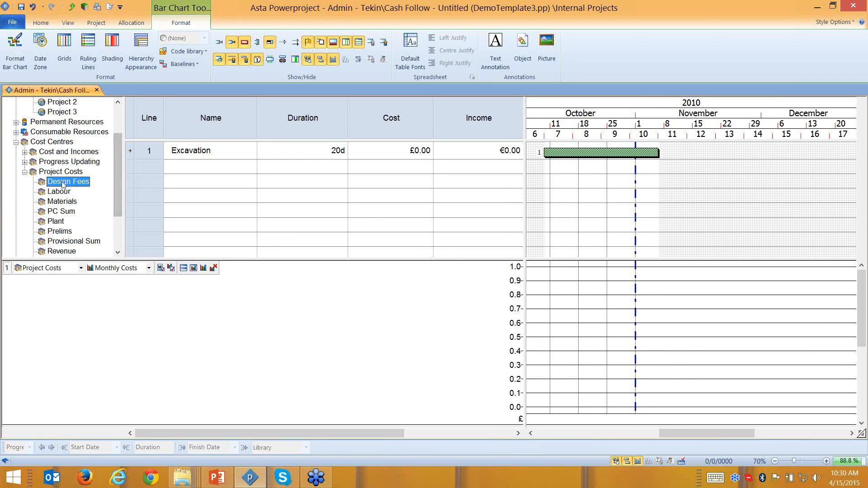
left_click_drag(63, 182, 576, 156)
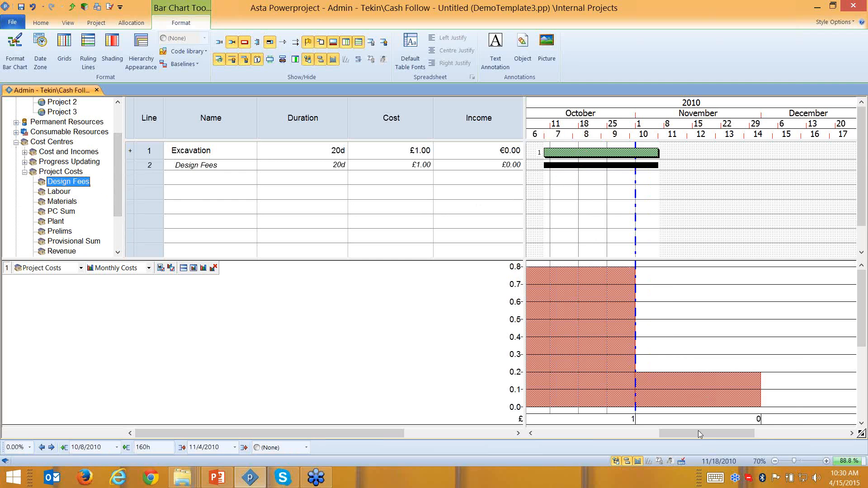
- Assign Labour, Materials, PC Sum, Plant and Revenue to Excavation, giving cost £4,001.00 and income £50,000.00
left_click_drag(697, 430, 688, 430)
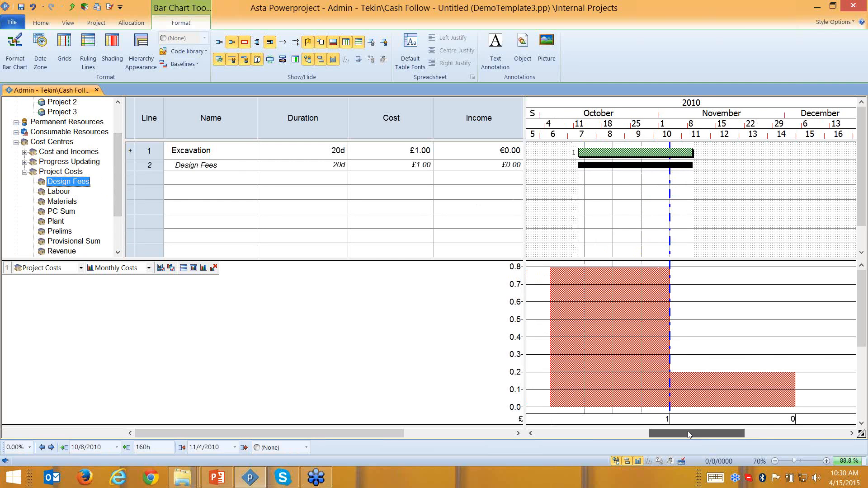
left_click(412, 167)
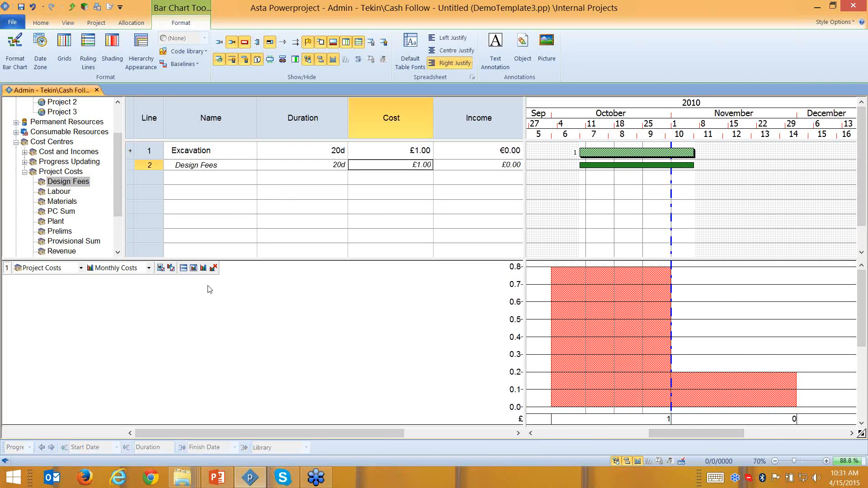
left_click_drag(58, 199, 592, 153)
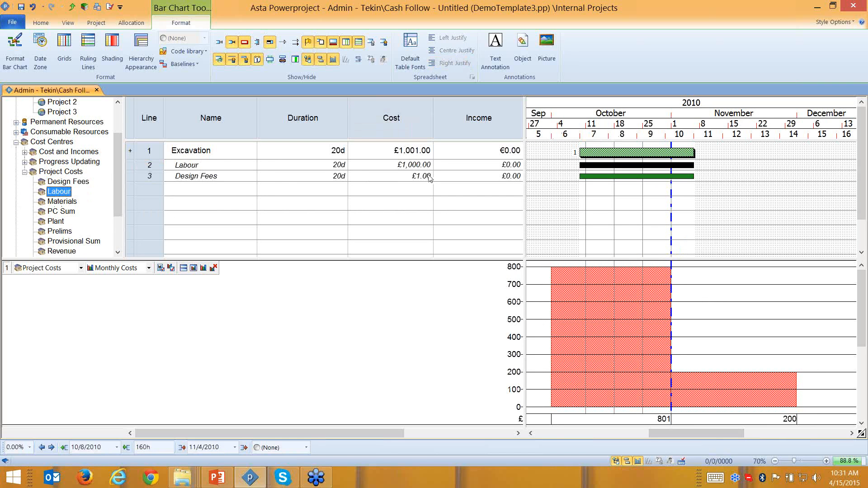
left_click_drag(61, 202, 607, 152)
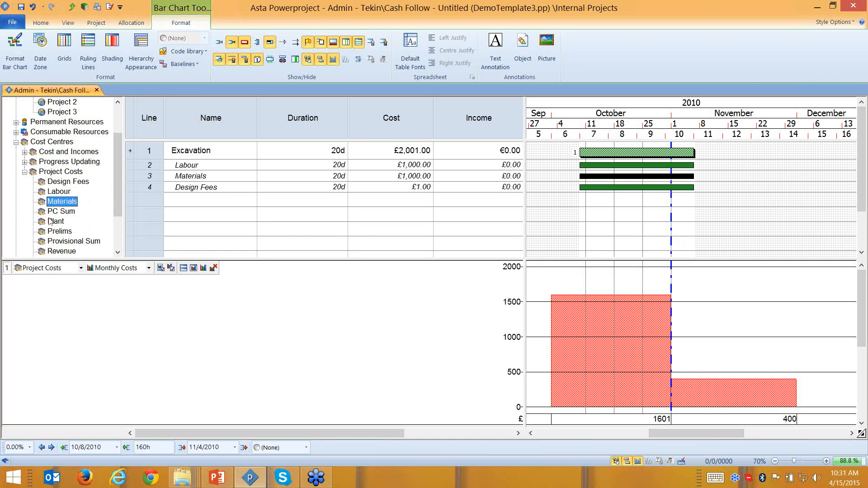
left_click_drag(53, 212, 603, 156)
left_click_drag(56, 223, 629, 153)
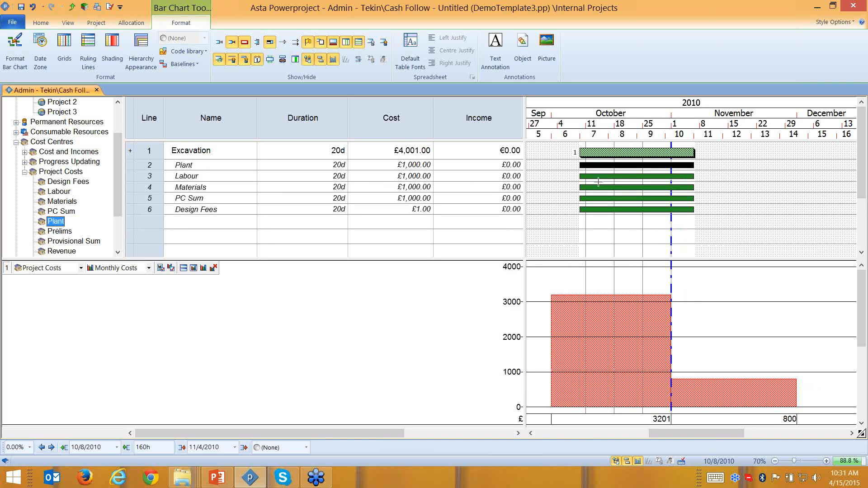
left_click_drag(72, 252, 632, 156)
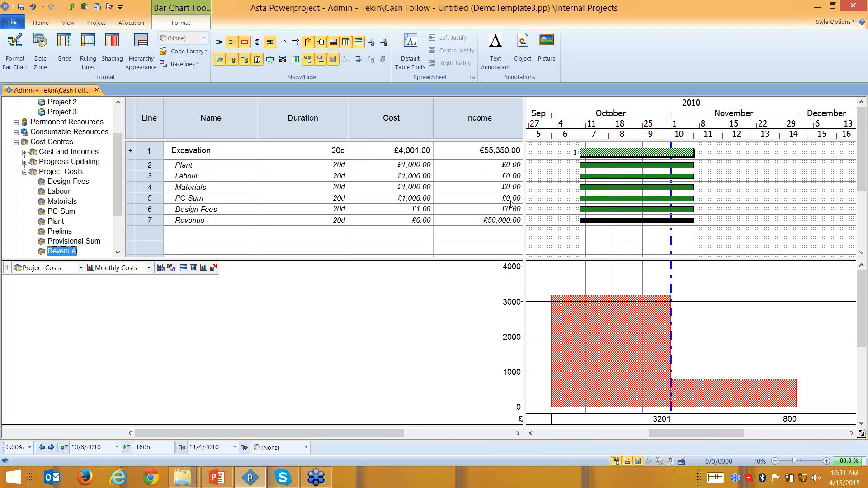
left_click(381, 124)
left_click(486, 124)
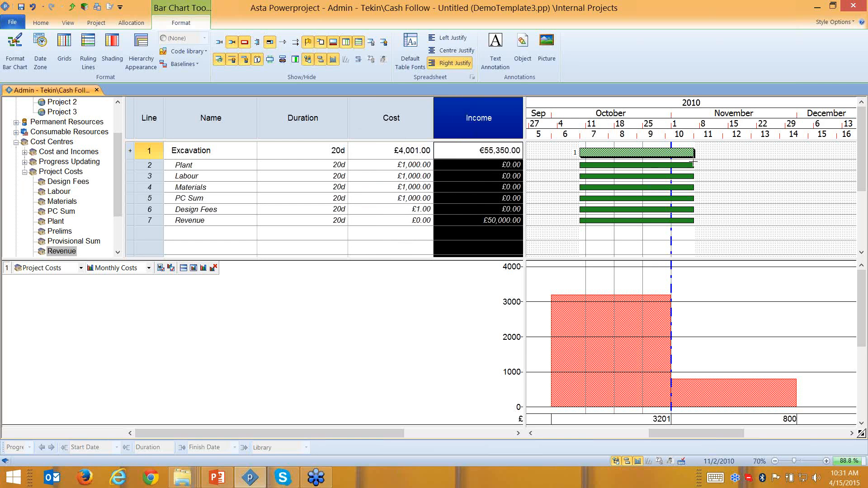
- Delete Excavation's cost assignments and add a 17-day task named Foundation below it
left_click_drag(149, 165, 150, 220)
key("Delete")
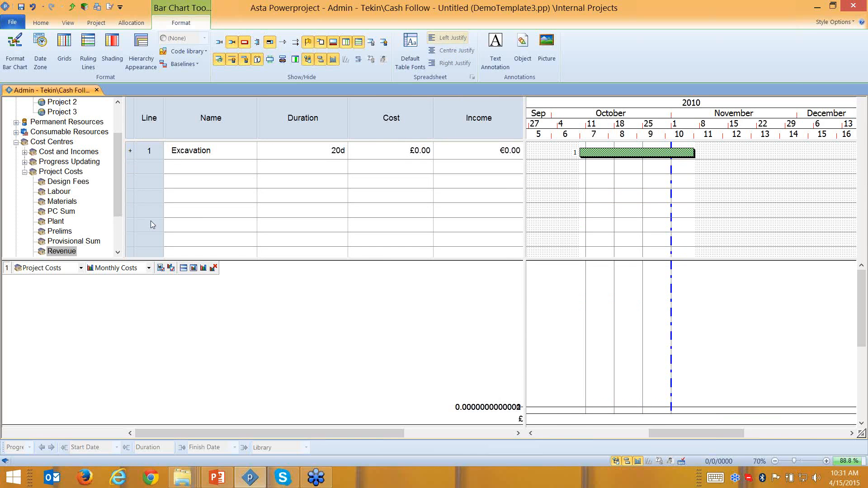
left_click_drag(635, 168, 729, 168)
left_click(230, 171)
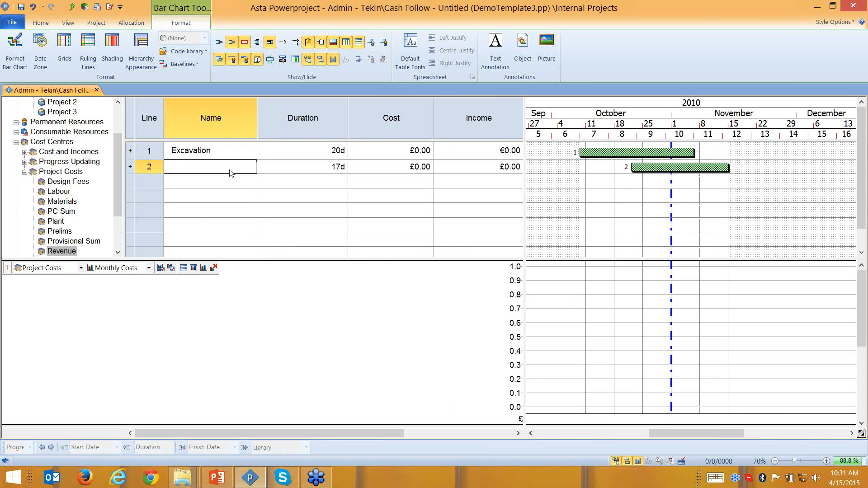
left_click(227, 170)
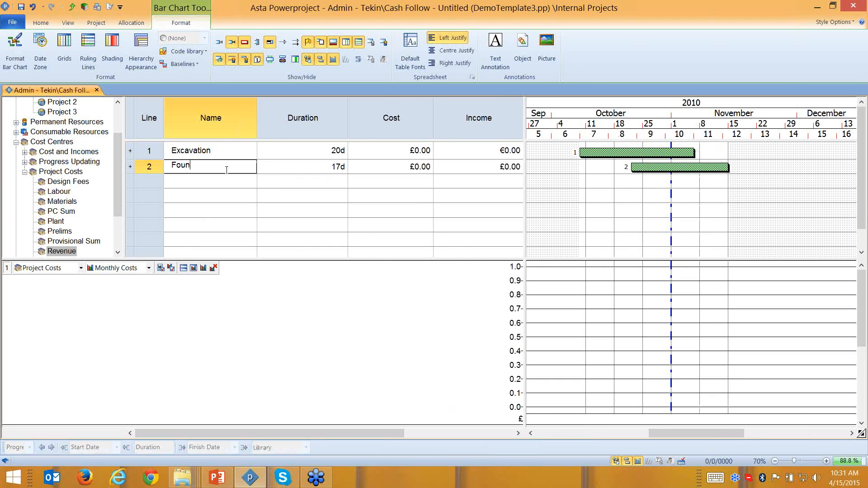
key("Return")
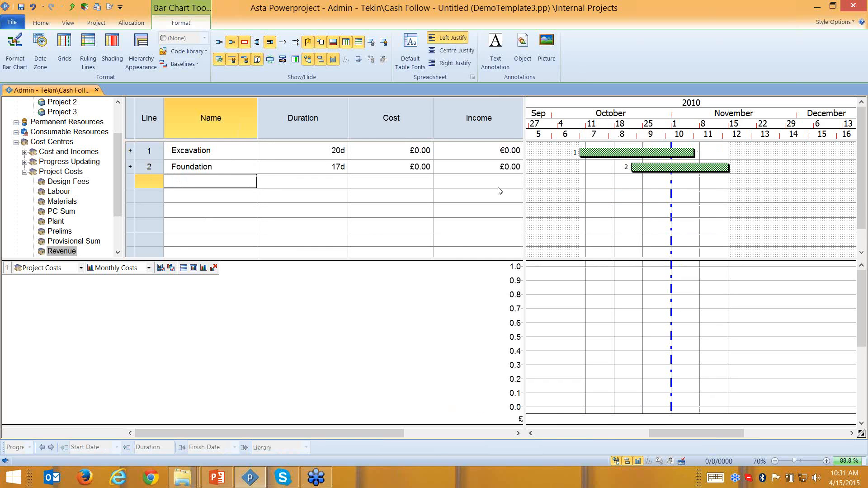
- Draw a 14-day task in the third row and begin naming it
left_click(611, 182)
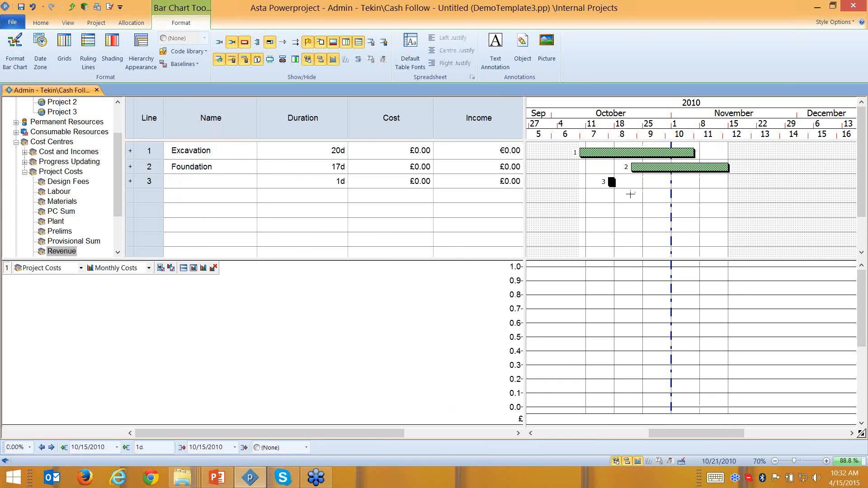
key("ctrl+z")
left_click_drag(671, 187, 752, 182)
left_click(207, 193)
left_click(207, 182)
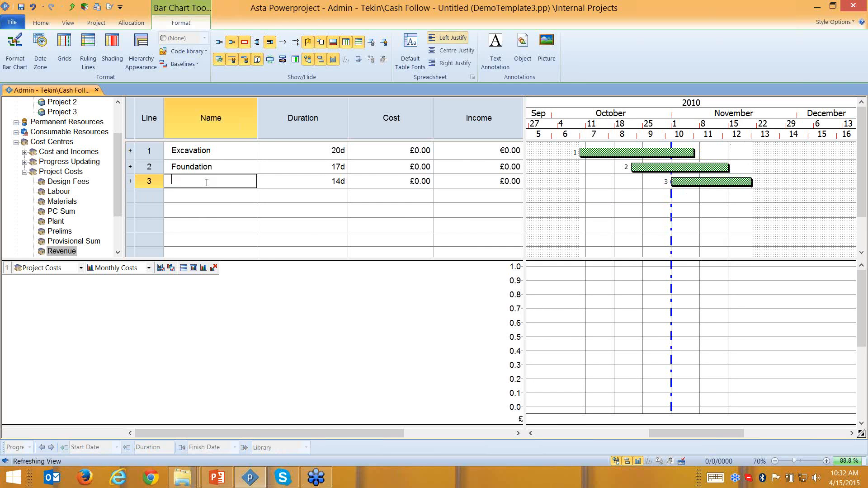
- Name the third task Wall and group Excavation, Foundation and Wall under a Construction summary
type("Wall")
key("Return")
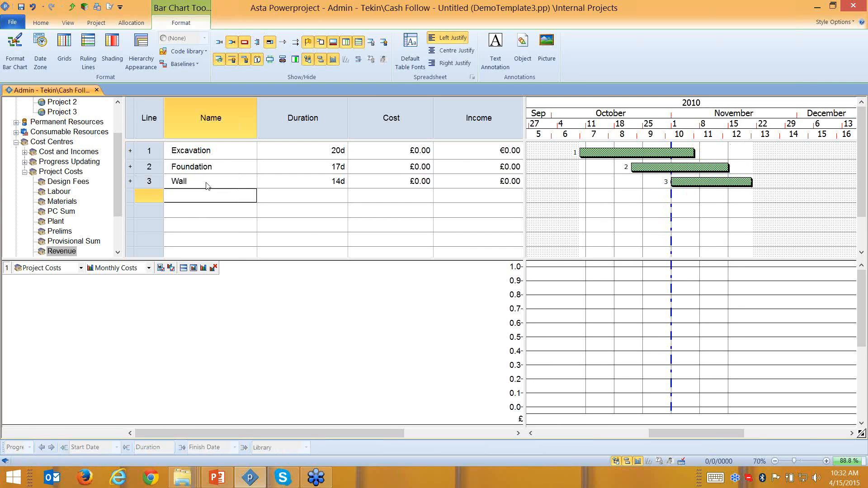
left_click_drag(157, 180, 152, 154)
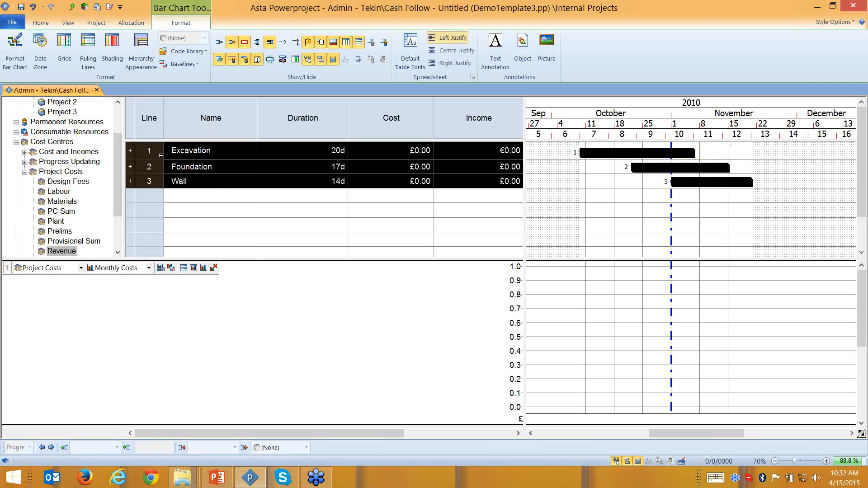
left_click(41, 23)
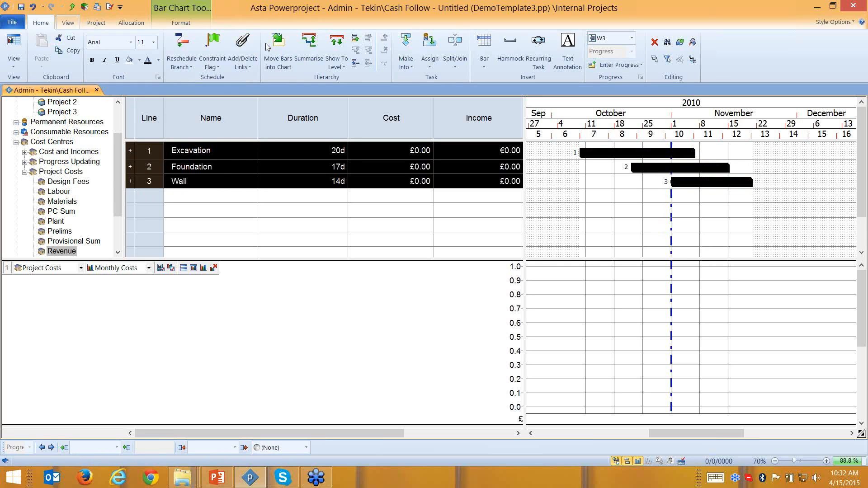
left_click(318, 47)
left_click(199, 148)
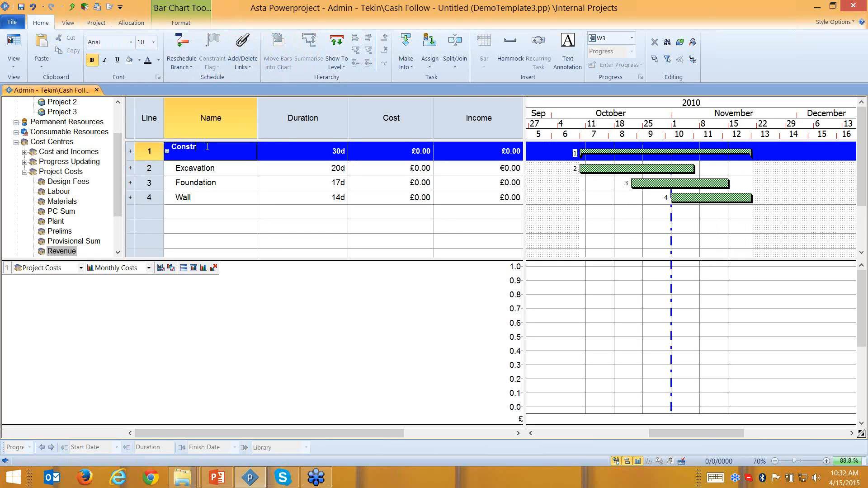
key("Return")
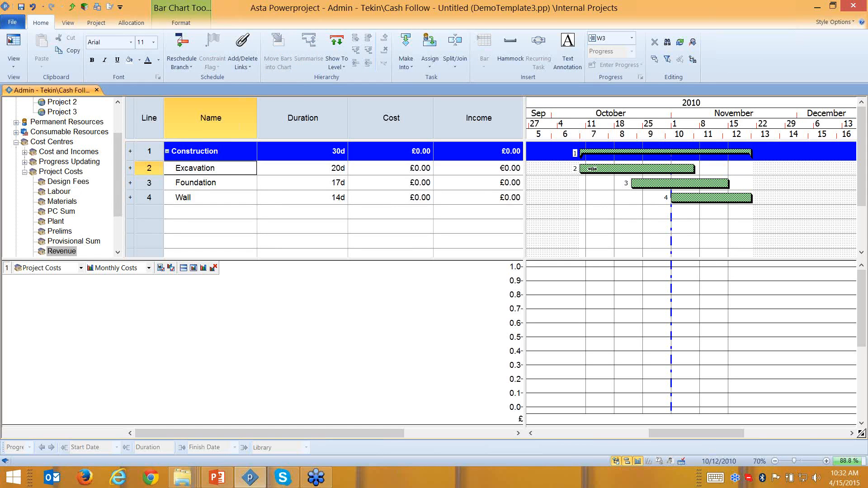
- Assign Design Fees to Construction, delete that assignment, and draw three new tasks below Wall
left_click(67, 185)
left_click_drag(66, 190, 600, 155)
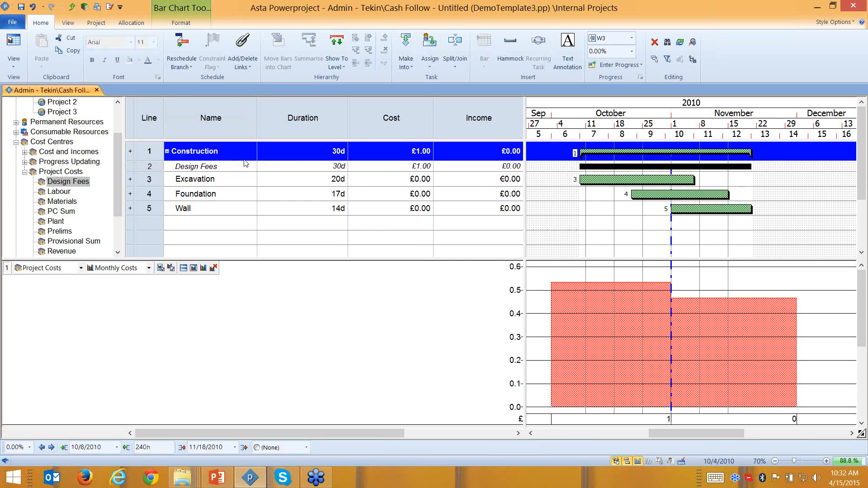
left_click(149, 168)
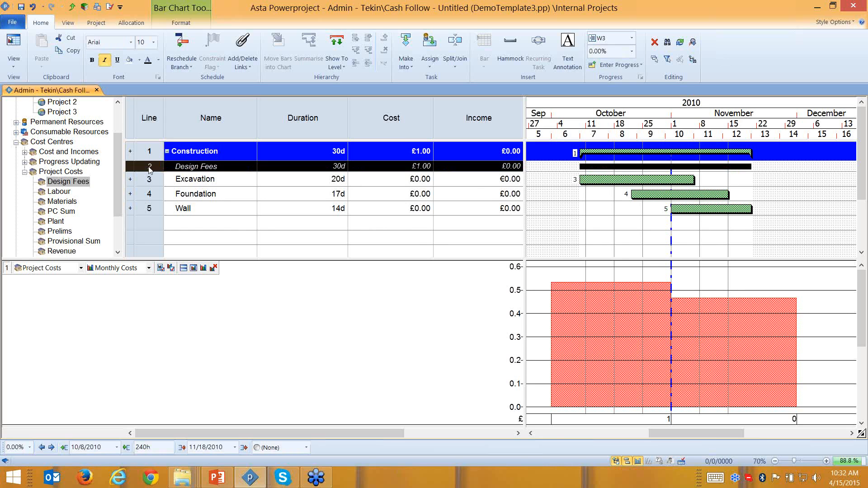
key("Delete")
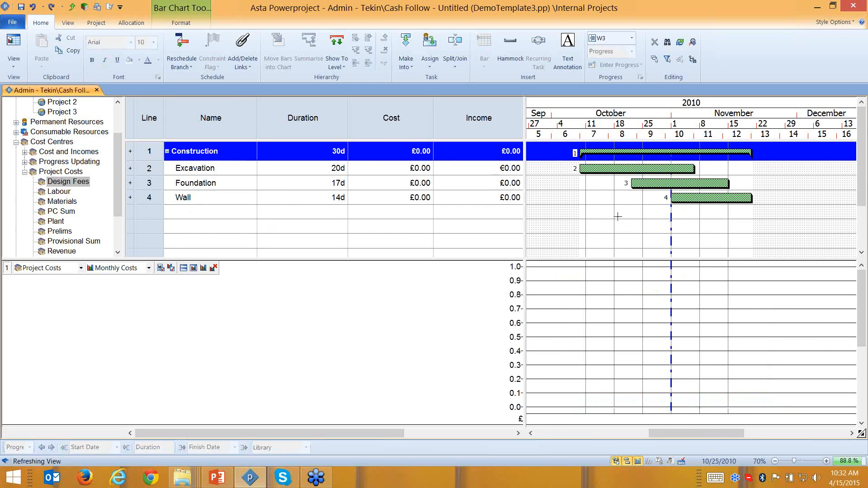
left_click_drag(609, 214, 746, 240)
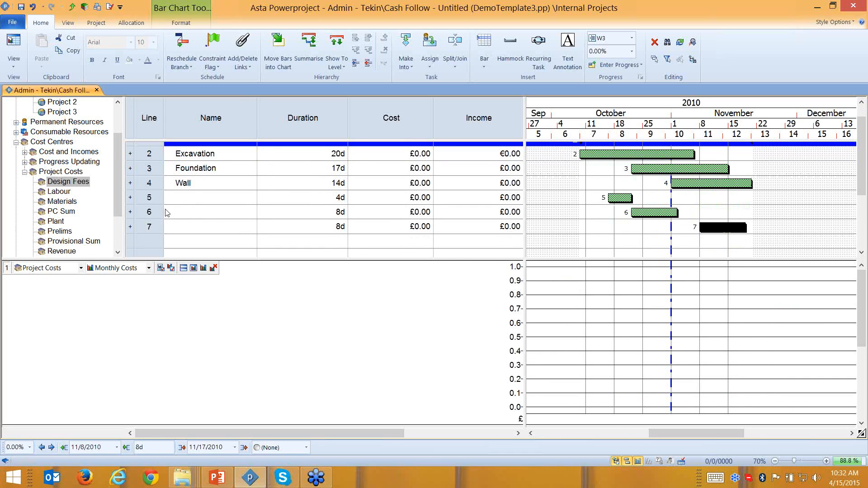
- Name the three new tasks HVAC, AC and Pipe
left_click(180, 202)
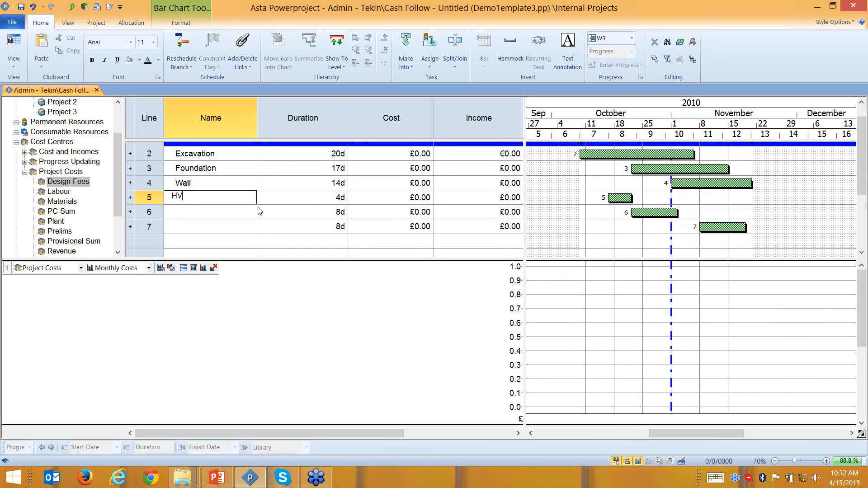
key("Return")
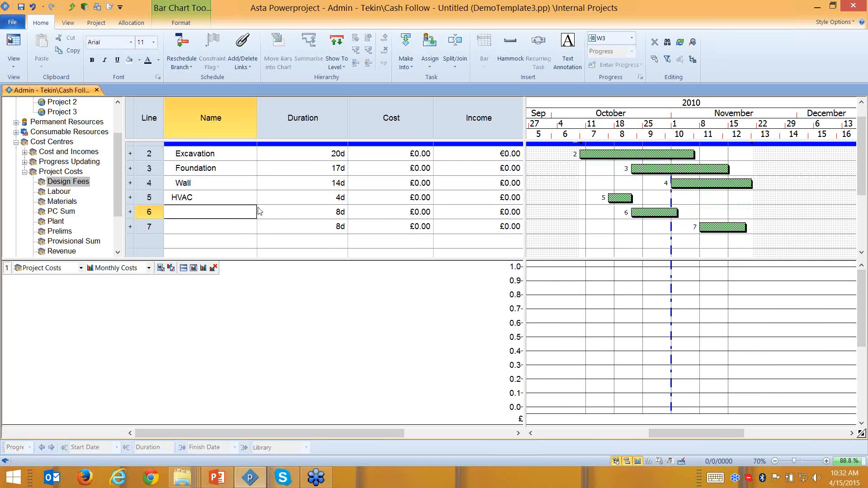
type("AC")
key("Return")
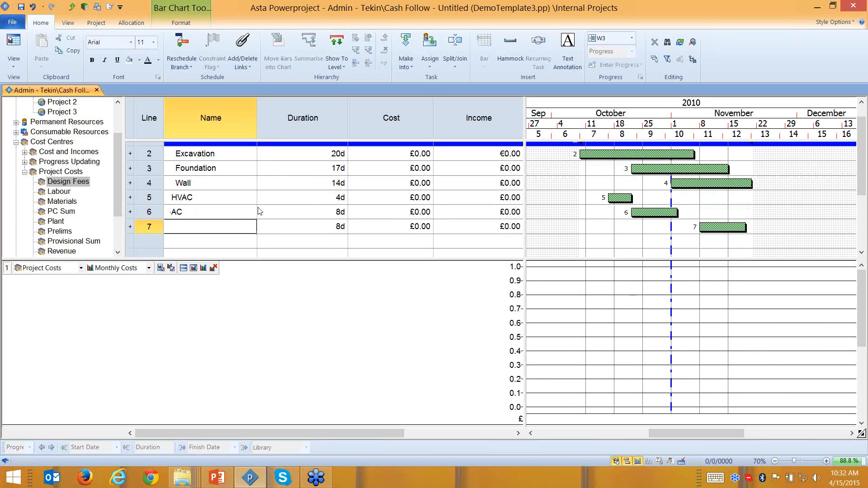
type("Pipe")
- Group HVAC, AC and Pipe under a summary task named Mechanical Works
left_click_drag(146, 227, 150, 198)
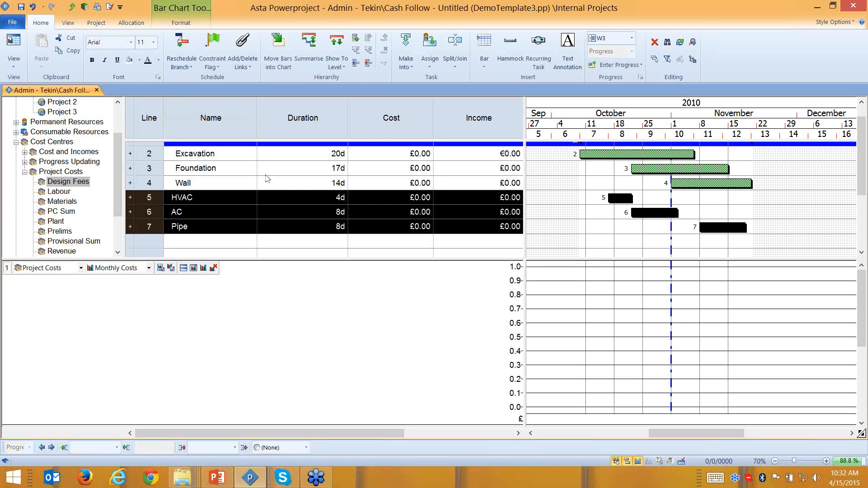
left_click(307, 54)
left_click(222, 198)
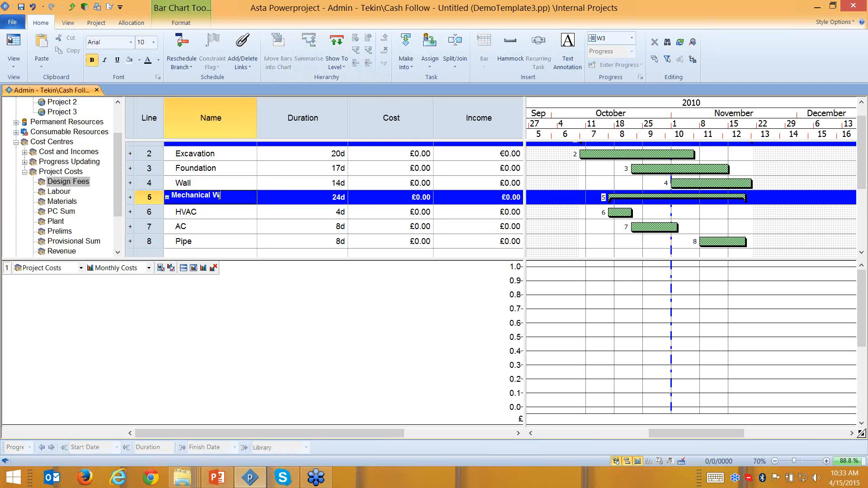
type("Mechanical Works")
key("Return")
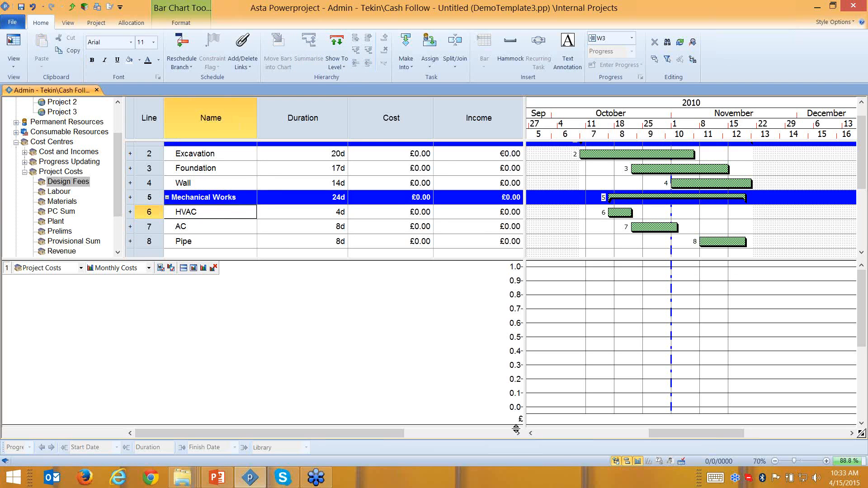
- Hide the histogram, wrap all tasks in a Project summary, and assign Revenue to it
left_click(639, 462)
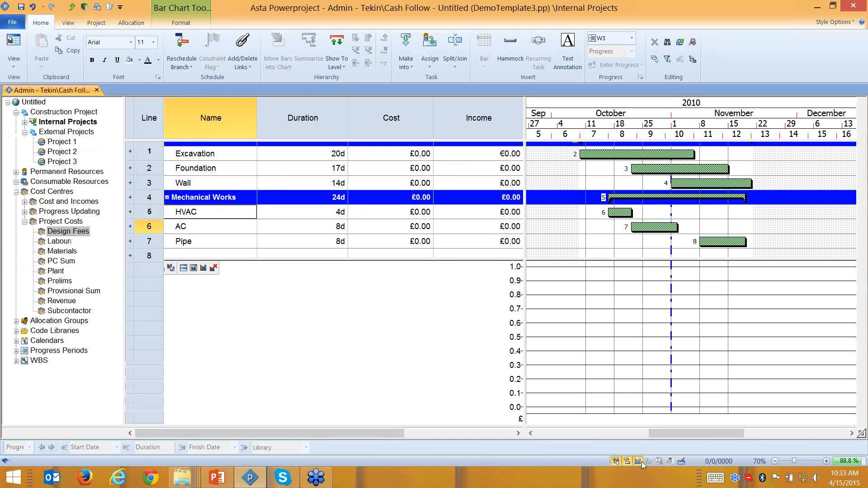
left_click_drag(151, 255, 303, 96)
left_click(315, 60)
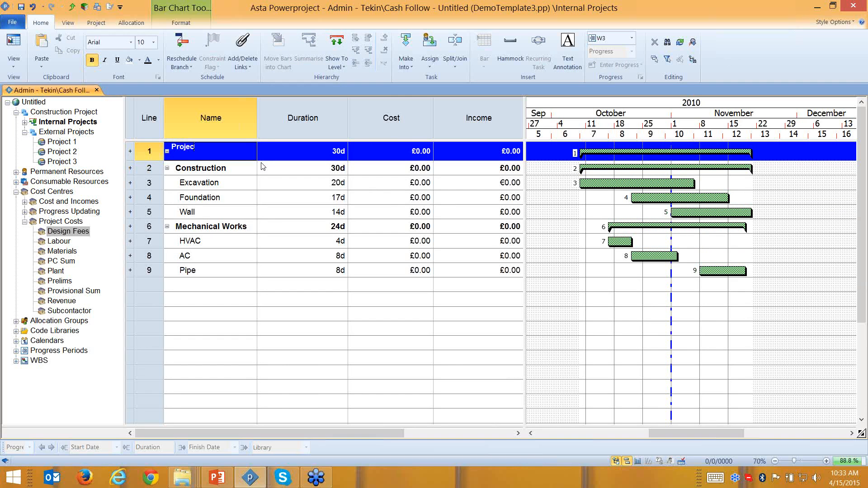
type("Project")
left_click(503, 333)
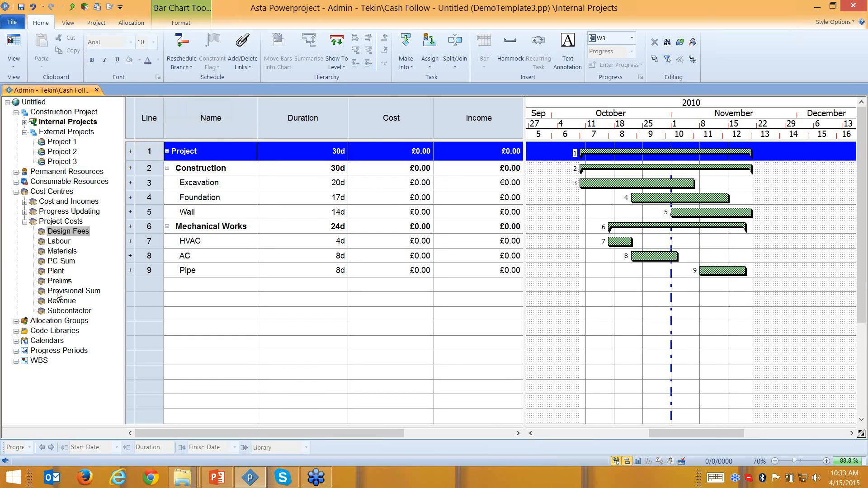
left_click_drag(59, 303, 610, 154)
- Assign the Design Fees cost centre to the Construction and Mechanical Works summaries
left_click(487, 131)
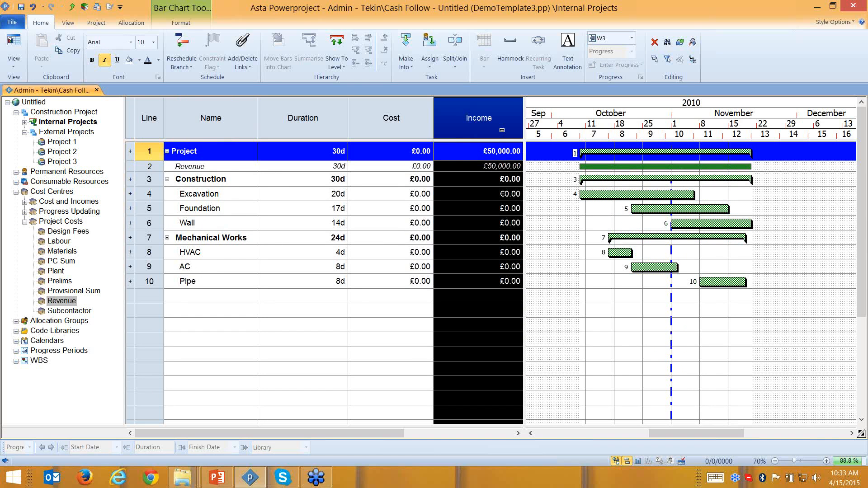
left_click(69, 233)
left_click_drag(586, 197, 583, 180)
left_click_drag(177, 231, 649, 256)
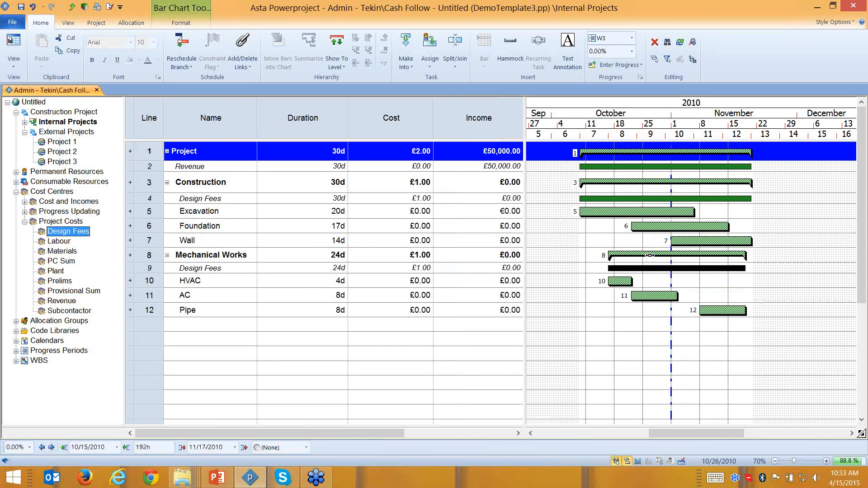
- Assign Labour and Provisional Sum to Project, Materials to Excavation and Wall, Subcontactor to HVAC, AC, Pipe
left_click_drag(65, 243, 624, 156)
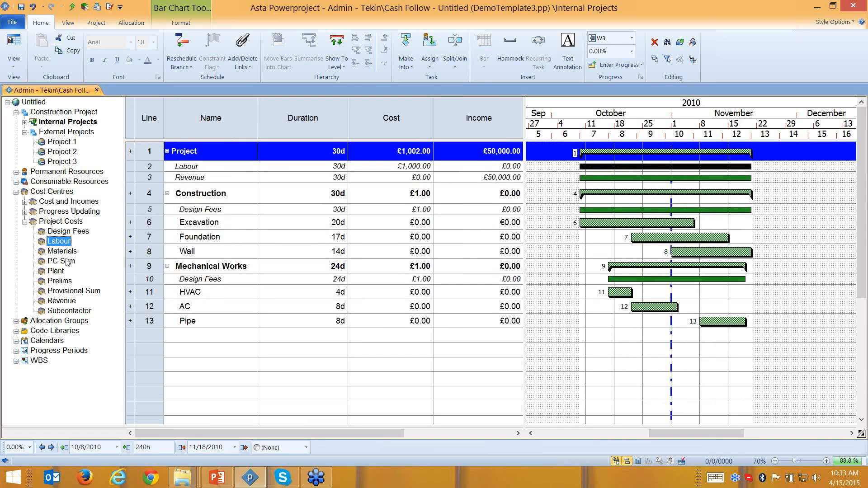
left_click_drag(64, 252, 642, 250)
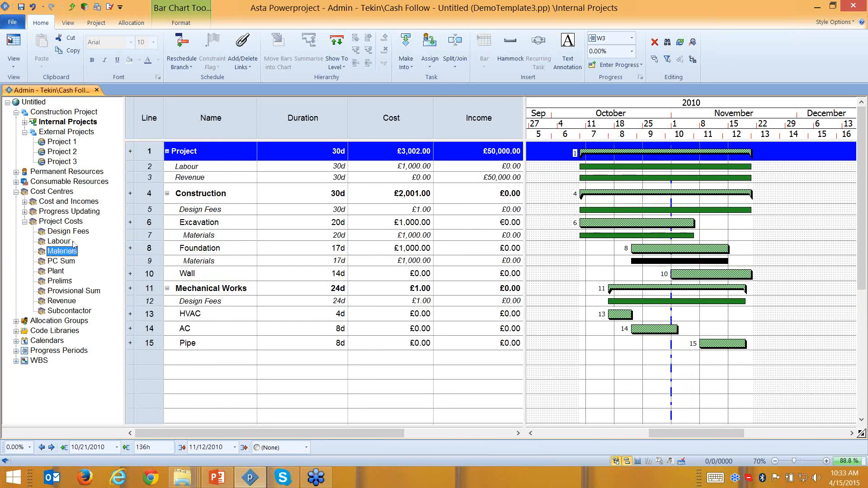
left_click_drag(701, 273, 702, 274)
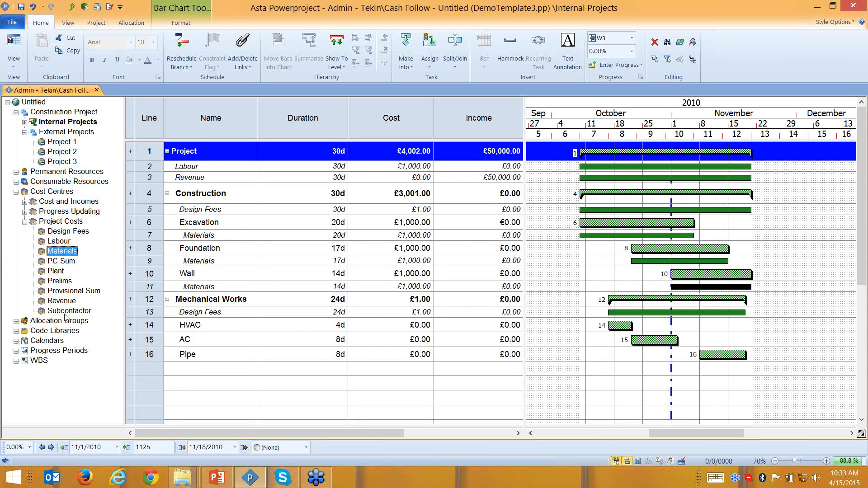
left_click_drag(68, 310, 624, 328)
left_click_drag(65, 315, 651, 351)
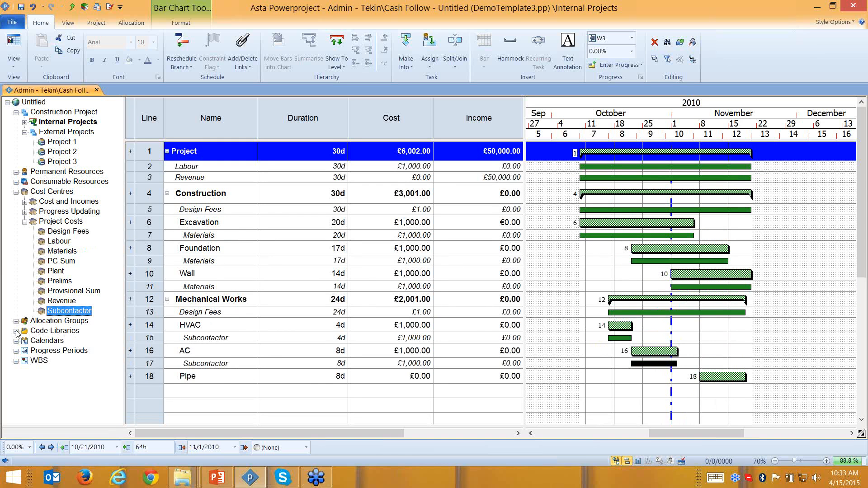
left_click_drag(72, 312, 723, 377)
left_click_drag(81, 295, 590, 154)
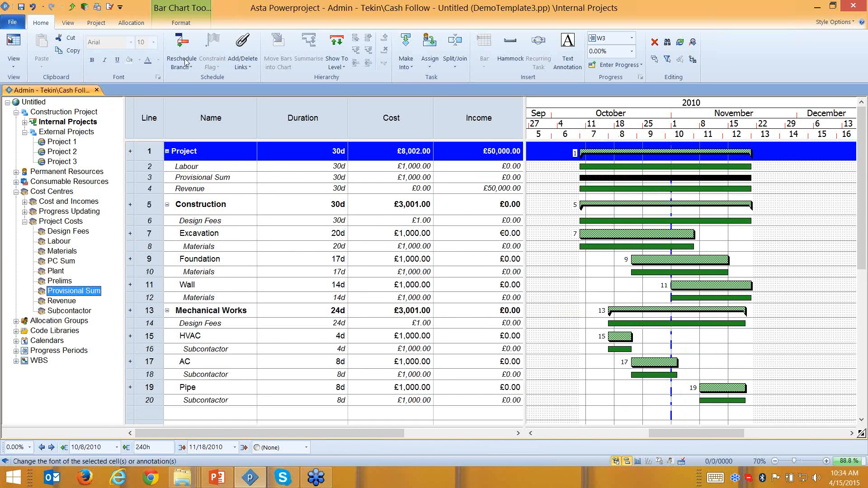
- Hide and then reshow the cost allocation rows from the Format tab
left_click(186, 23)
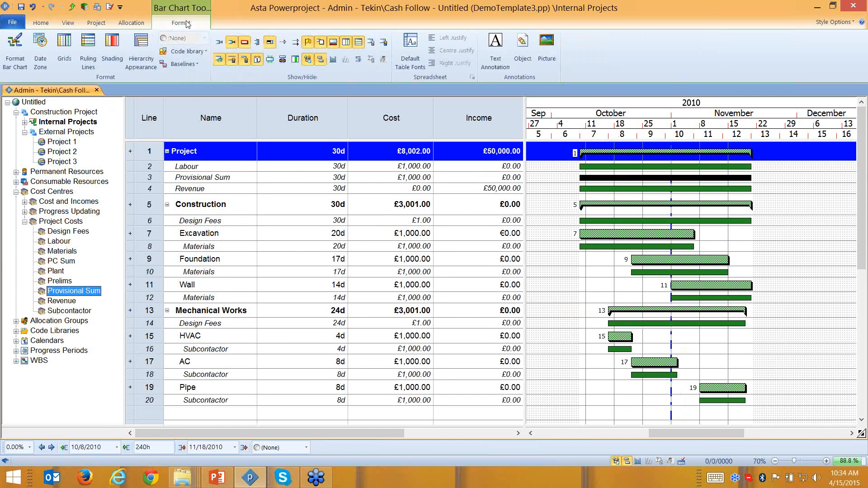
left_click(221, 60)
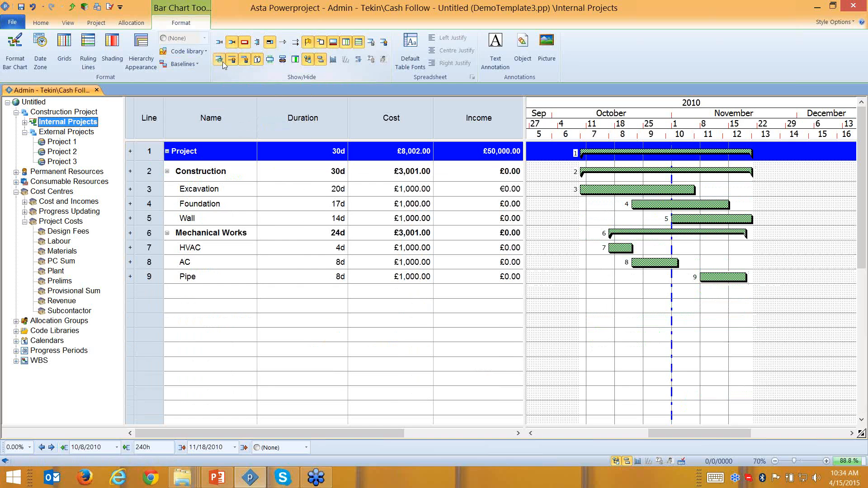
left_click(221, 60)
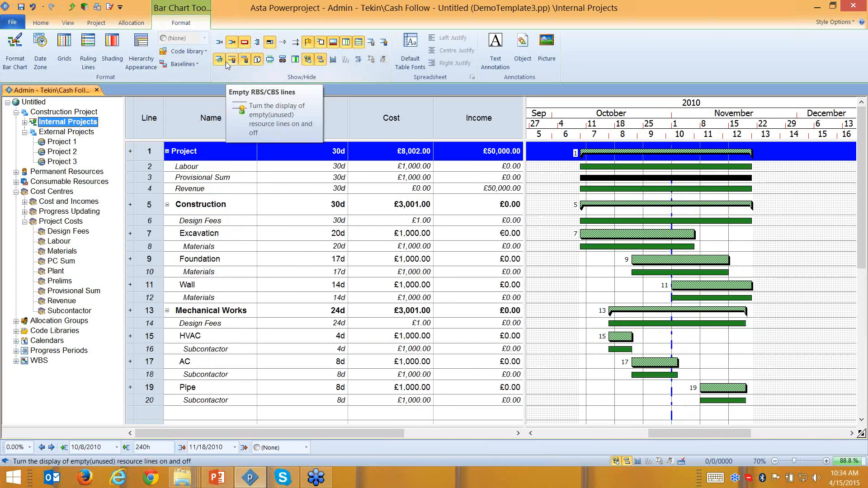
- Collapse Cost Centres, expand Permanent and Consumable Resources, and try dropping Bricks onto the schedule
left_click(16, 192)
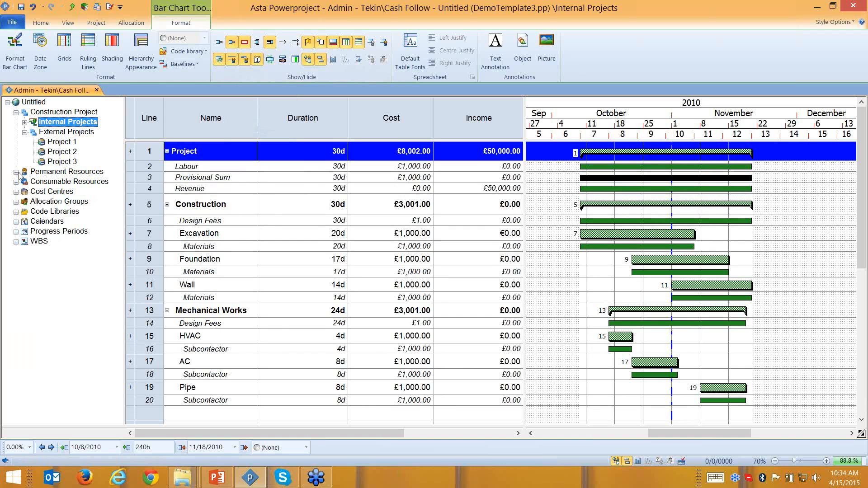
left_click(17, 173)
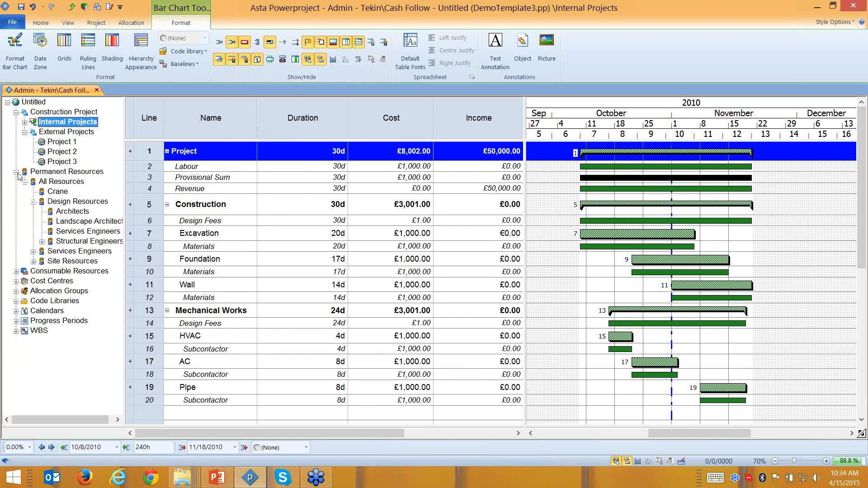
left_click(16, 271)
left_click_drag(47, 281, 620, 238)
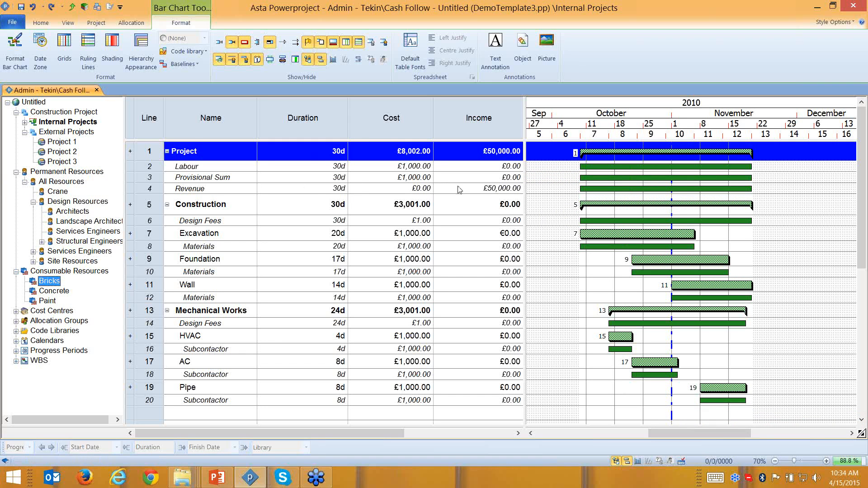
- Copy the Project task into a task pool, then delete all 20 rows from the plan
left_click(615, 155)
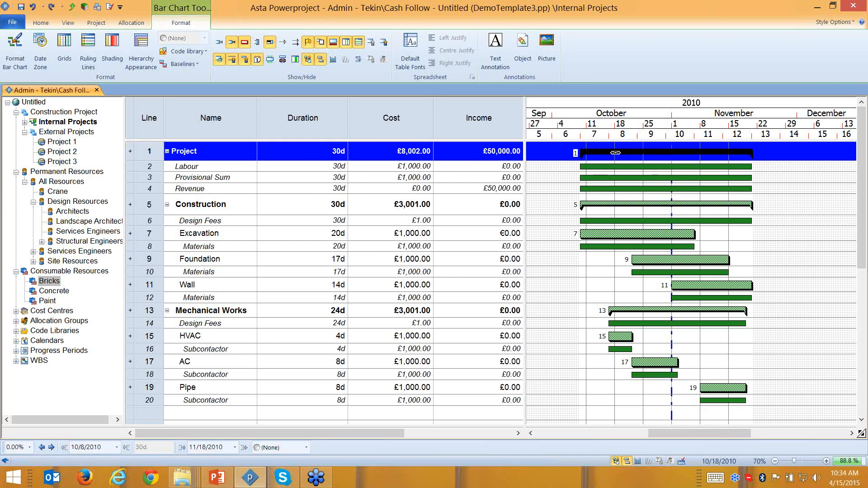
right_click(617, 155)
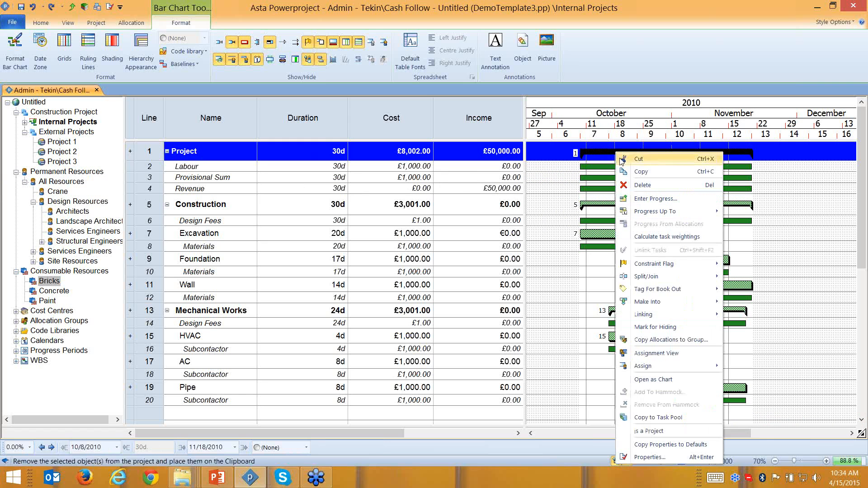
left_click(653, 417)
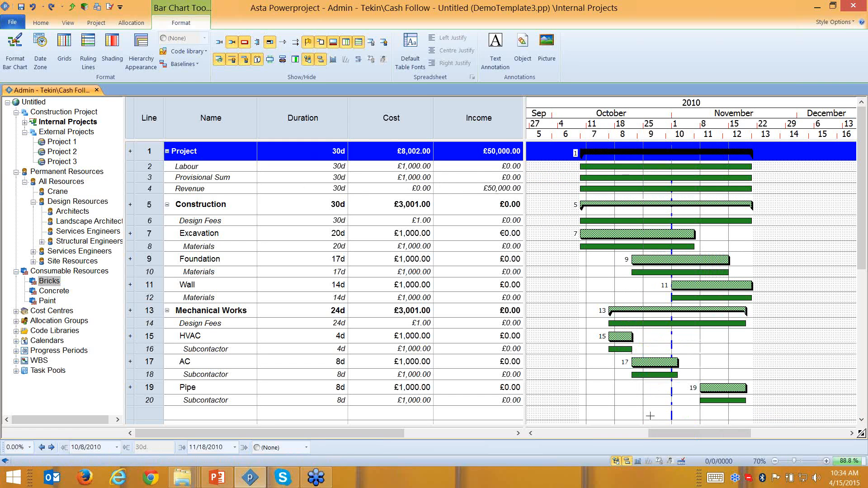
left_click_drag(149, 152, 215, 407)
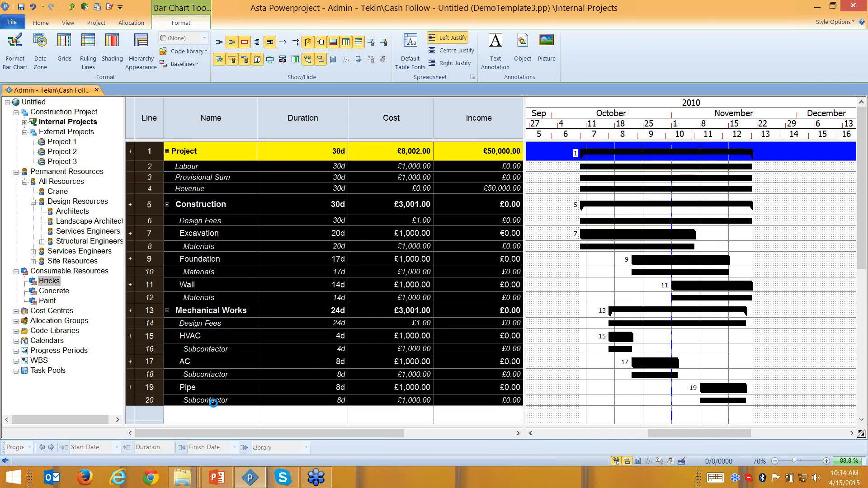
key("Delete")
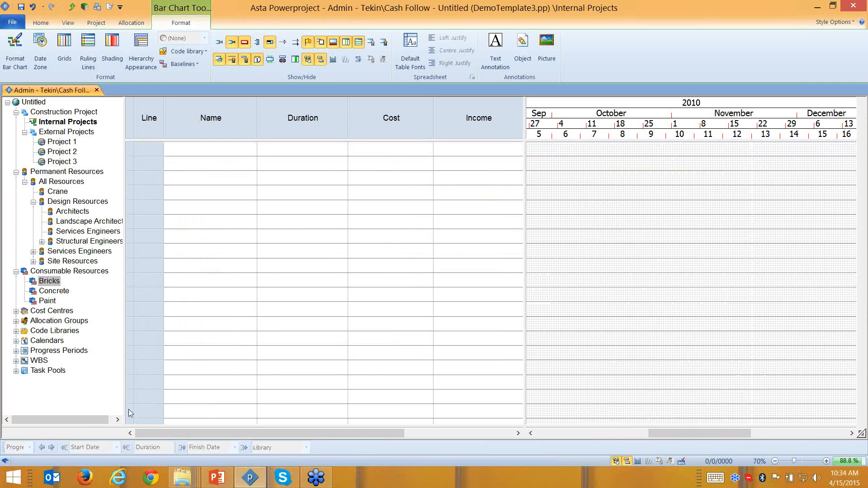
- Insert the Construction and Mechanical Works task pools into the chart and expand them
left_click(17, 371)
left_click(25, 381)
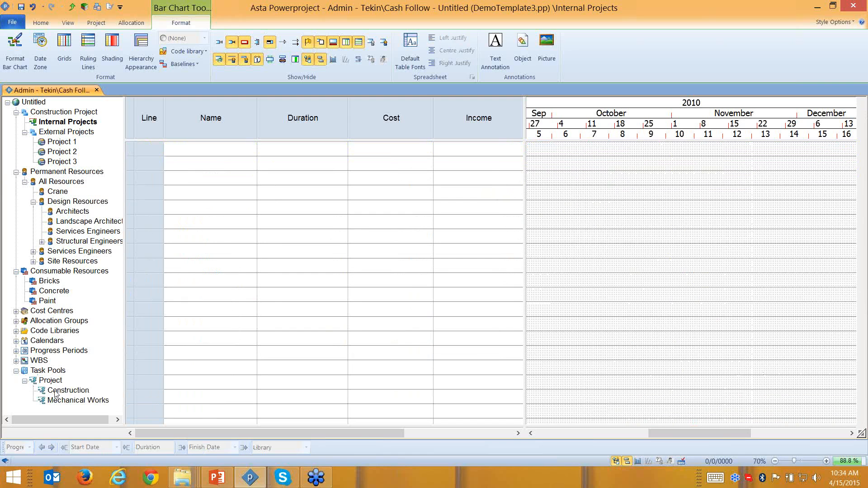
left_click_drag(57, 391, 628, 154)
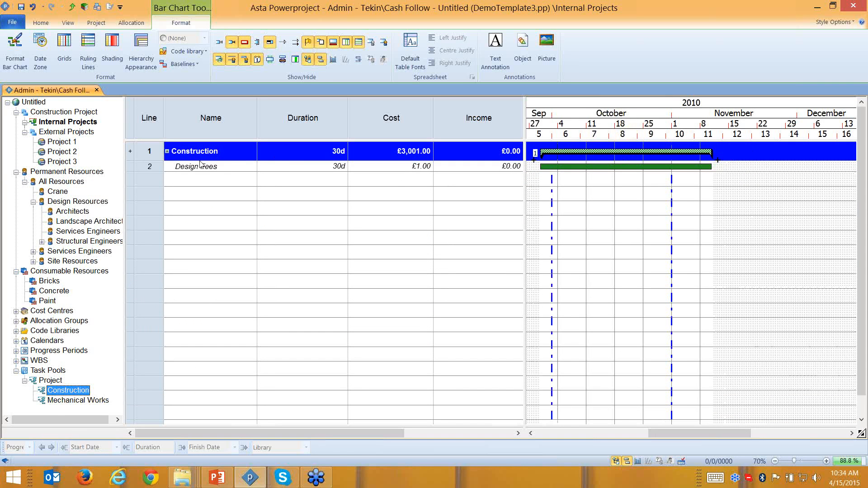
left_click(167, 152)
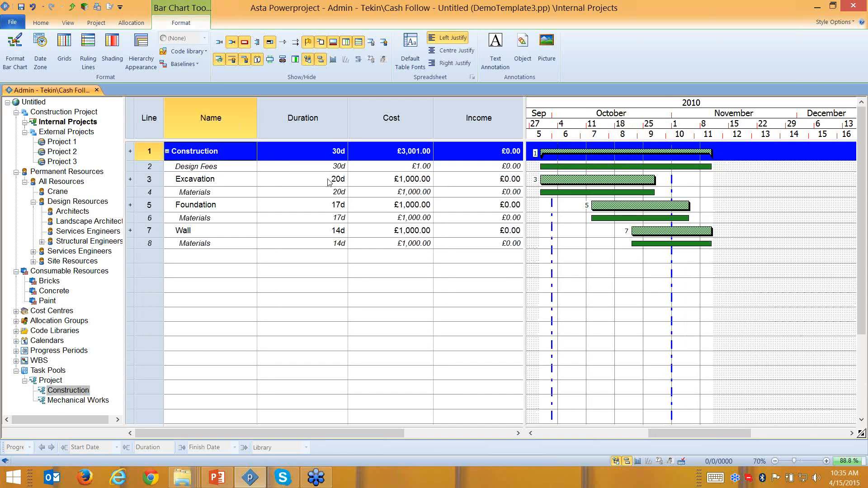
left_click(164, 155)
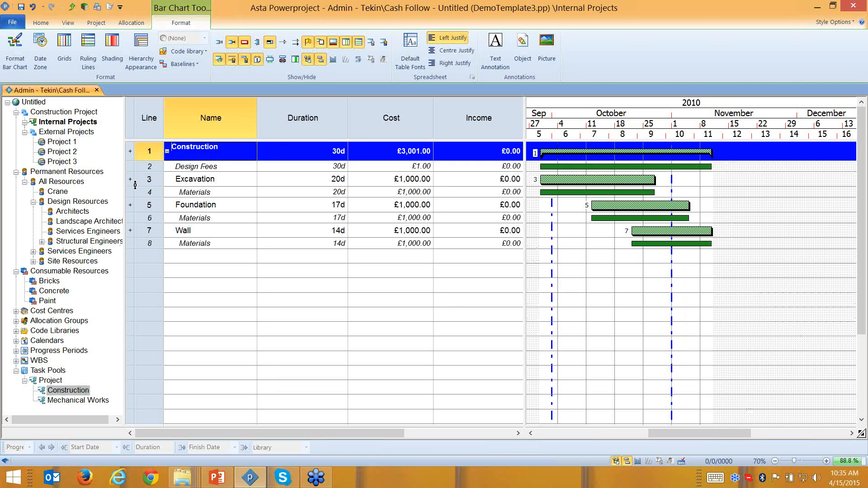
left_click(167, 152)
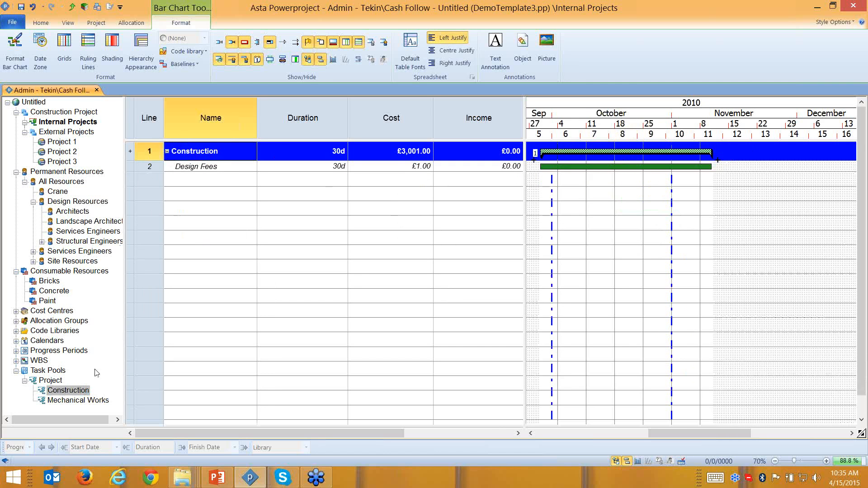
left_click_drag(77, 400, 713, 185)
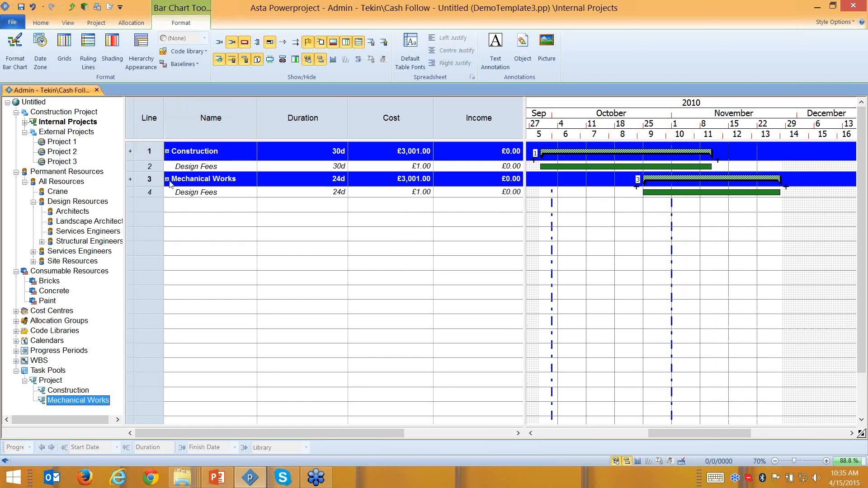
left_click(167, 179)
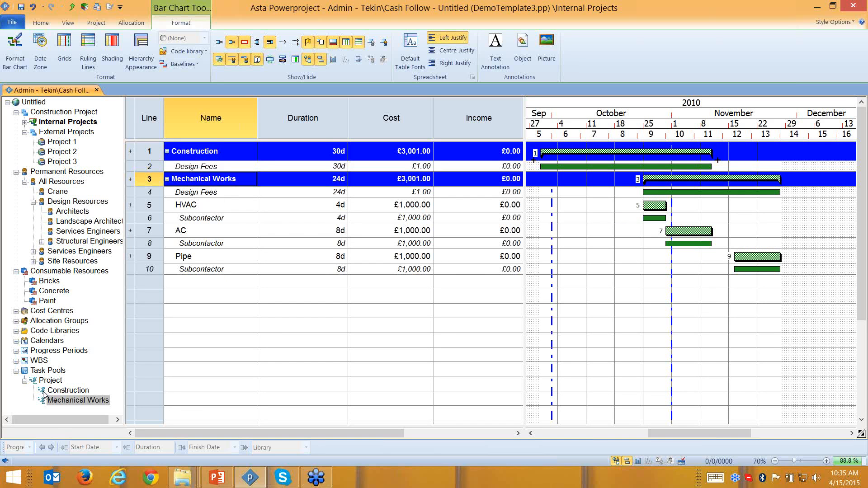
- Undo those insertions, add the Project task pool instead, and expand Project, Construction and Mechanical Works
key("ctrl+z")
key("ctrl+z")
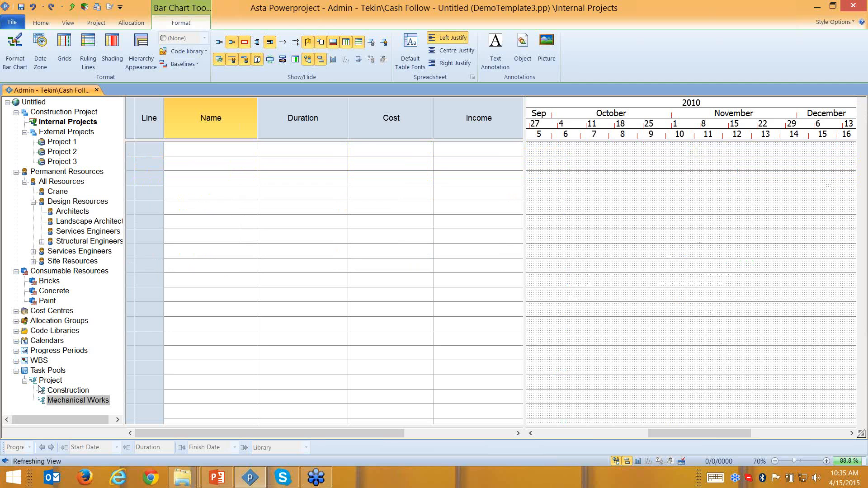
left_click_drag(50, 382, 619, 154)
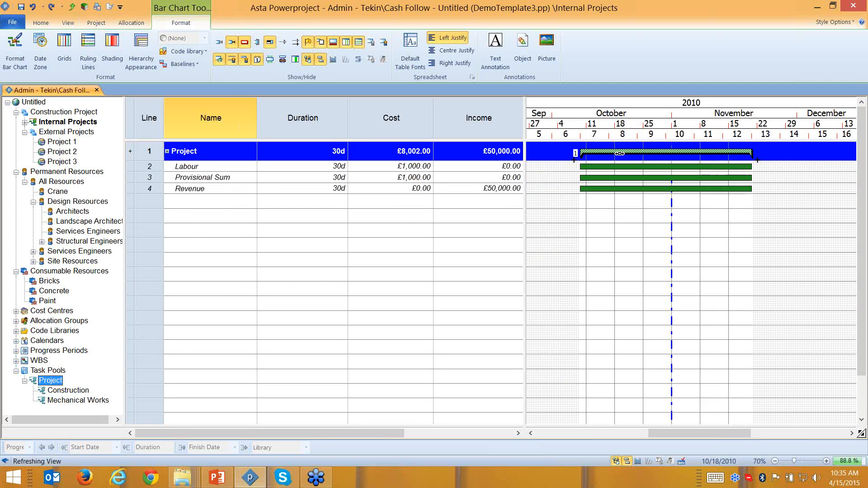
left_click(169, 152)
left_click(169, 153)
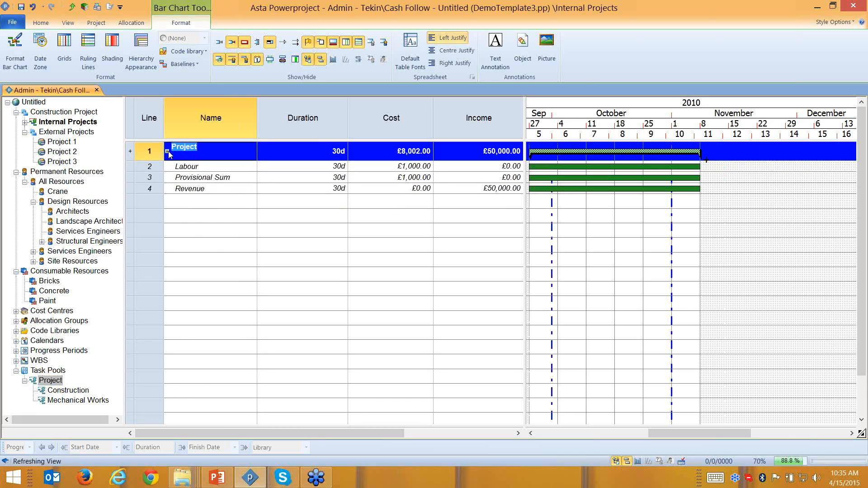
left_click(167, 205)
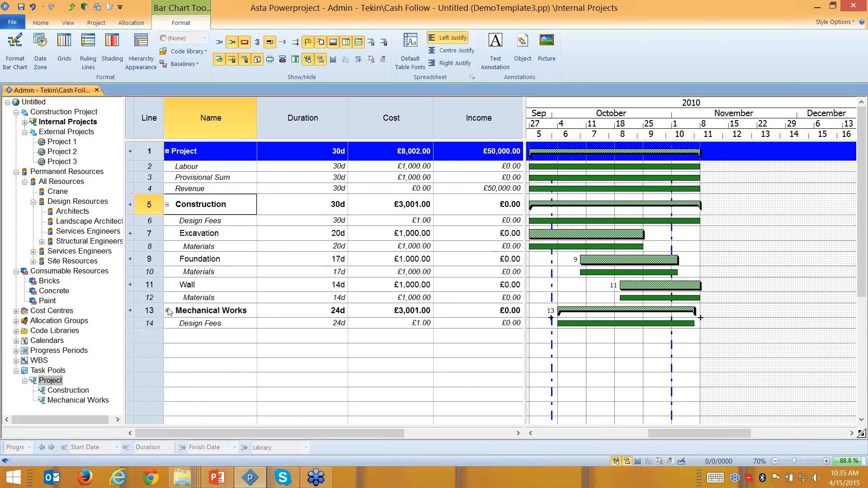
left_click(167, 312)
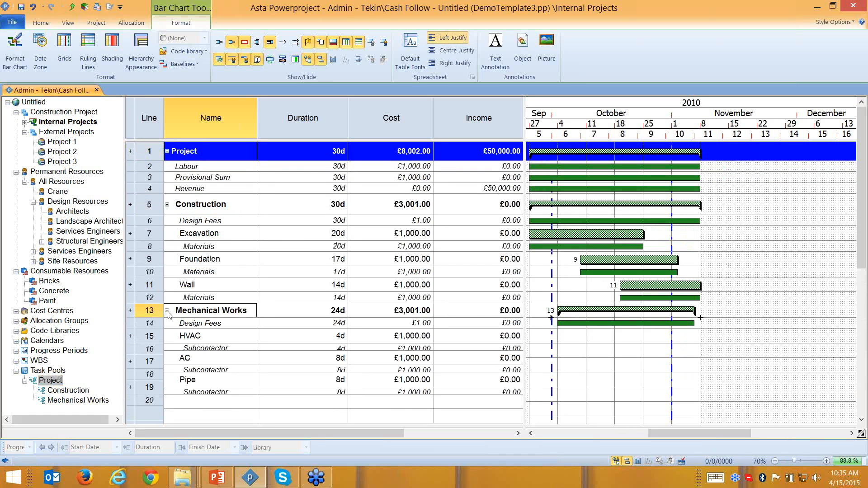
- Delete every task row from Internal Projects, hide cost allocations, and bring up the Windows Start screen
left_click(418, 168)
left_click(420, 188)
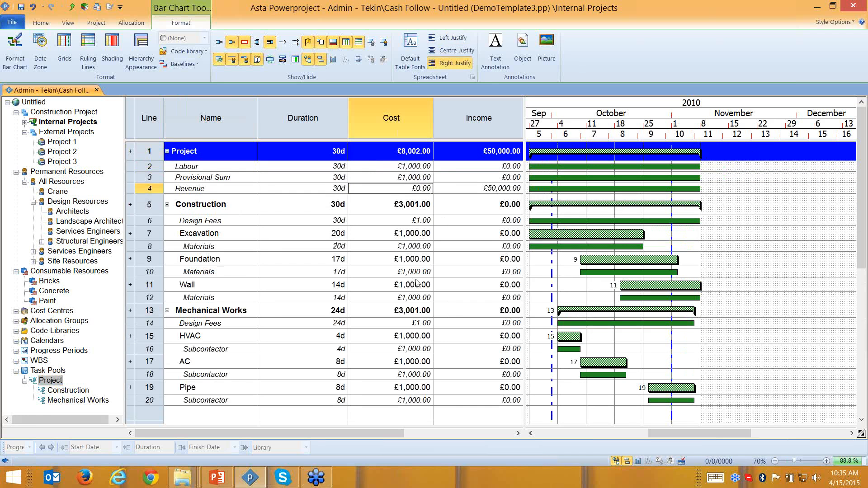
left_click_drag(149, 152, 159, 399)
key("Delete")
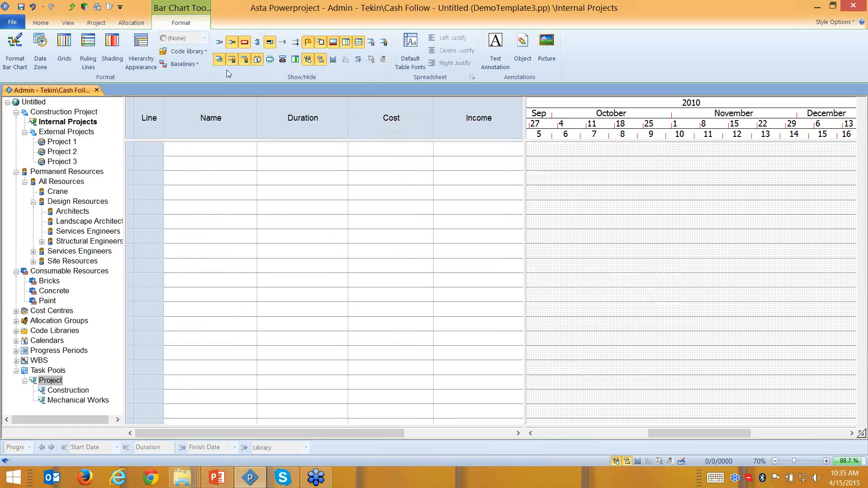
left_click(219, 60)
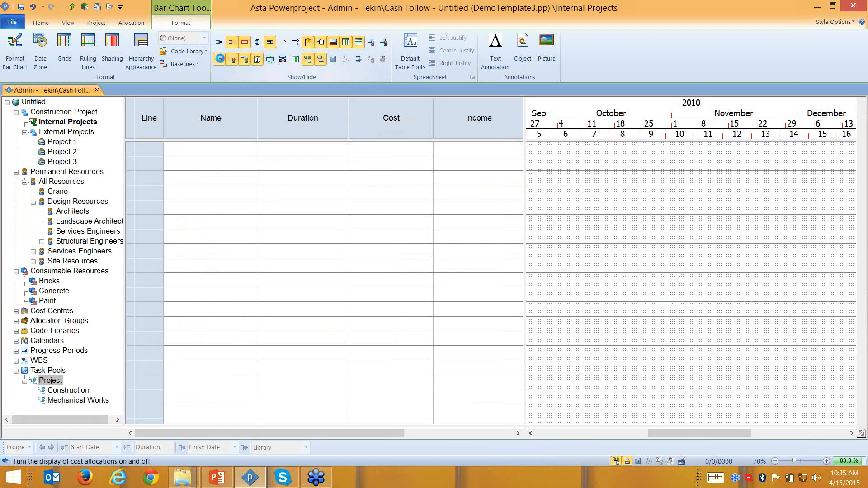
left_click(13, 477)
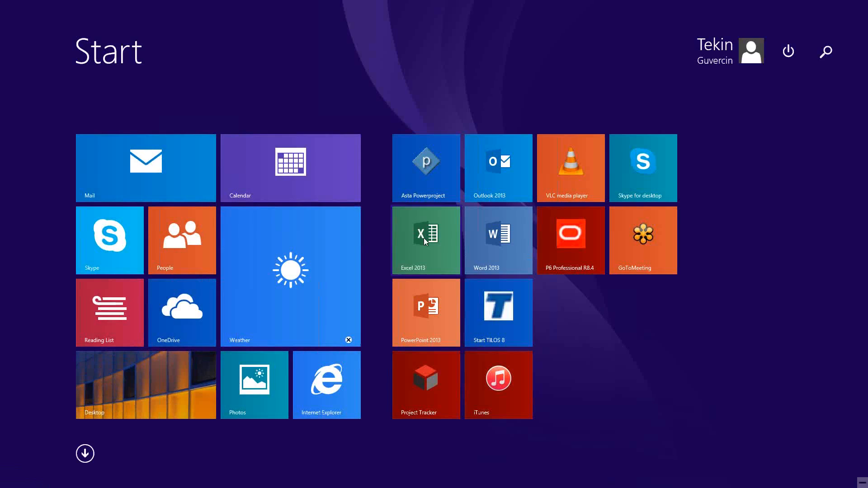
- Start a blank Excel 2013 workbook and enter Excavation in cell E5
left_click(394, 240)
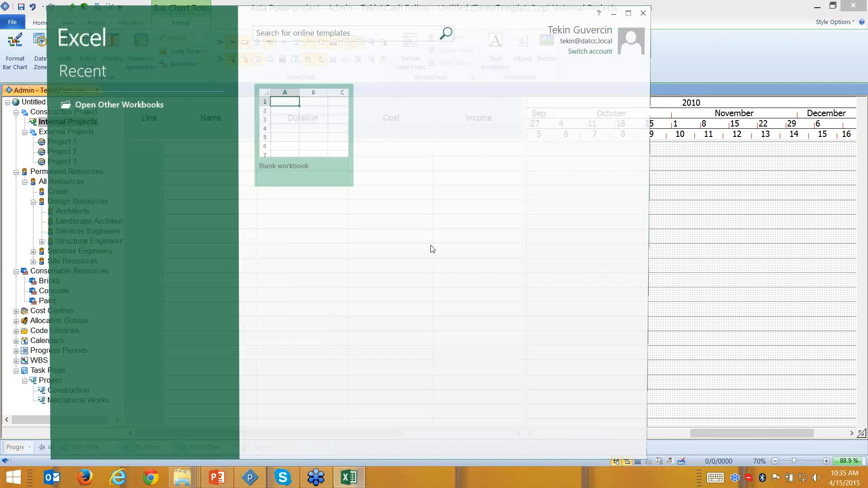
left_click(282, 152)
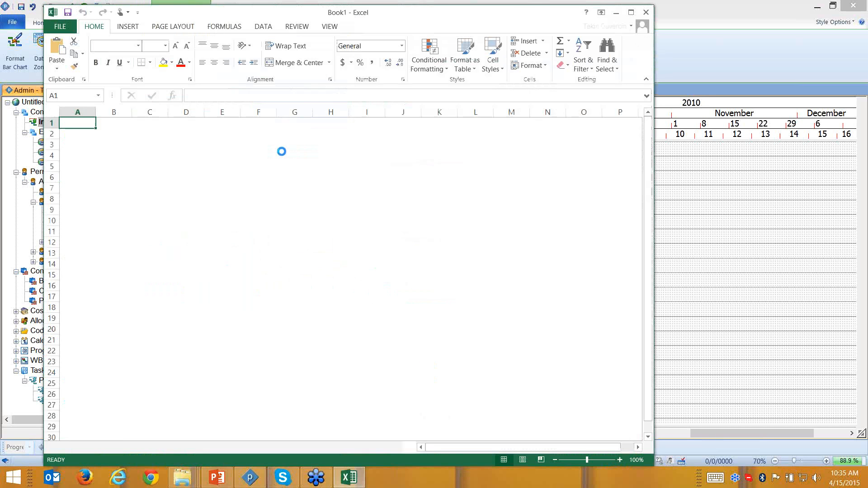
left_click(226, 165)
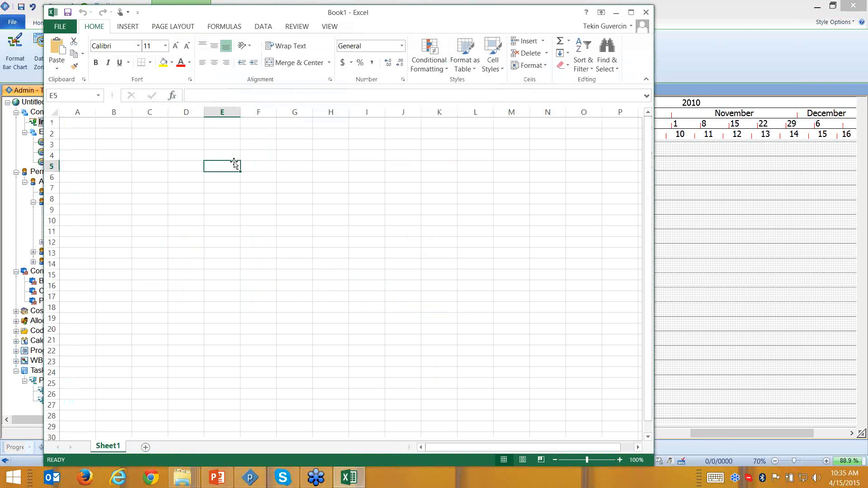
type("A")
key("Return")
type("V")
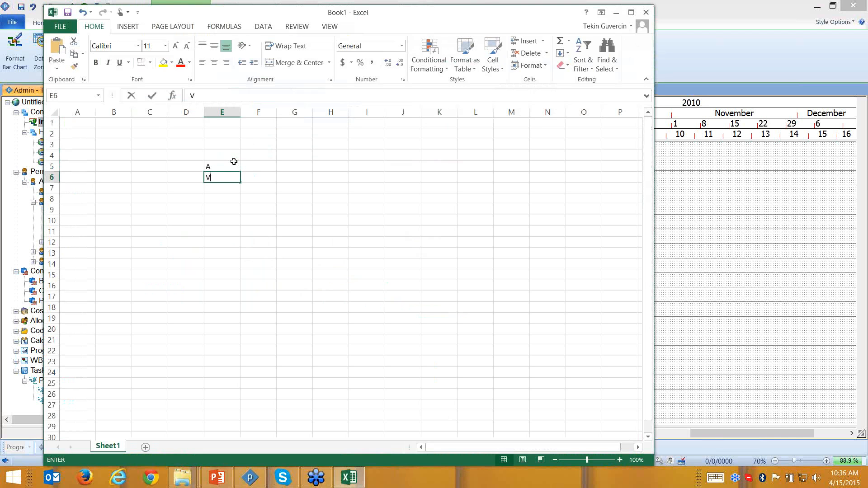
key("BackSpace")
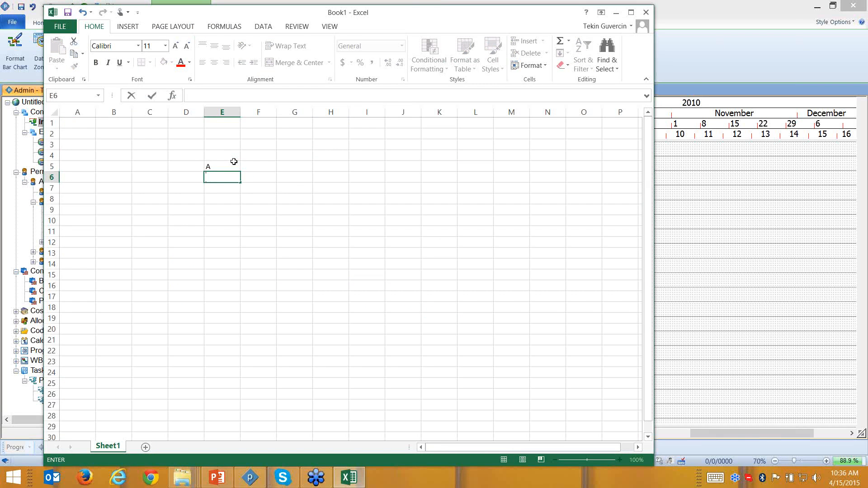
left_click(235, 163)
type("Exc")
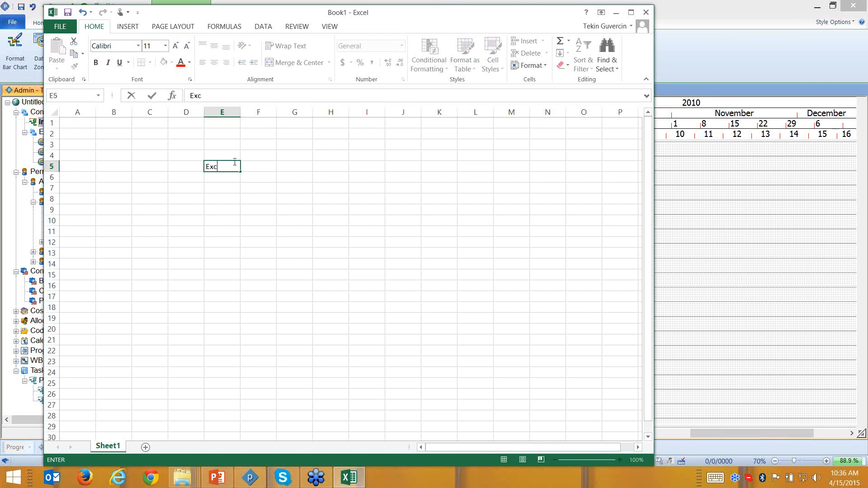
type("avation")
key("Return")
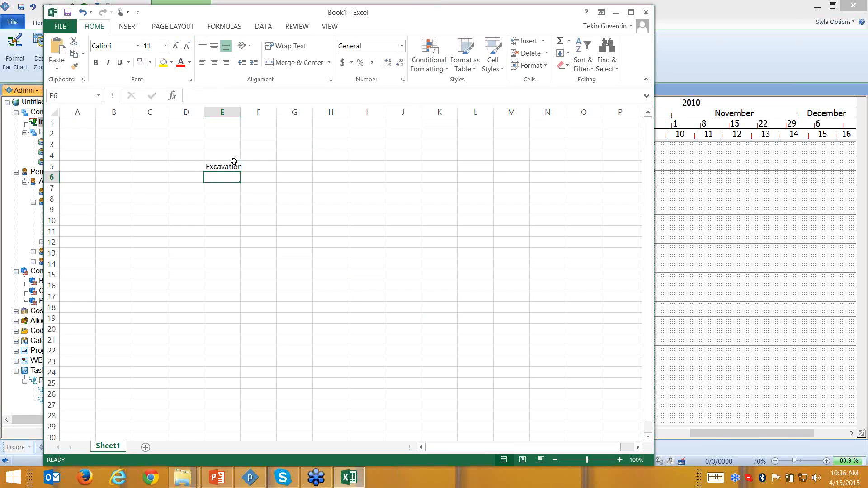
- Enter Foundation, Wall, Windows and Doors in E6:E9, fixing the typo, and widen column E
type("Doundation")
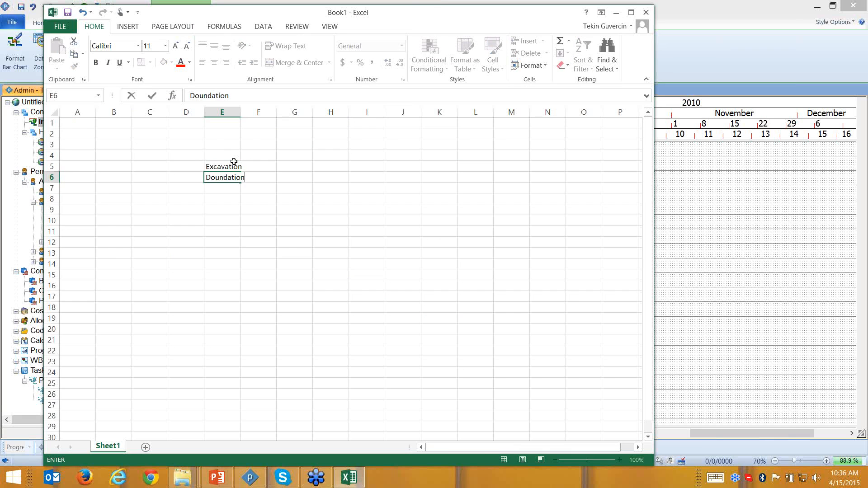
key("Return")
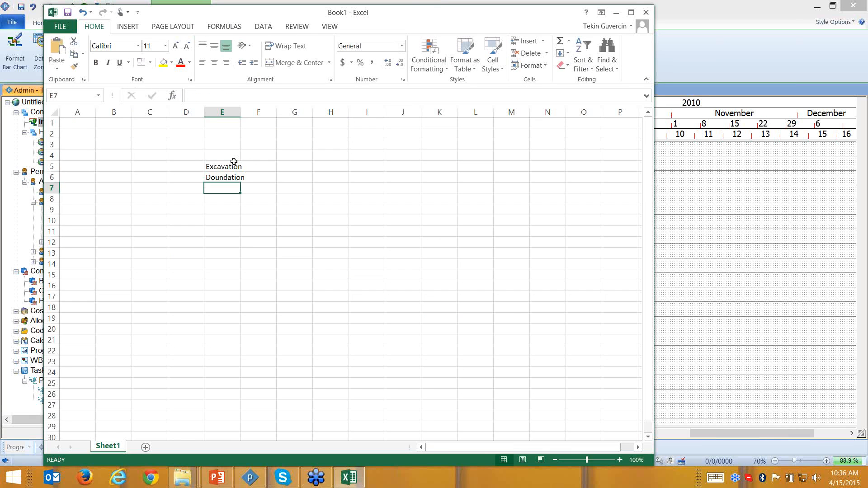
double_click(204, 179)
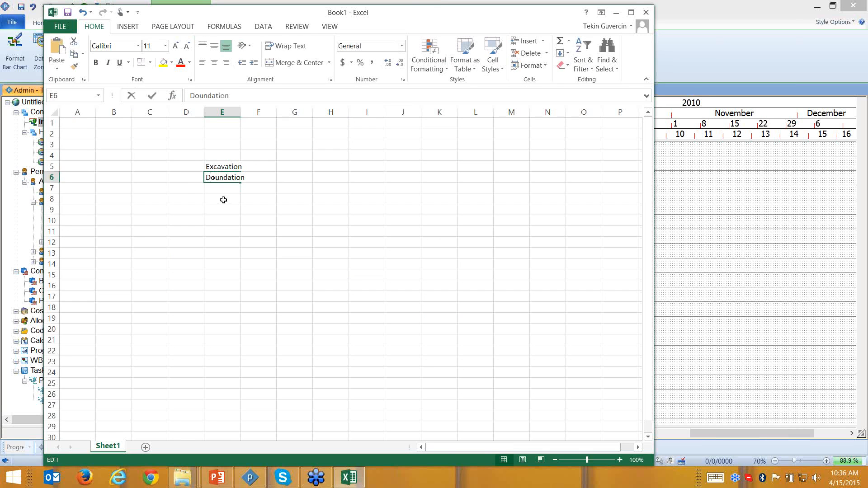
key("BackSpace")
type("F")
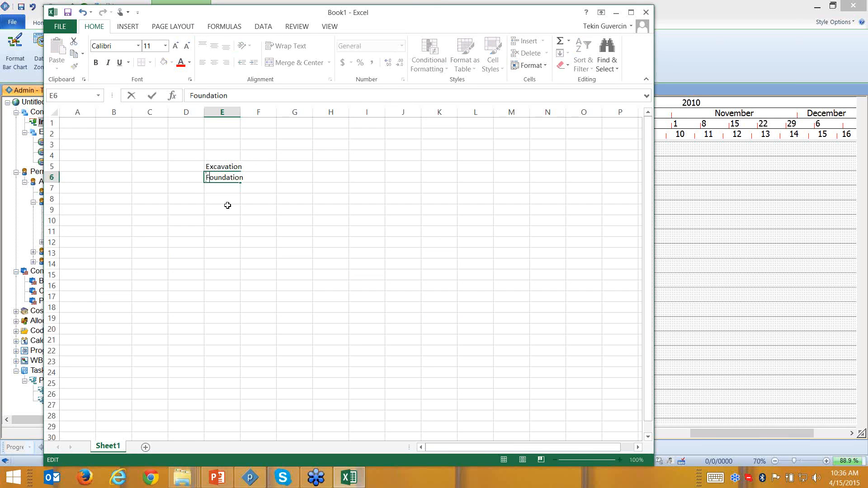
key("Return")
type("W")
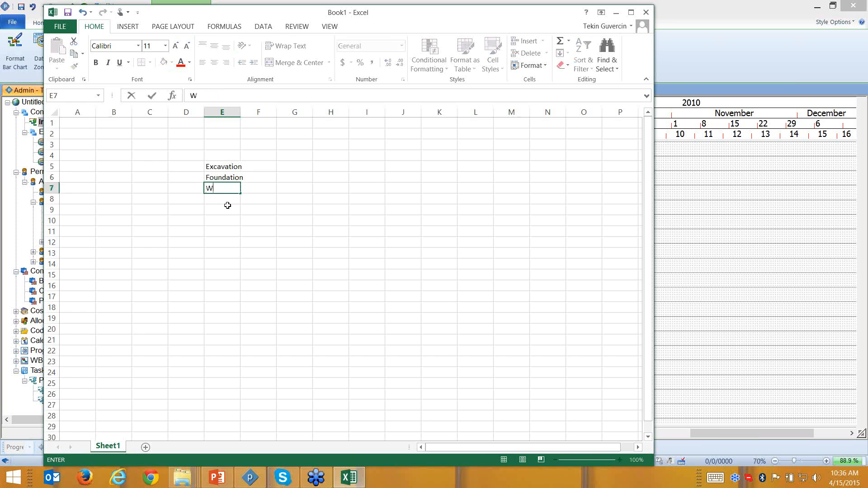
type("all")
key("Return")
type("W")
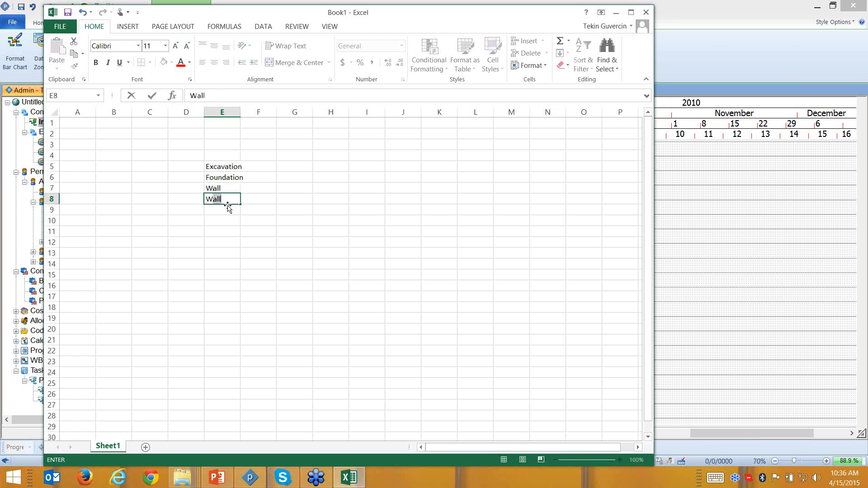
type("indoews")
key("Return")
type("Doors")
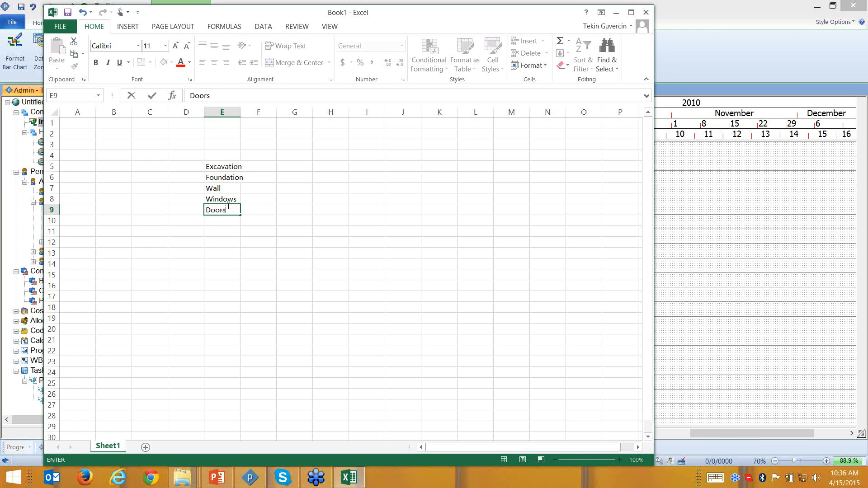
key("Return")
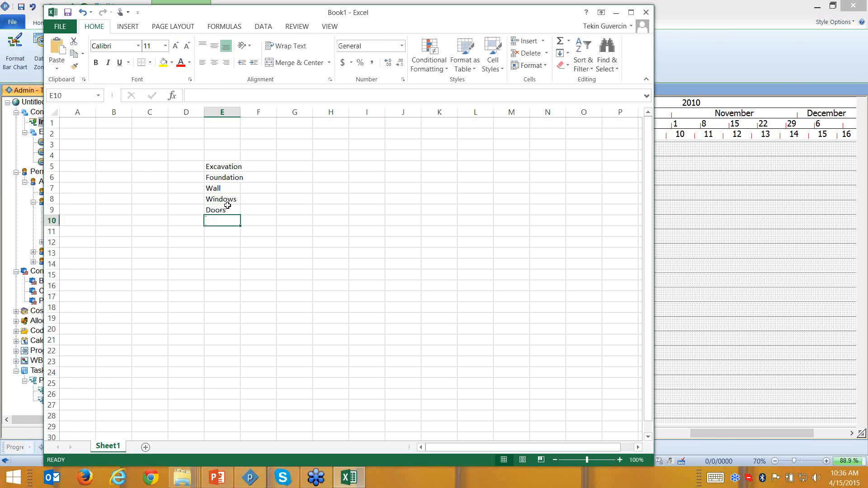
left_click_drag(242, 113, 267, 112)
- Enter the durations 10d, 2w, 1m, 2d and 5d in column F beside the tasks
left_click(290, 167)
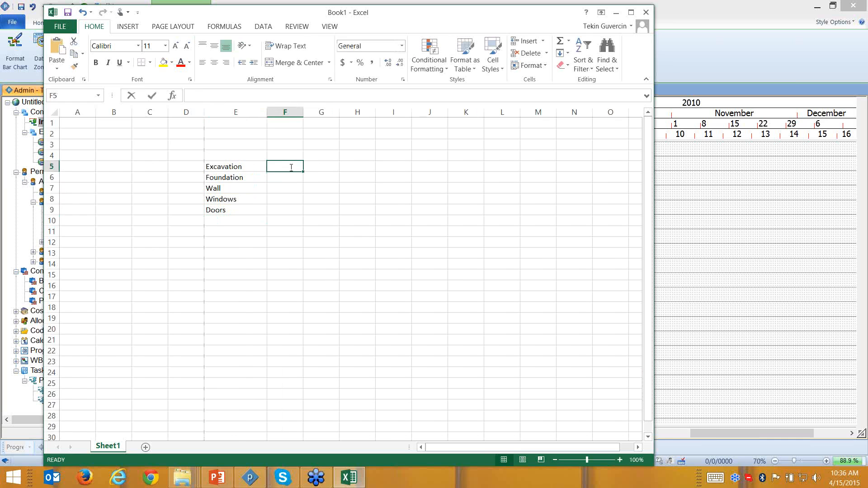
type("10d")
key("Return")
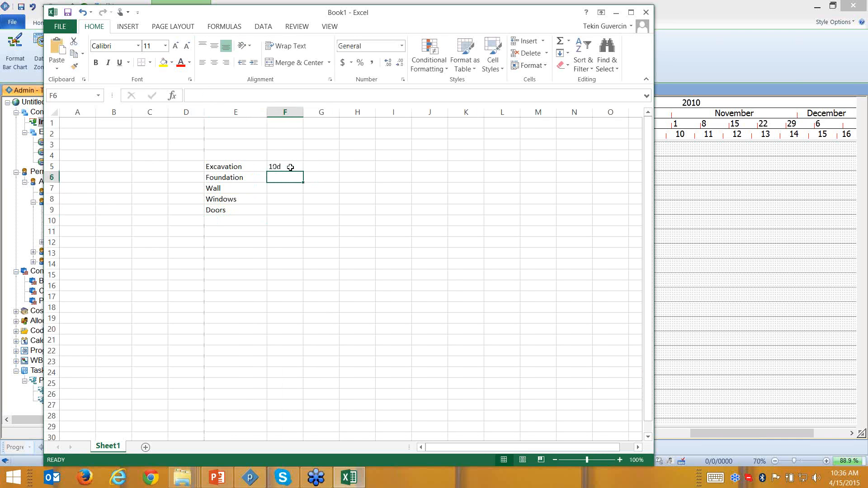
type("2w")
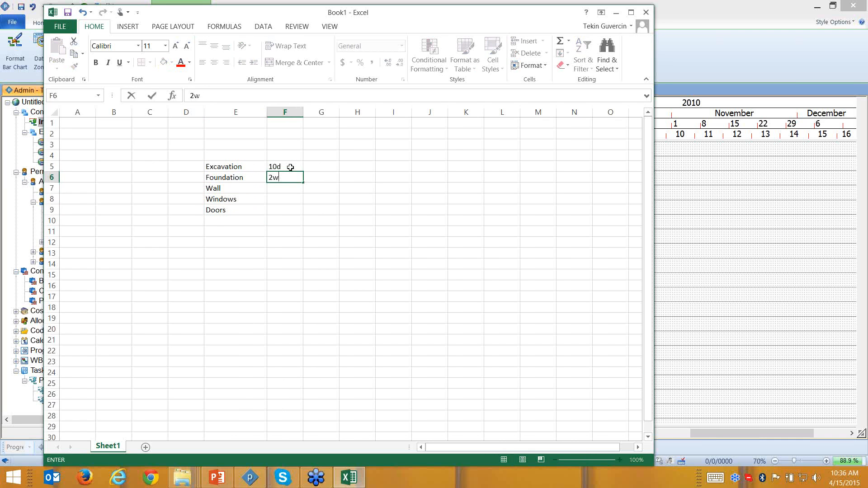
key("Return")
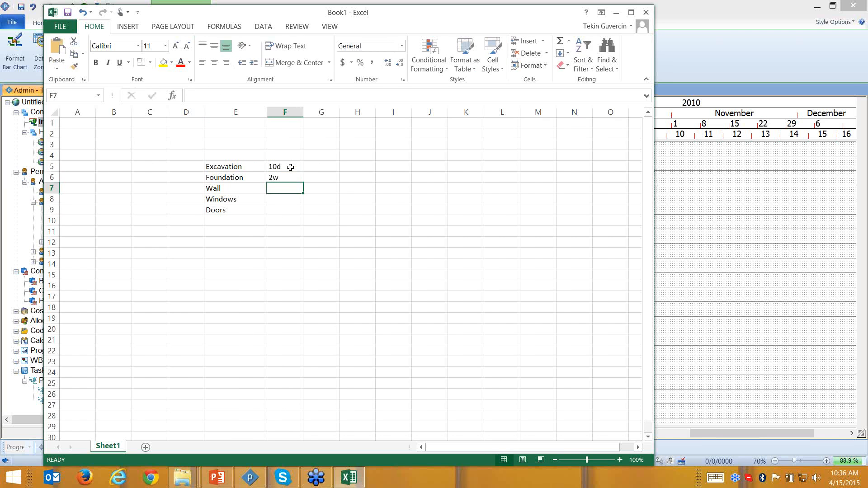
type("1m")
key("Return")
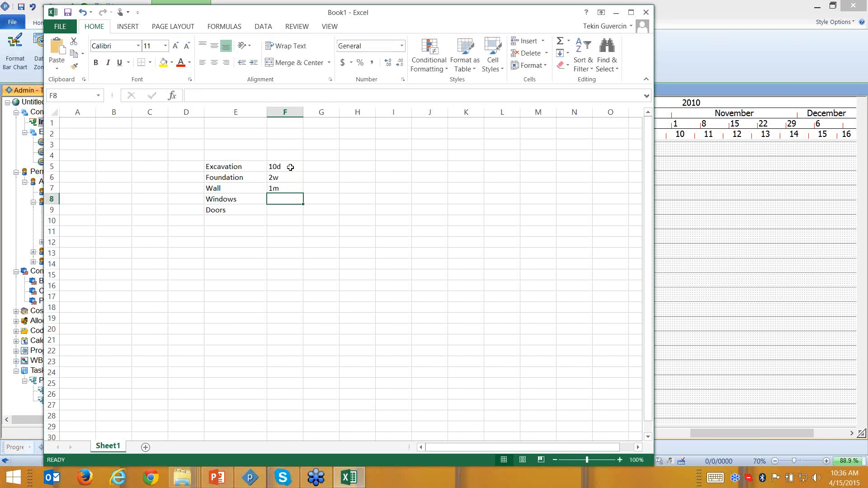
type("2d")
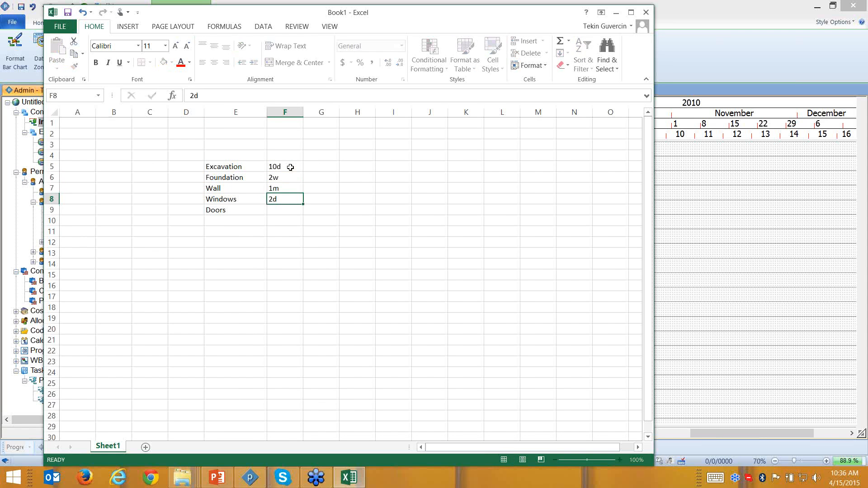
key("Return")
type("5d")
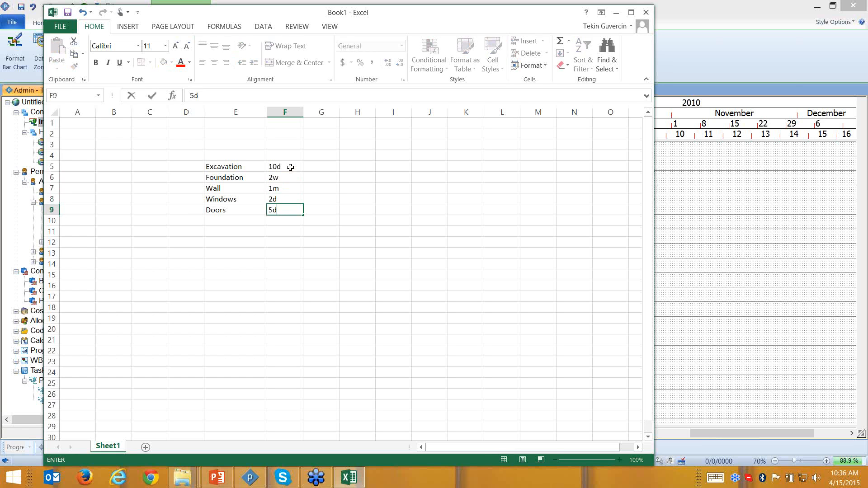
key("Return")
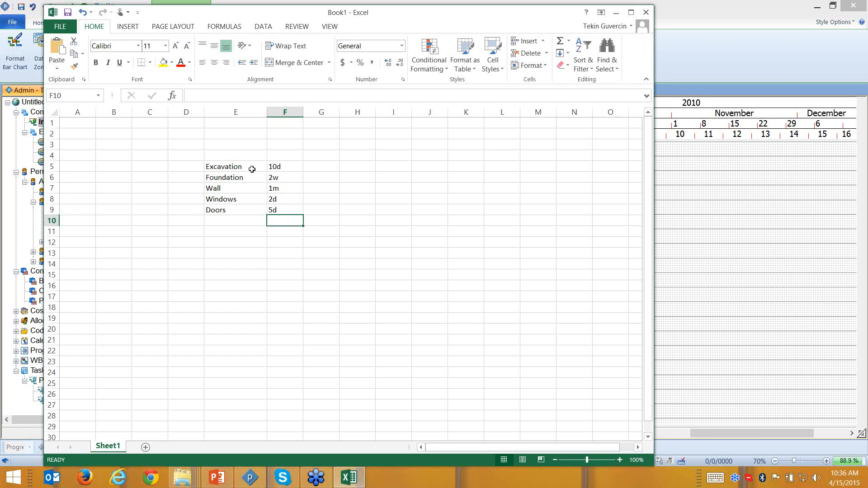
- Enter the costs 1000, 2000, 3900, 5889 and 566 in G5:G9
left_click(316, 170)
type("1000")
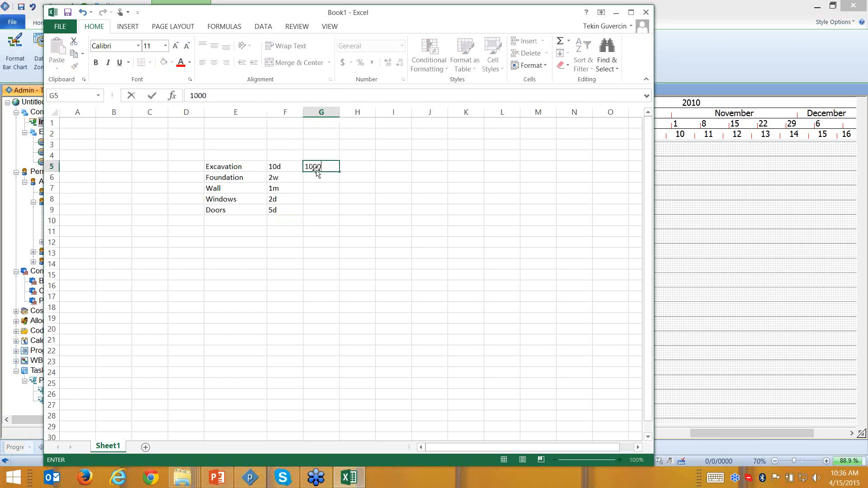
key("Return")
type("2000")
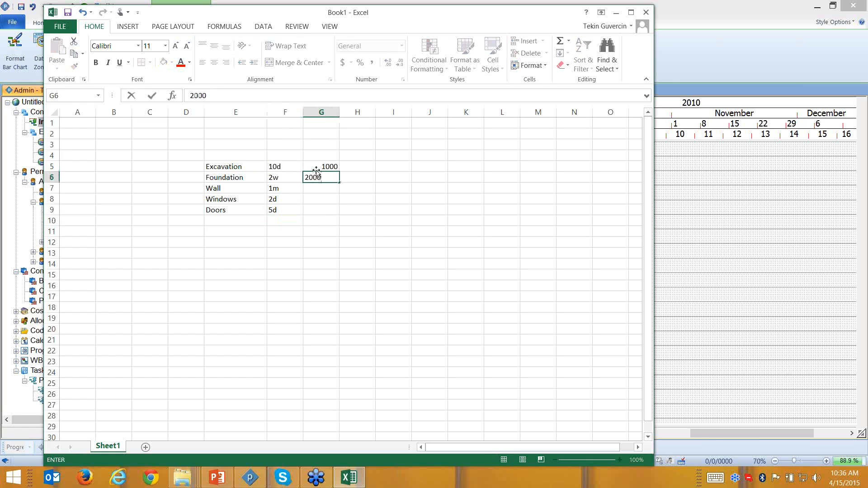
key("Return")
type("39")
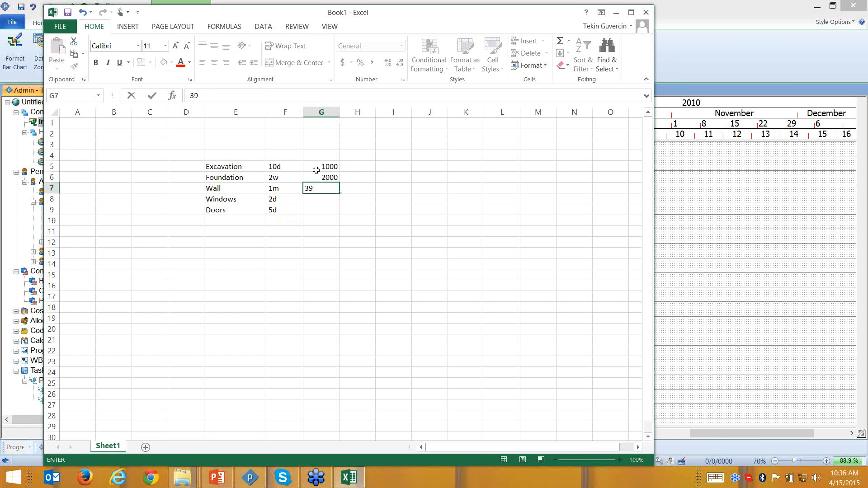
type("00")
key("Return")
type("5")
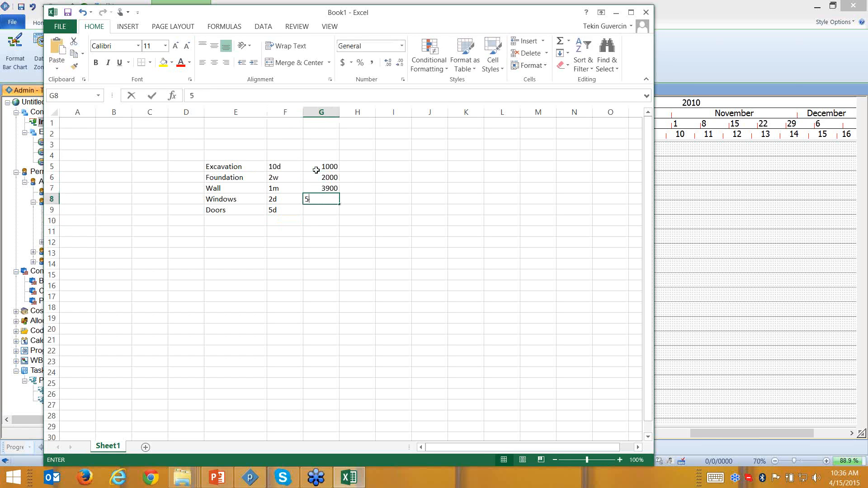
type("889")
key("Return")
type("56")
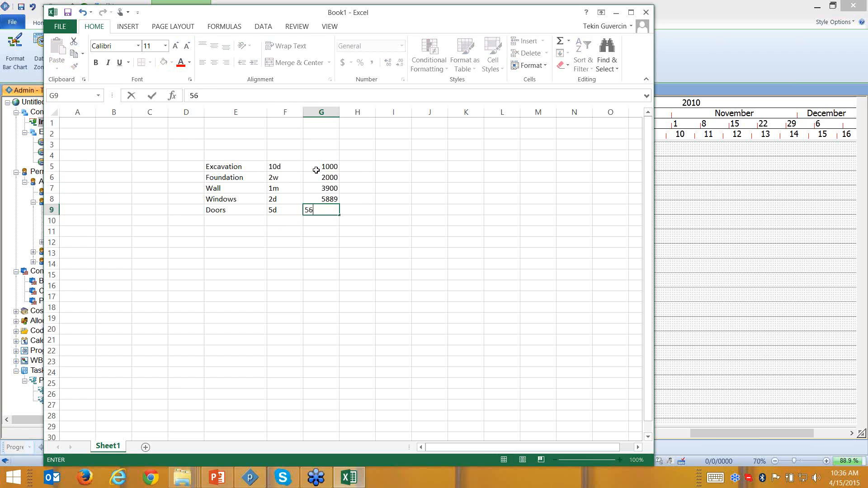
type("6")
key("Return")
- Copy the E5:G9 task table and minimise Excel
left_click_drag(246, 165, 339, 210)
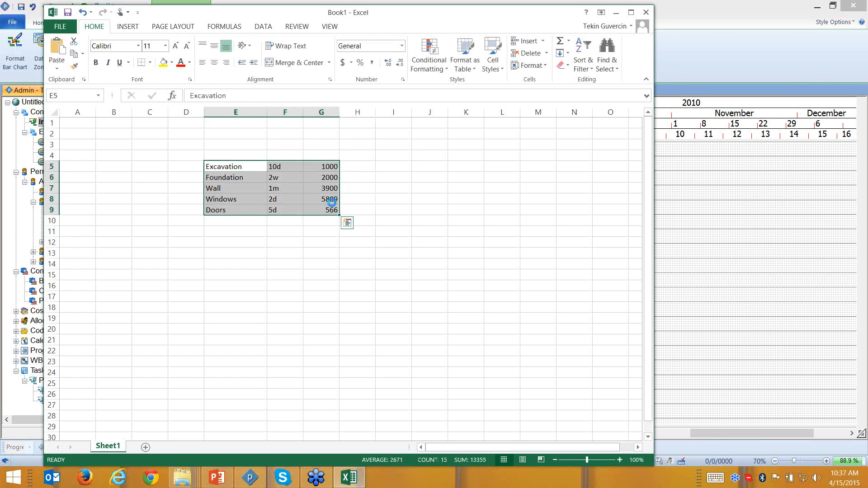
key("ctrl+c")
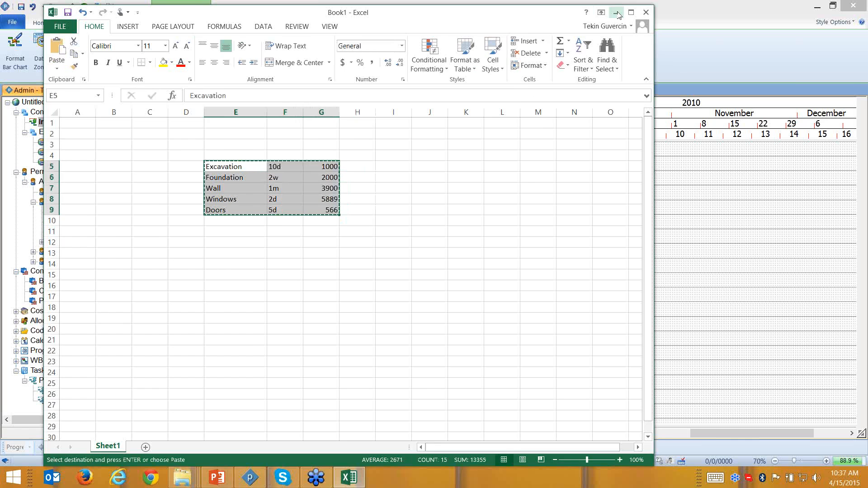
left_click(615, 12)
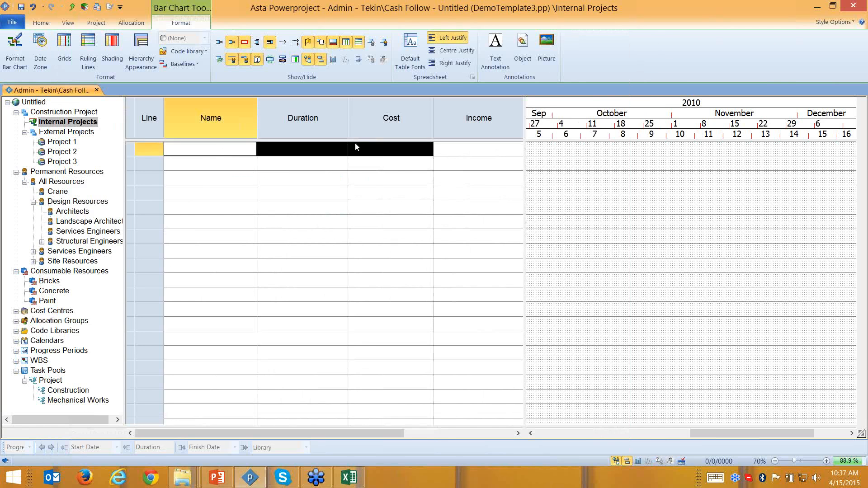
- Paste the five Excel tasks into the plan, show the cost histogram, and select all five rows
key("ctrl+v")
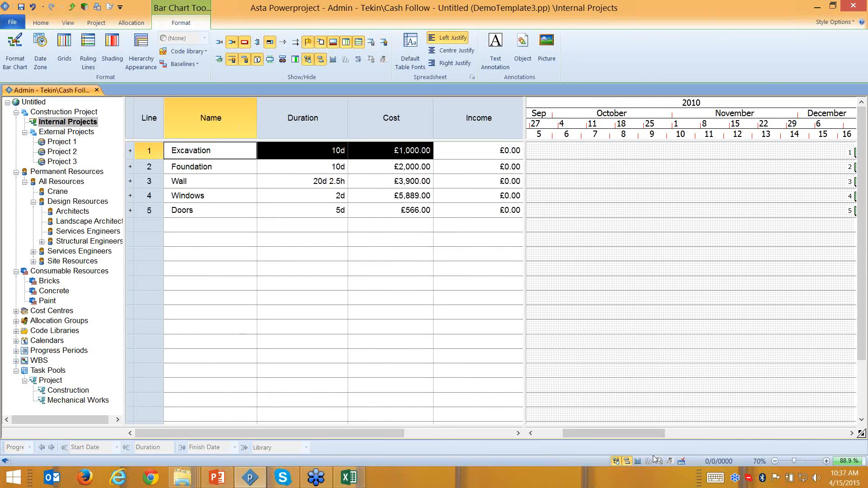
left_click(638, 460)
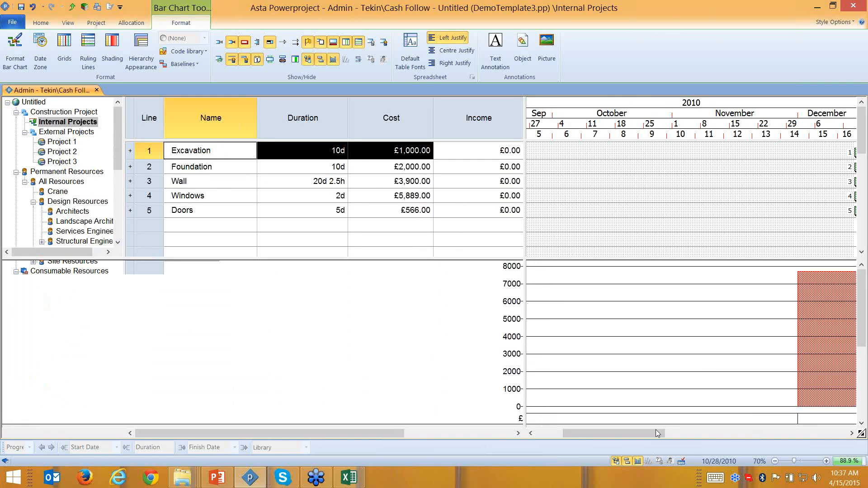
left_click_drag(656, 432, 722, 413)
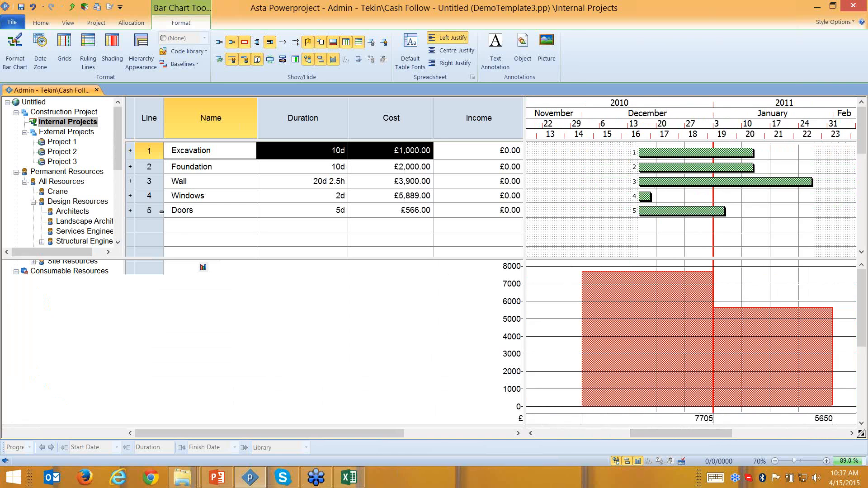
left_click_drag(161, 212, 143, 158)
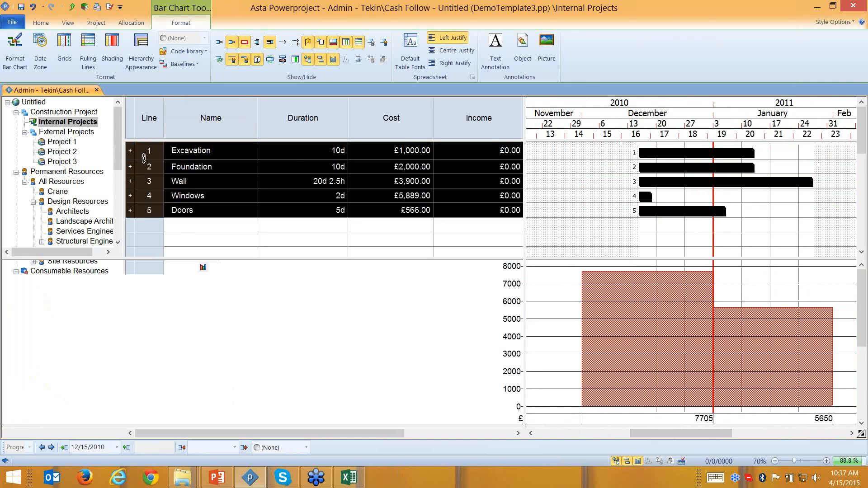
left_click(41, 23)
- Link the five selected tasks in sequence and reschedule with F9, accepting the progress period warning
left_click(251, 71)
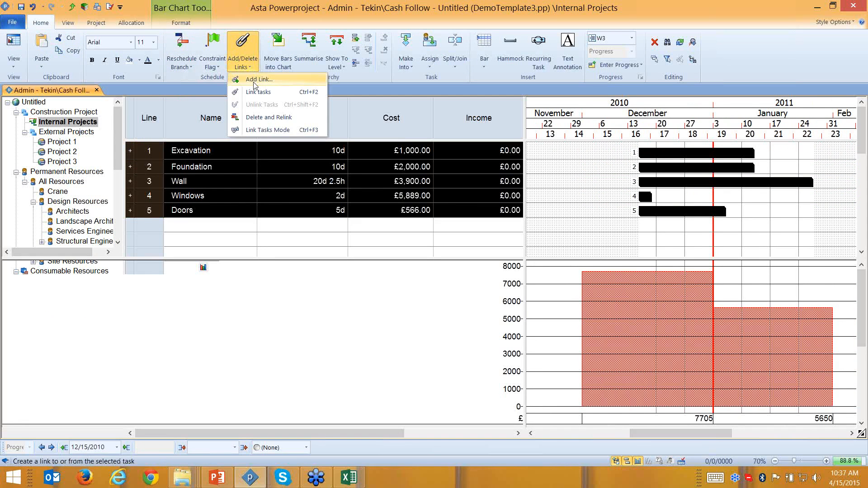
left_click(253, 92)
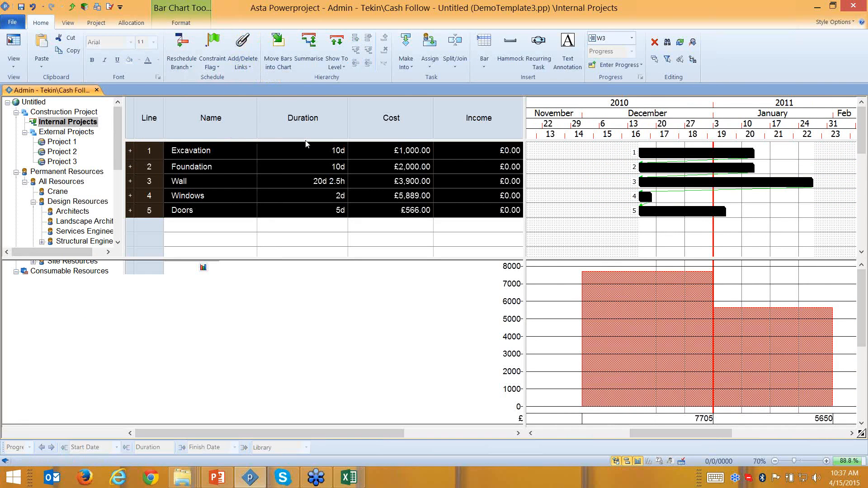
key("F9")
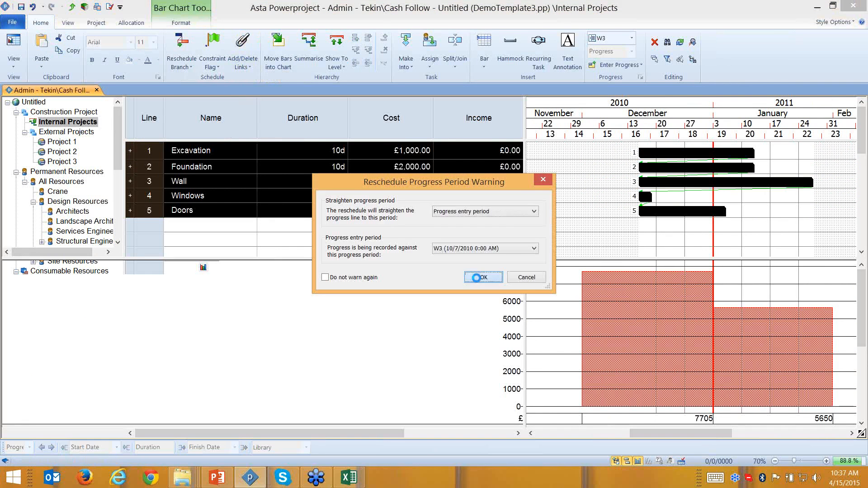
left_click(478, 277)
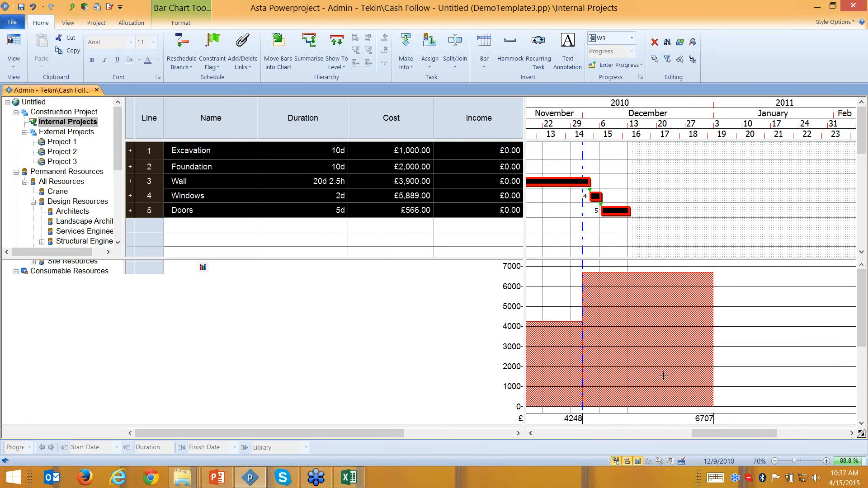
- Begin saving a copy of the plan as DemoTemplate3 via Save As
left_click_drag(715, 435, 662, 435)
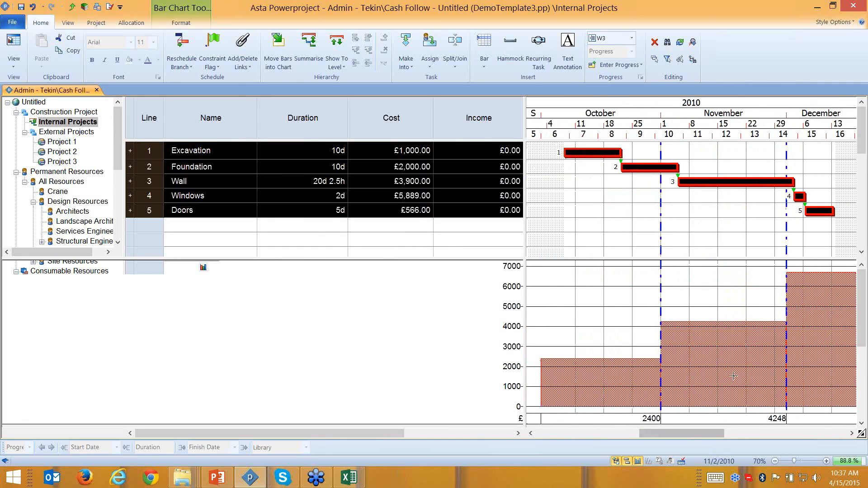
mouse_move(793, 346)
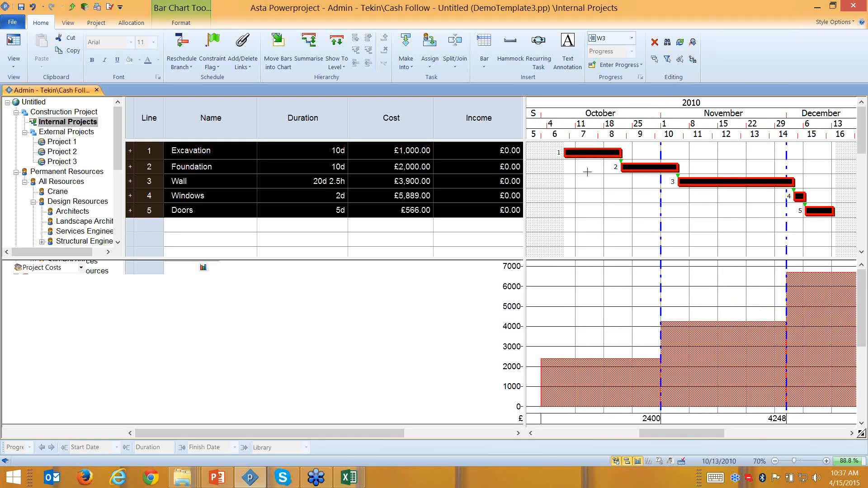
left_click(12, 26)
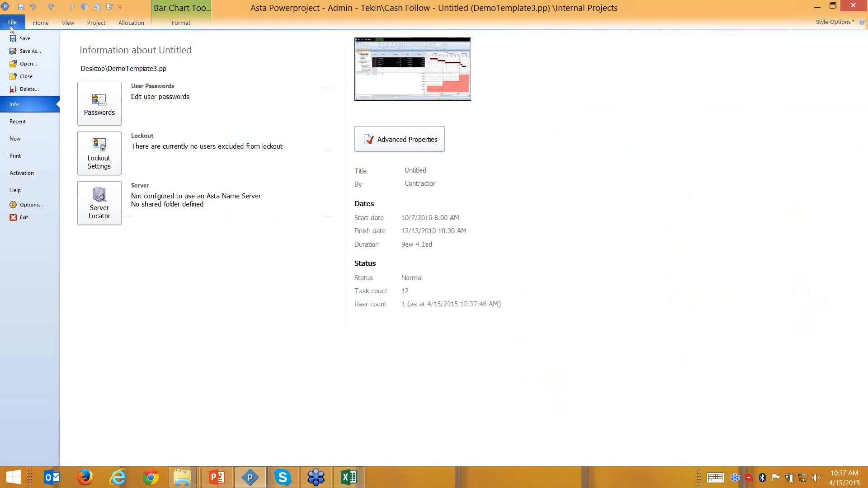
left_click(30, 51)
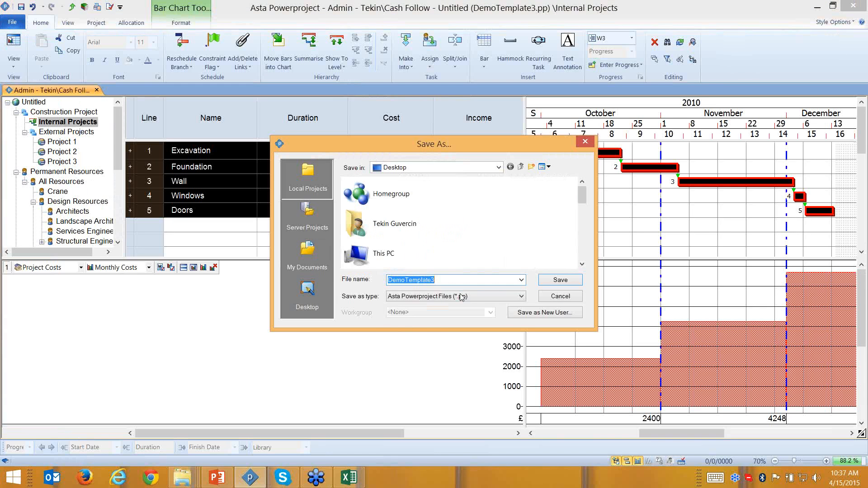
- Save the plan as DemoTemplate3.xer in Primavera XER format, confirming the export options
left_click(461, 296)
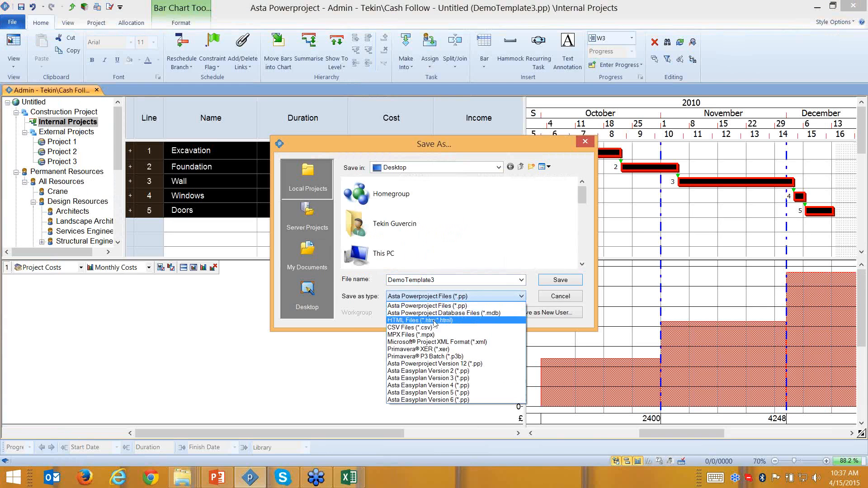
left_click(444, 351)
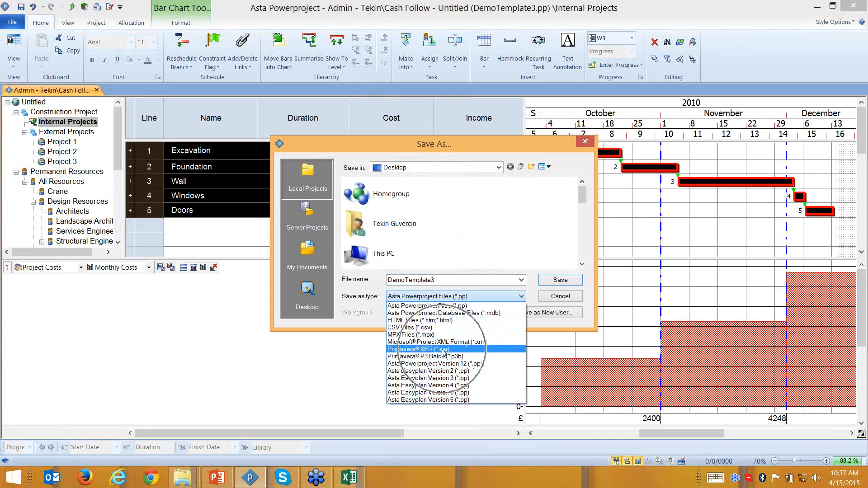
left_click(442, 353)
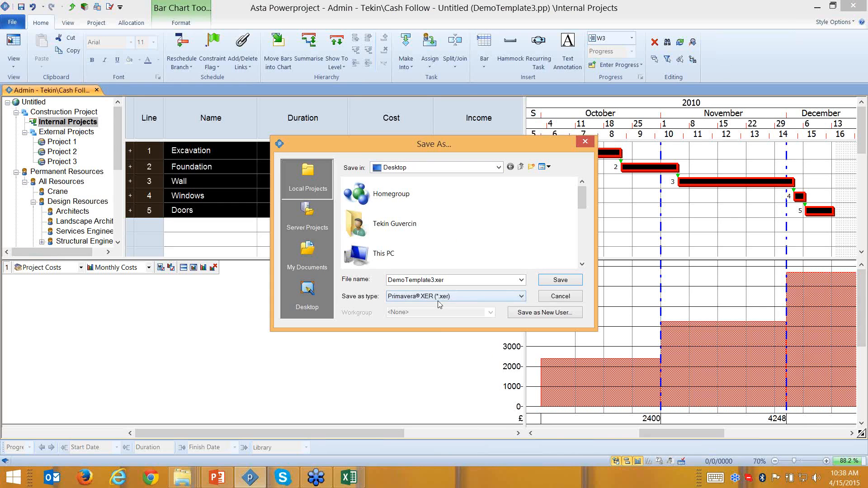
left_click(560, 284)
left_click(561, 281)
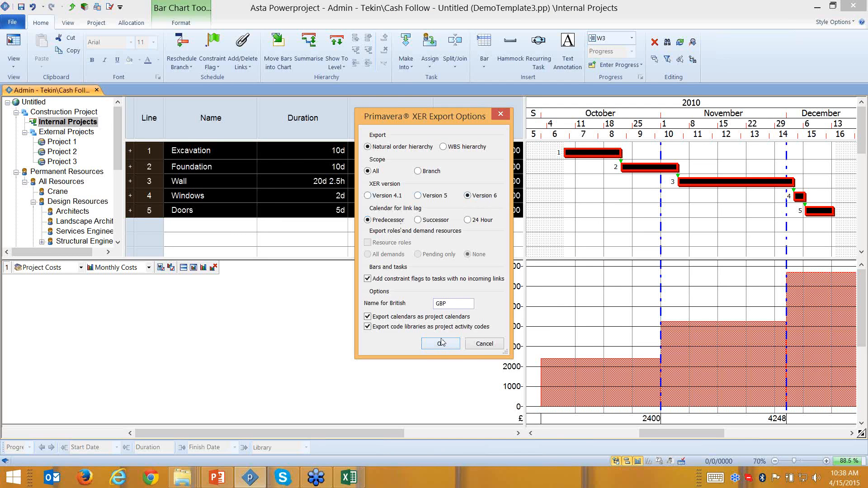
left_click(442, 343)
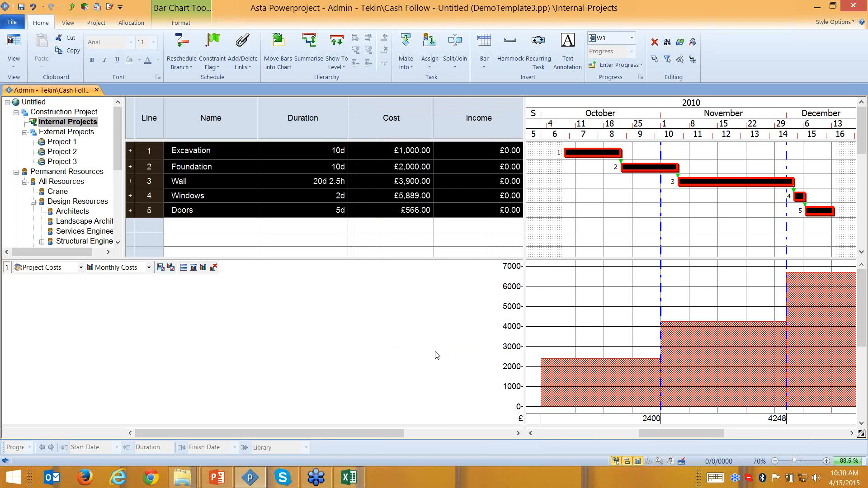
- Open and close Outlook, dismiss the Start screen, and minimise the plan to show the desktop
left_click(50, 478)
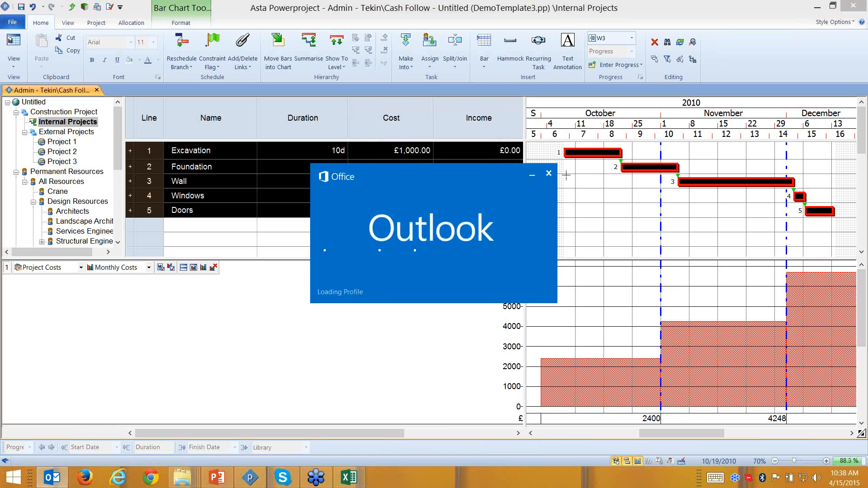
left_click(548, 174)
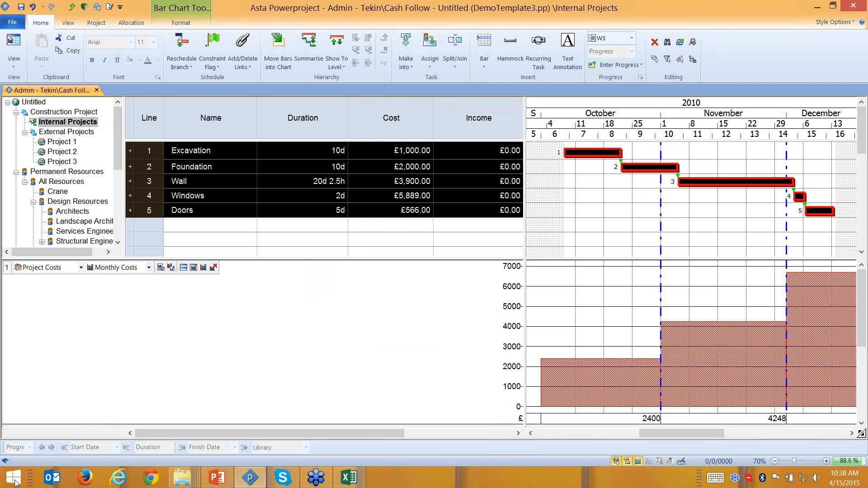
left_click(13, 479)
key("super")
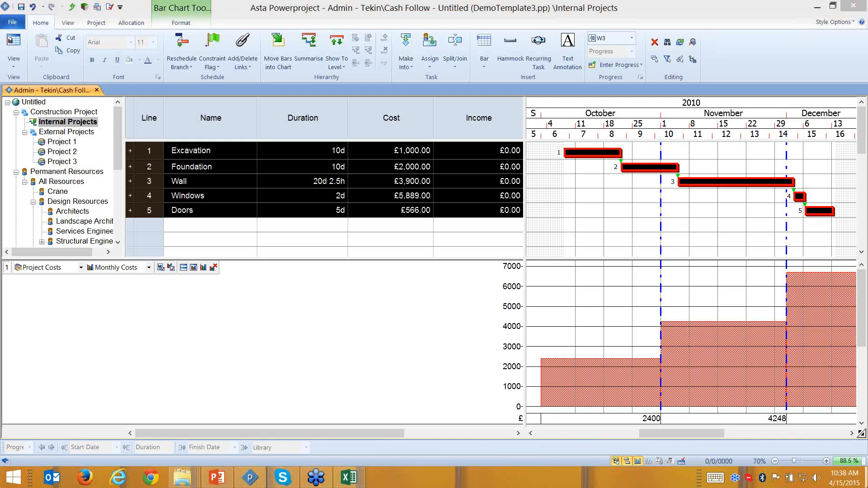
key("super+d")
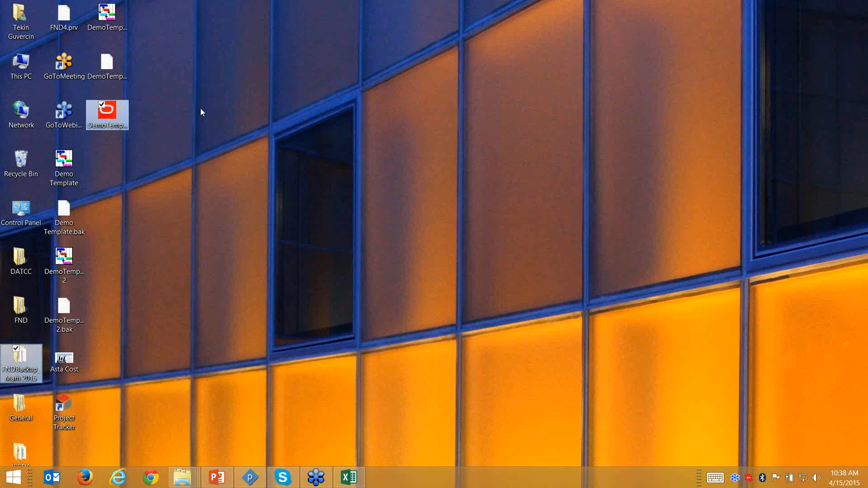
- Move the DemoTemplate3 XER file to mid-desktop, put the backup folder under FND, and restore Powerproject
left_click_drag(120, 110, 425, 139)
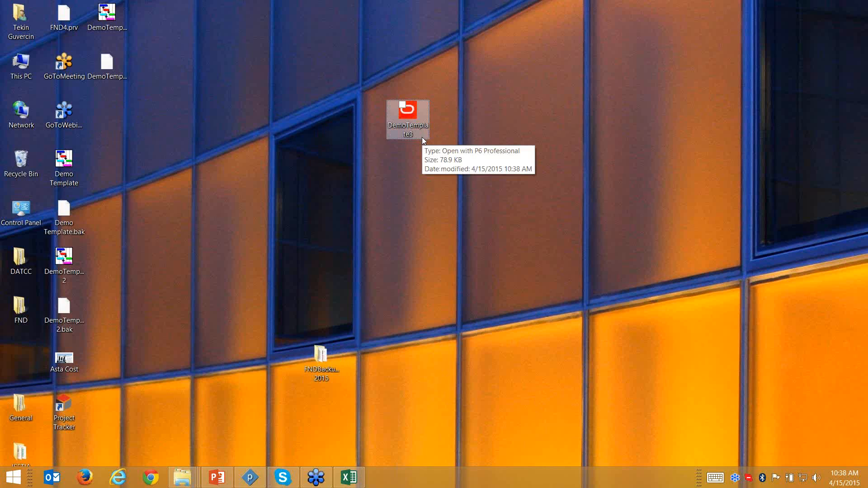
left_click(422, 138)
left_click(336, 372)
left_click_drag(324, 359, 25, 357)
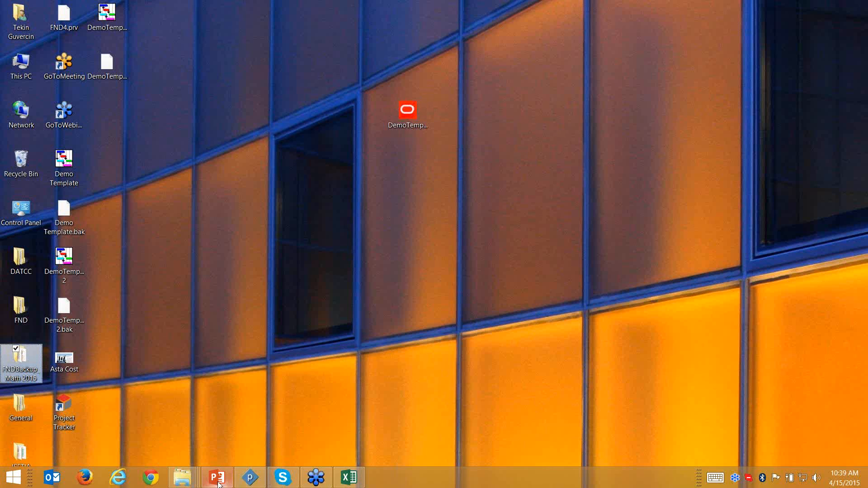
left_click(250, 479)
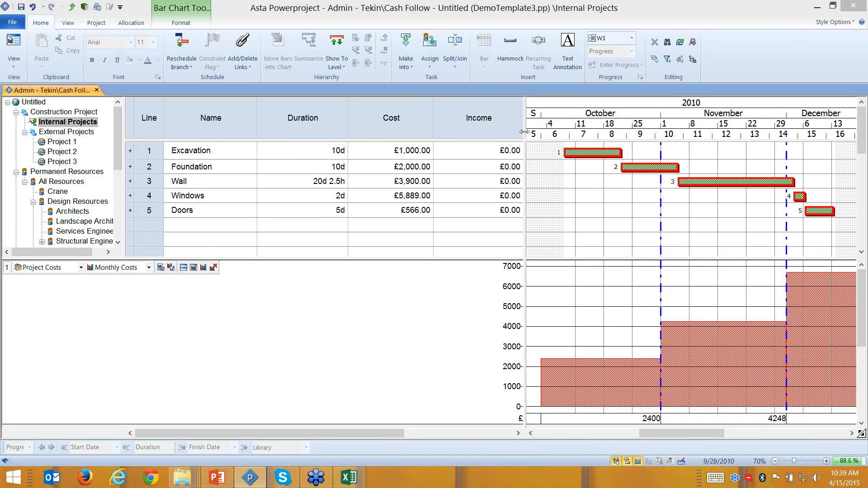
- Hide the Cost and Income columns behind a wider Gantt chart and plot costs as a Progress S-curve
left_click_drag(524, 131, 350, 132)
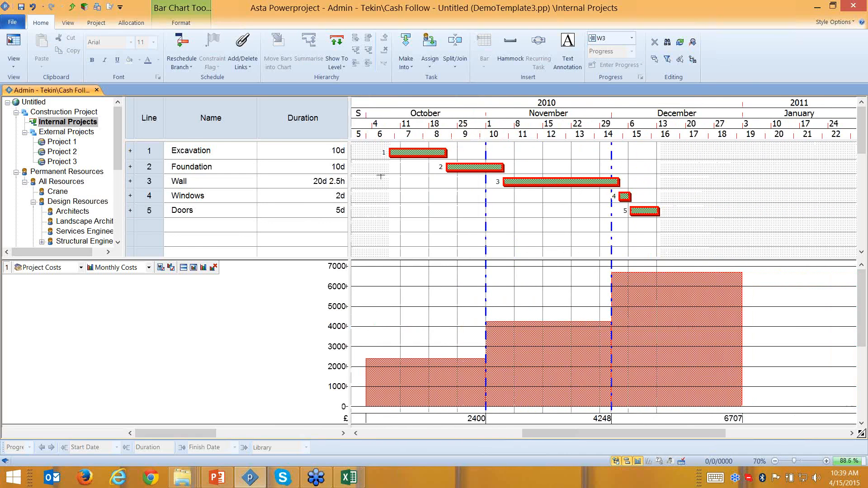
left_click(116, 270)
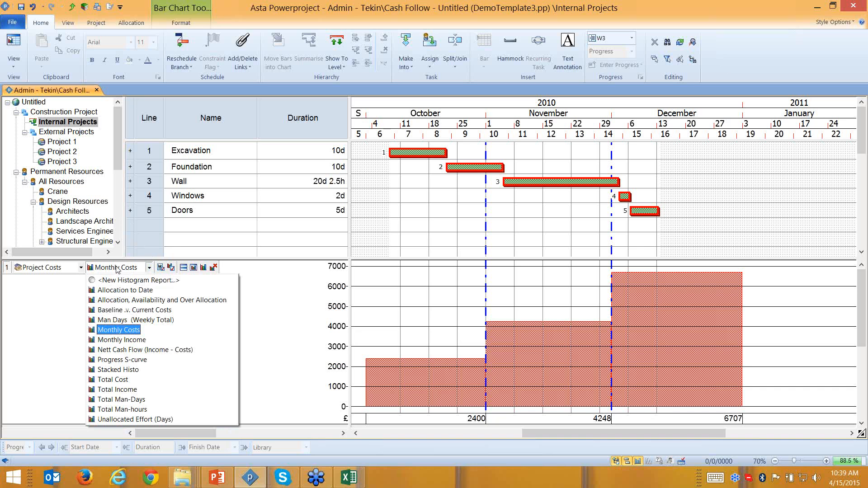
left_click(159, 361)
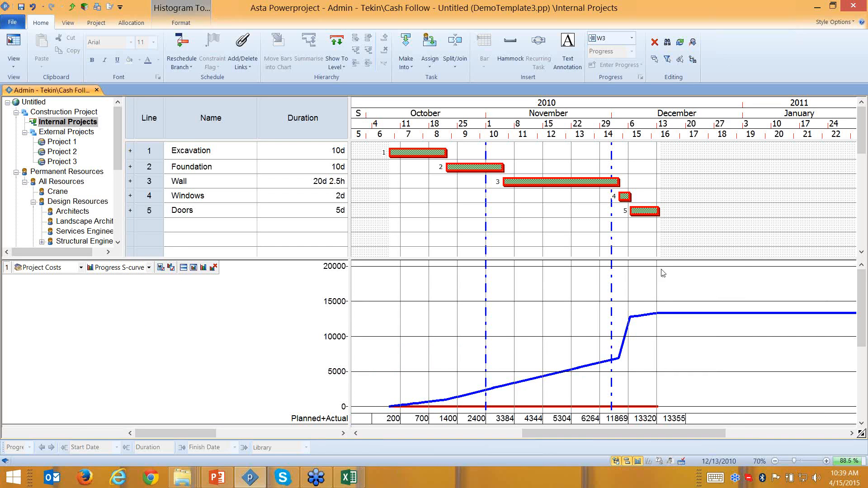
right_click(522, 331)
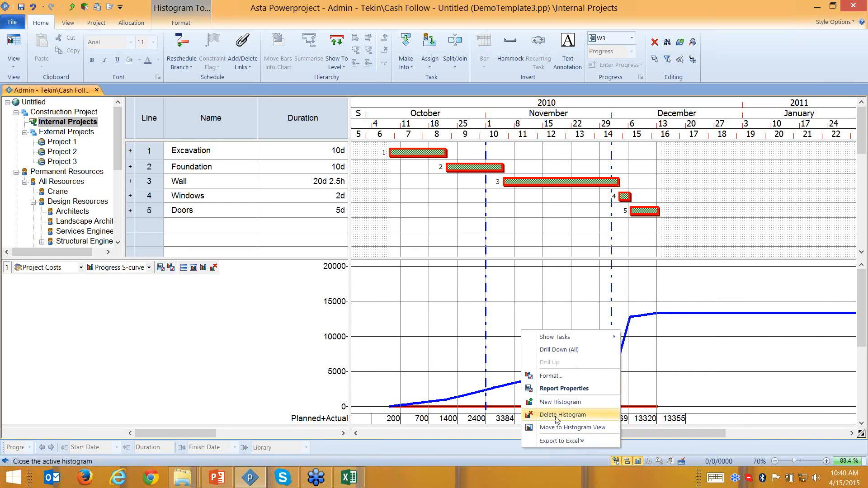
- Review the histogram's Format settings on the Row and Details tabs, then close them
left_click(542, 384)
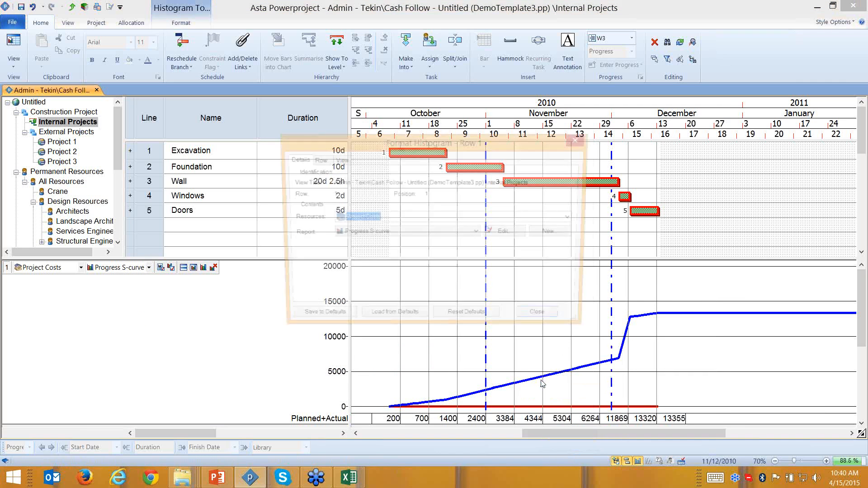
left_click(316, 159)
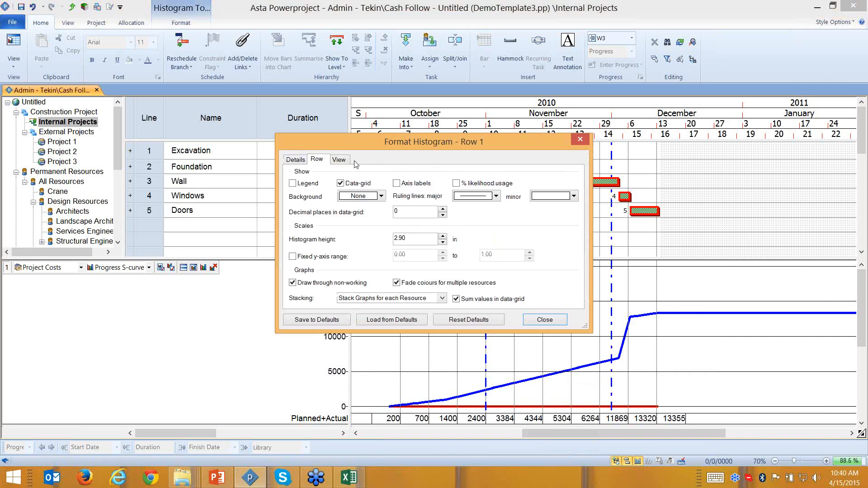
left_click(295, 160)
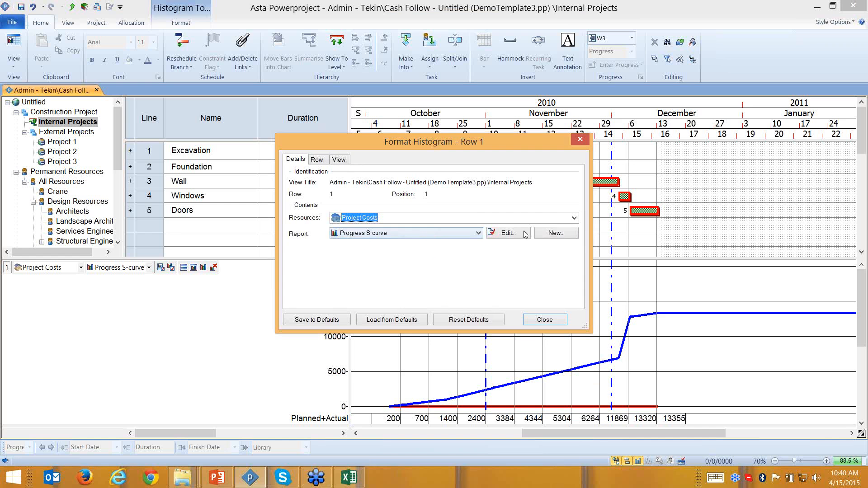
left_click(580, 140)
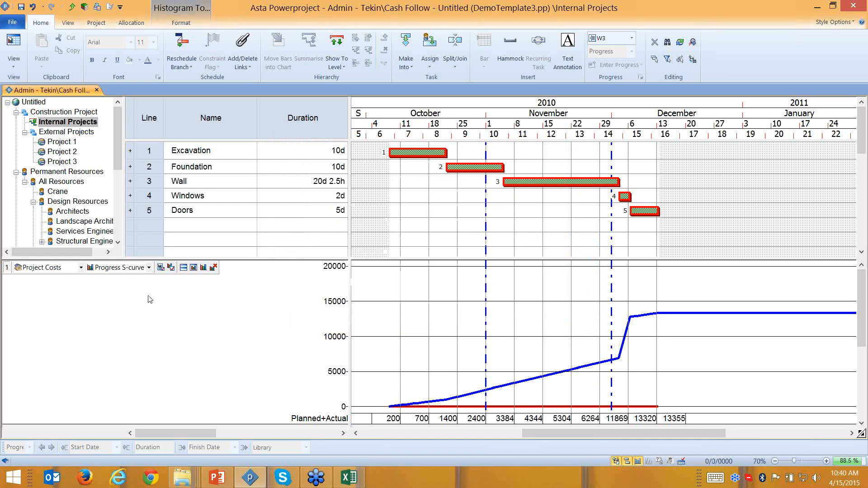
- Switch the histogram to Monthly Costs, then to a cumulative Total Cost graph, and open the Library Explorer
left_click(149, 268)
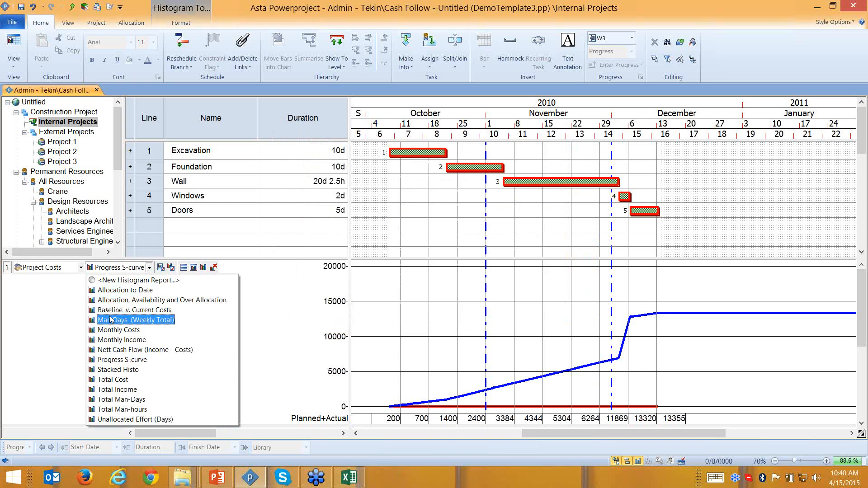
left_click(110, 330)
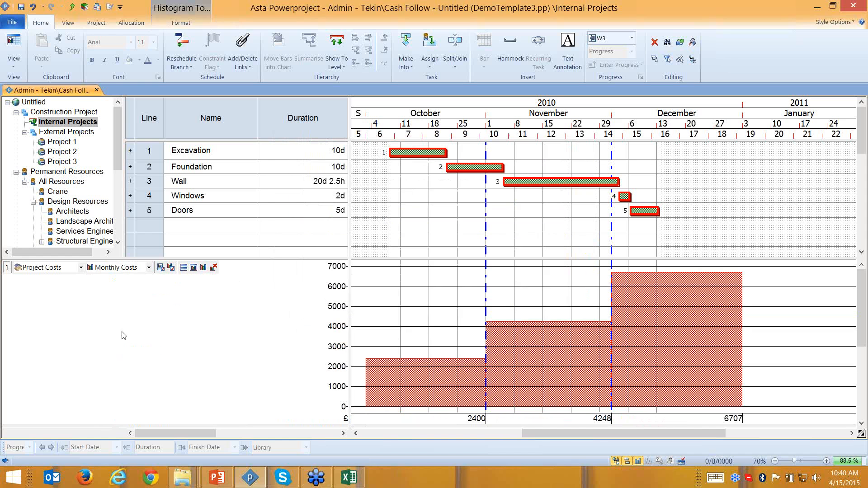
left_click(149, 267)
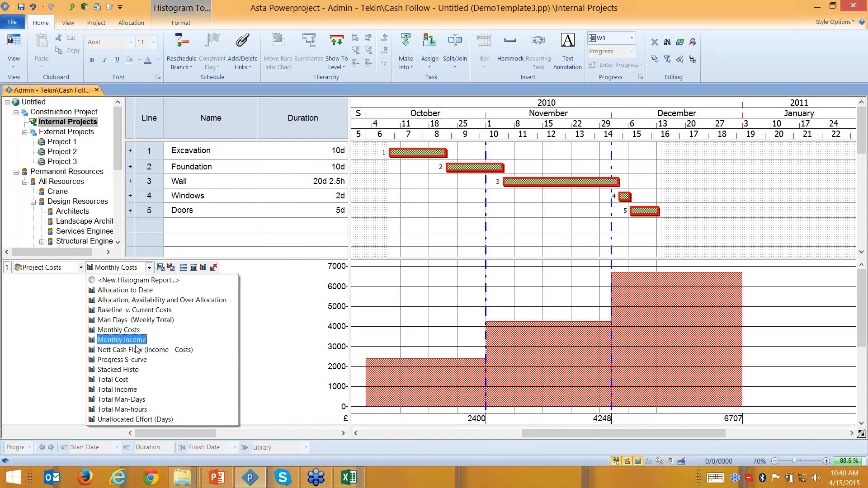
left_click(136, 380)
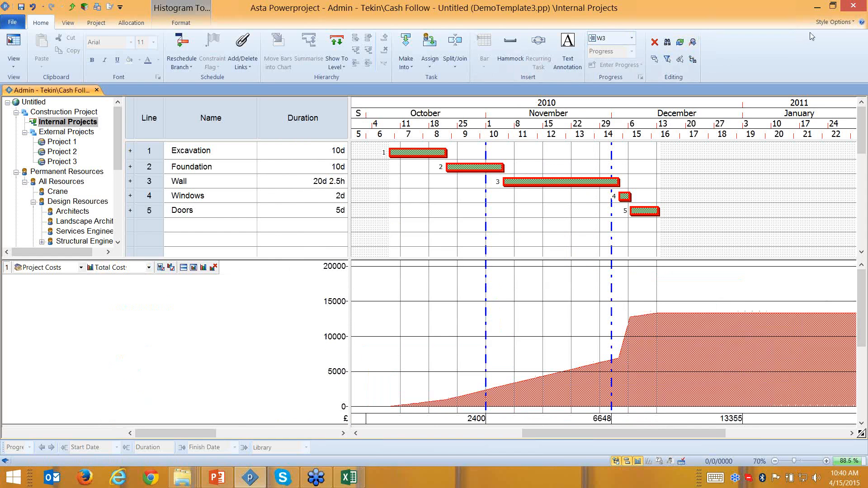
left_click(857, 29)
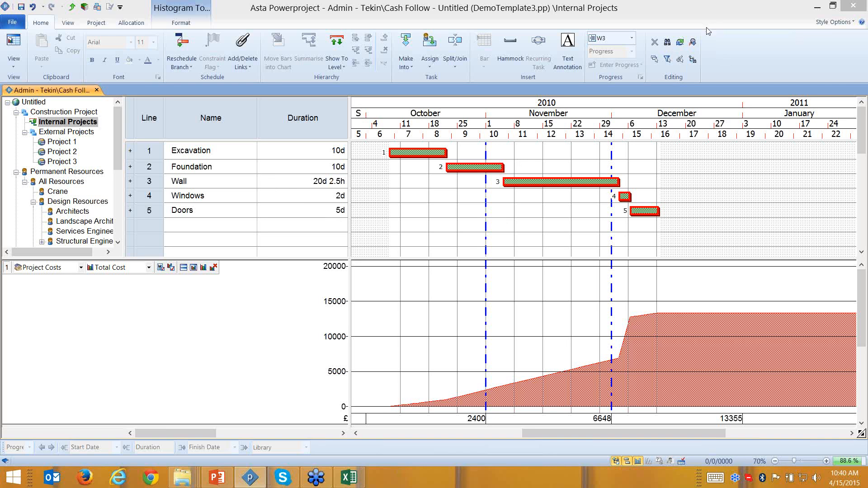
left_click(82, 8)
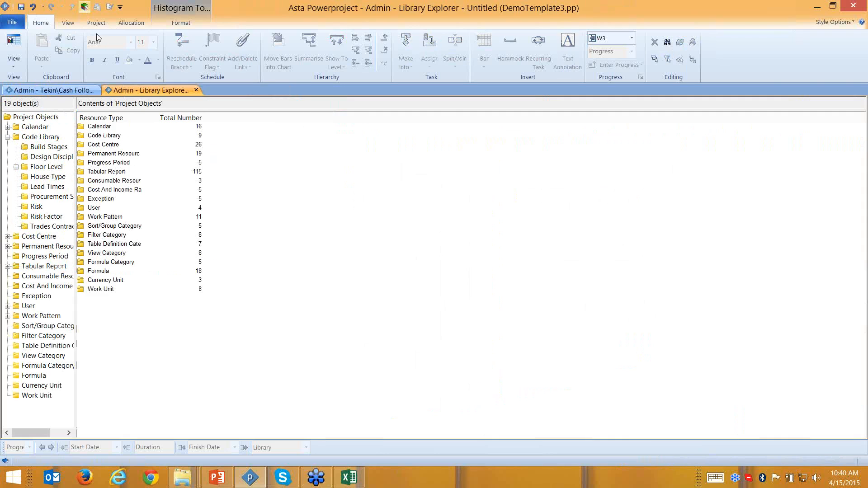
- Add a USD currency unit with cent as its fraction and $ as its symbol
double_click(118, 282)
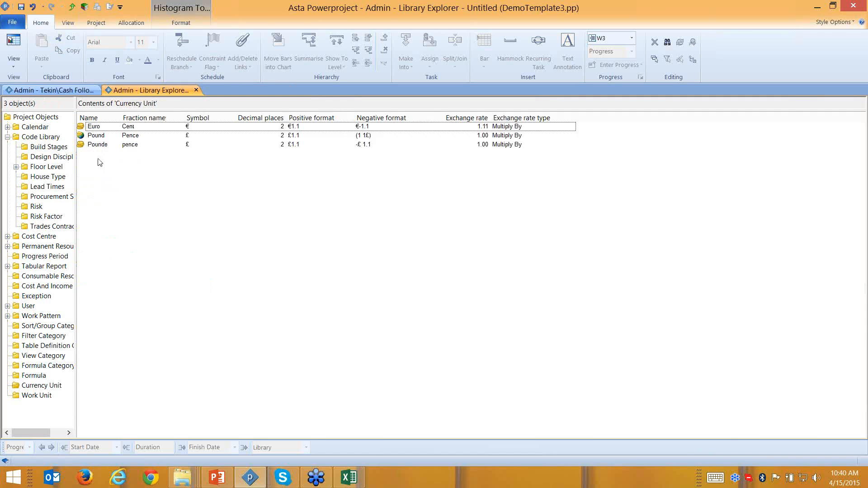
left_click(101, 154)
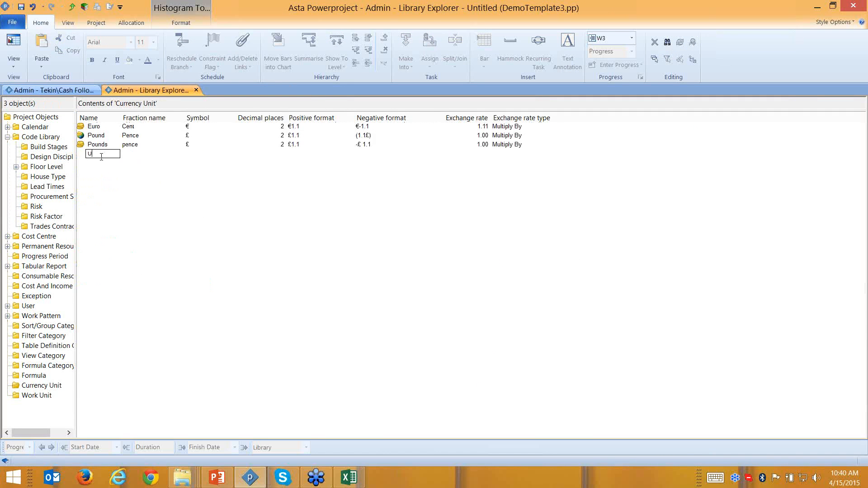
type("USD")
left_click(155, 150)
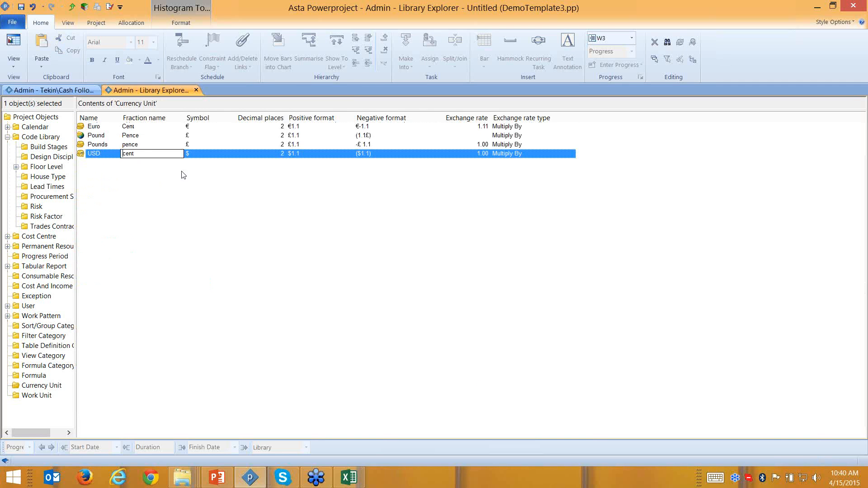
key("Tab")
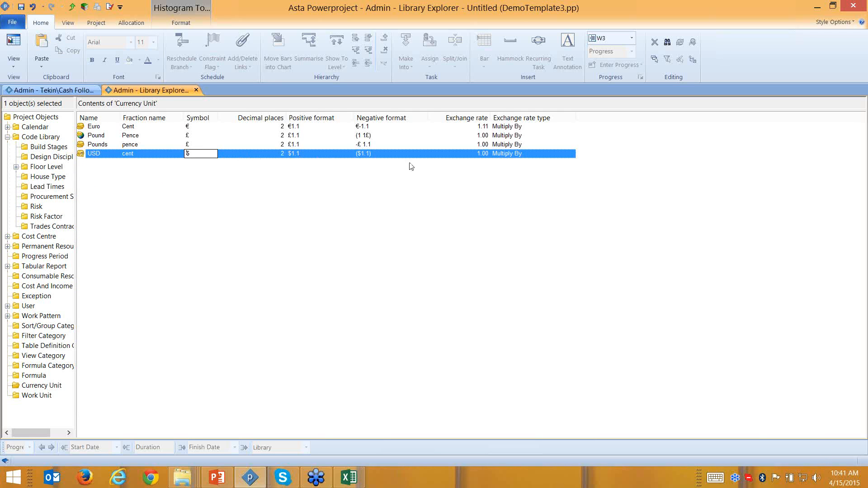
left_click(457, 161)
- Set the USD exchange rate to 0.90 and return to the plan
left_click(466, 157)
left_click(474, 156)
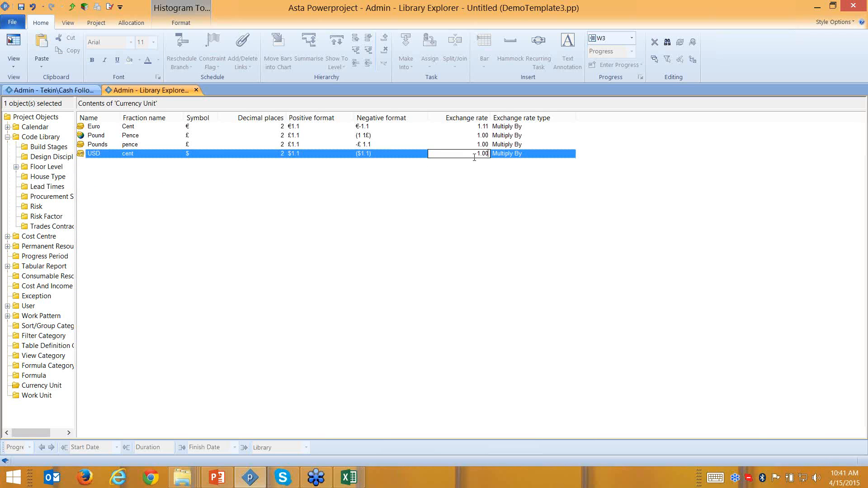
left_click_drag(475, 156, 491, 157)
type("0.9")
left_click(497, 155)
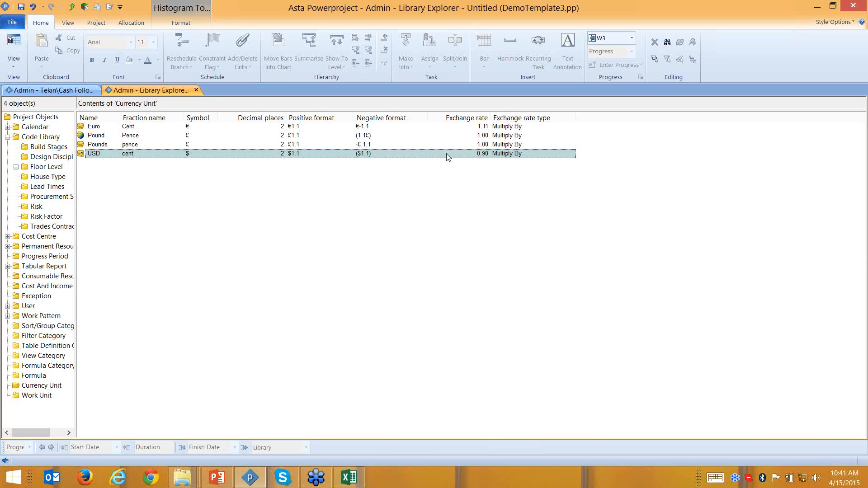
left_click(60, 90)
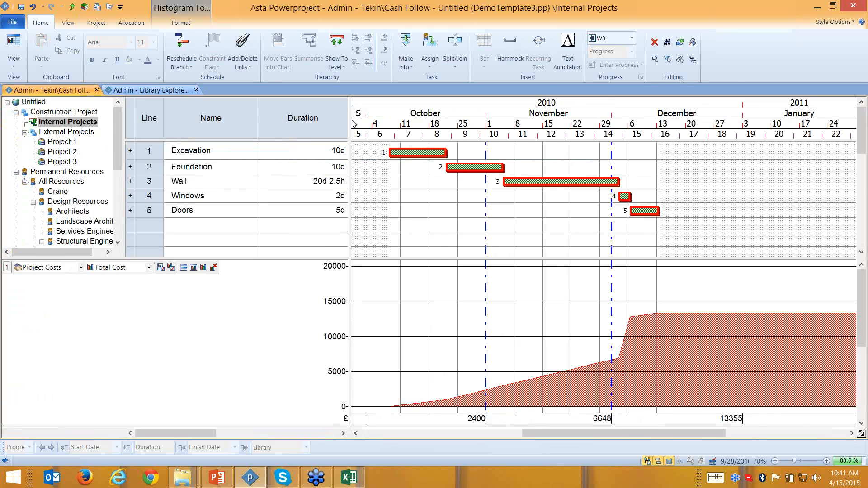
- Bring the Cost and Income columns back into the table and check the Table Definition
left_click_drag(399, 118, 504, 118)
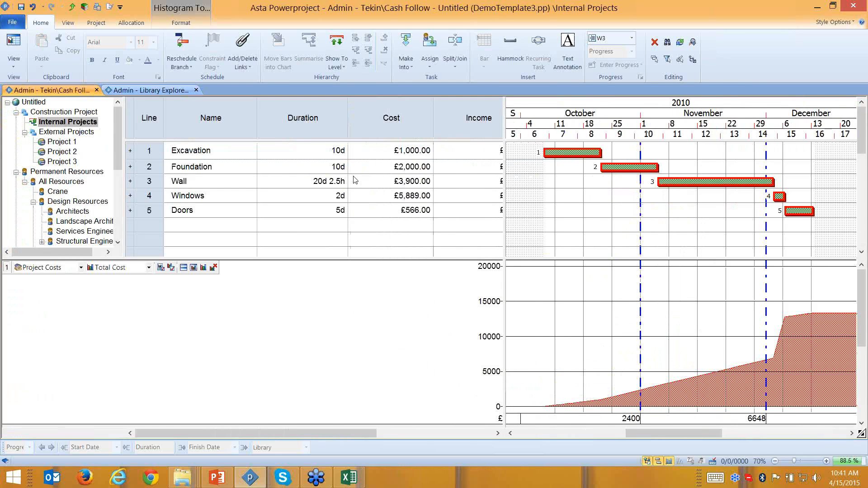
left_click(404, 127)
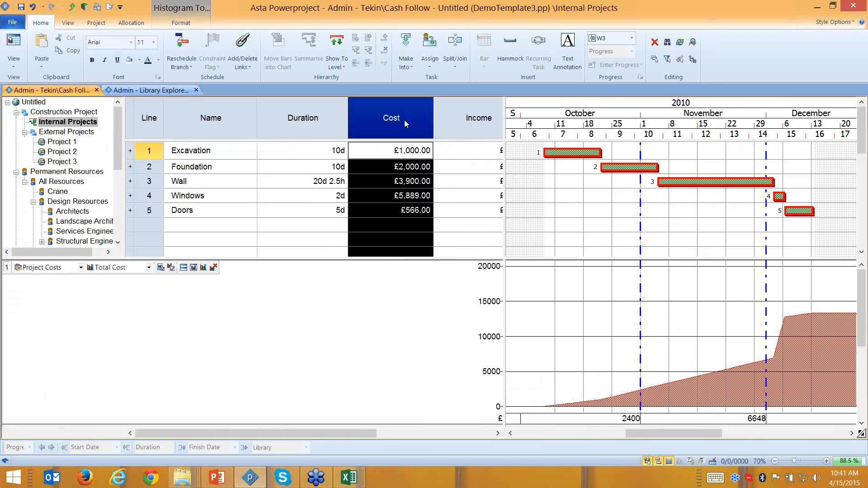
right_click(404, 120)
left_click(446, 230)
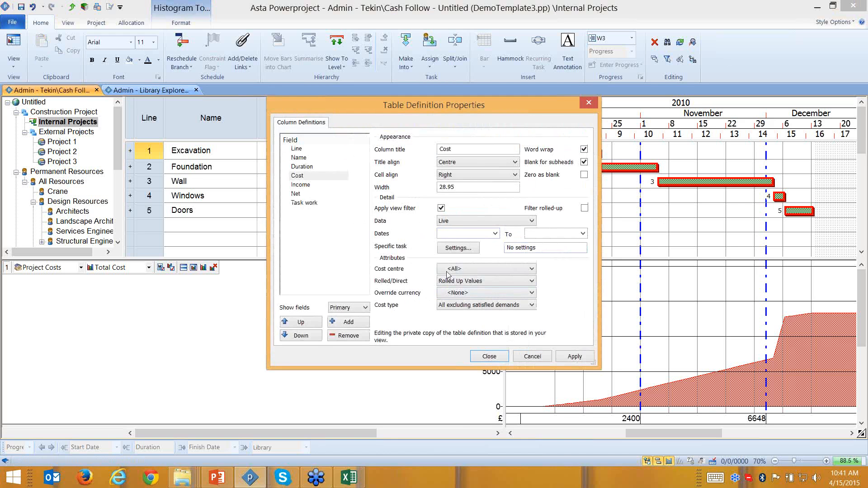
left_click(591, 103)
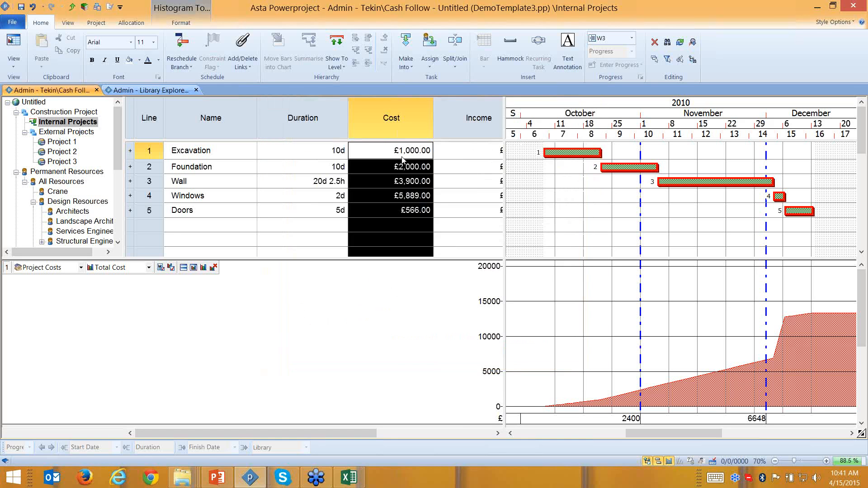
- Format the Cost column cells as Currency with USD as the currency unit
right_click(403, 158)
left_click(431, 296)
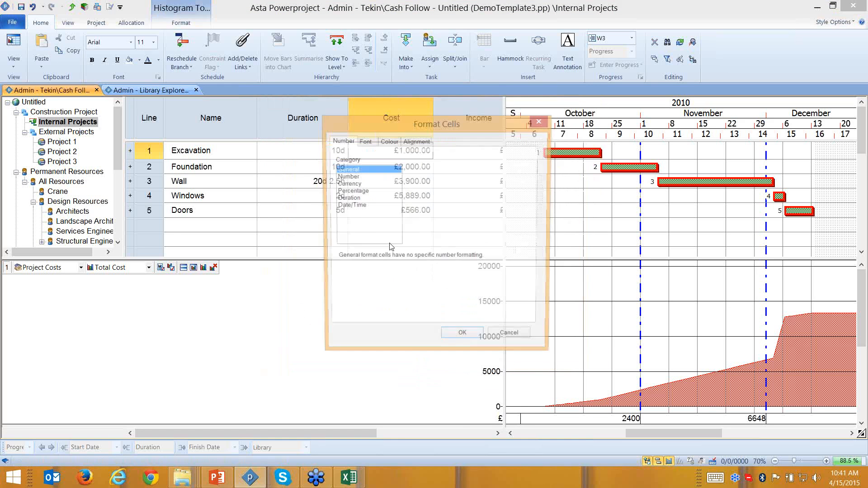
left_click(348, 177)
left_click(360, 183)
left_click(465, 197)
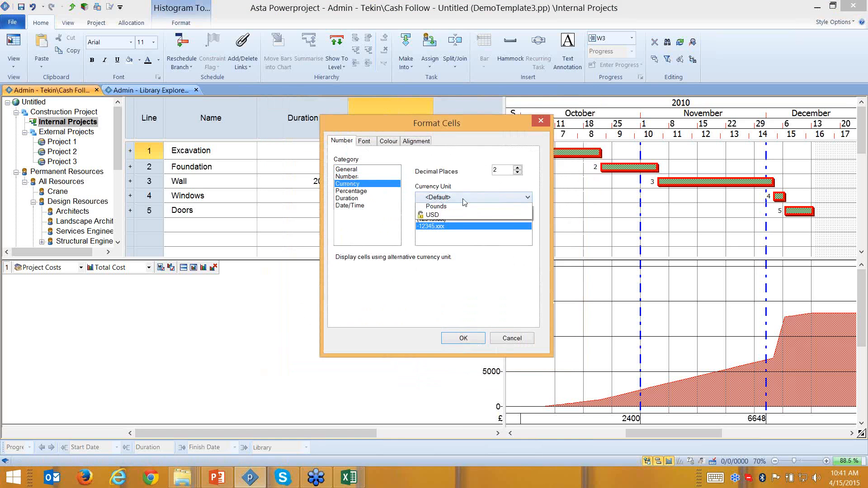
left_click(463, 231)
left_click(463, 198)
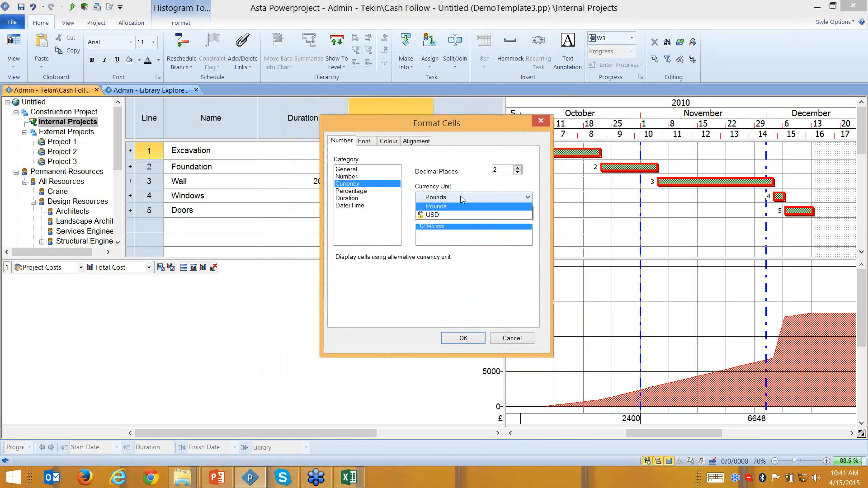
left_click(465, 235)
left_click_drag(460, 123, 613, 90)
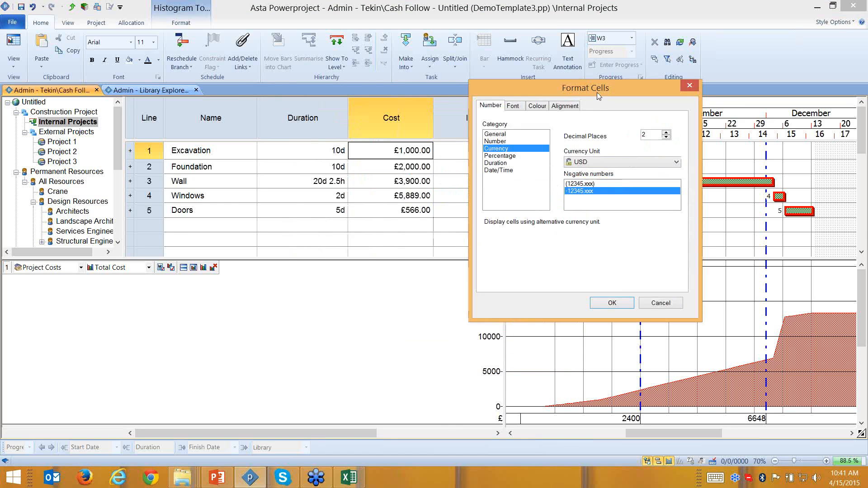
left_click(610, 303)
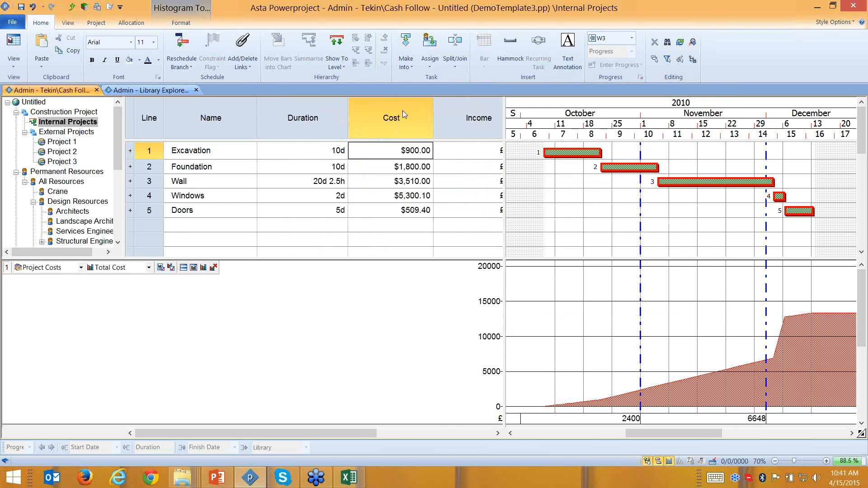
left_click(397, 125)
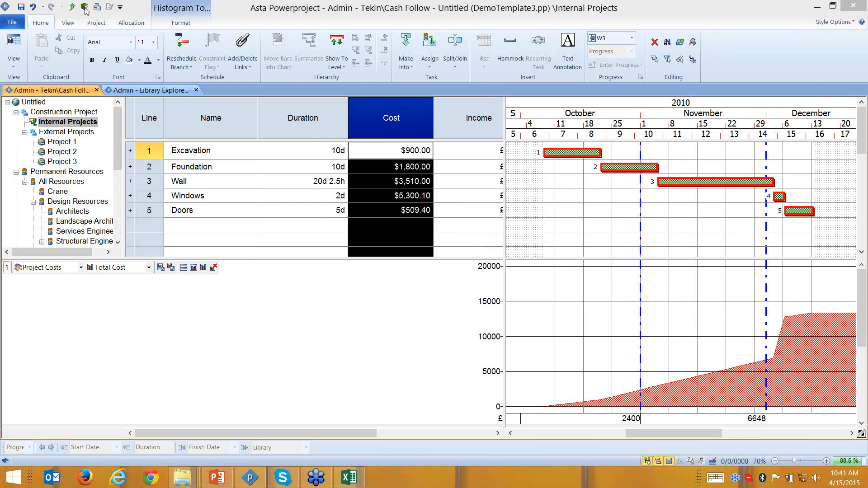
- Check Foundation's $1,800.00 cost cell, then reopen the project's Library Explorer
left_click(416, 165)
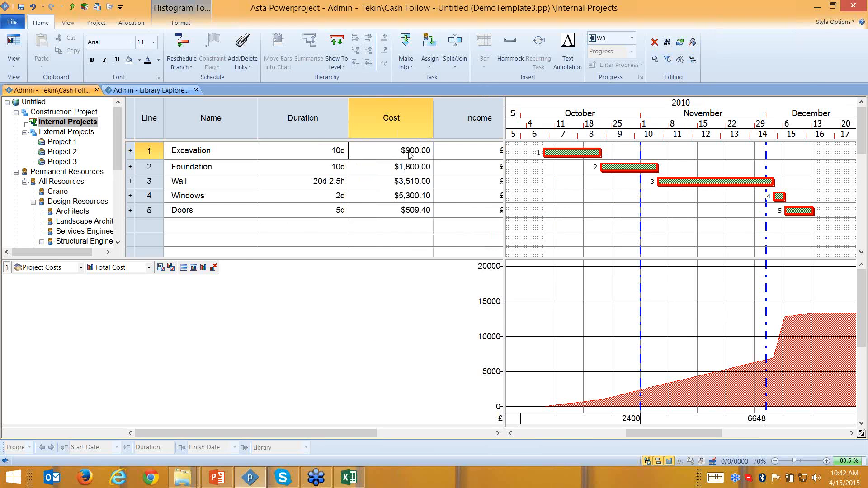
left_click(415, 169)
left_click(415, 170)
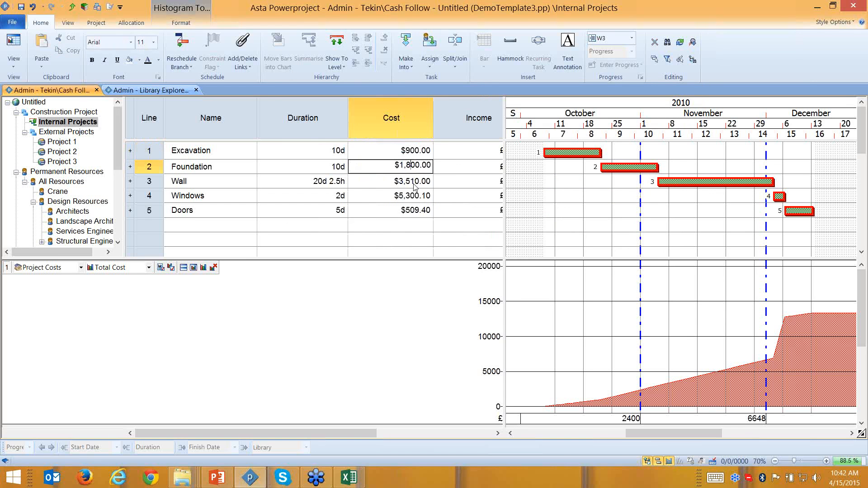
left_click(86, 10)
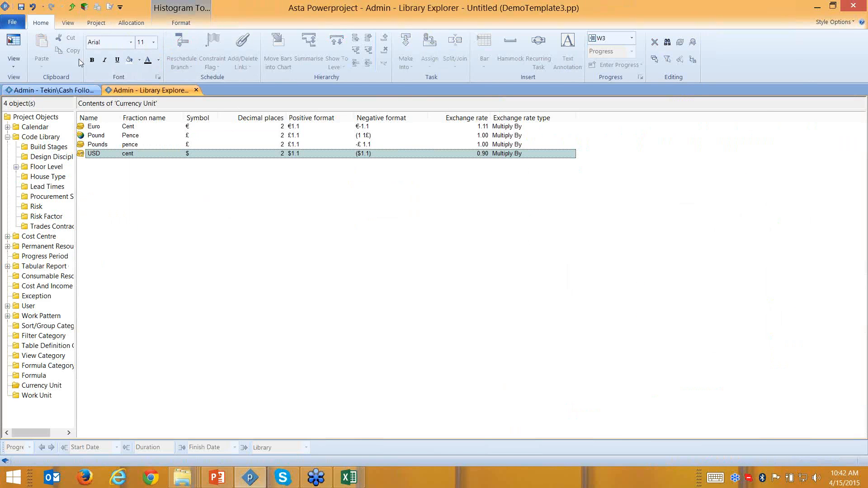
- Add an ACME COST CENTER entry to the Cost Centre library and make it a folder
left_click(196, 90)
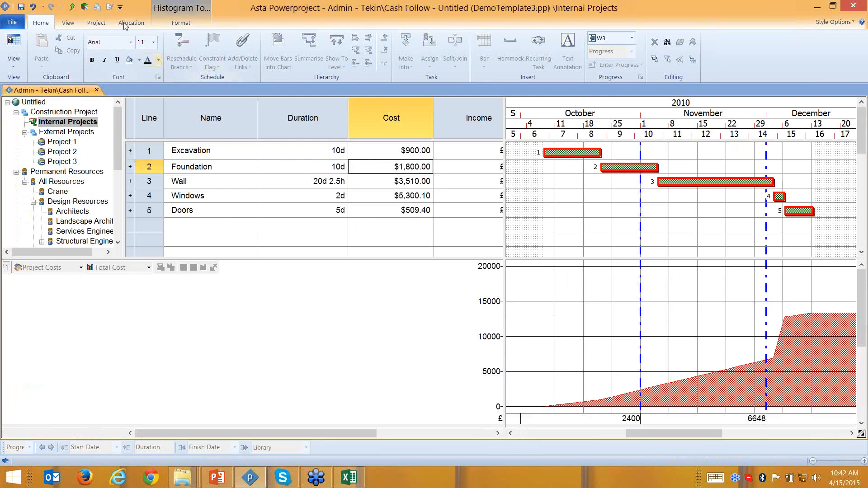
left_click(84, 7)
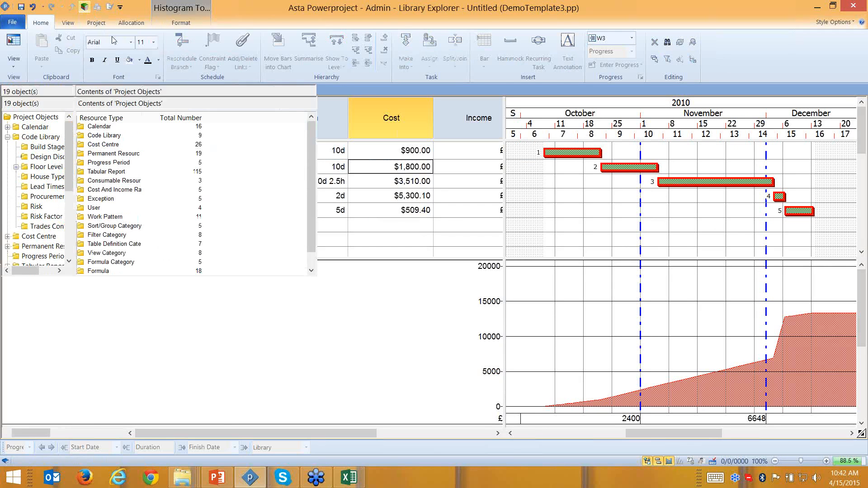
double_click(103, 144)
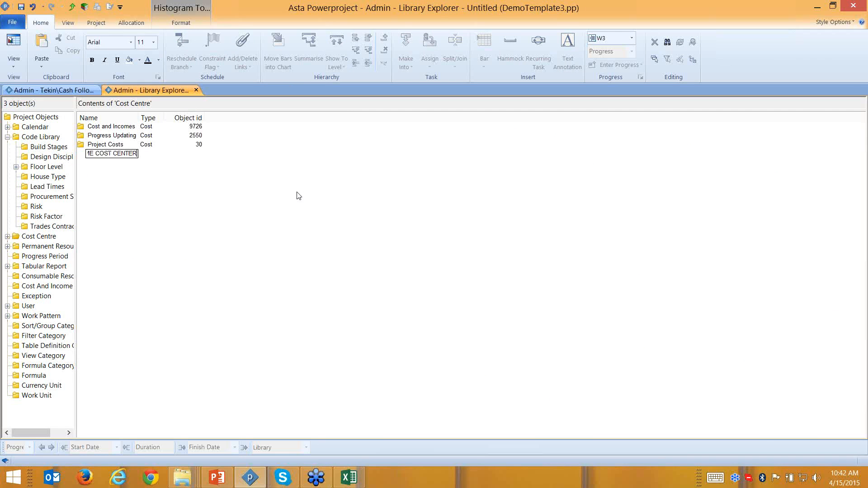
key("Return")
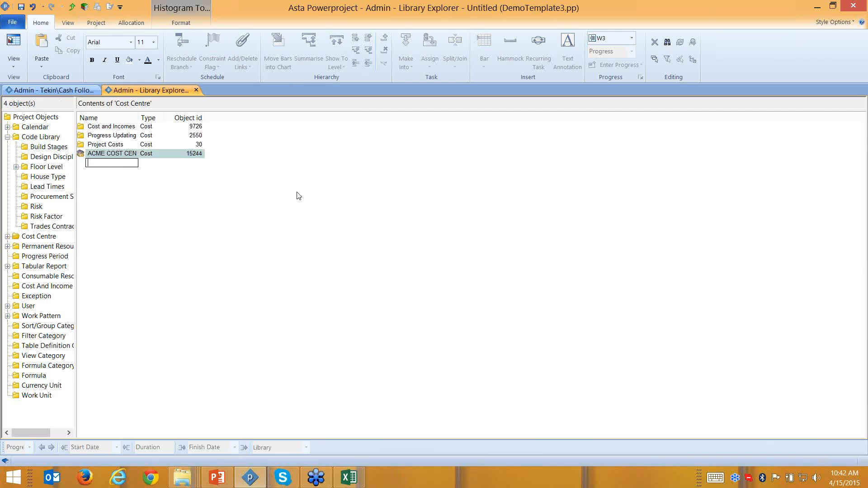
left_click(83, 154)
right_click(82, 155)
left_click(121, 228)
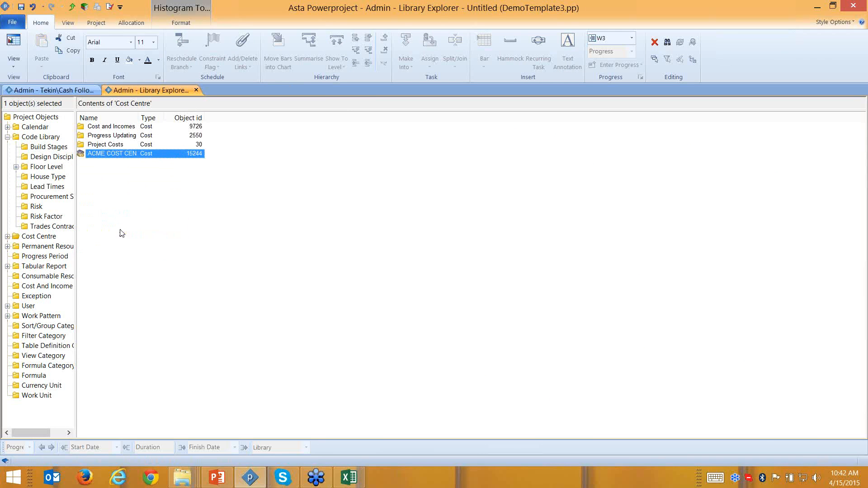
- Add Cost and Income entries inside the ACME COST CENTER folder
left_click(112, 154)
double_click(112, 154)
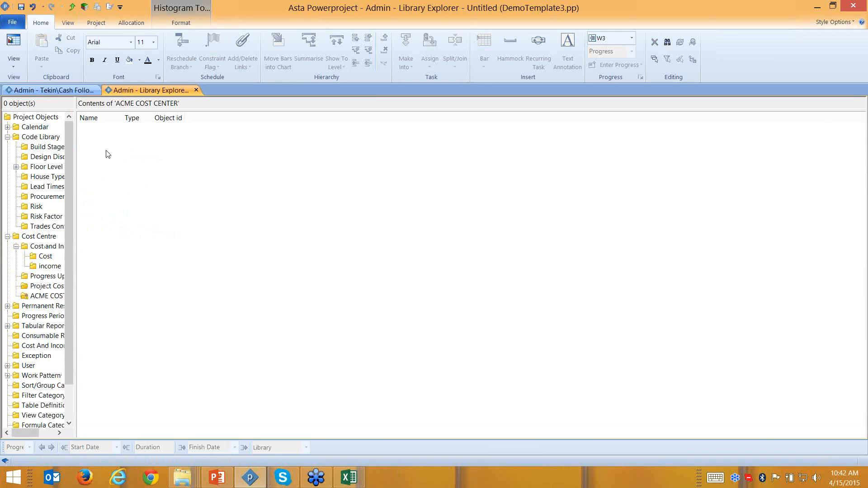
left_click(112, 128)
type("Cost")
key("Return")
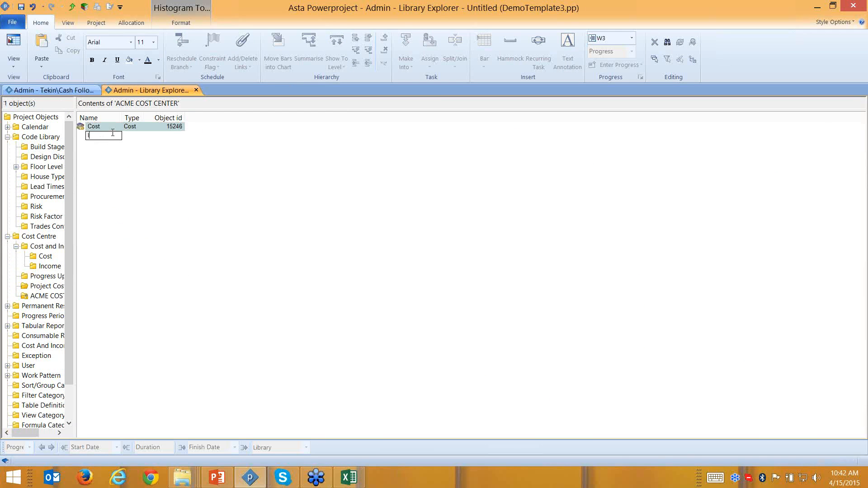
type("Income")
key("Return")
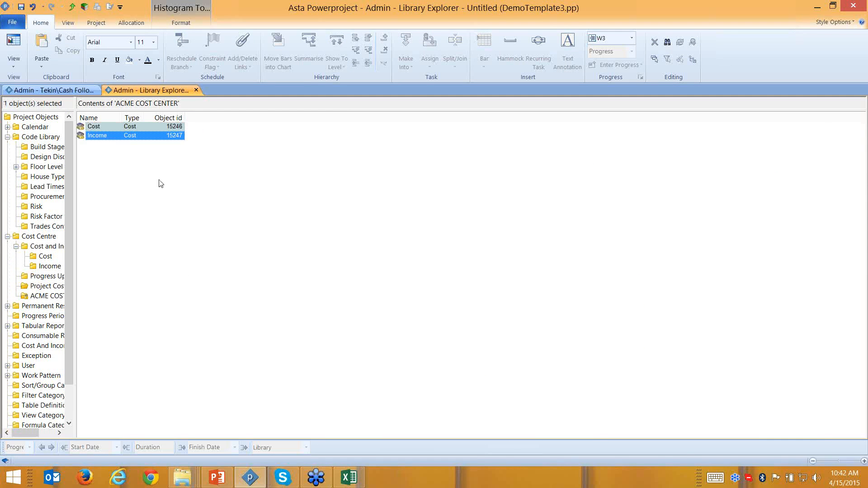
- Make Cost a folder holding office Rent, Electrik, Intenet and Labor items
right_click(113, 126)
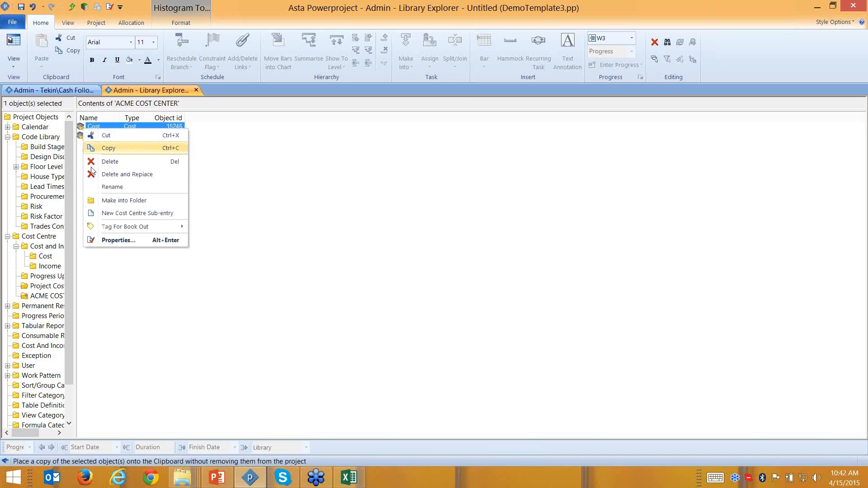
left_click(101, 129)
double_click(91, 126)
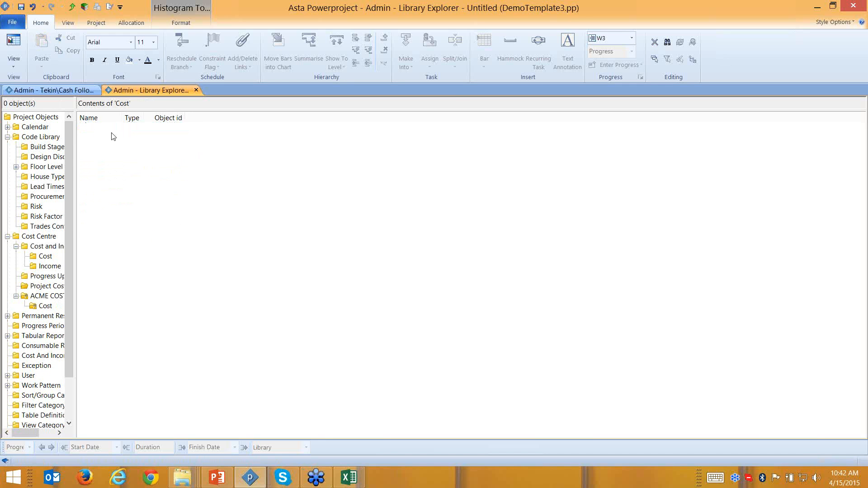
left_click(108, 128)
type("office Rent")
key("Return")
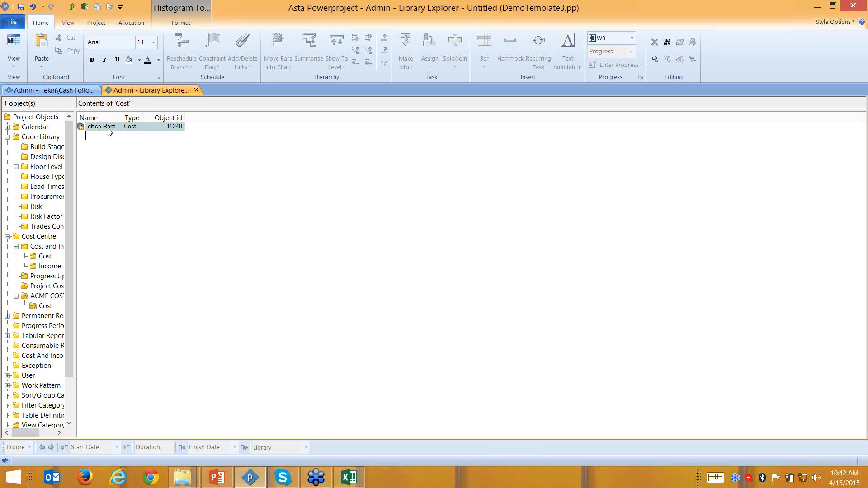
type("Electric")
key("Return")
type("Intenet")
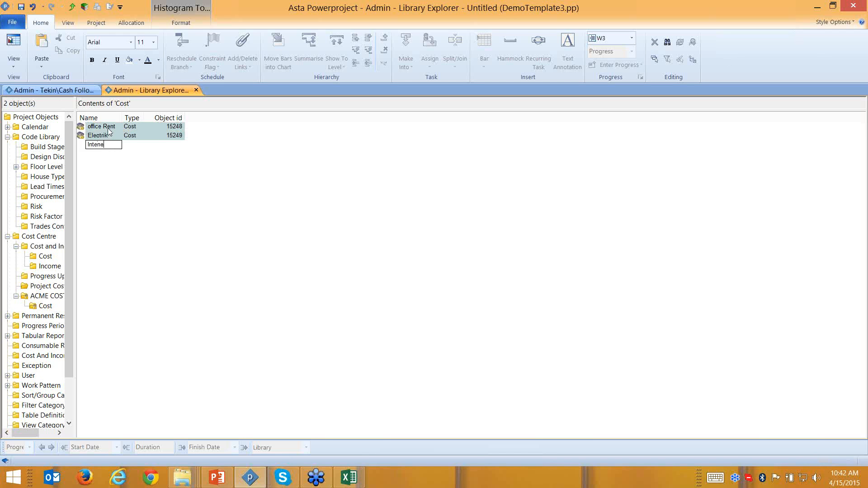
key("Return")
type("Labo")
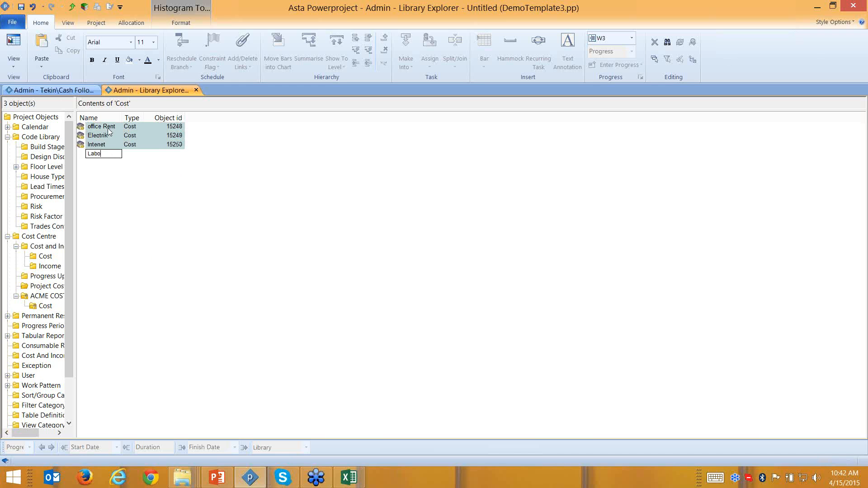
type("r")
key("Return")
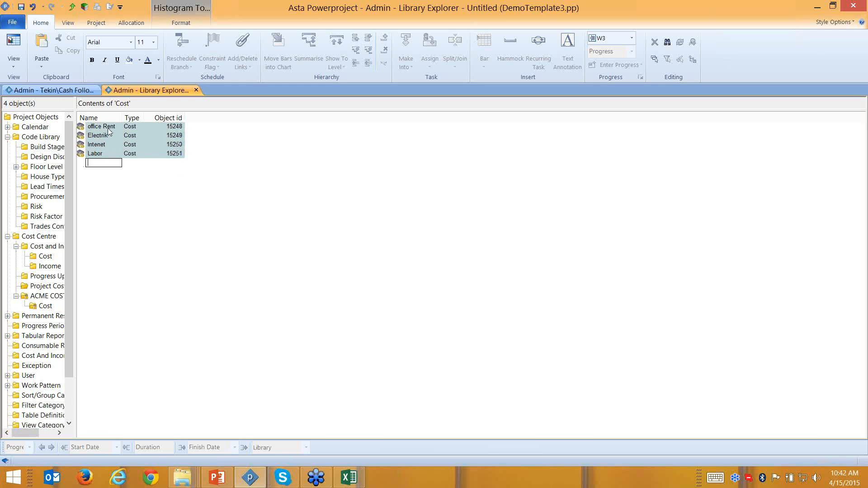
key("Escape")
- Make office Rent's default assignment a Time Based cost charged per Month
left_click(83, 130)
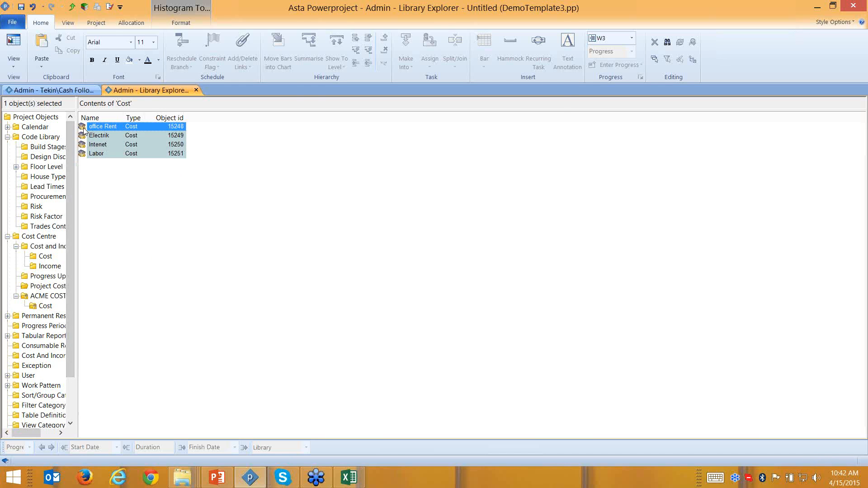
double_click(83, 129)
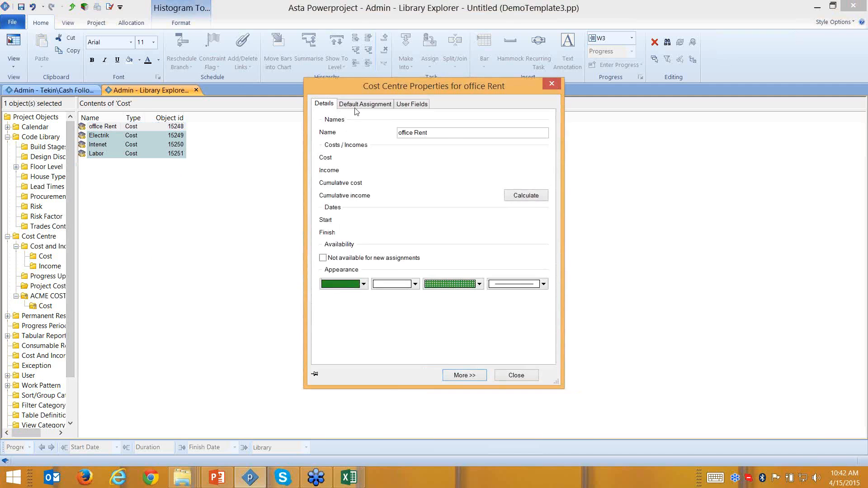
left_click(365, 103)
left_click(412, 104)
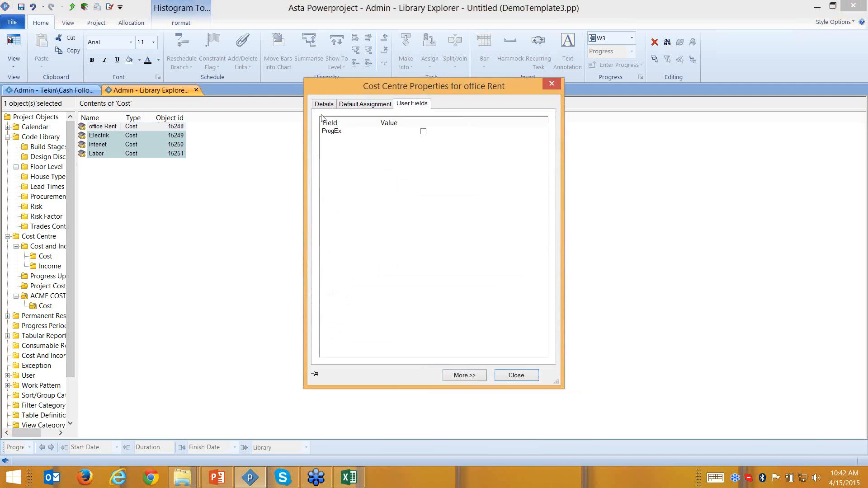
left_click(363, 104)
left_click(429, 135)
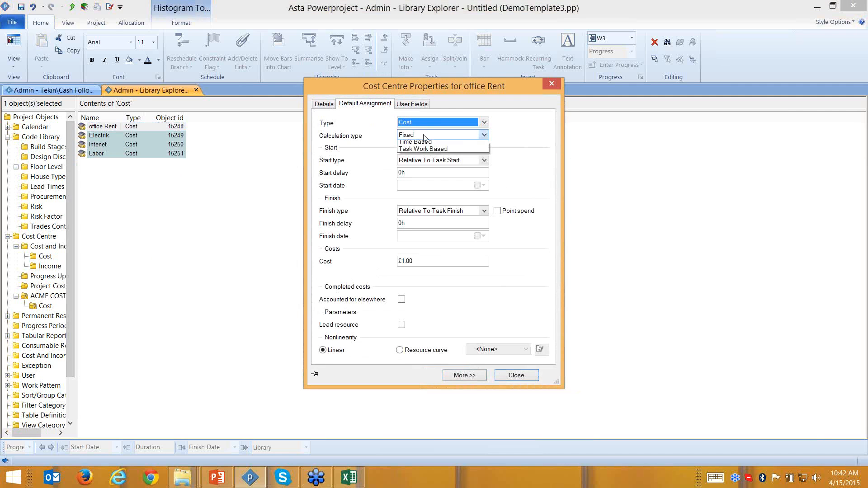
left_click(415, 152)
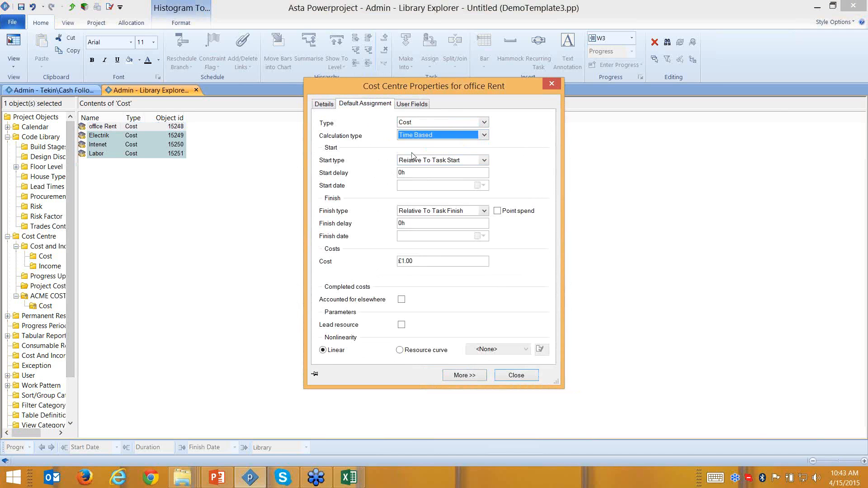
left_click(440, 275)
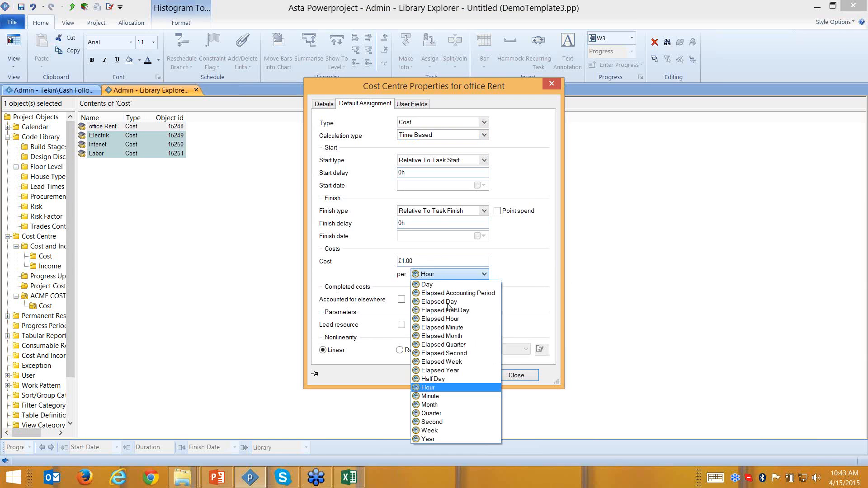
left_click(452, 402)
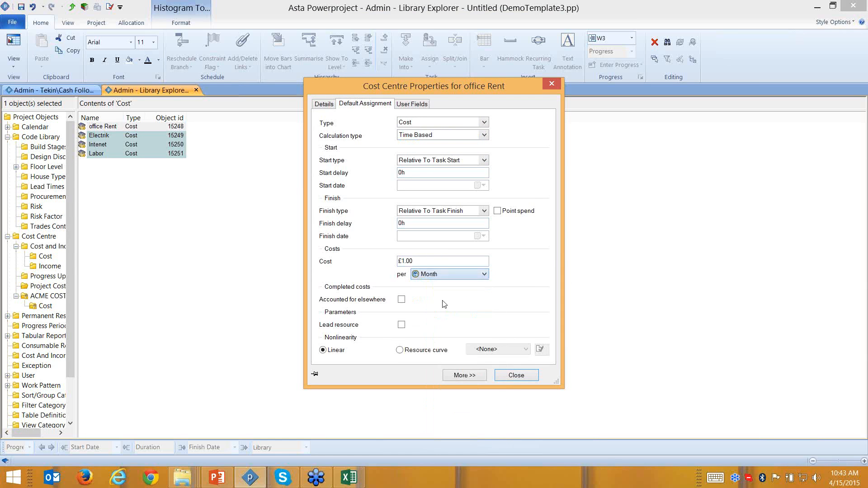
- Enter 1000 as the office Rent cost and return to the Internal Projects plan
double_click(415, 261)
type("100")
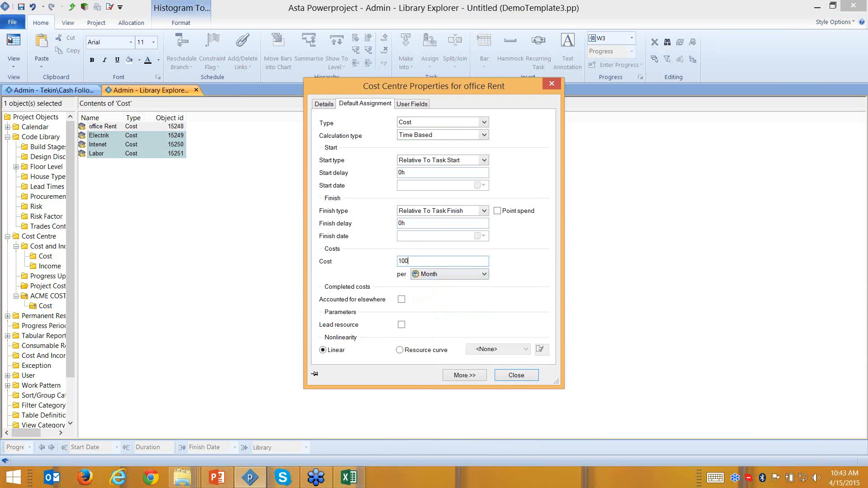
left_click(516, 375)
left_click(31, 90)
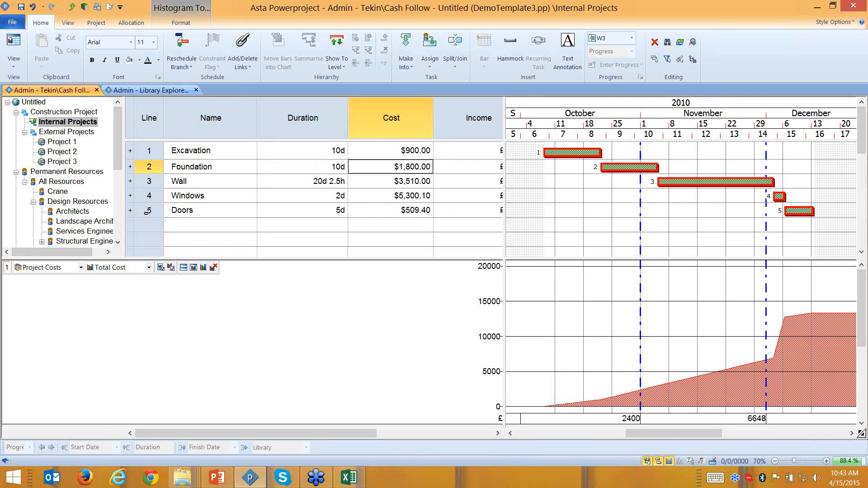
- Group all five tasks under a new summary task named Project
left_click_drag(146, 211, 150, 152)
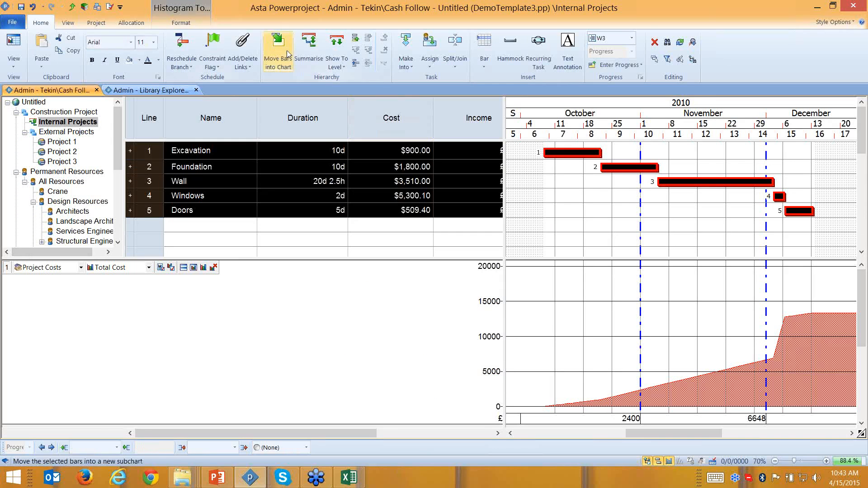
left_click(307, 46)
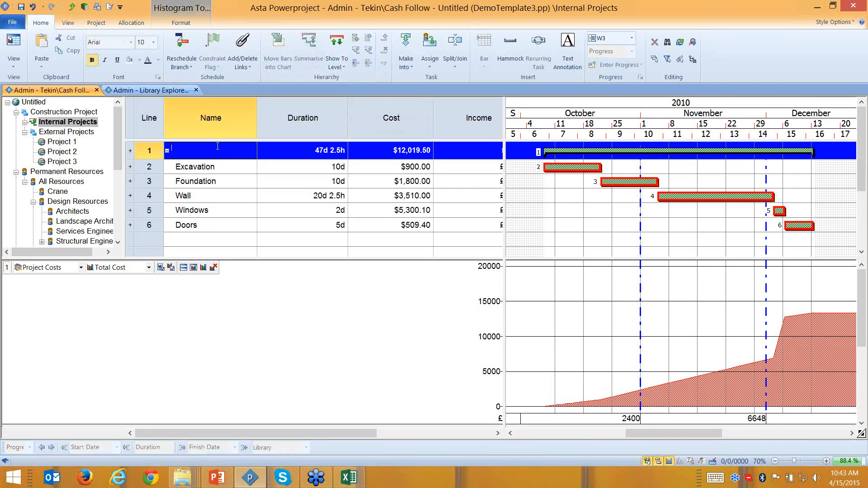
type("Project")
key("Return")
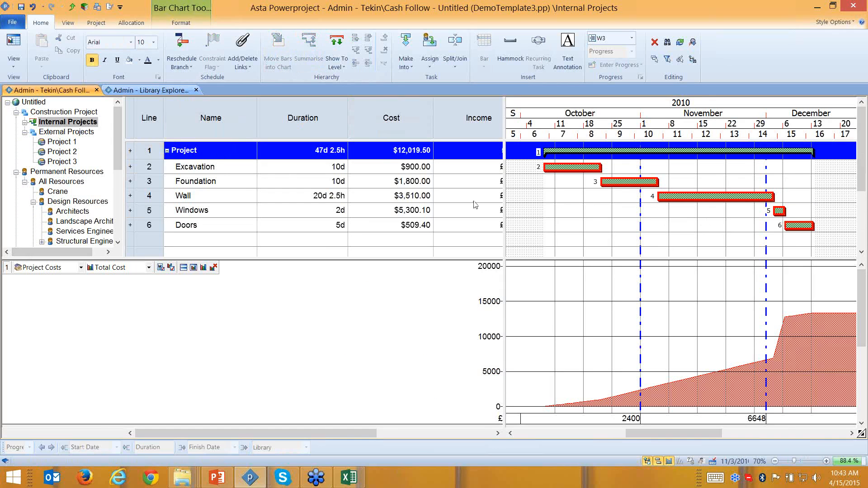
- Hide the cost histogram and expand the tree to ACME COST CENTER's Cost items
left_click(25, 133)
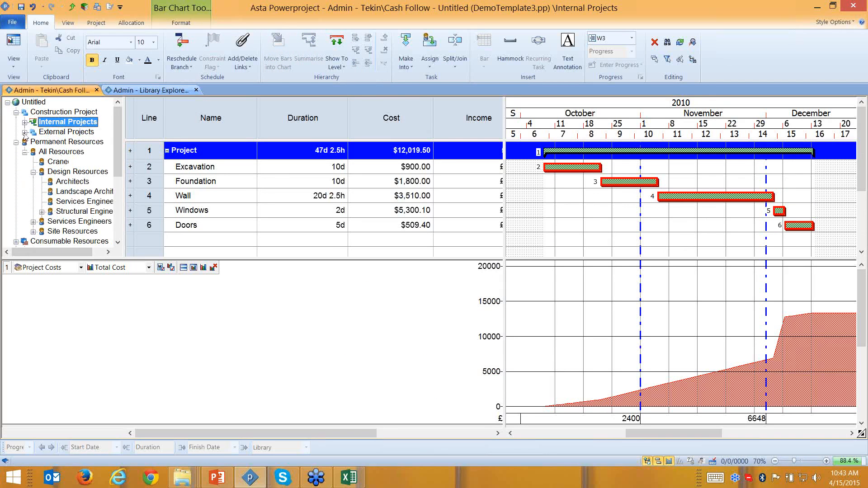
left_click(669, 461)
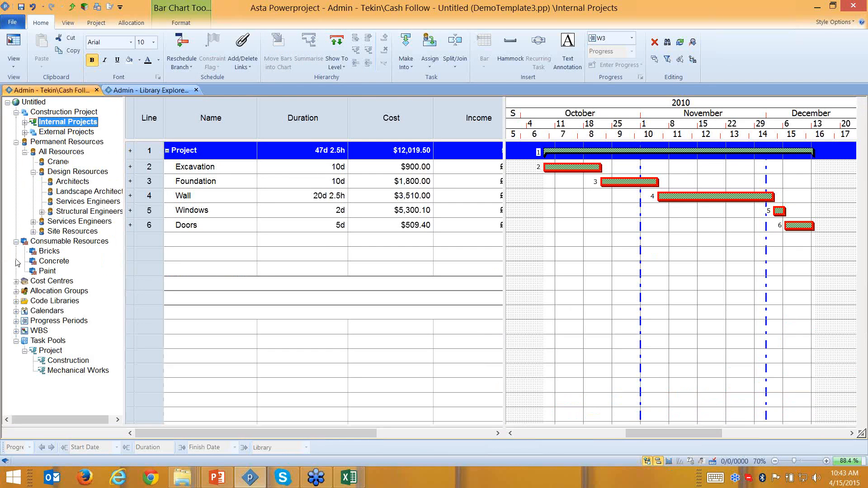
left_click(16, 141)
left_click(16, 211)
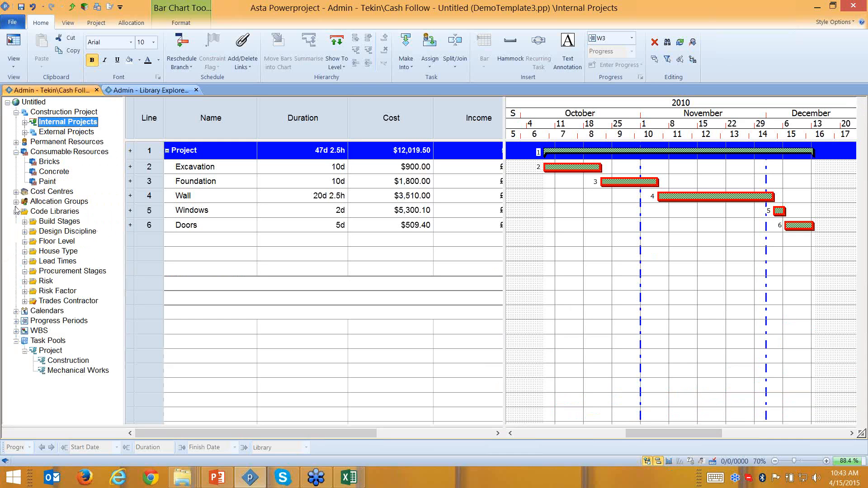
left_click(16, 192)
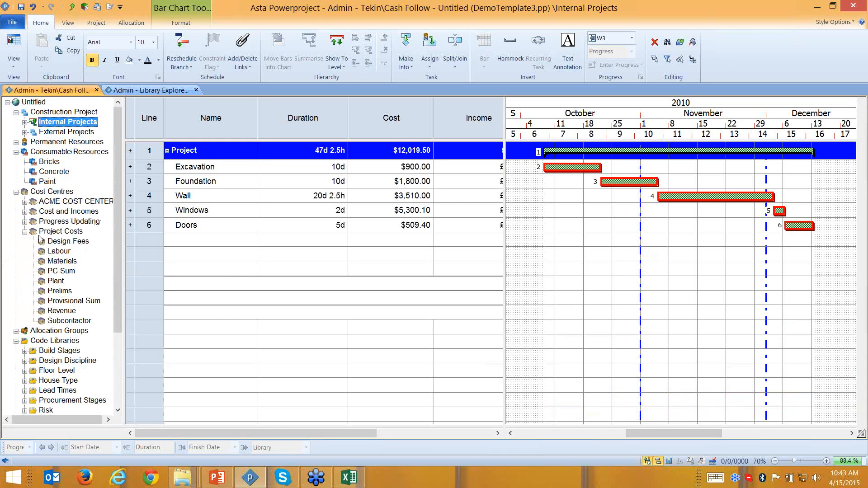
left_click(24, 231)
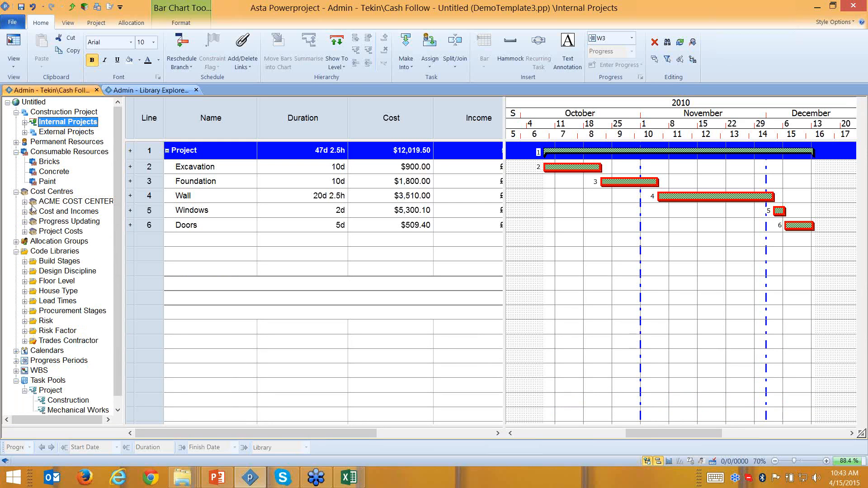
left_click(25, 202)
left_click(33, 212)
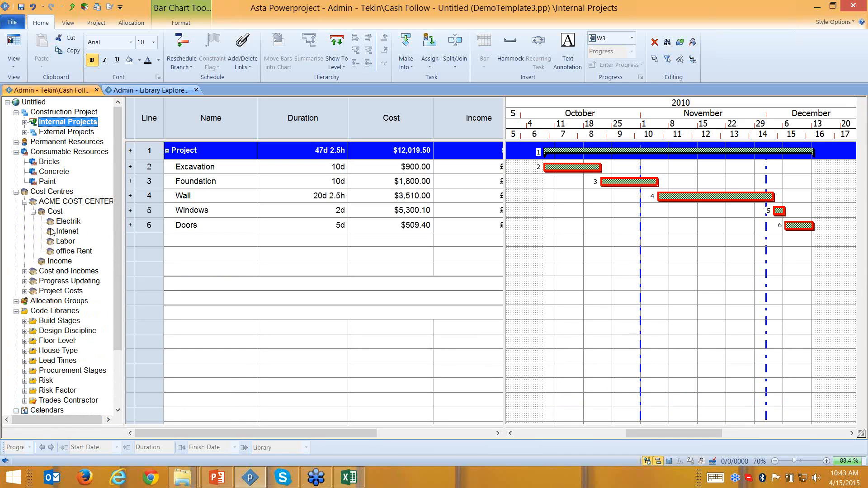
- Put the office Rent cost on the Project summary bar and cut the Wall bar to 10 days
left_click(72, 251)
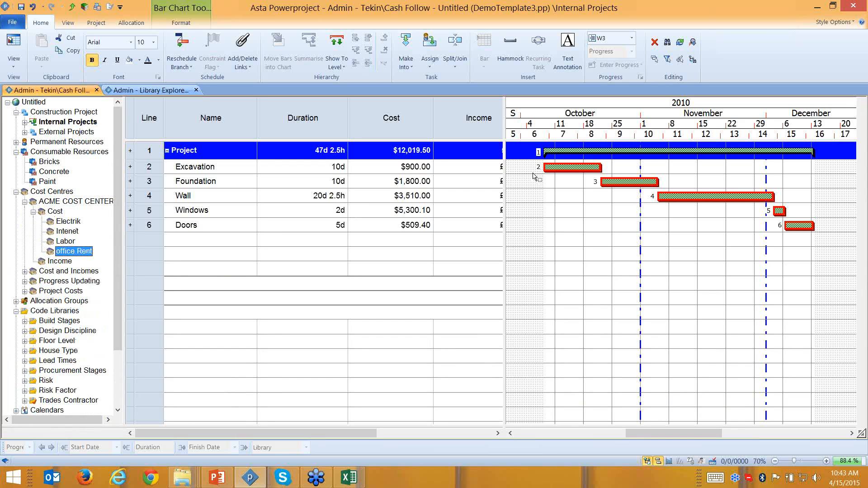
left_click_drag(578, 161, 590, 154)
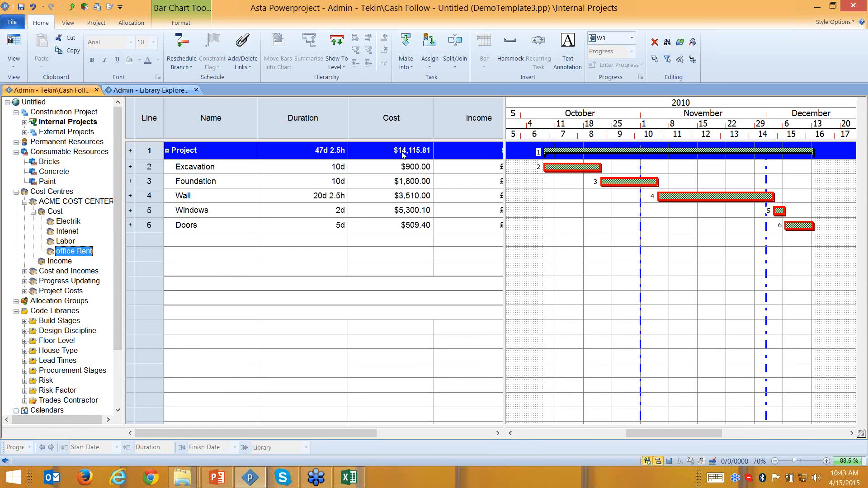
left_click_drag(774, 197, 715, 198)
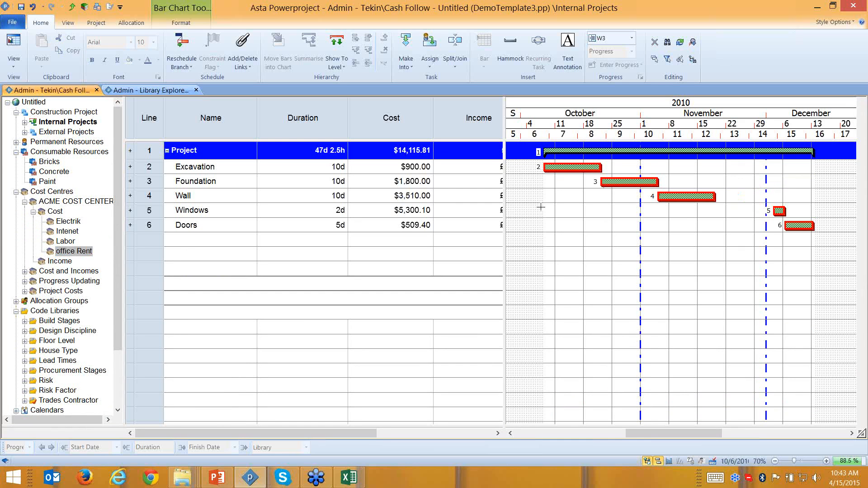
- Reschedule the plan with F9 and accept the progress period warning
key("F9")
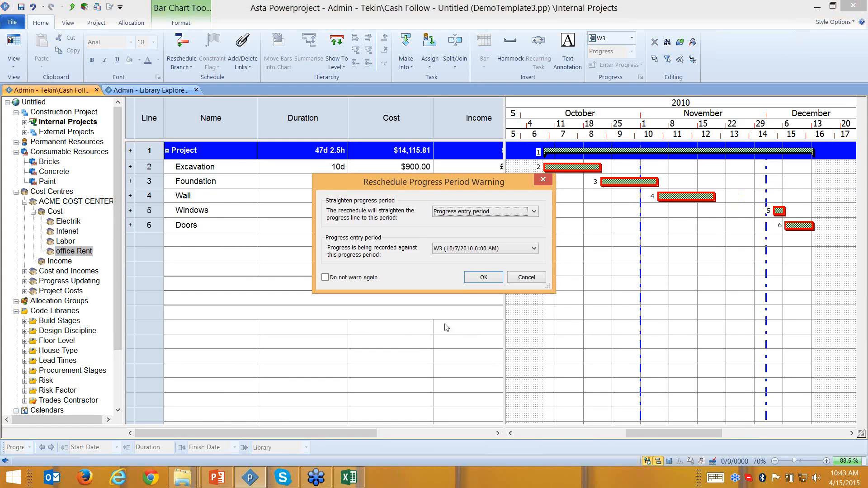
left_click(489, 278)
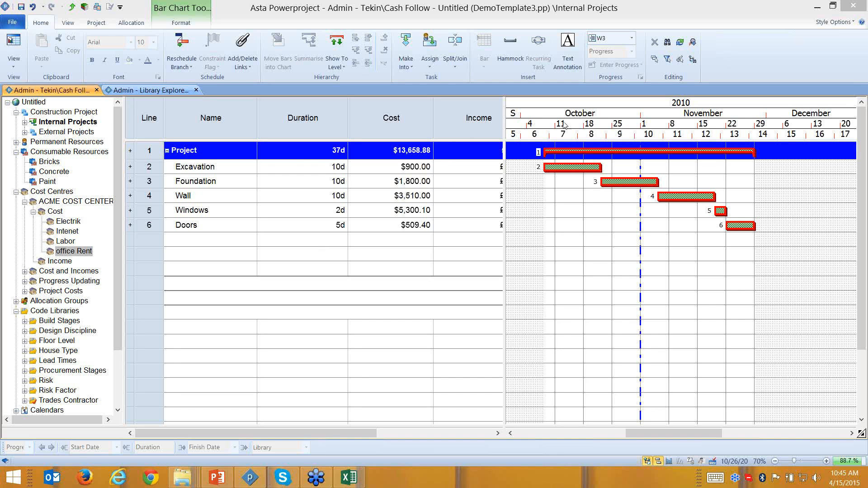
- Widen the table to show Net and Task work, then review the table definition fields without changes
left_click_drag(505, 120, 730, 120)
left_click(326, 117)
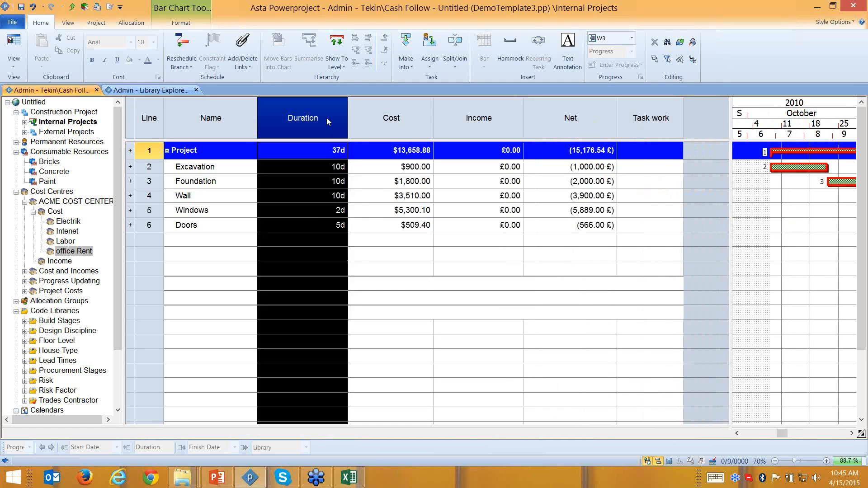
right_click(327, 118)
left_click(360, 232)
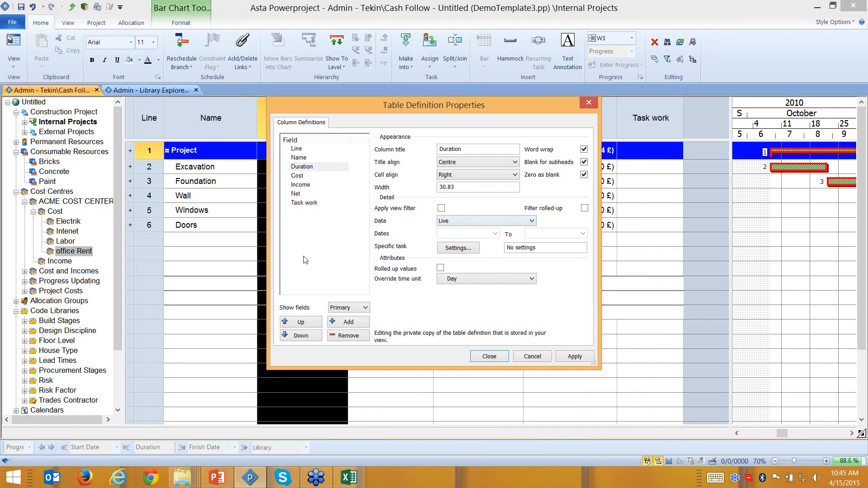
left_click(301, 204)
left_click(301, 204)
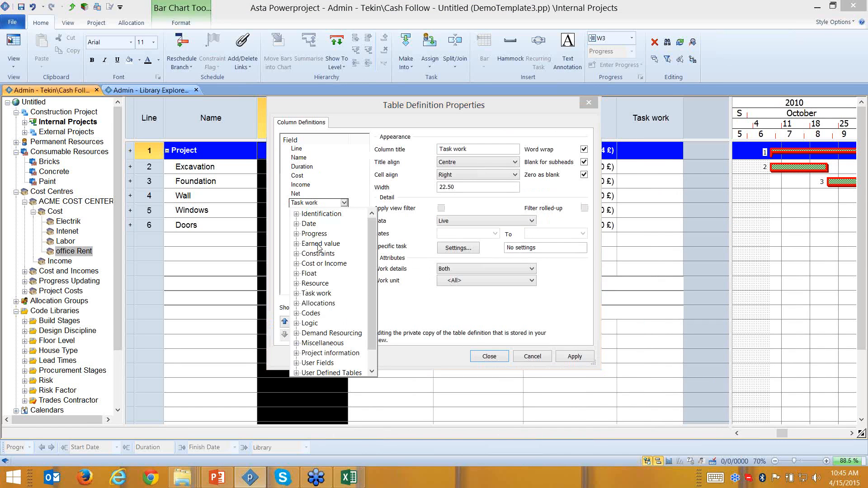
left_click(298, 245)
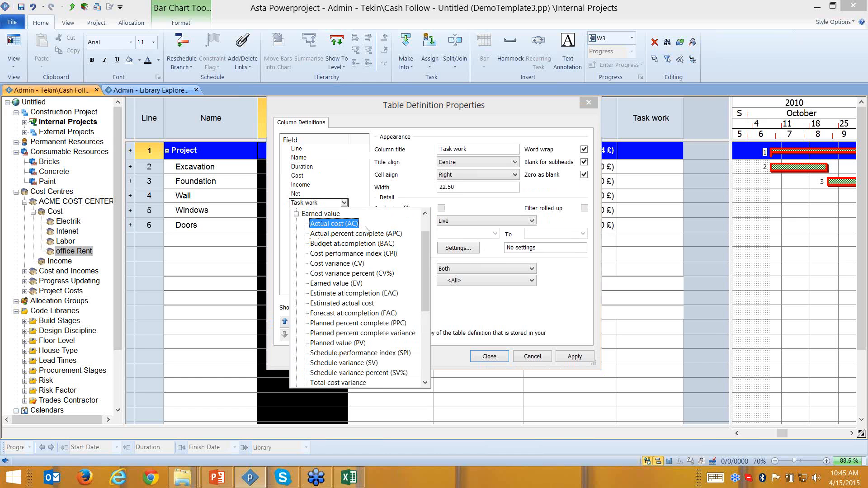
mouse_move(427, 245)
left_mouse_down()
mouse_move(421, 313)
mouse_move(427, 257)
left_mouse_up()
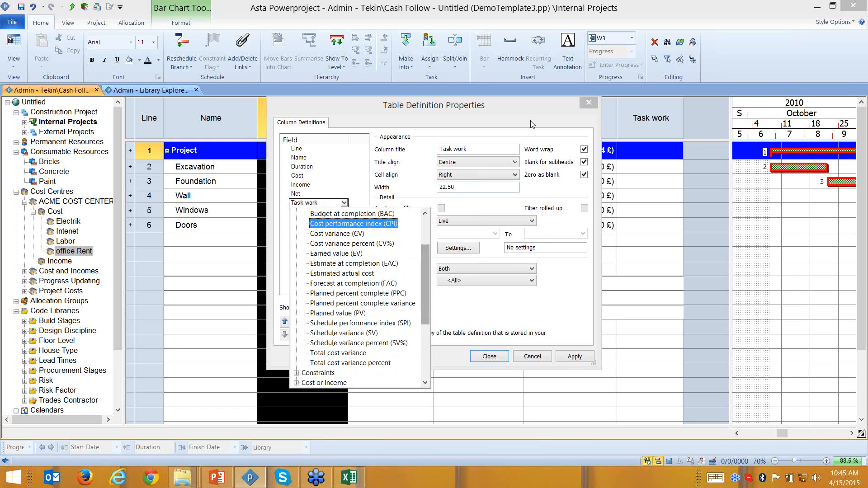
left_click(588, 102)
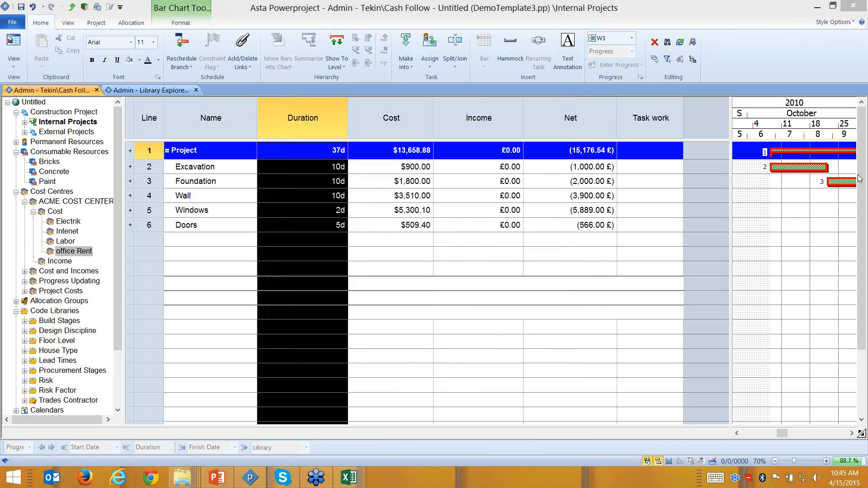